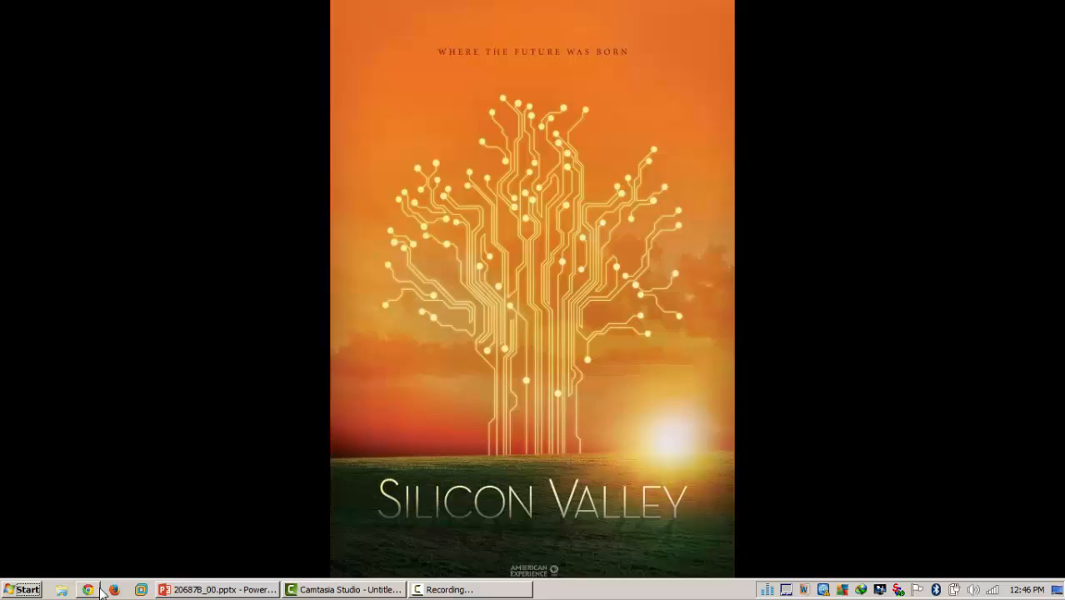
In Firefox, search the Microsoft Download Center for "windows adk 8.1".
click(109, 590)
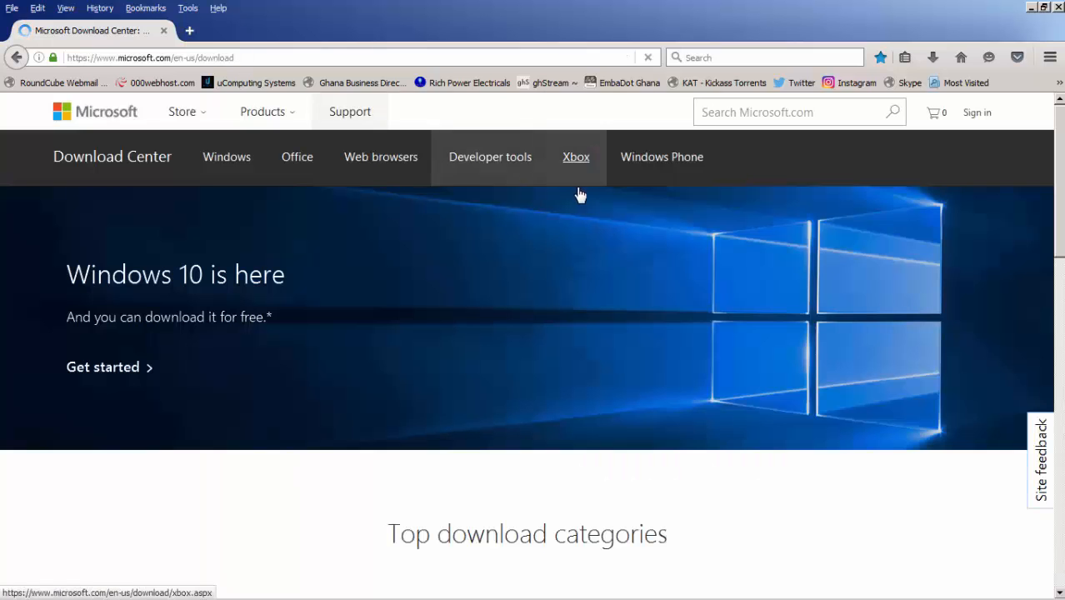
click(764, 115)
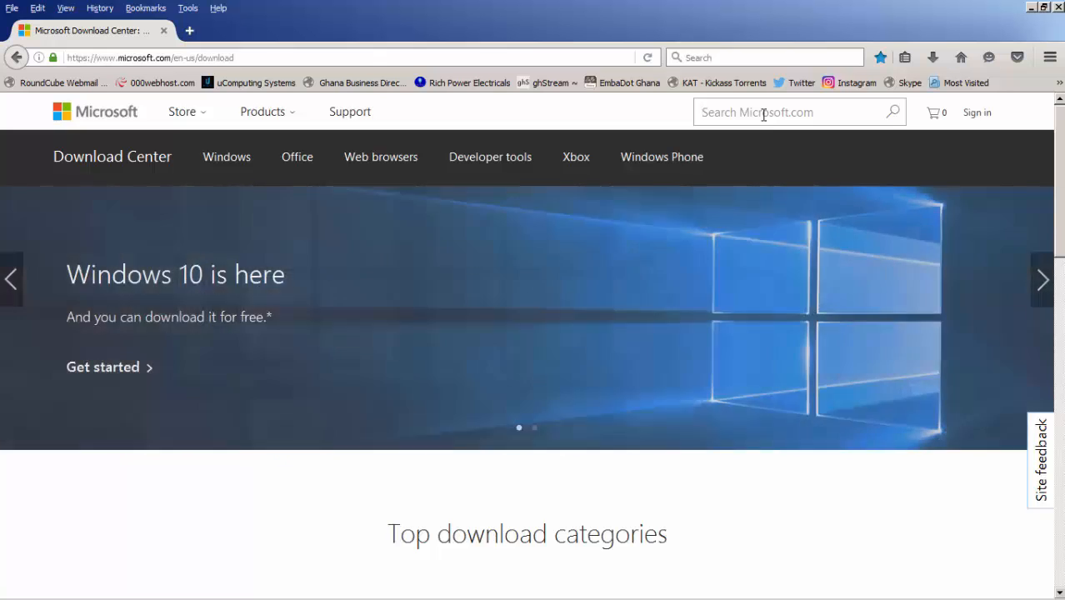
text(wi)
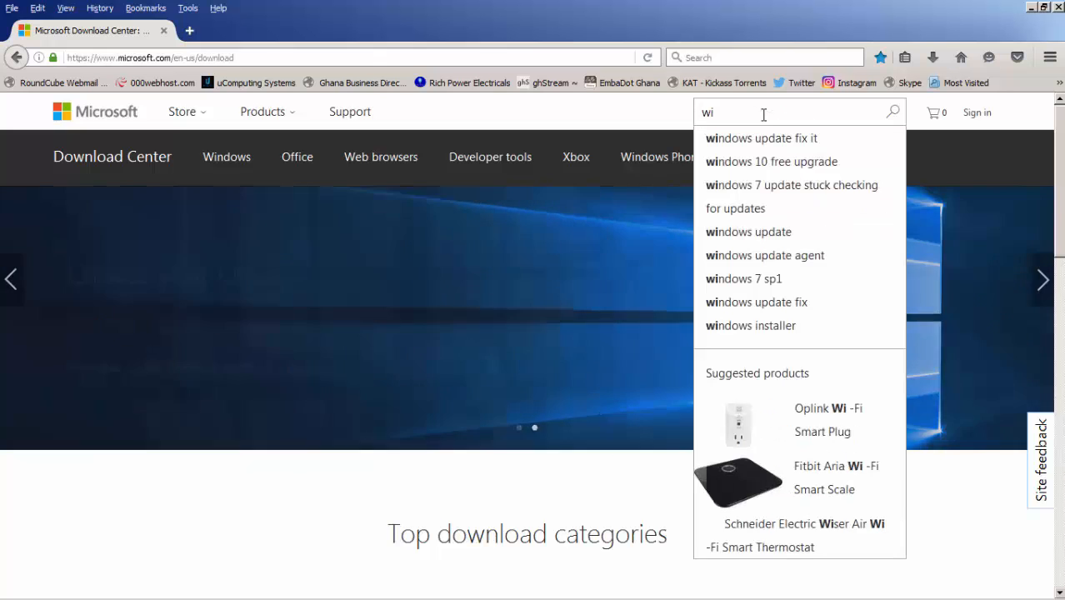
text(ndows ad)
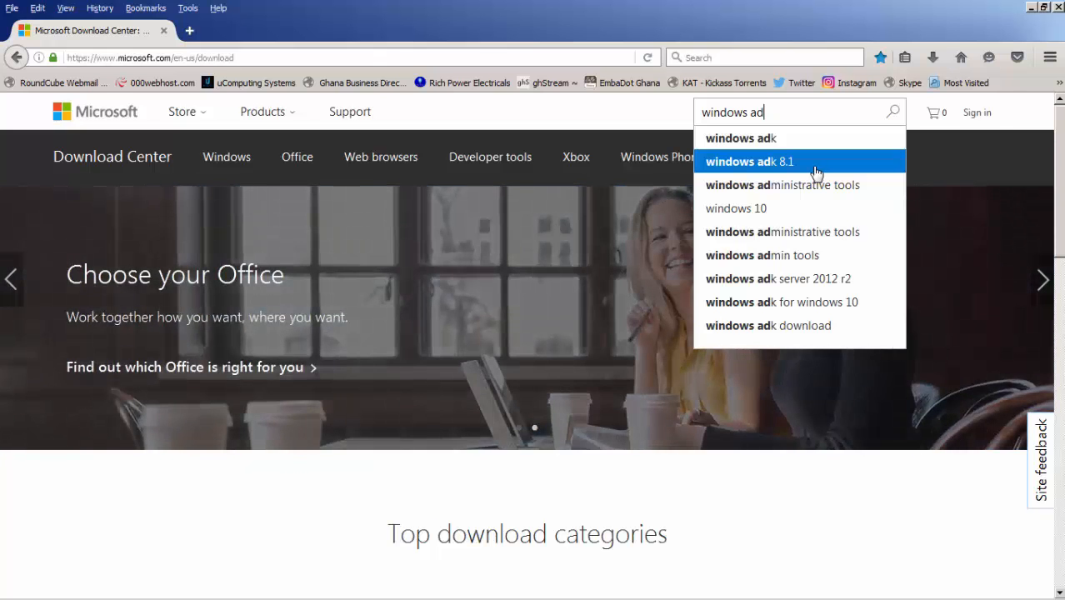
click(816, 172)
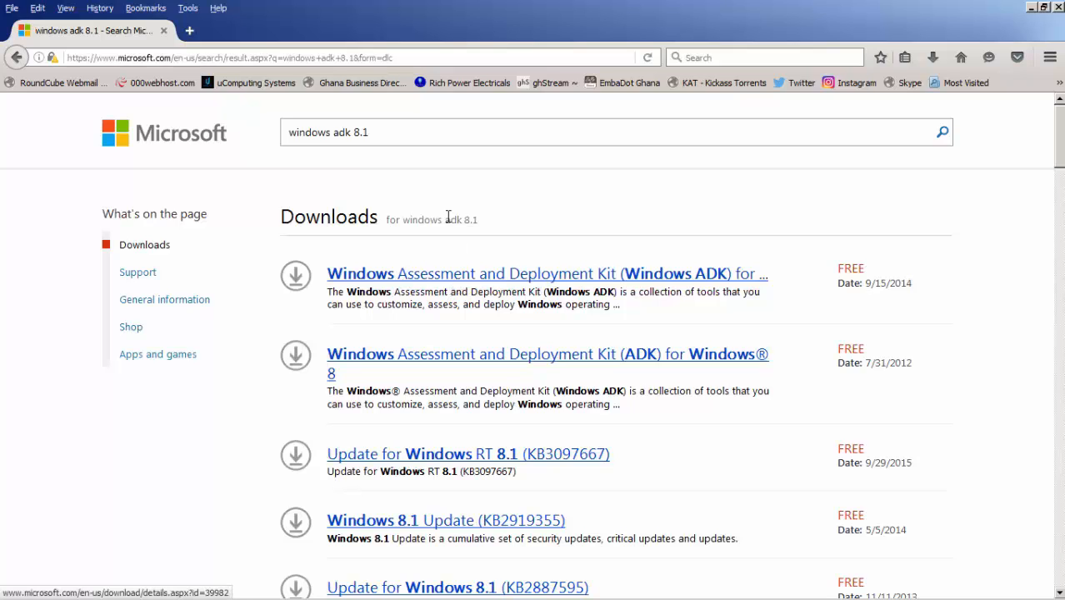
Open and look over the download page of the Windows Assessment and Deployment Kit (Windows ADK) for Windows 8.1 Update.
click(458, 282)
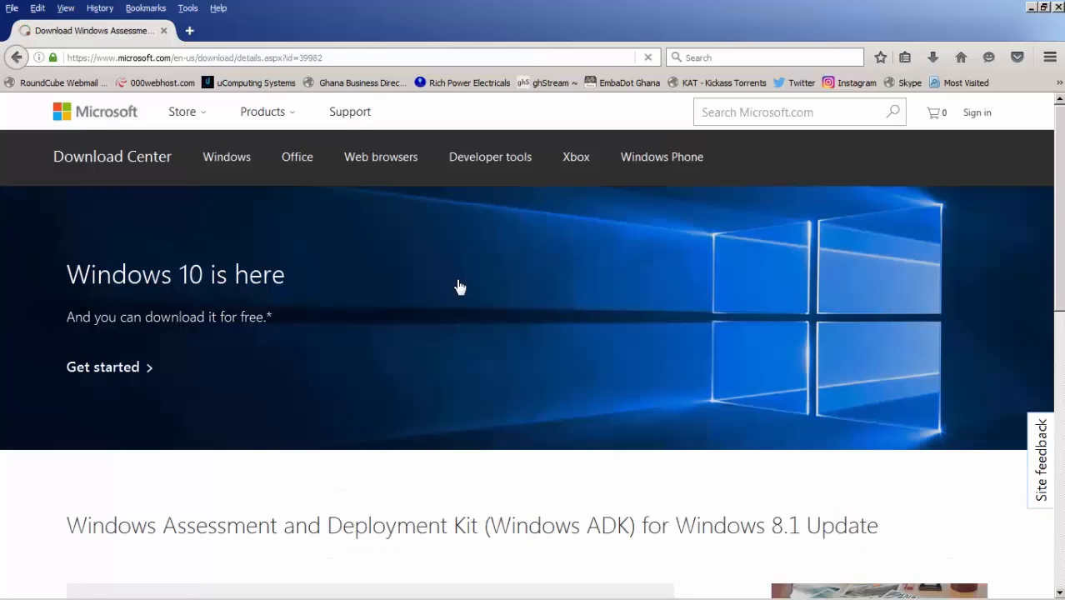
scroll(460, 287, down, 3)
scroll(459, 287, down, 2)
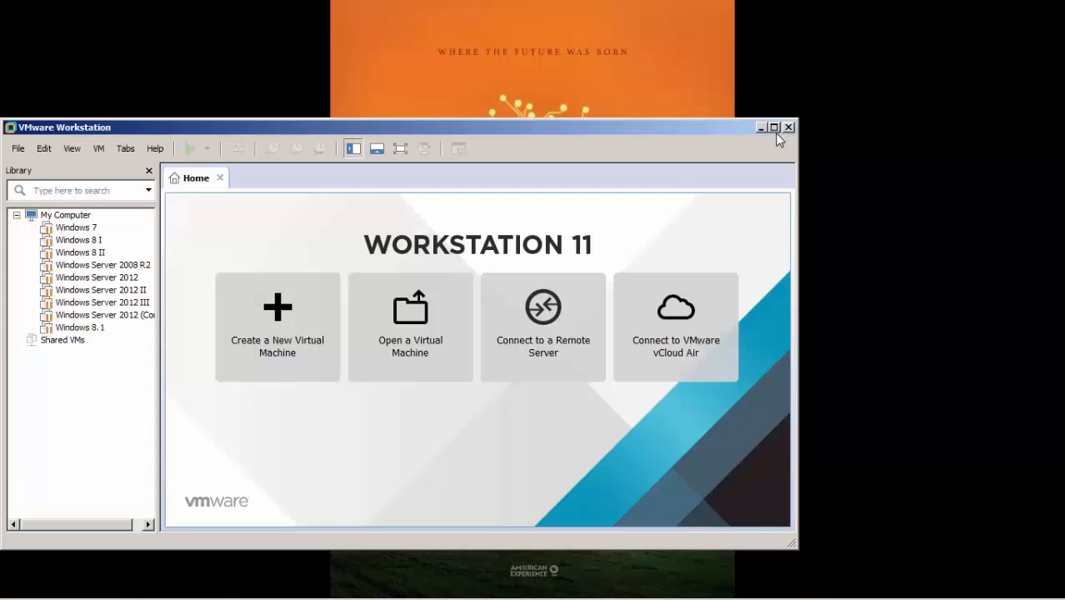
In VMware Workstation, resume the suspended Windows 8 I virtual machine and show it in full screen.
click(774, 128)
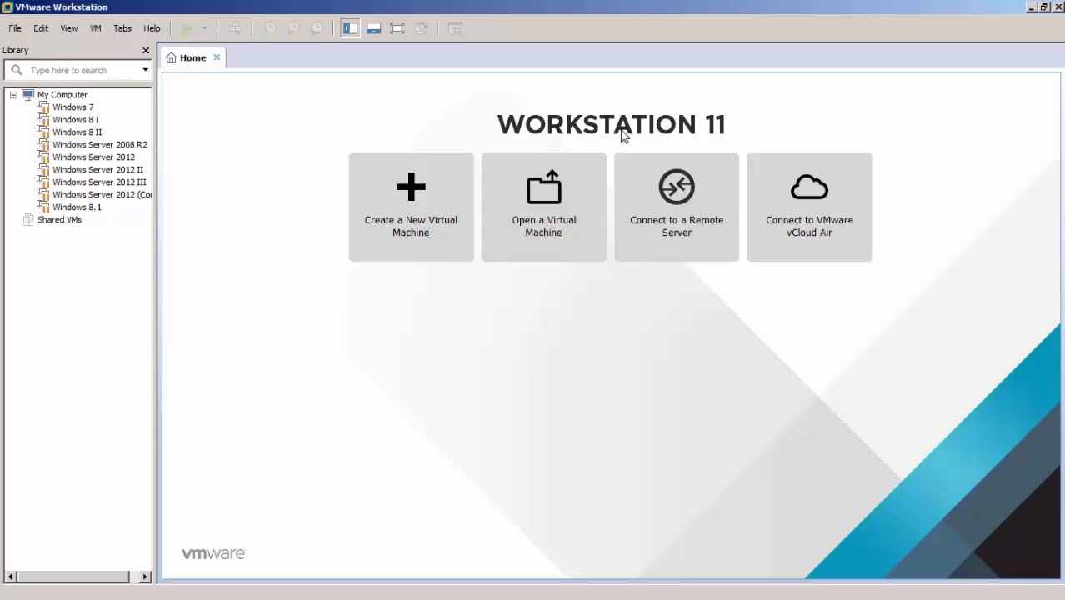
click(86, 124)
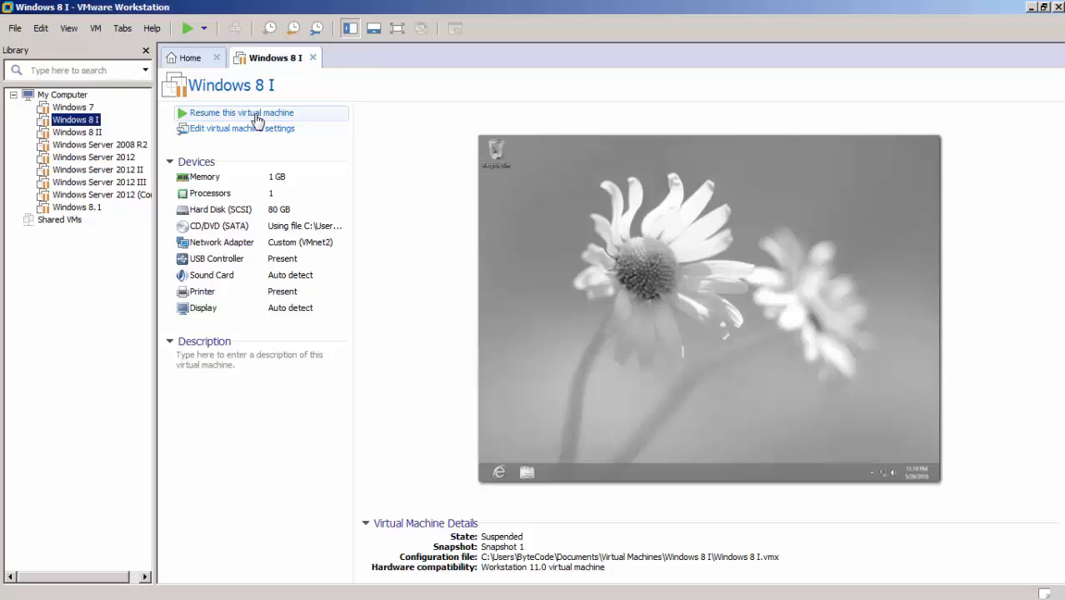
click(258, 117)
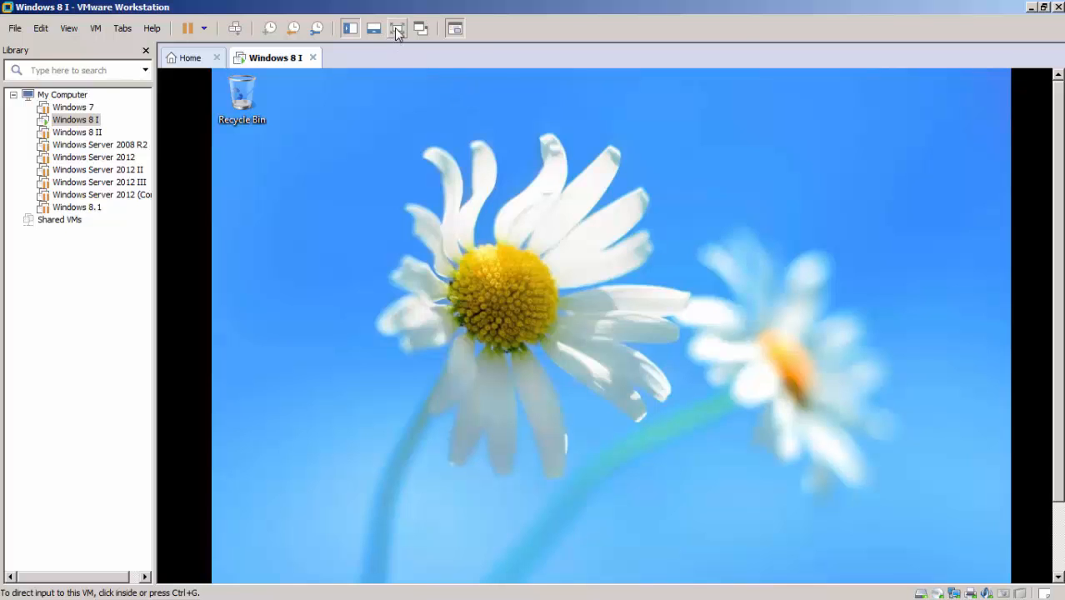
click(397, 30)
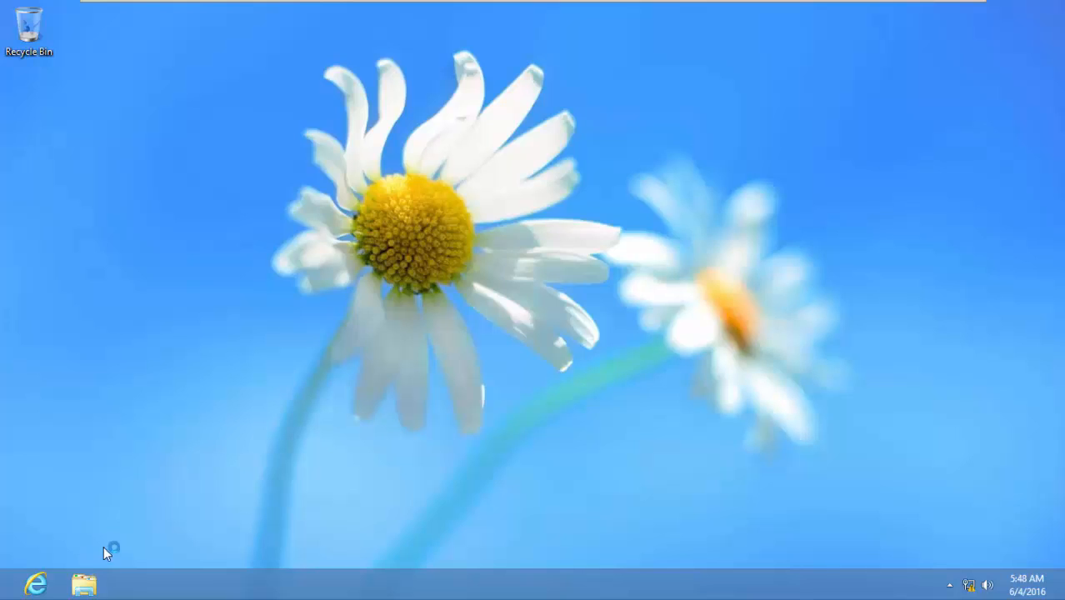
Add the Computer, User's Files, Network and Control Panel icons to the Windows 8 desktop.
right_click(554, 232)
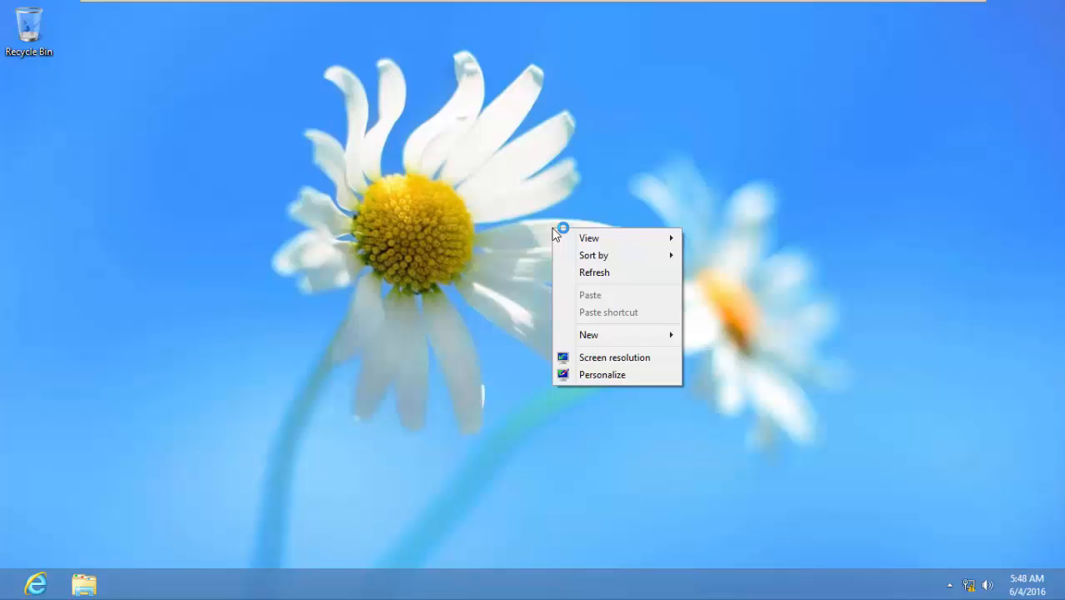
click(583, 373)
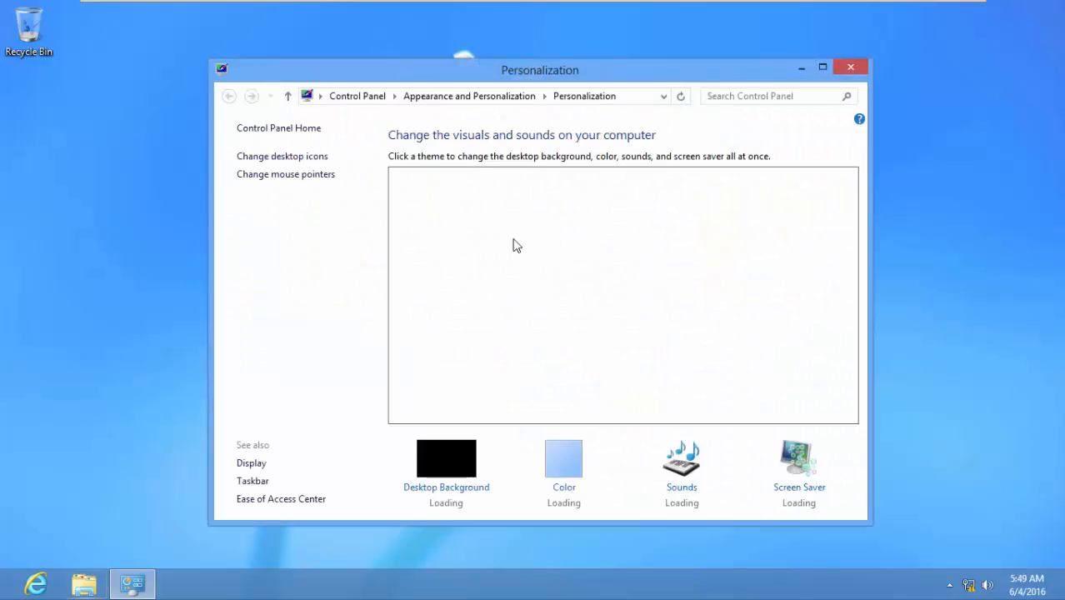
click(288, 159)
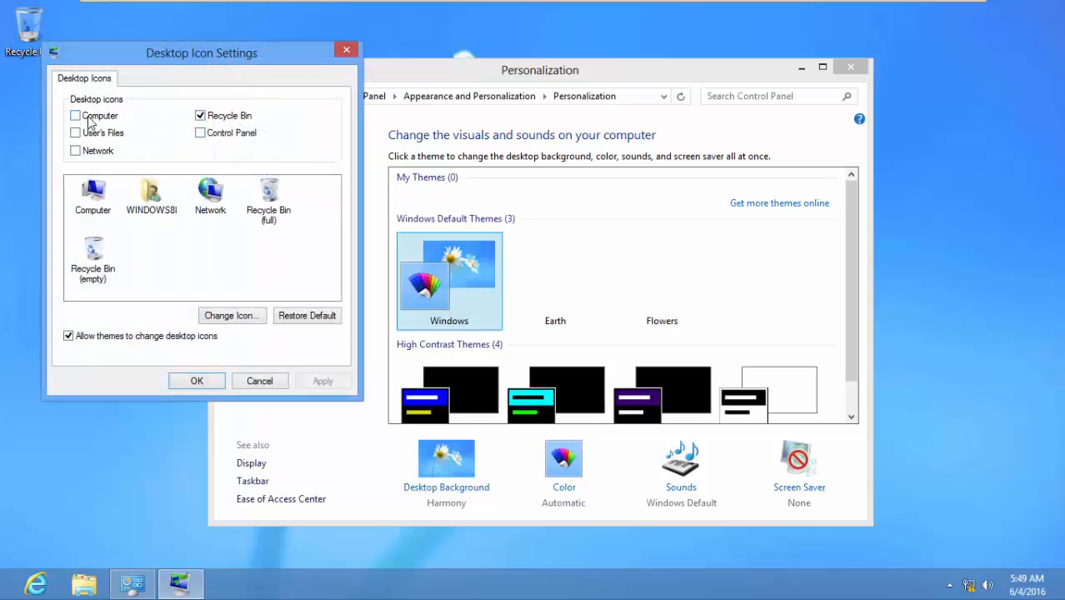
click(77, 115)
click(95, 137)
click(92, 152)
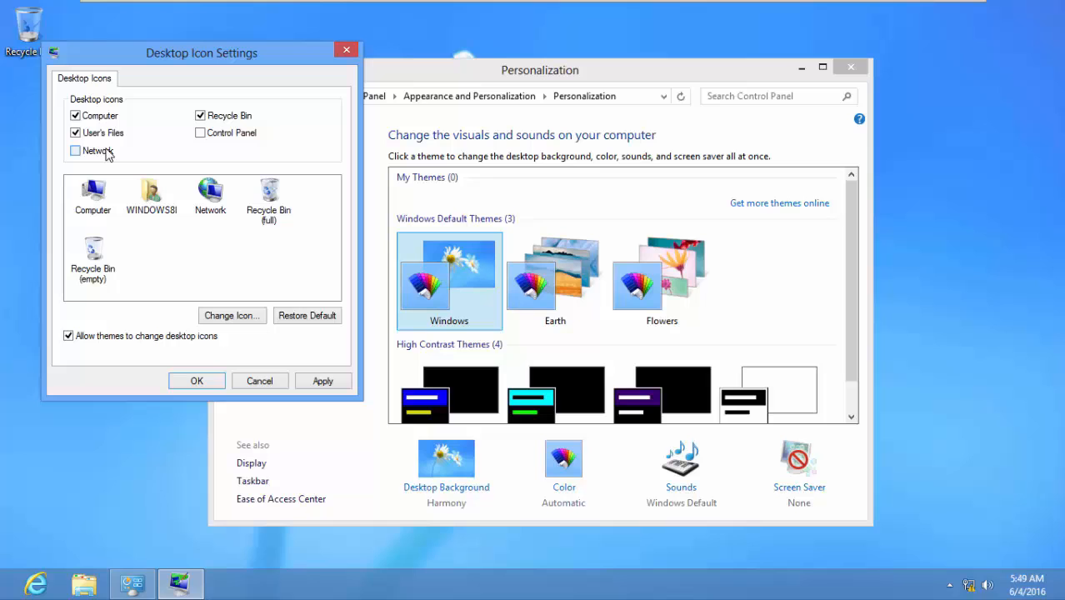
click(201, 135)
click(323, 381)
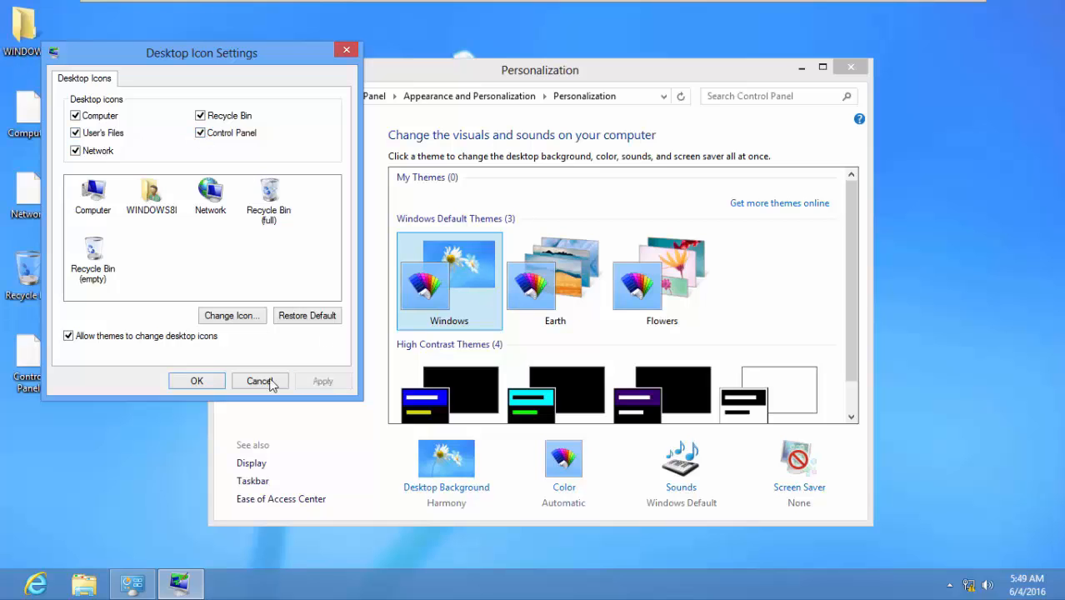
click(198, 381)
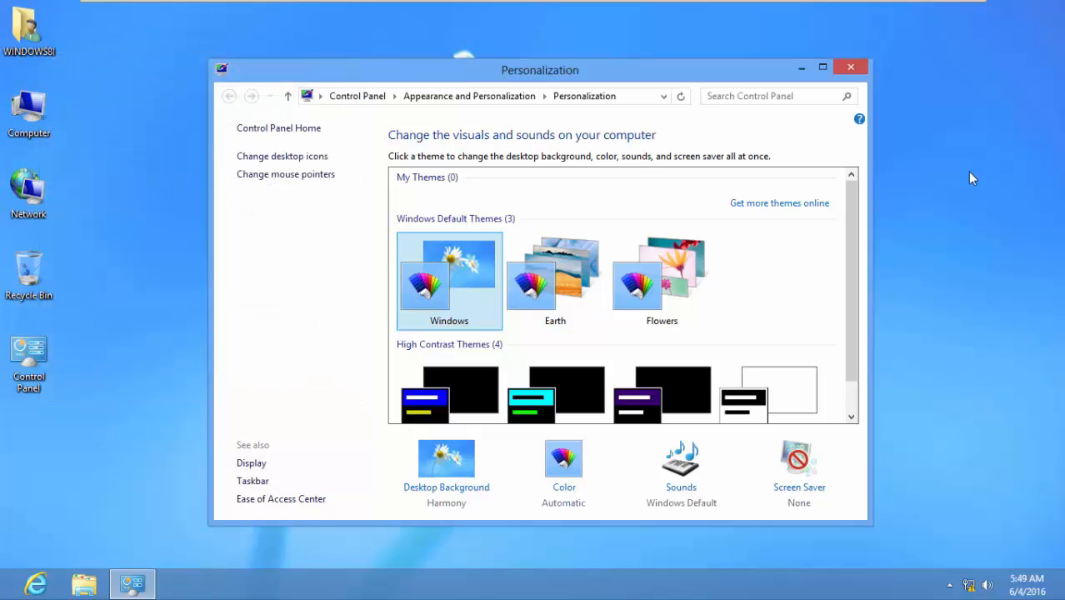
click(850, 70)
Check which disc is in the DVD drive under Computer and exit full screen mode.
double_click(33, 122)
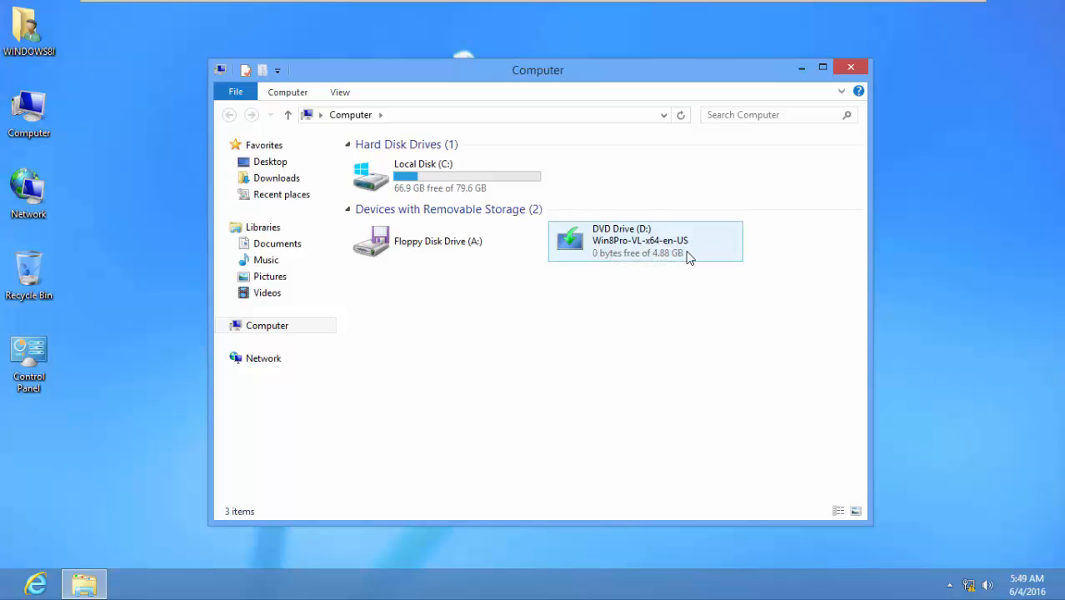
click(851, 67)
mouse_move(957, 21)
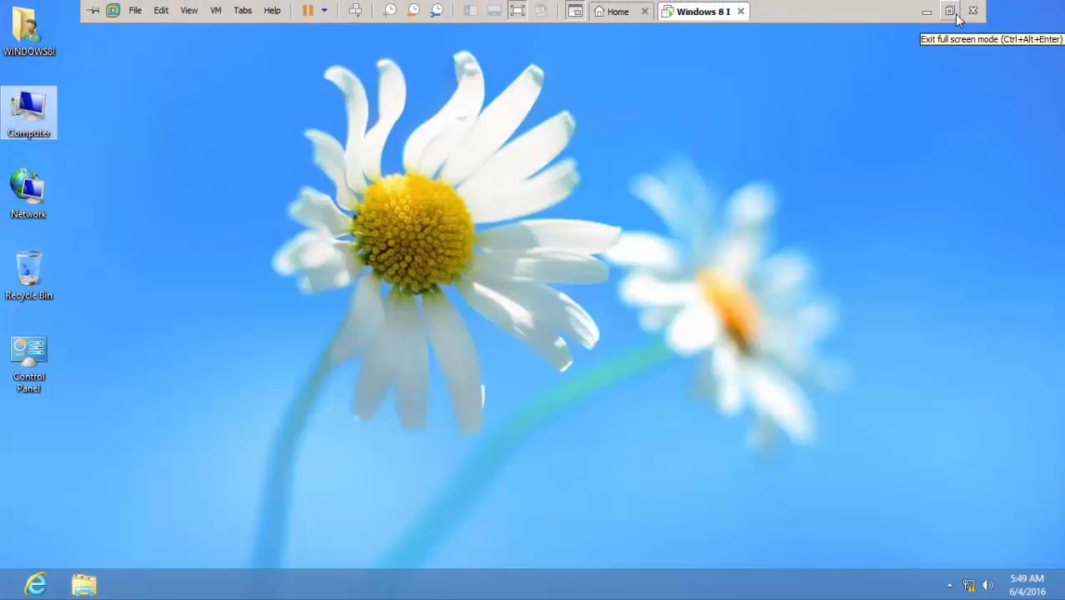
click(950, 11)
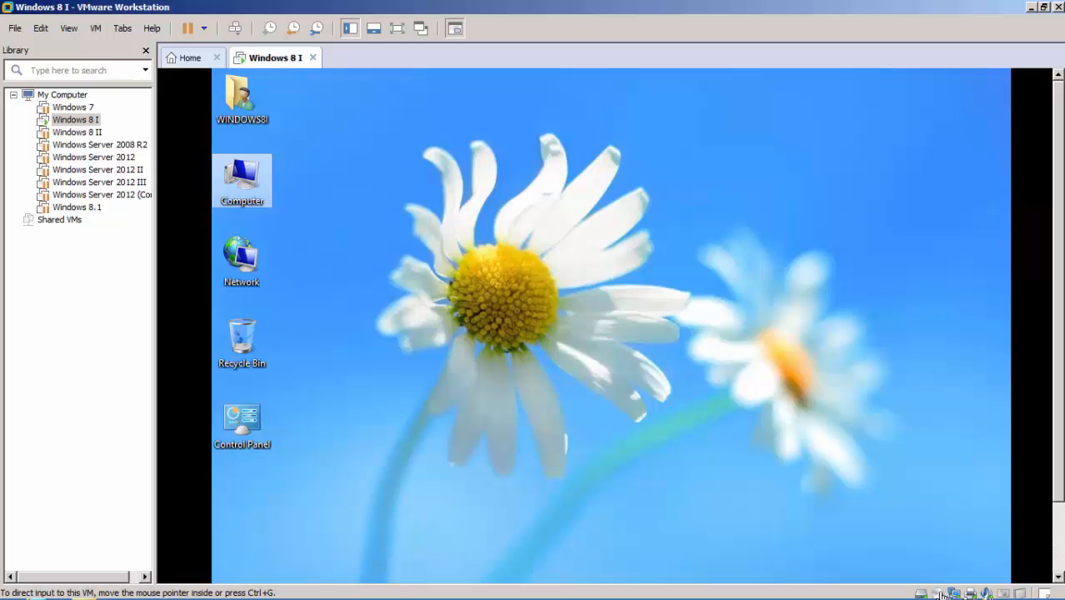
Mount 8.1.iso from Softwares\Windows Assesment & Deployment Kit in the UMAT PROJECT folder as the virtual machine's CD/DVD image.
double_click(939, 593)
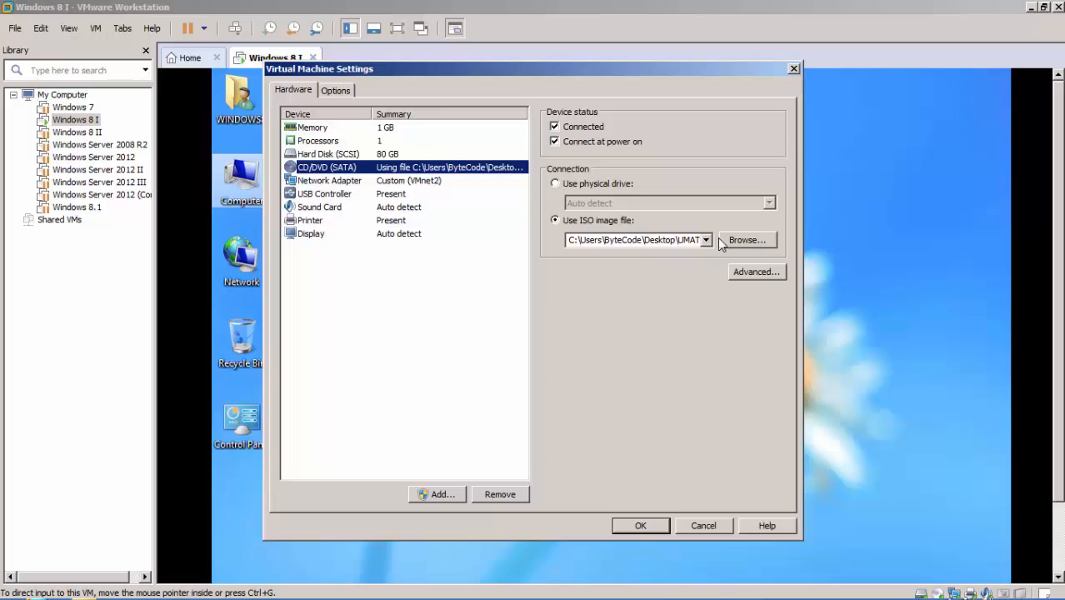
click(747, 241)
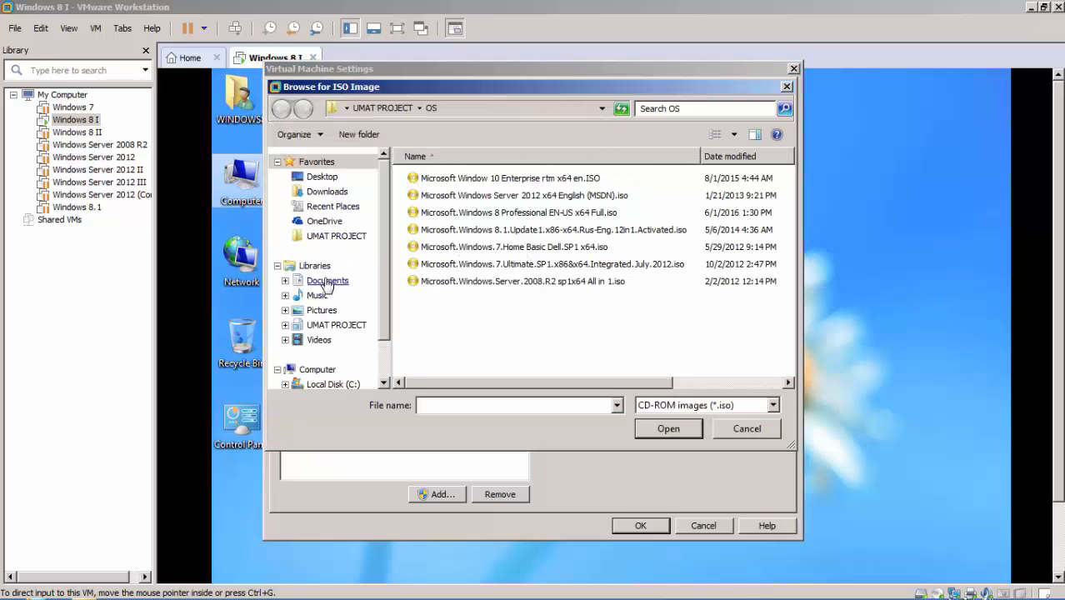
click(337, 236)
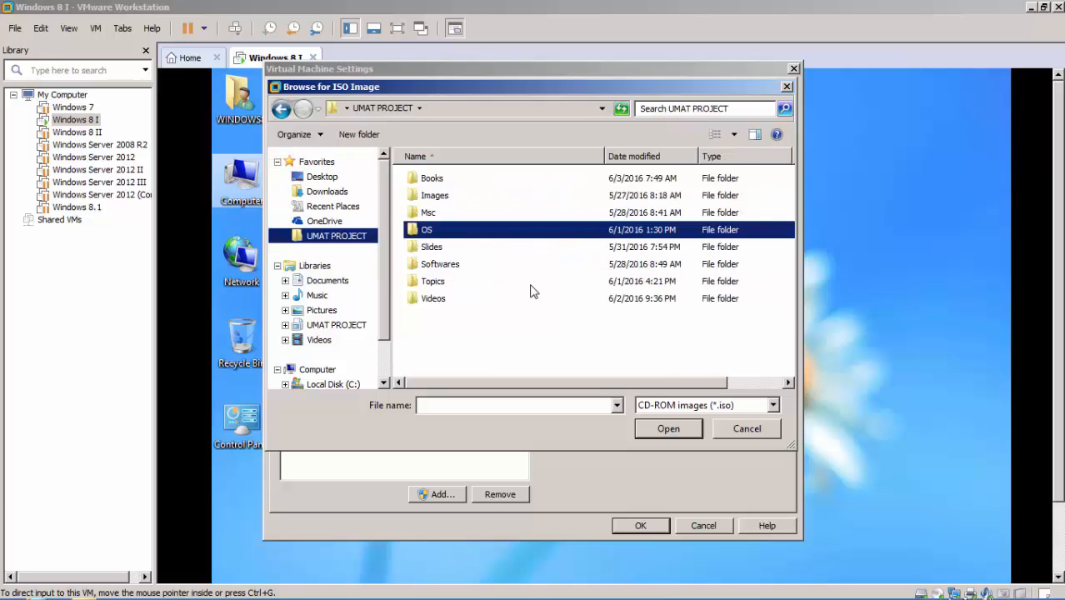
double_click(455, 267)
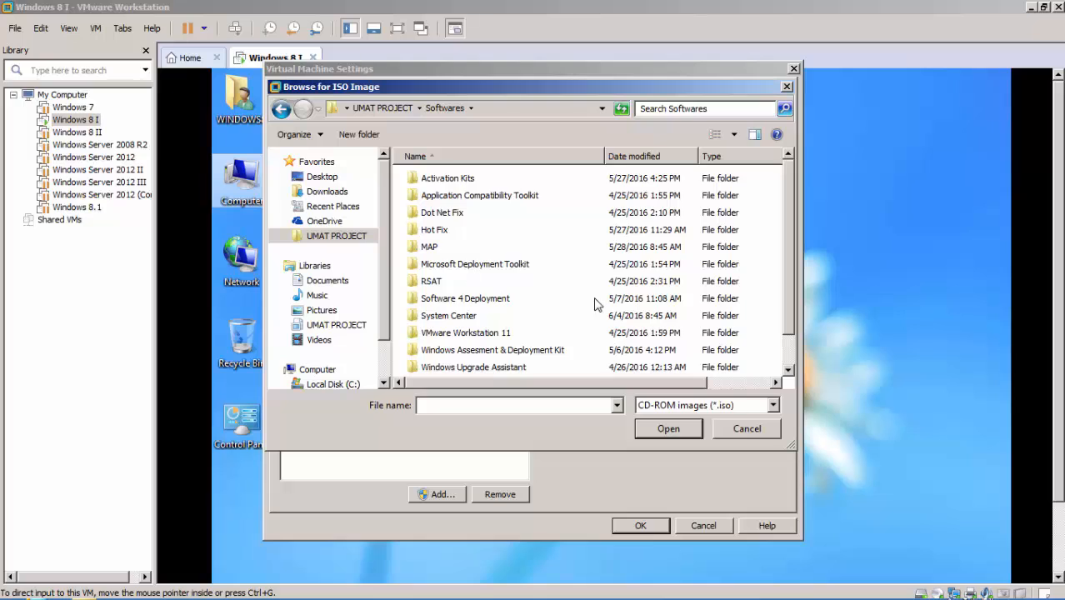
scroll(599, 304, down, 1)
double_click(512, 321)
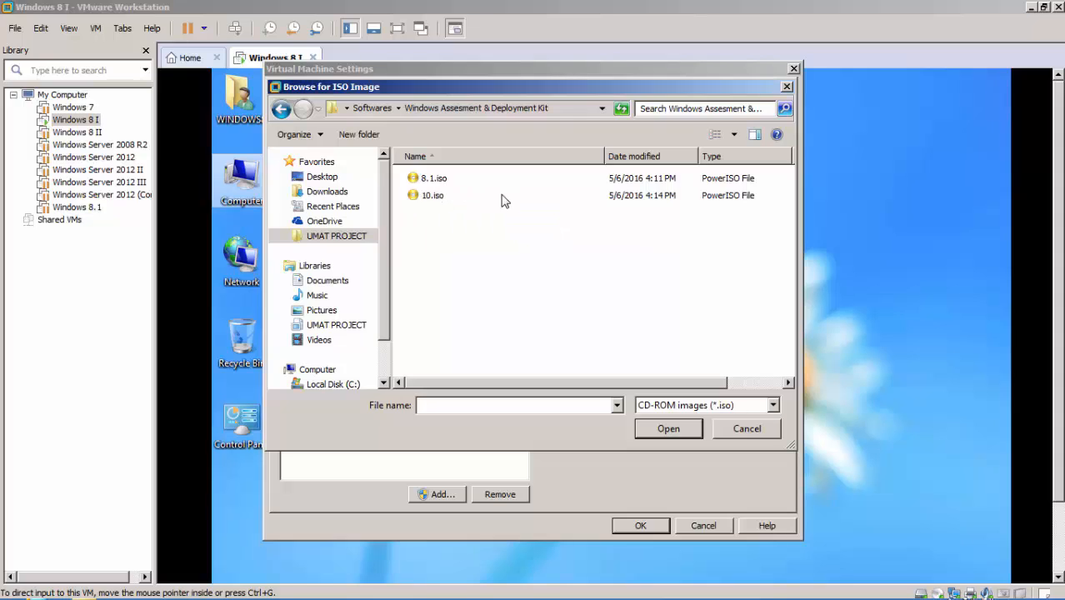
double_click(441, 179)
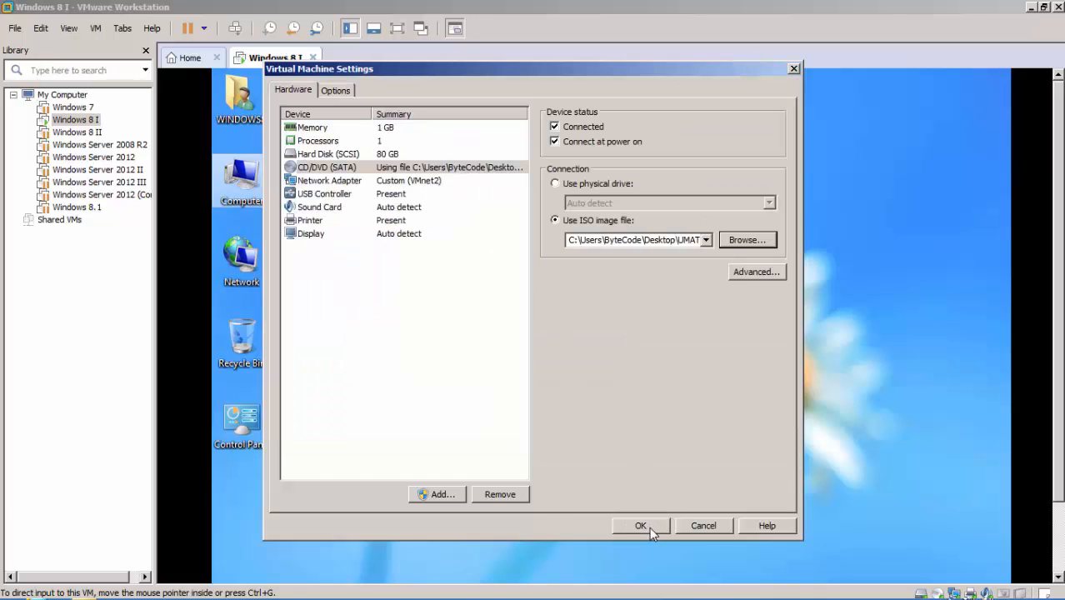
click(645, 527)
Return the virtual machine to full screen and open the 8.1\ADK folder on its DVD drive.
click(394, 28)
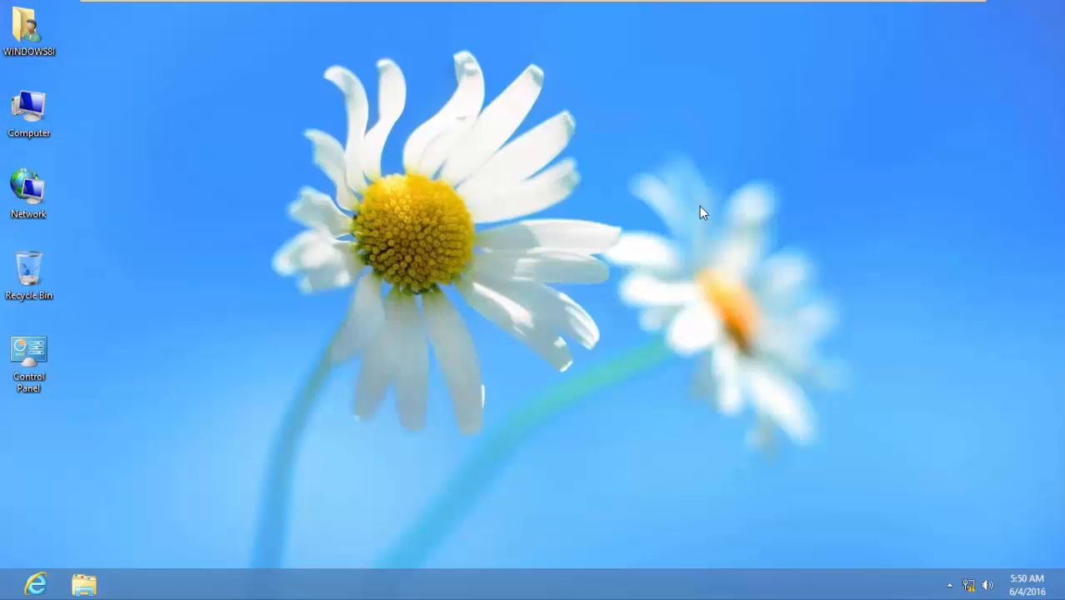
mouse_move(950, 10)
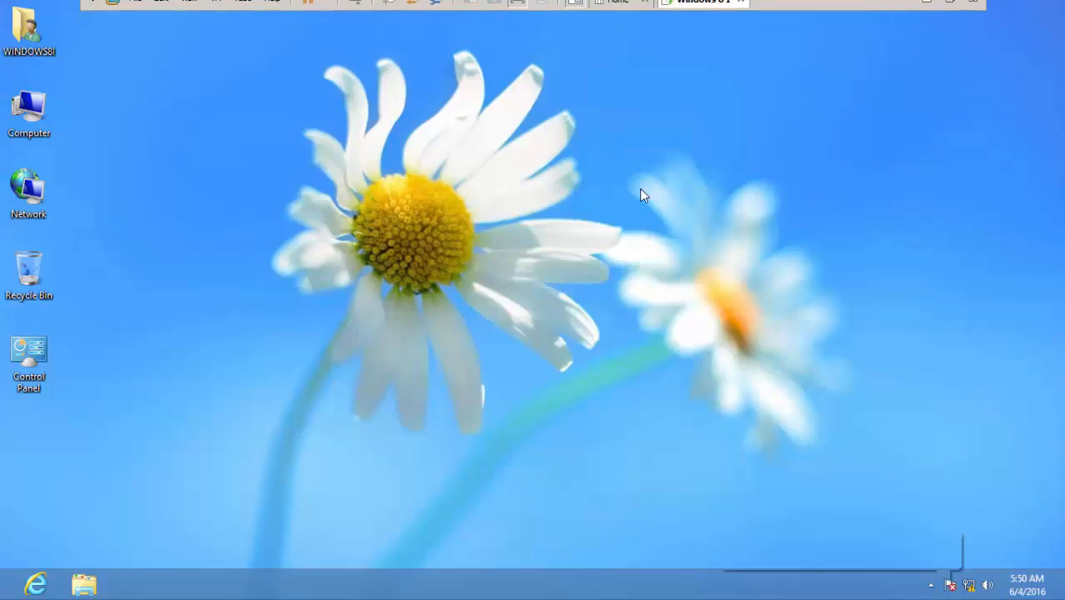
double_click(37, 132)
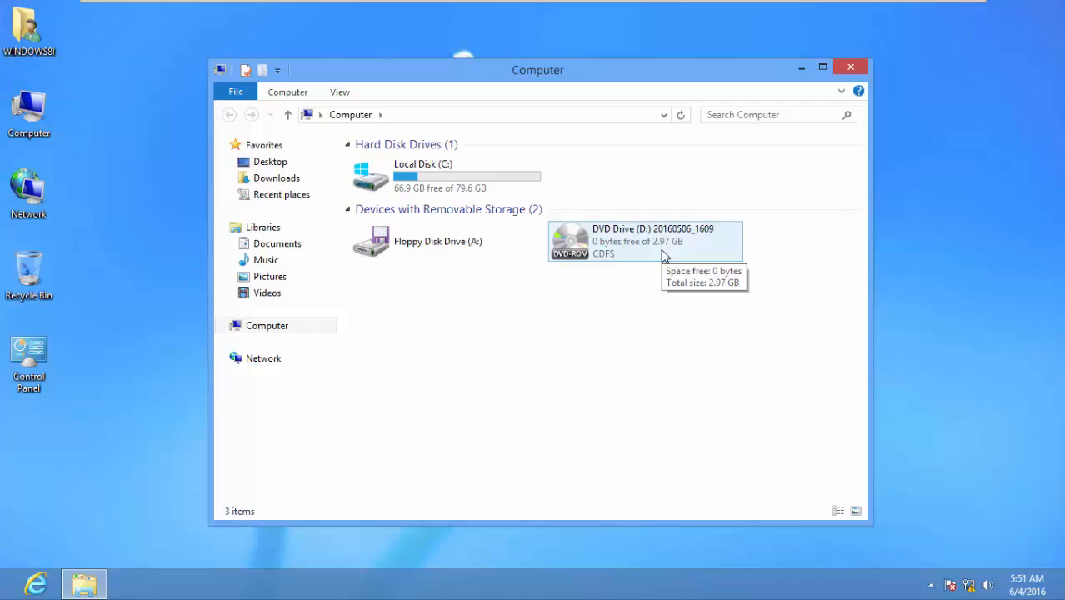
double_click(667, 250)
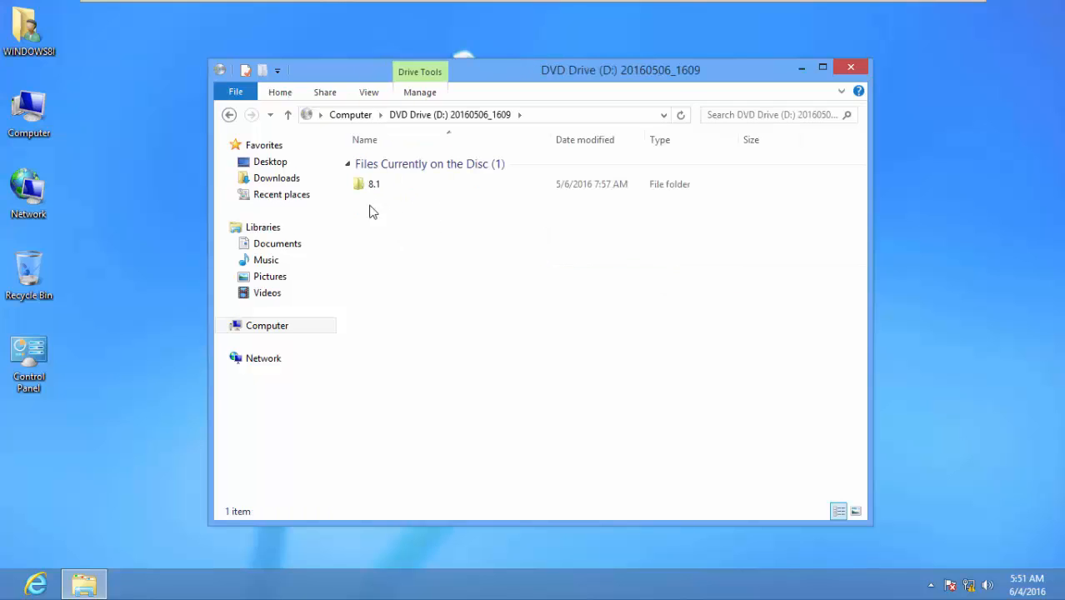
mouse_move(395, 191)
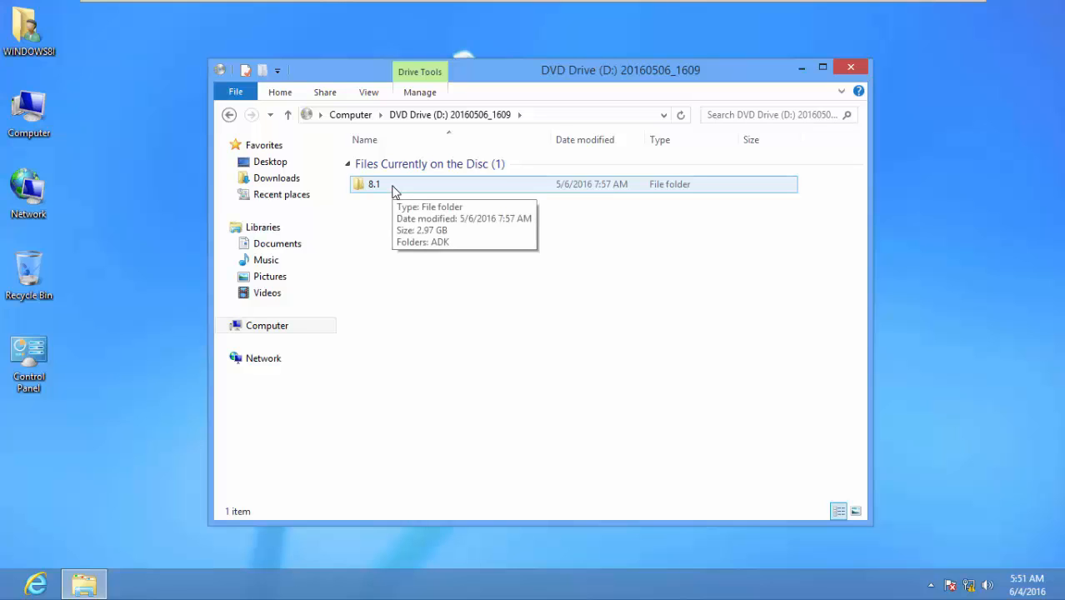
double_click(395, 191)
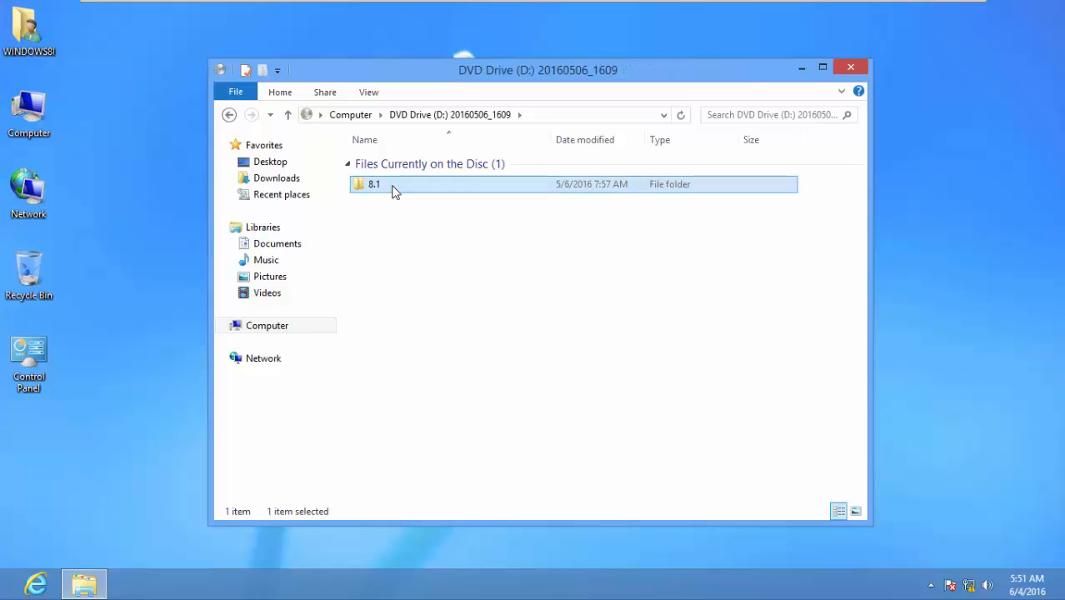
double_click(428, 191)
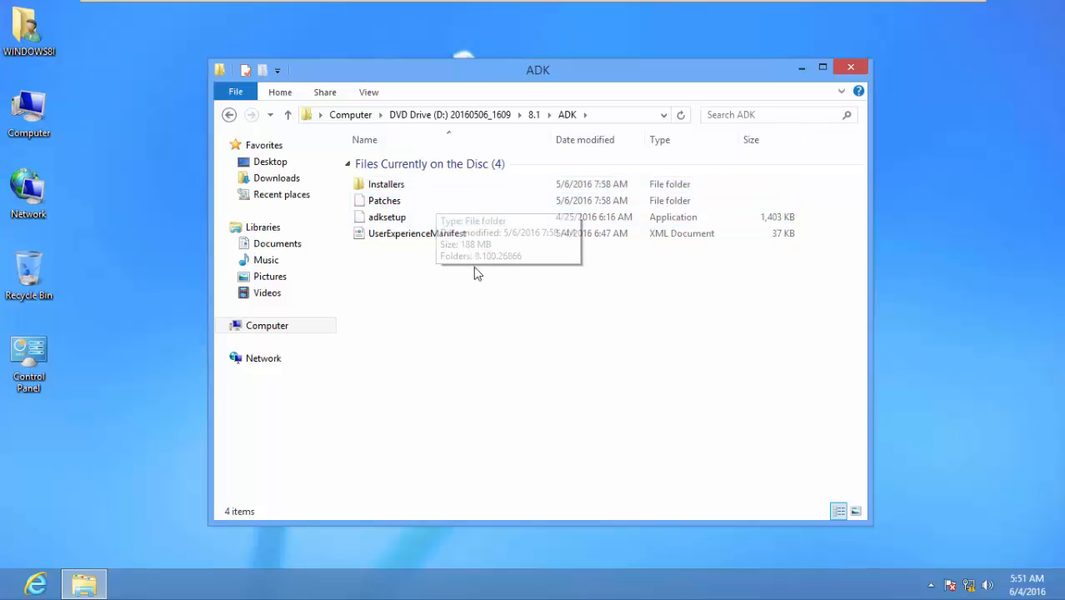
Run adksetup from the ADK folder as administrator, allow it to make changes, and minimize the folder window.
click(419, 220)
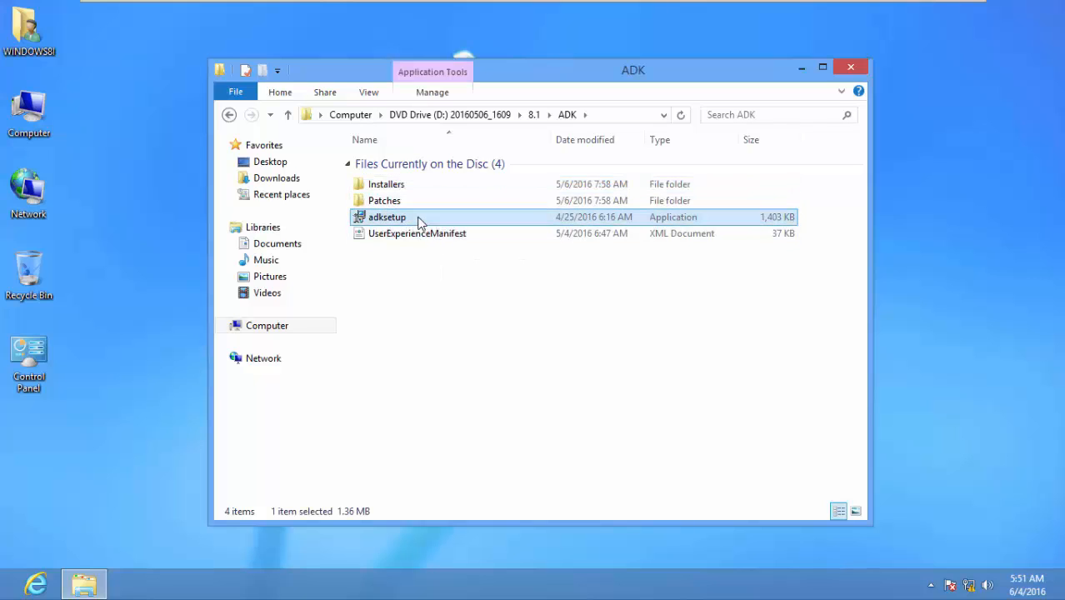
right_click(420, 222)
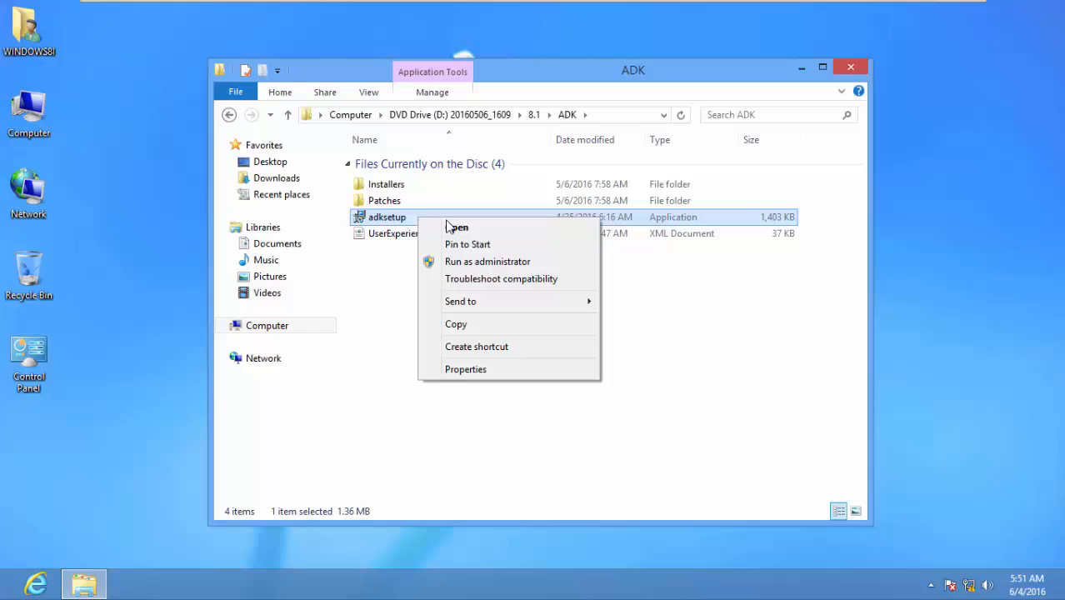
click(542, 265)
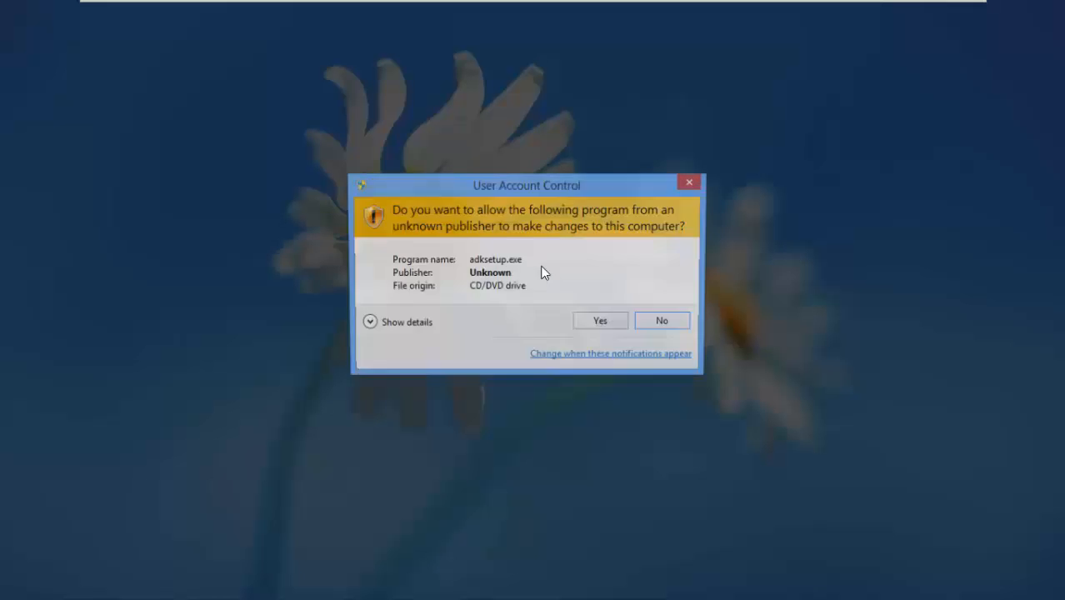
click(607, 322)
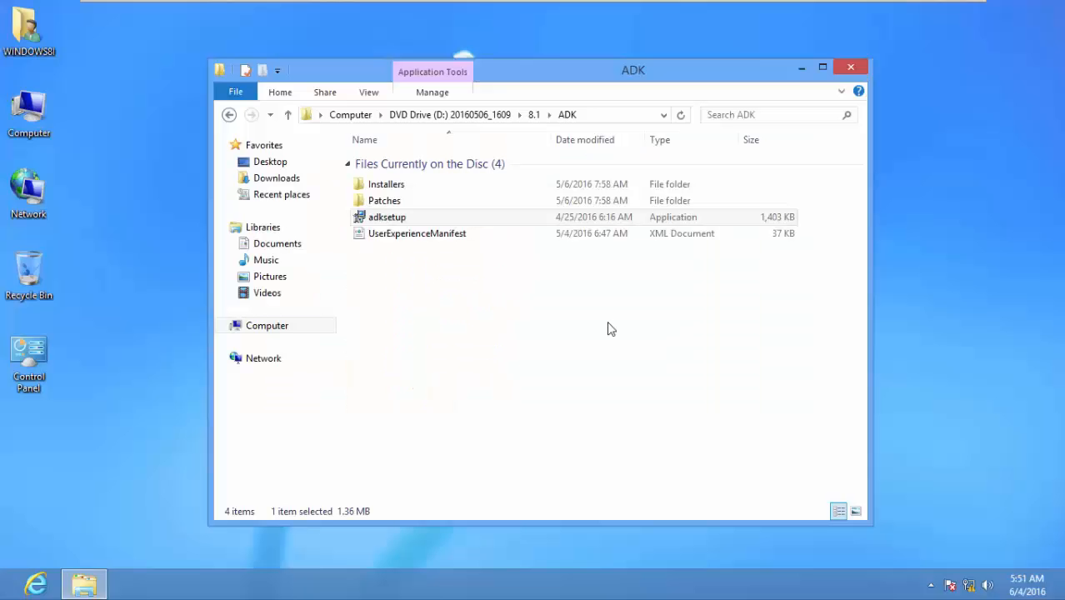
click(802, 68)
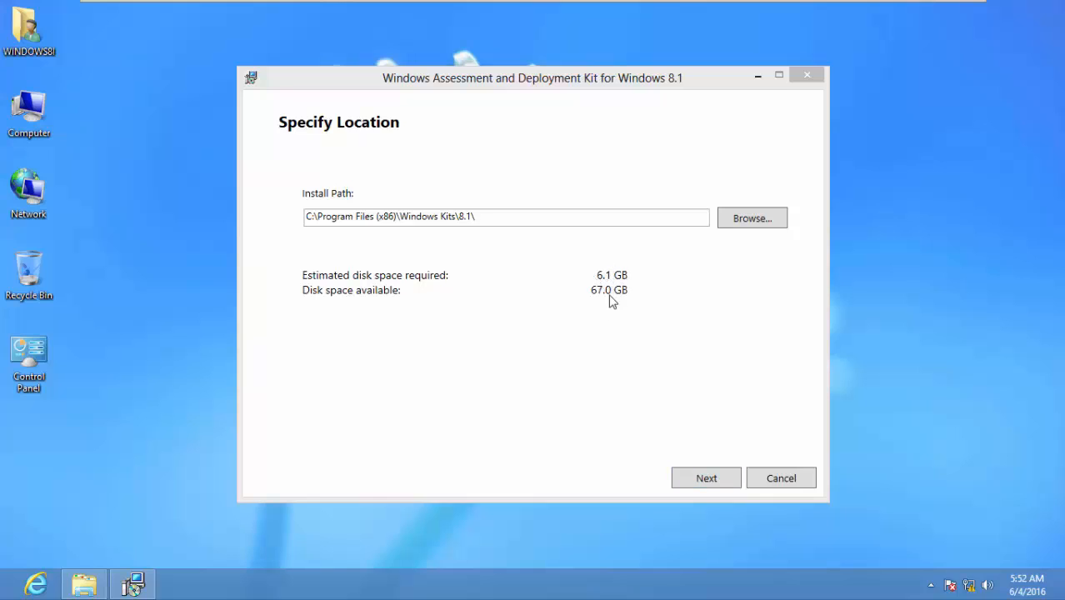
Keep the install path C:\Program Files (x86)\Windows Kits\8.1\, continue through the setup pages and accept the license agreement.
click(699, 491)
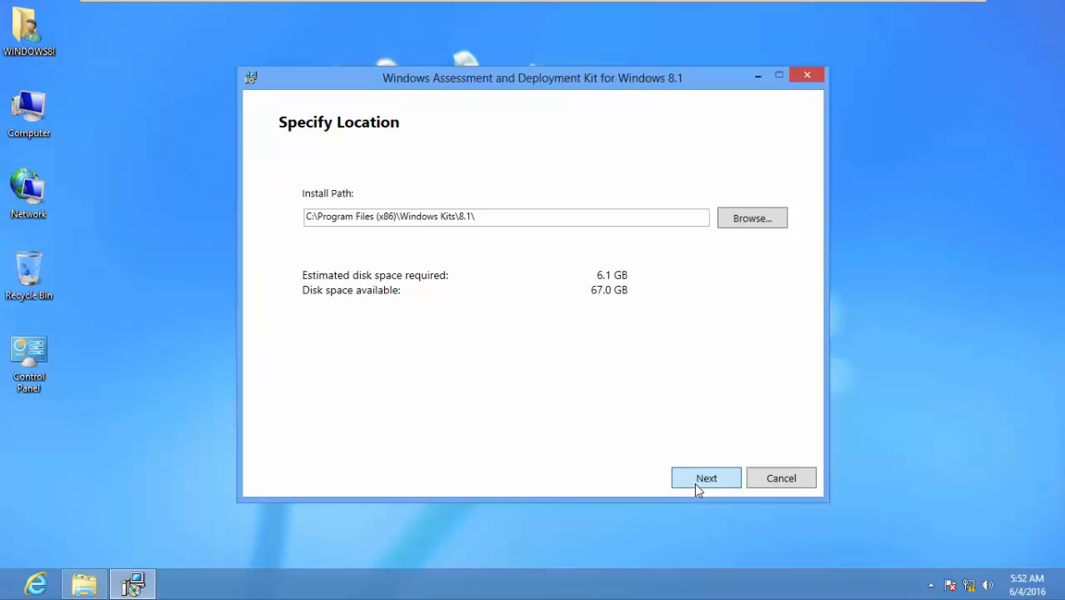
click(697, 484)
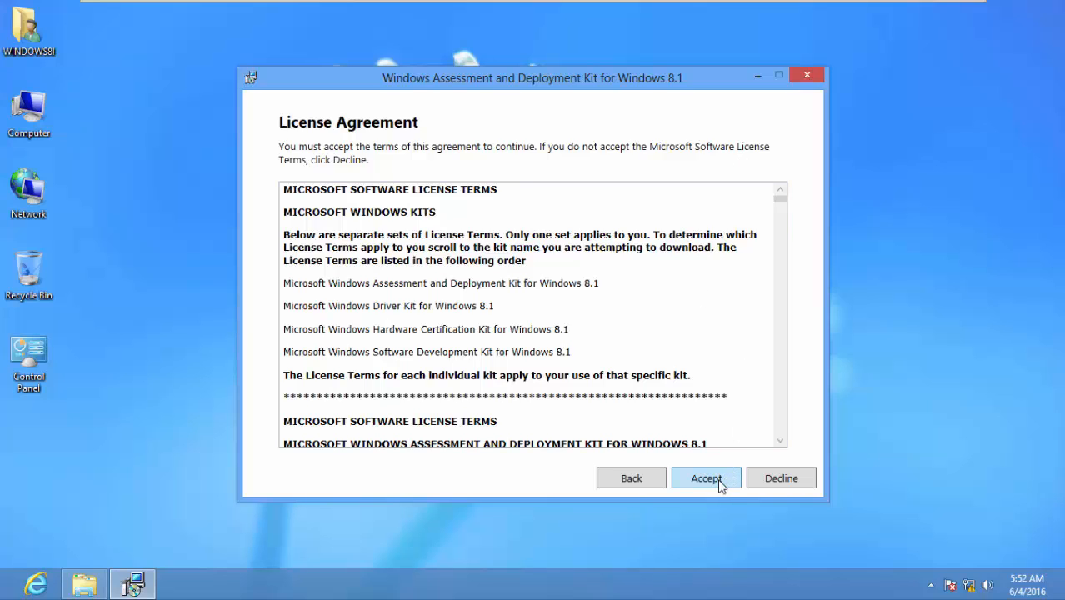
click(708, 480)
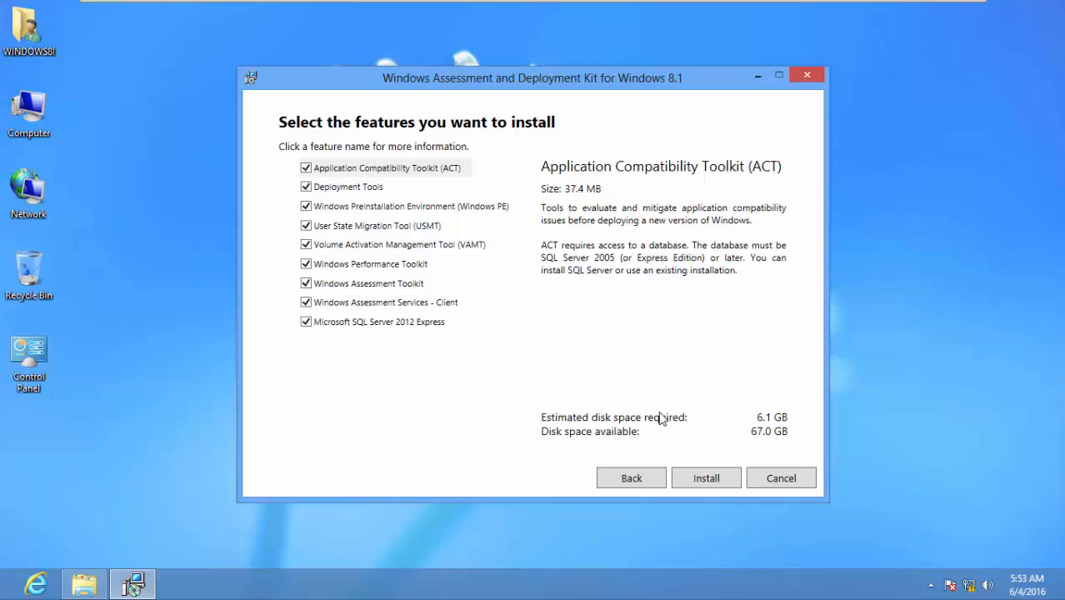
Install only the Deployment Tools and Microsoft SQL Server 2012 Express features, clearing all others, and close the setup wizard.
click(306, 169)
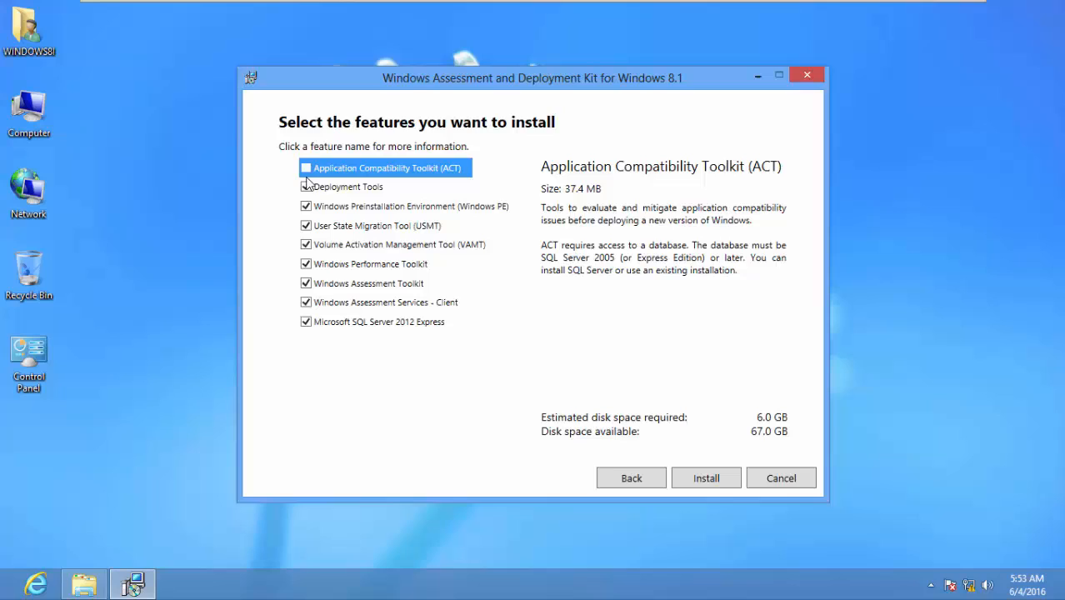
click(306, 245)
click(306, 226)
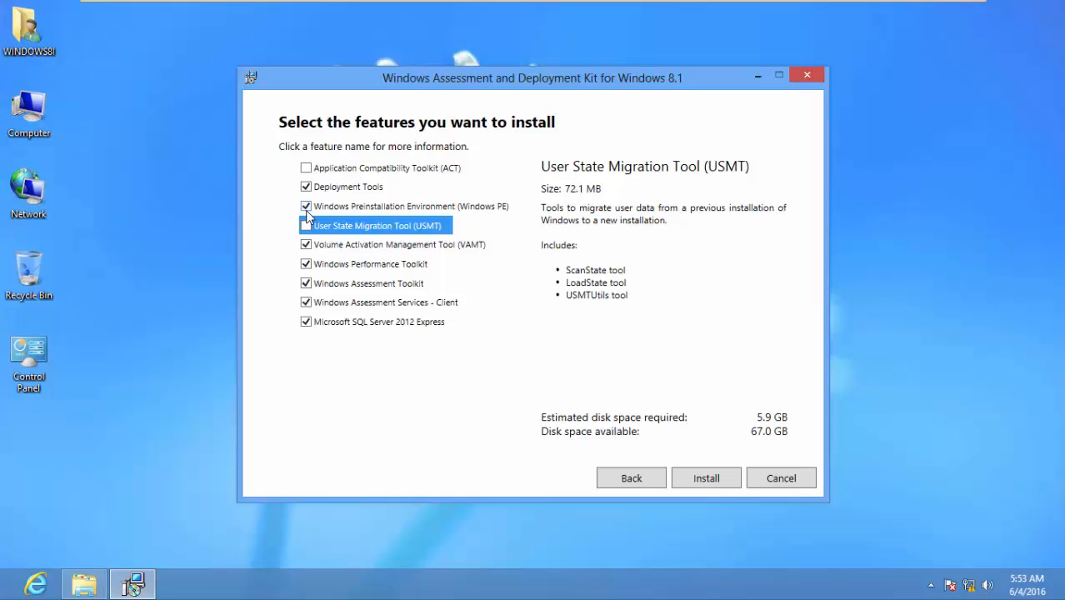
click(306, 206)
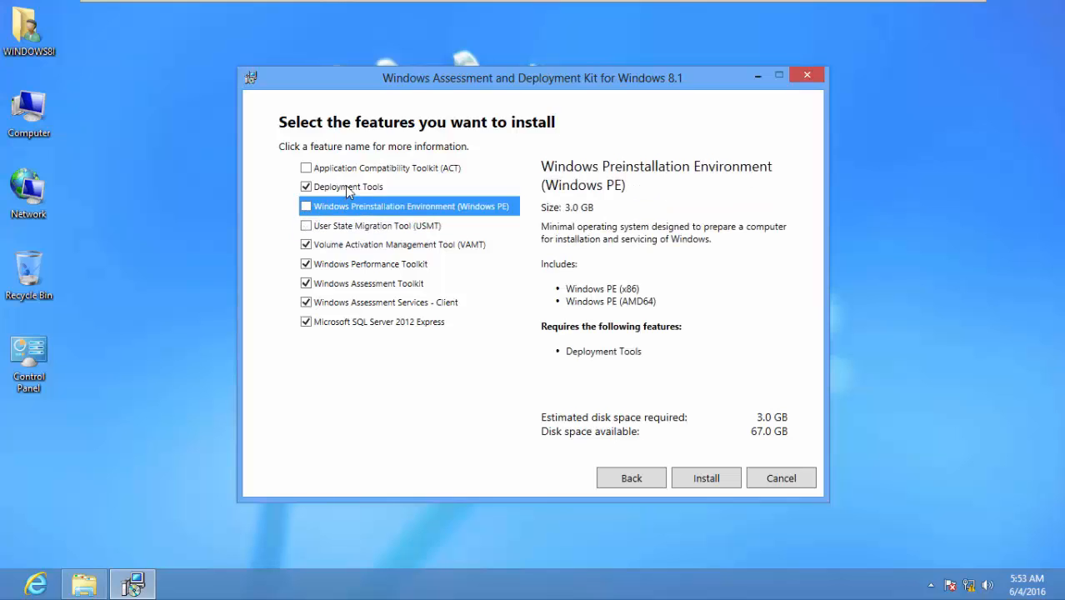
click(306, 244)
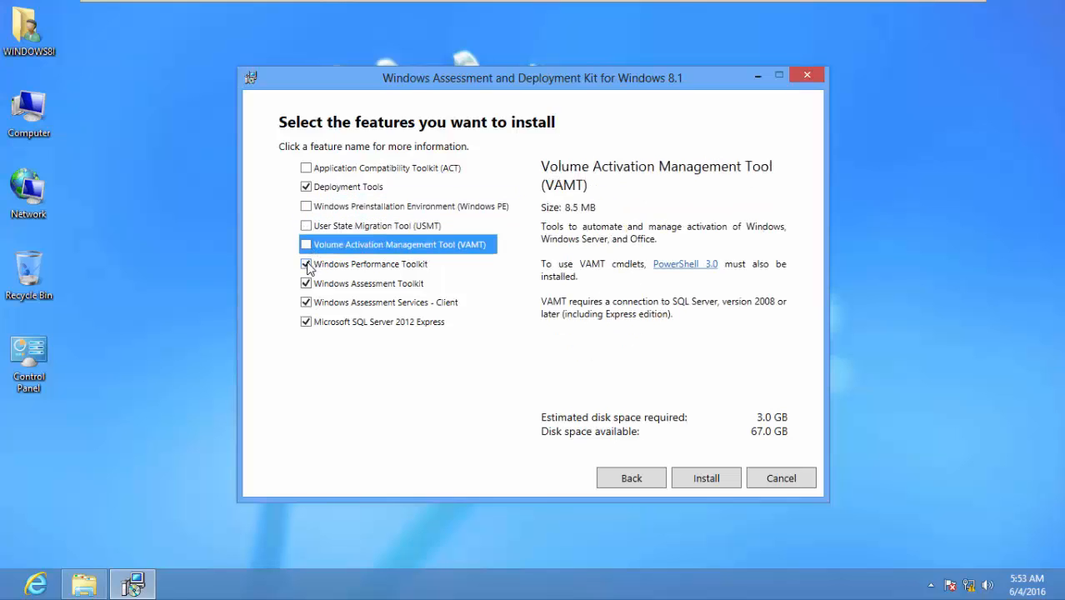
click(306, 265)
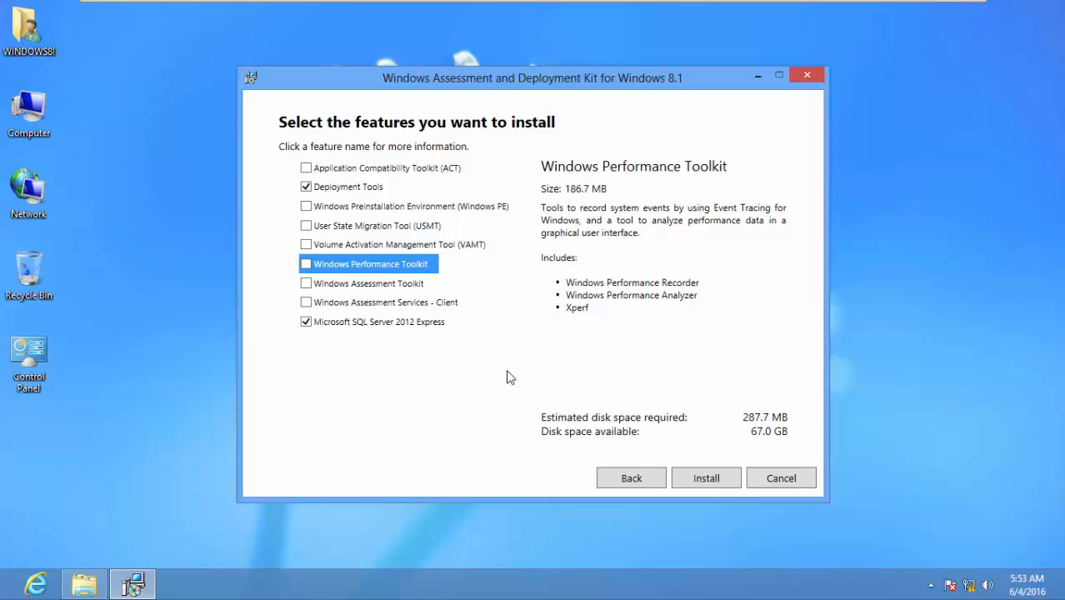
click(707, 479)
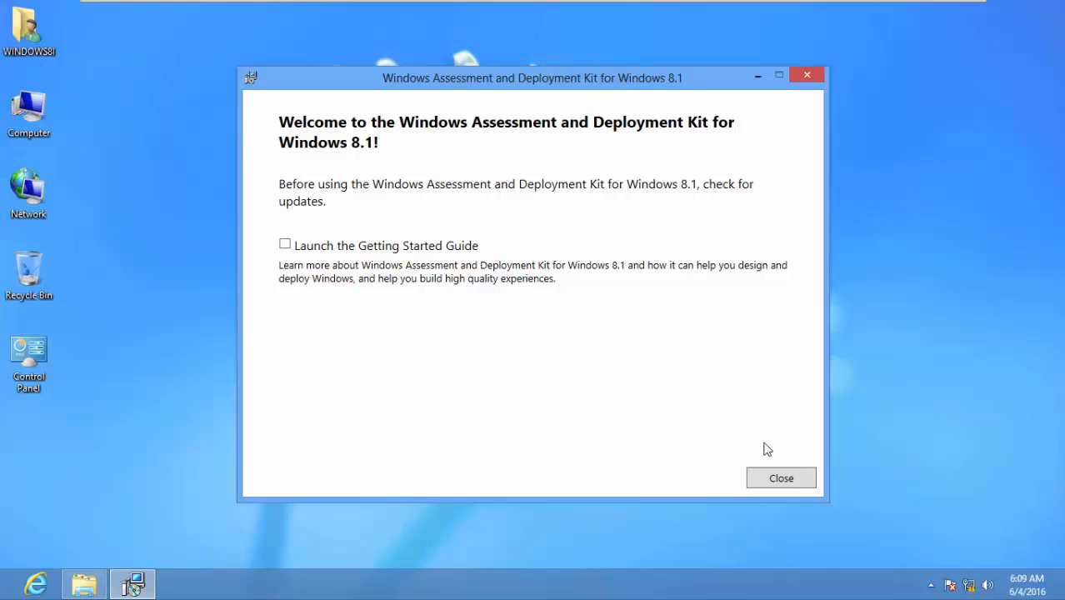
click(778, 481)
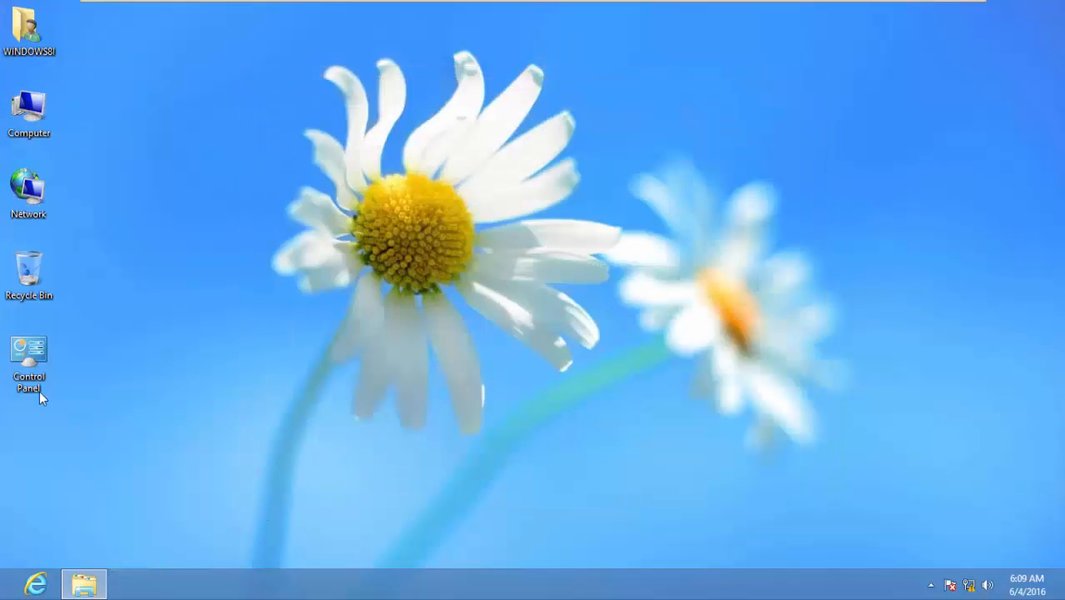
Run Windows System Image Manager from the Start screen as administrator, allow it to make changes, and center its window.
click(2, 597)
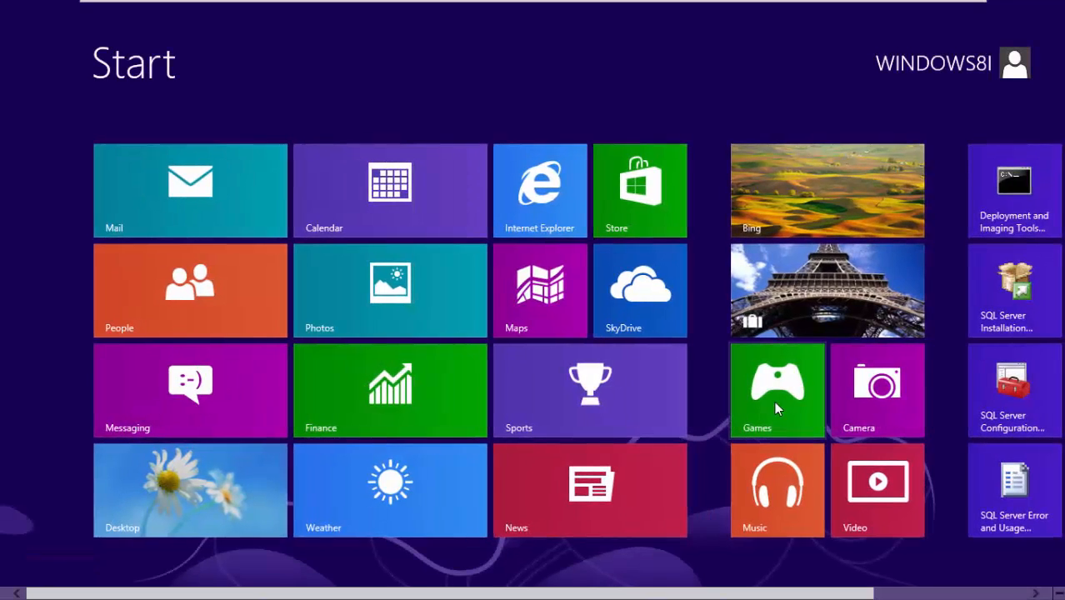
scroll(784, 408, down, 2)
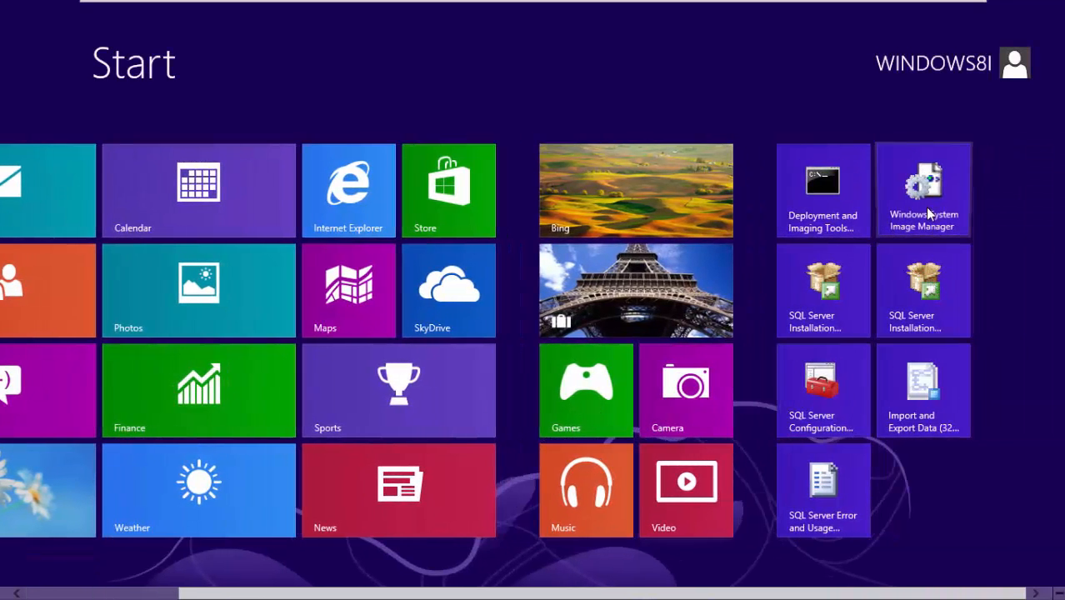
right_click(928, 213)
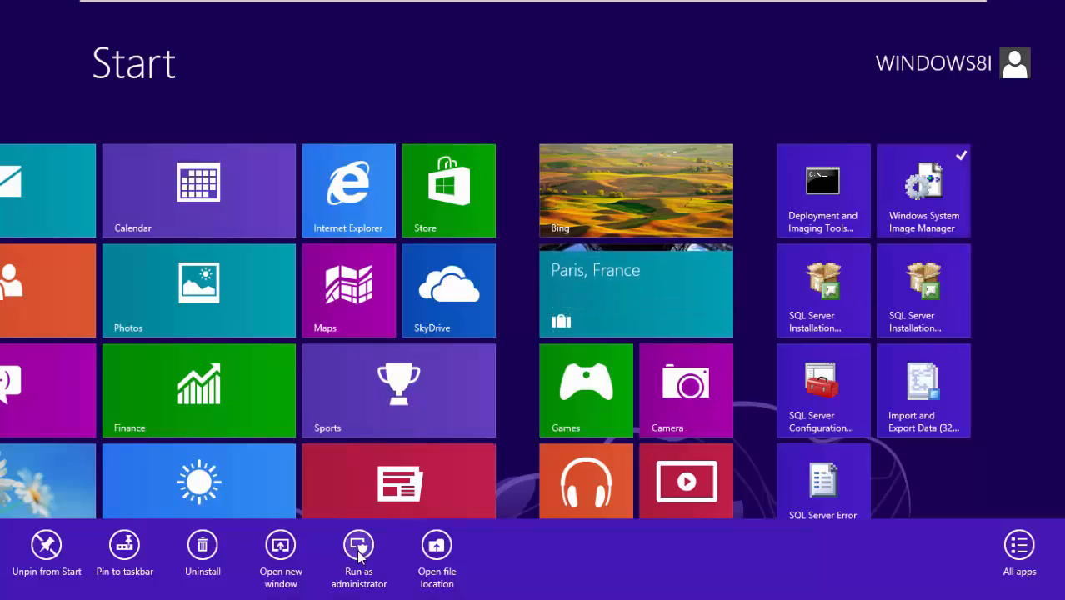
right_click(921, 198)
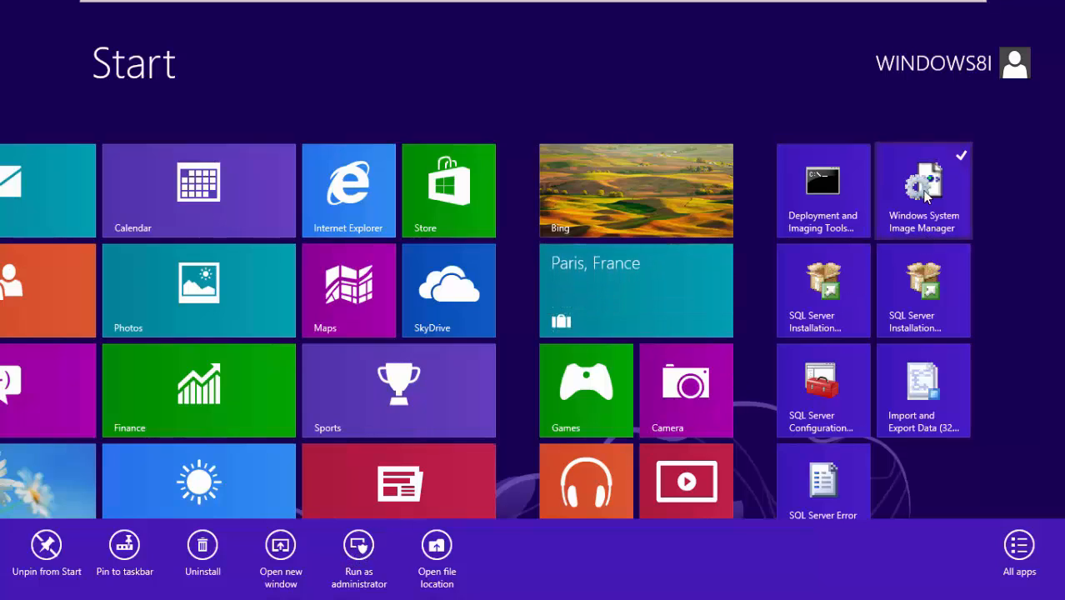
right_click(924, 192)
click(370, 554)
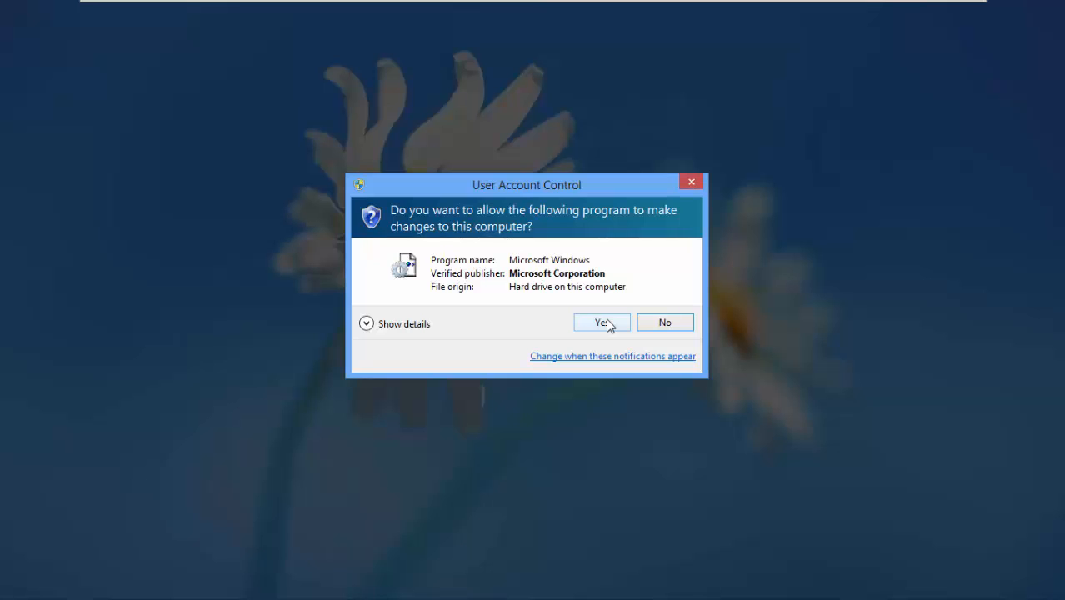
click(608, 325)
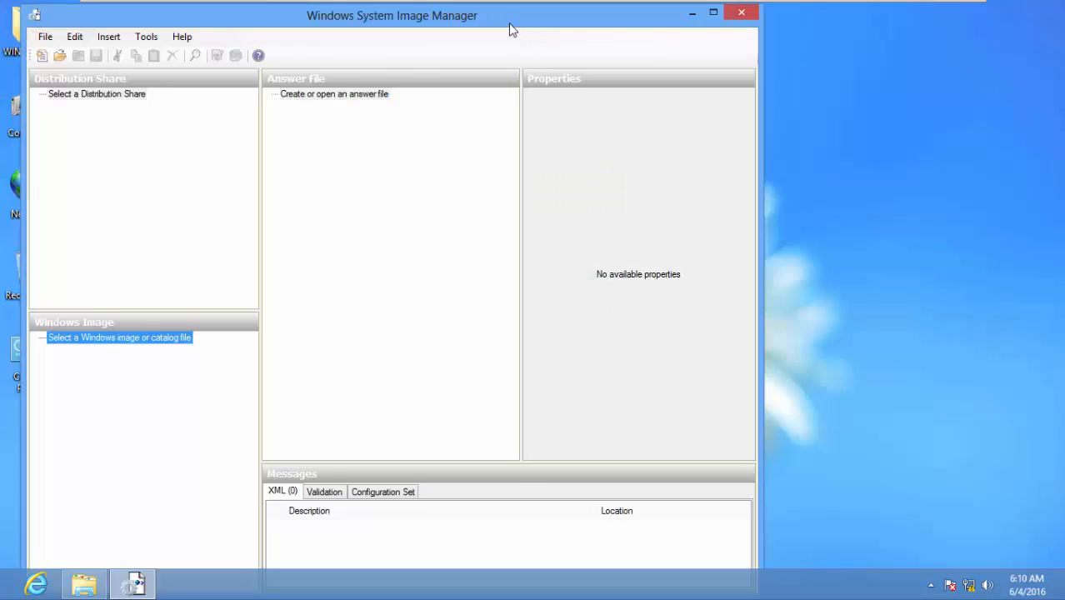
drag(512, 30, 665, 28)
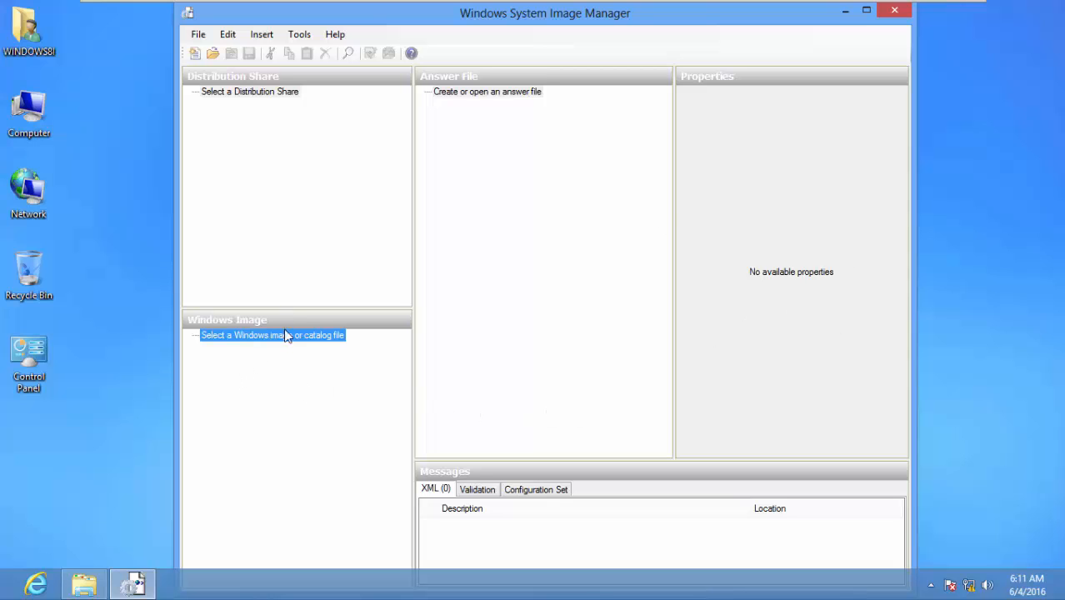
Close Windows System Image Manager and exit the virtual machine's full screen mode.
click(897, 12)
mouse_move(924, 3)
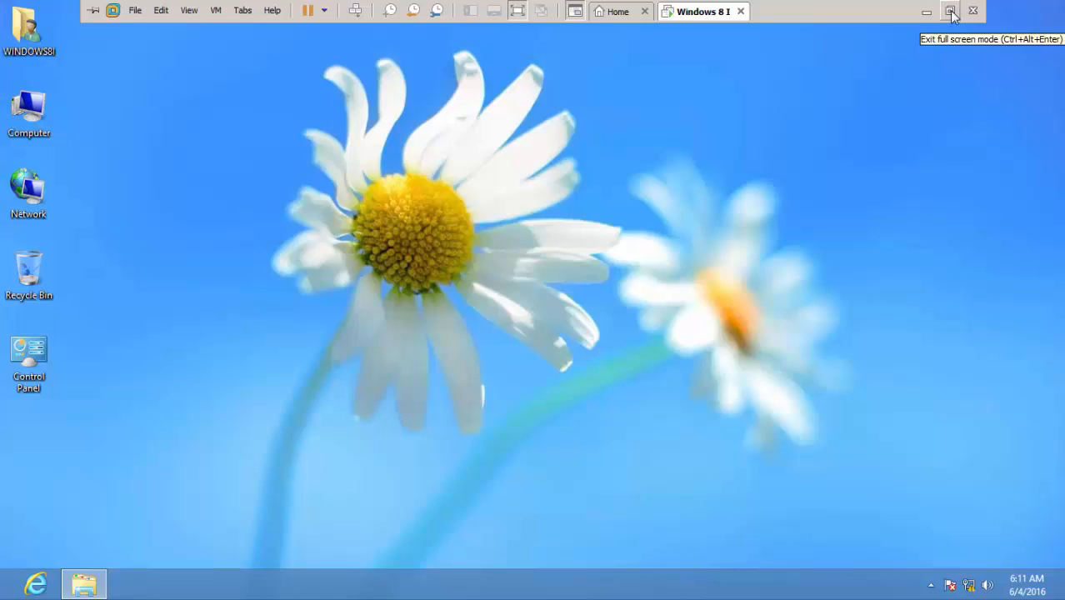
click(951, 14)
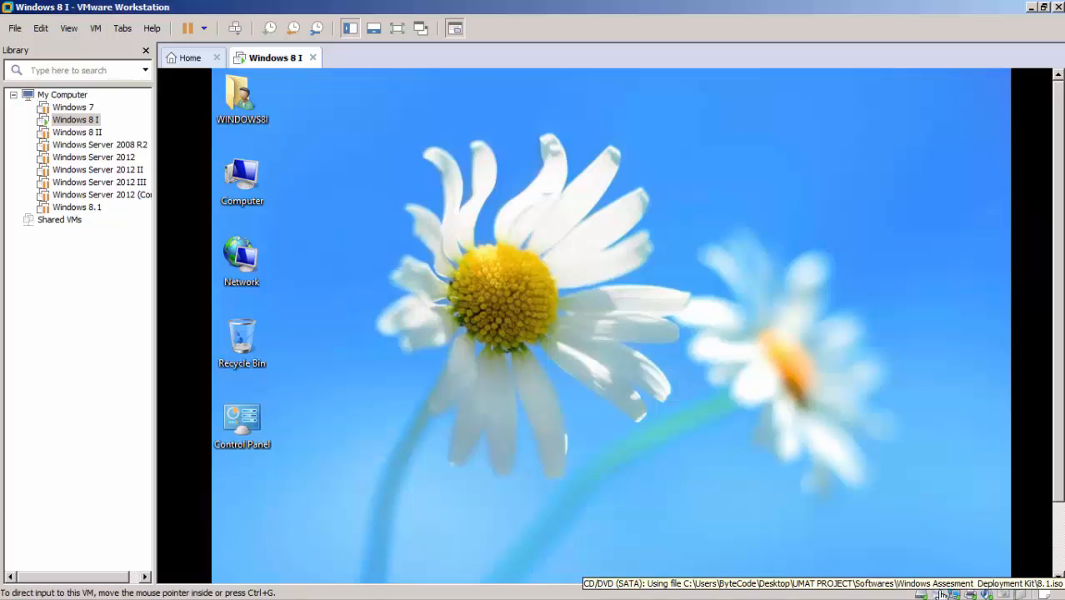
Mount Microsoft.Windows 8 Professional EN-US x64 Full.iso from the OS folder in UMAT PROJECT as the virtual machine's CD/DVD image.
double_click(940, 594)
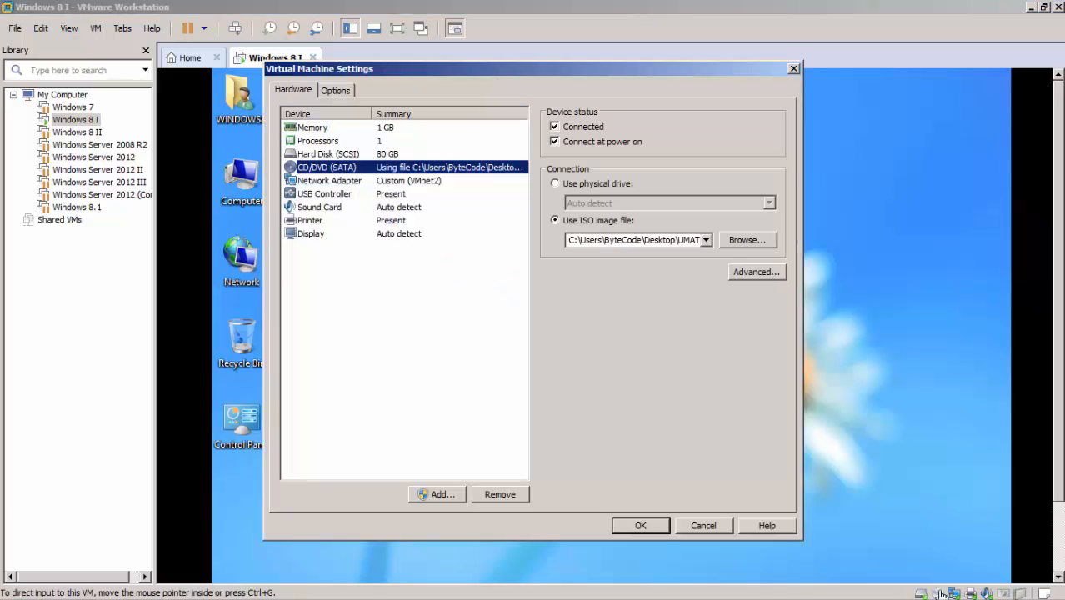
click(746, 240)
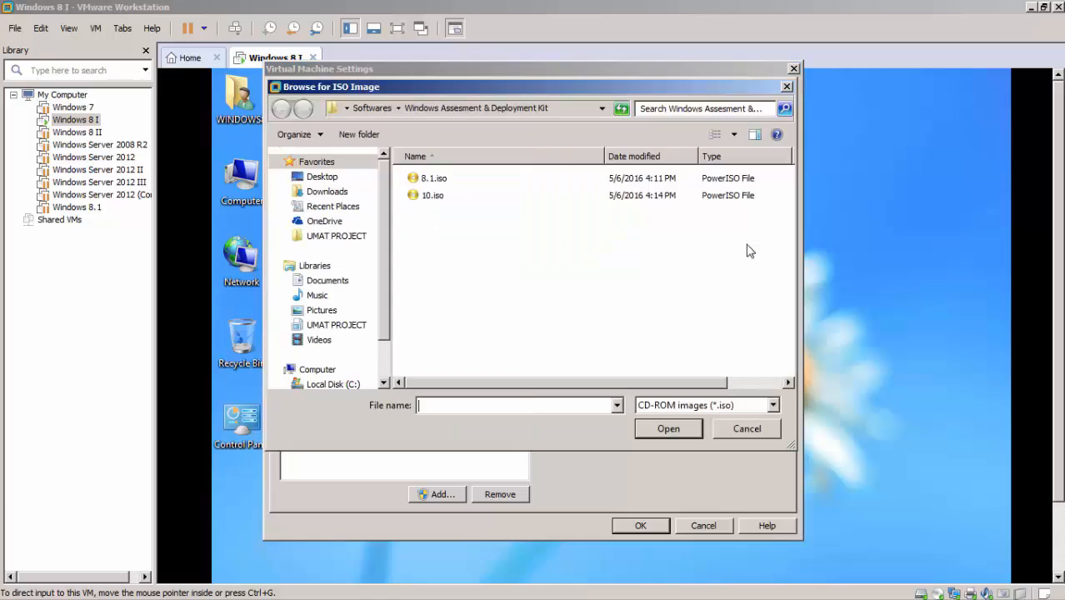
click(367, 109)
click(371, 108)
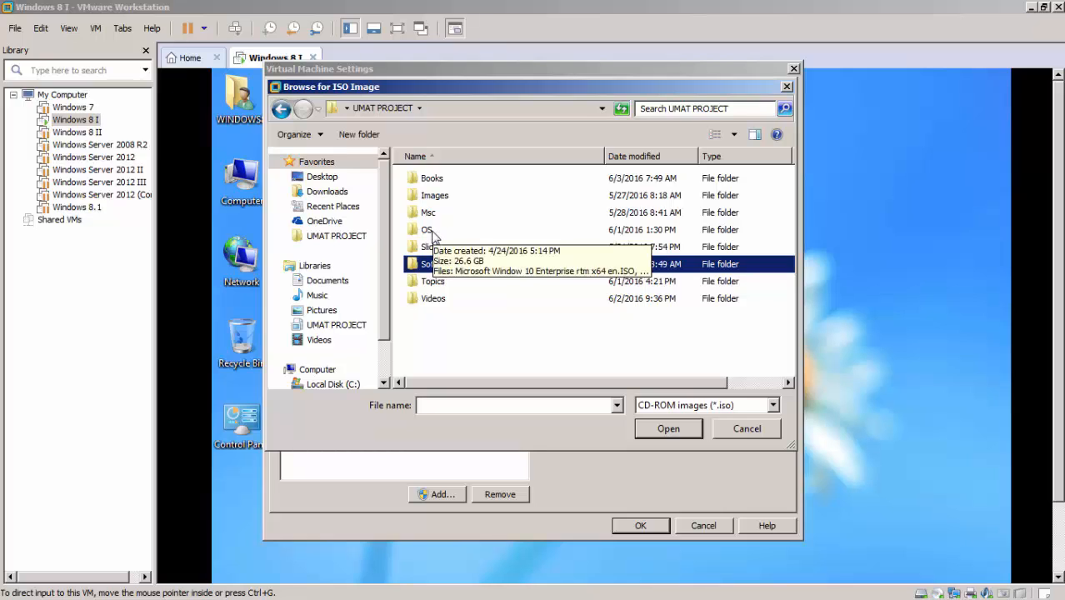
double_click(430, 232)
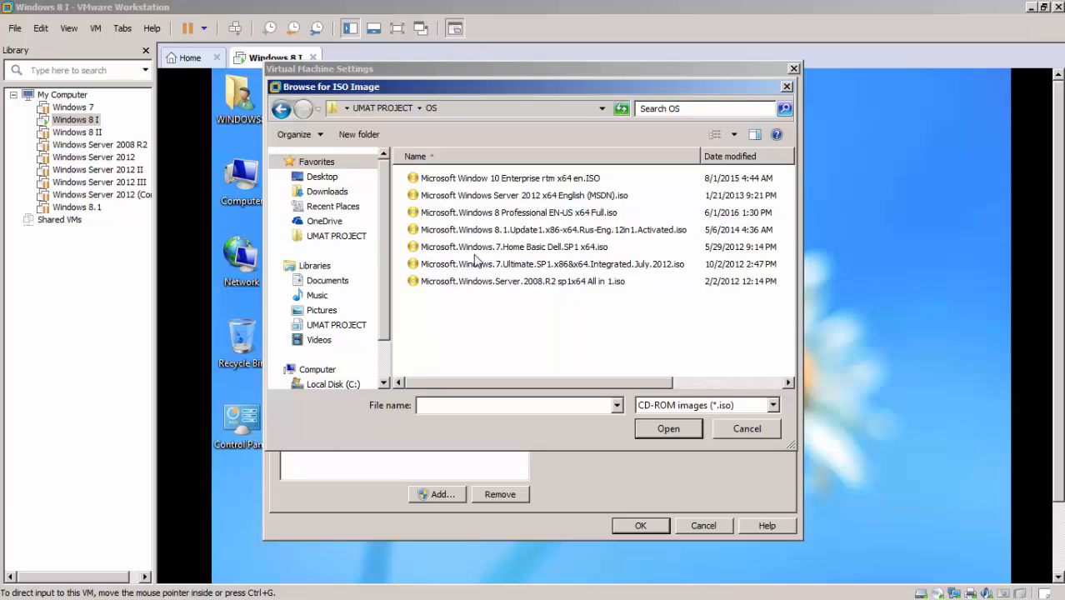
double_click(489, 213)
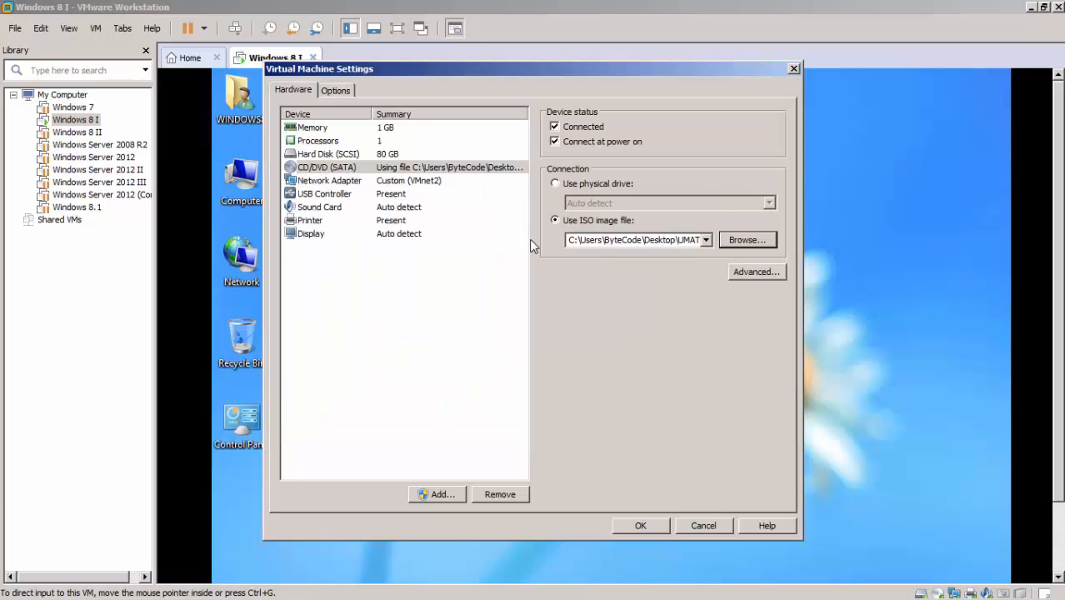
click(653, 528)
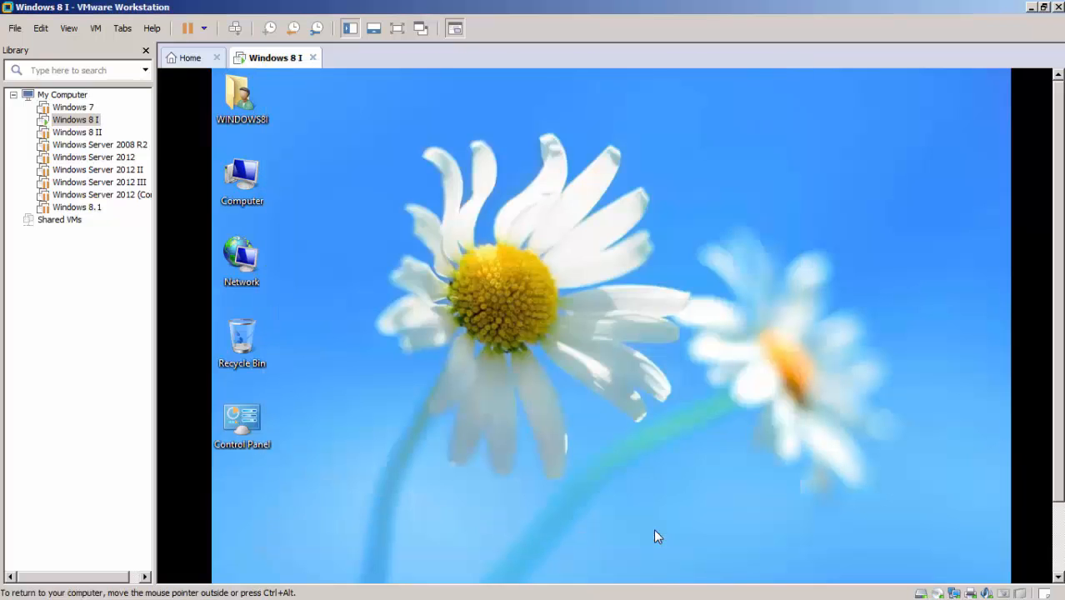
Return the virtual machine to full screen, dismiss the disc notification, and open the files on DVD Drive (D:) WIN8PRO-VL-X64-EN-US.
click(398, 29)
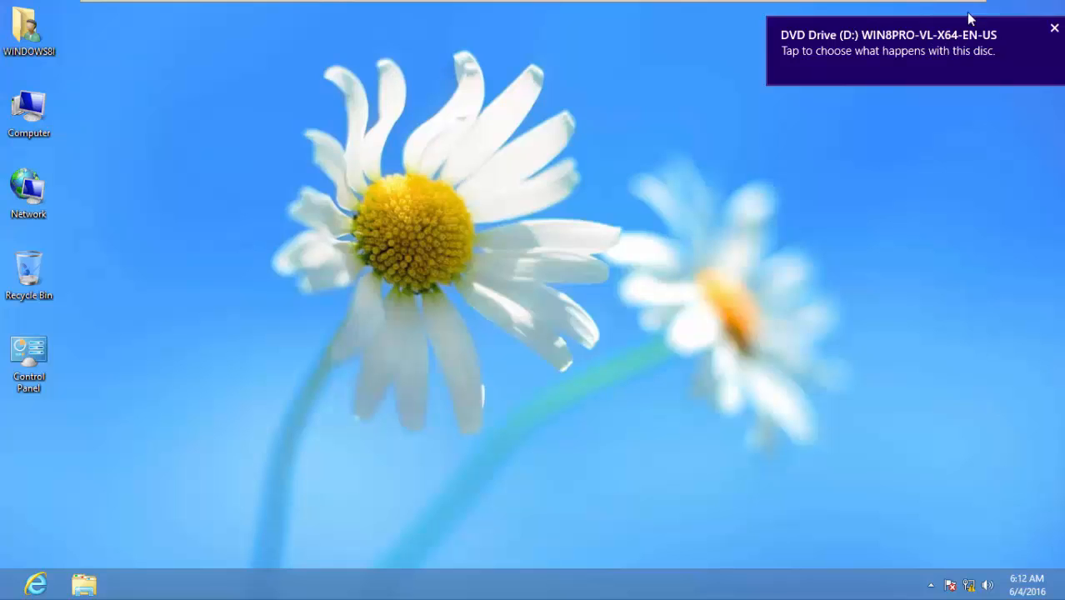
click(1056, 30)
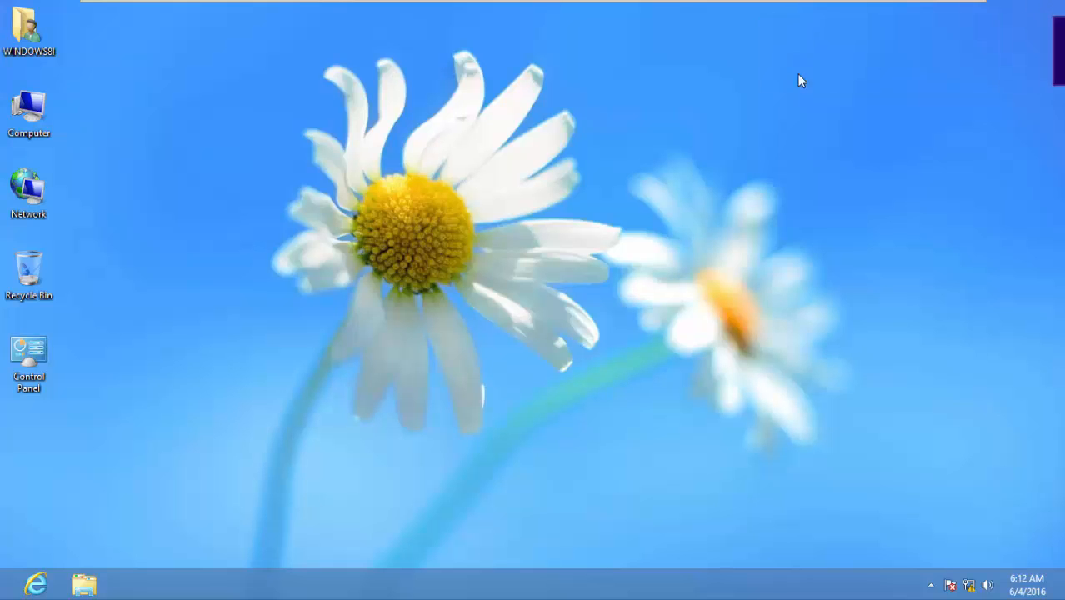
double_click(28, 109)
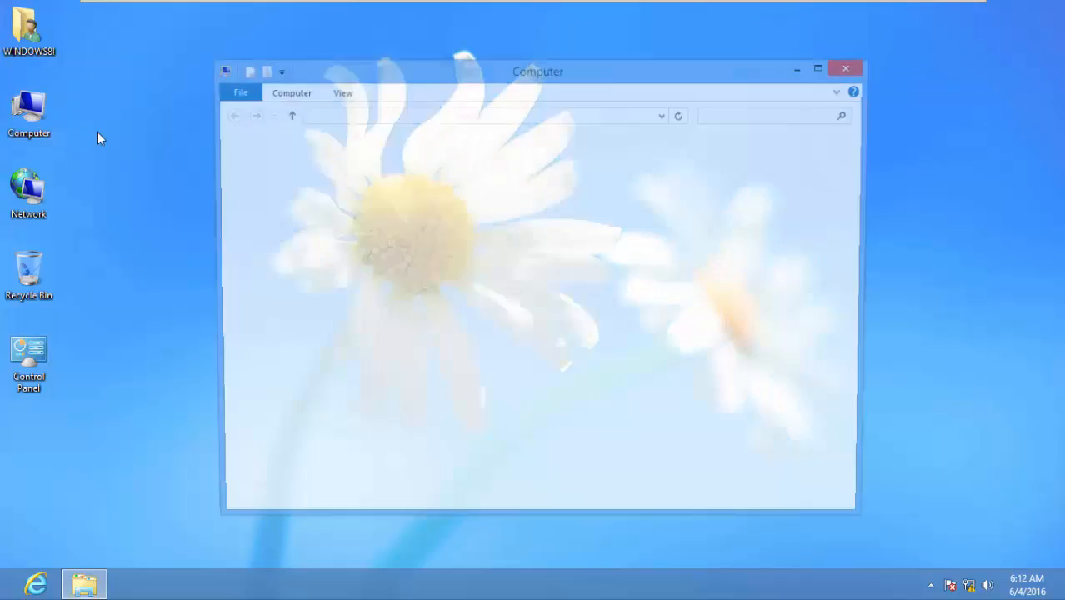
click(642, 247)
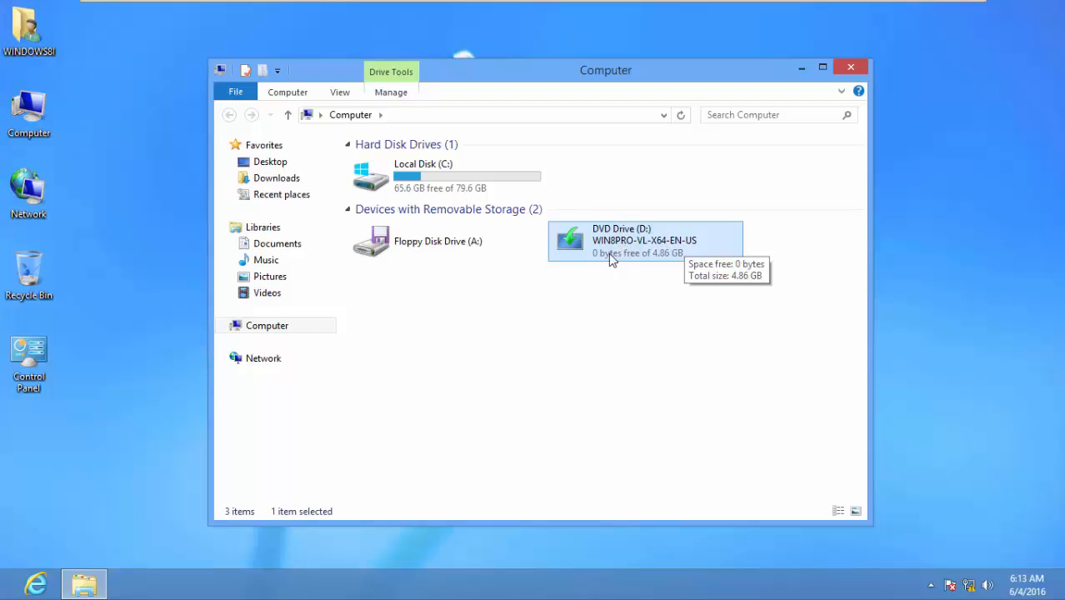
right_click(653, 246)
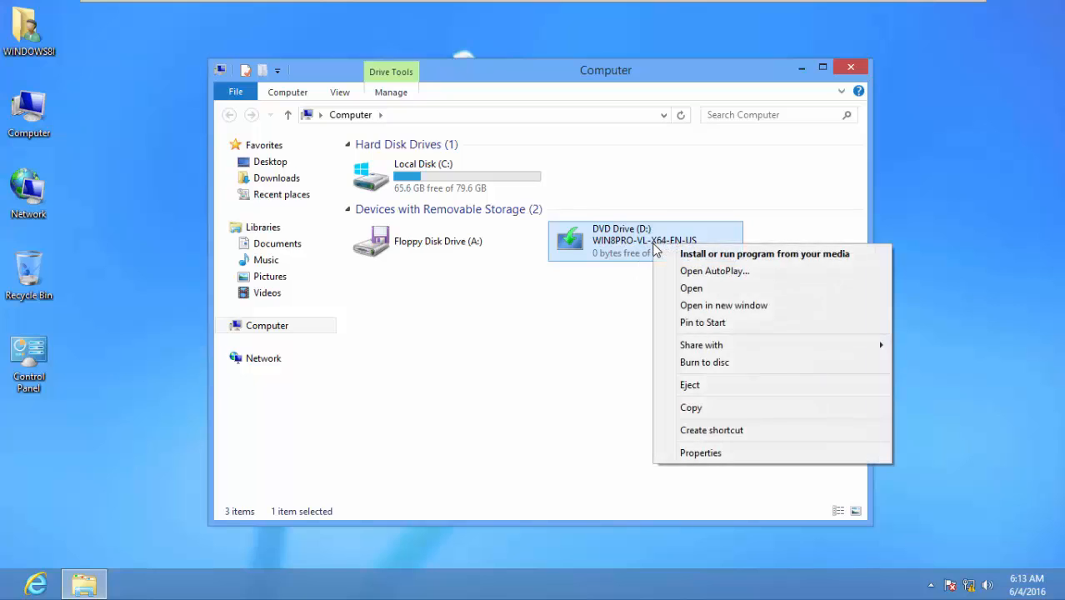
click(705, 291)
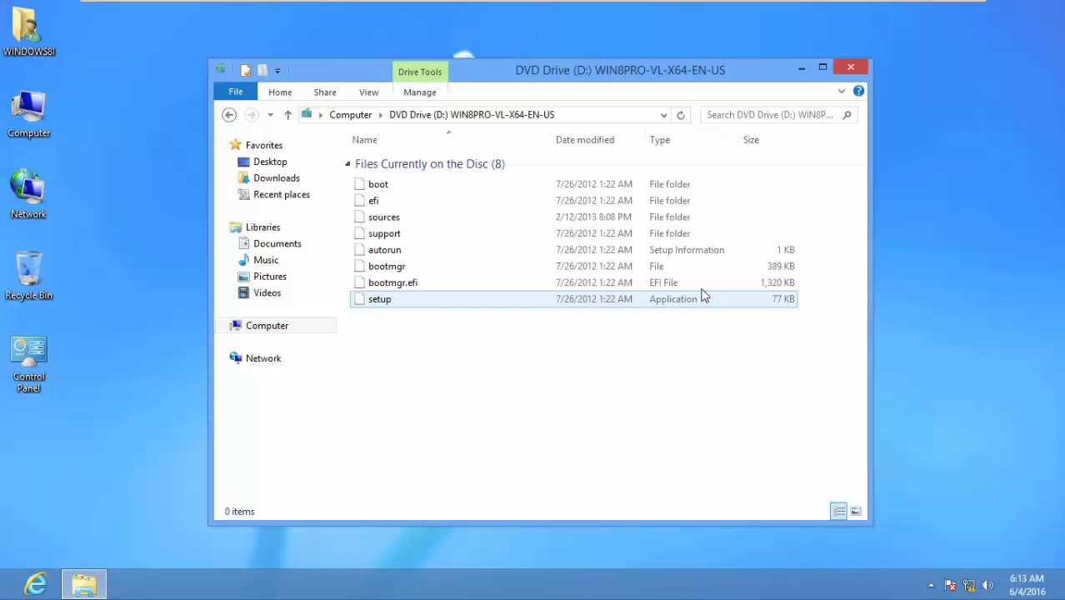
Find install.wim in the disc's sources folder and look through the files whose names begin with "i".
double_click(432, 219)
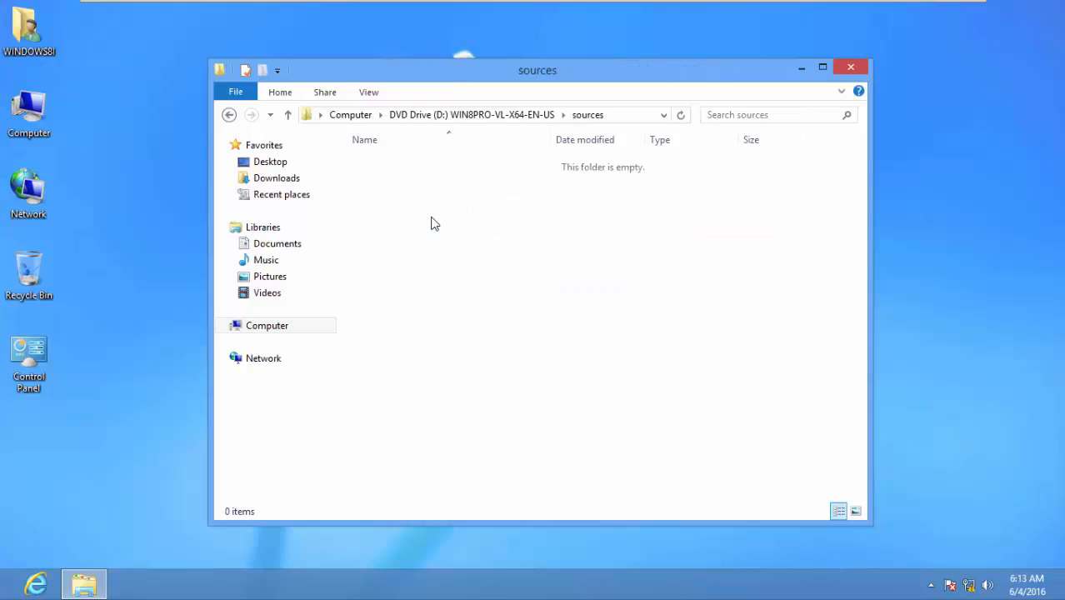
scroll(590, 287, down, 7)
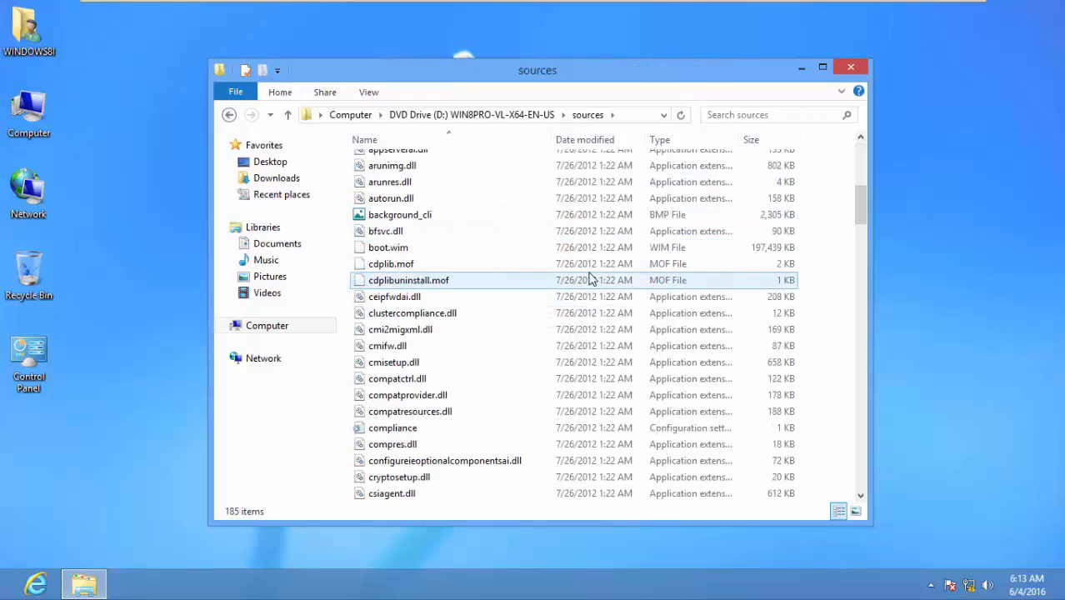
scroll(593, 283, down, 8)
scroll(592, 284, down, 11)
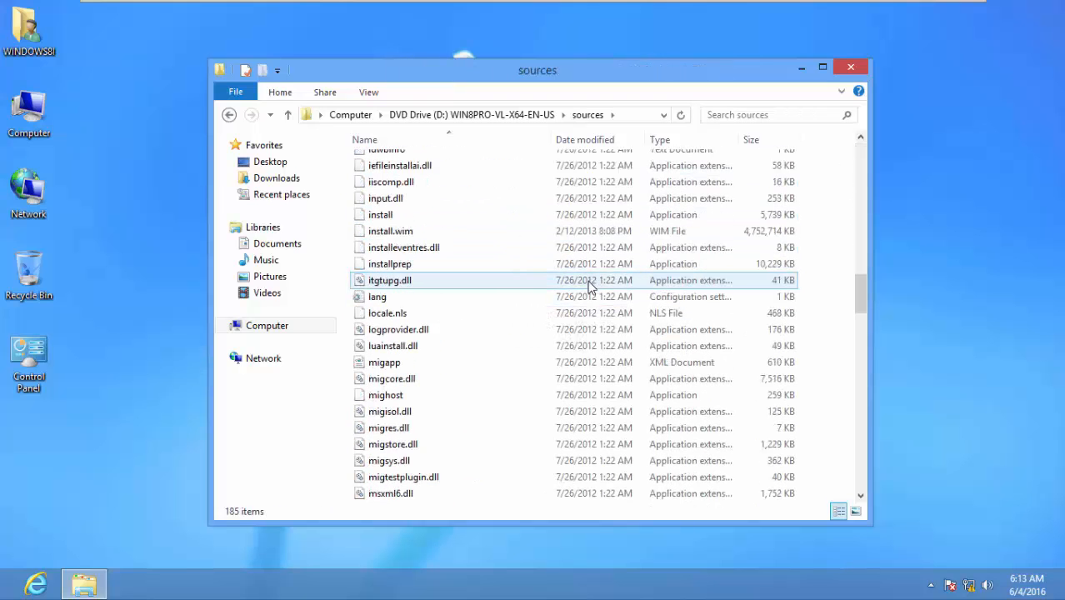
click(408, 232)
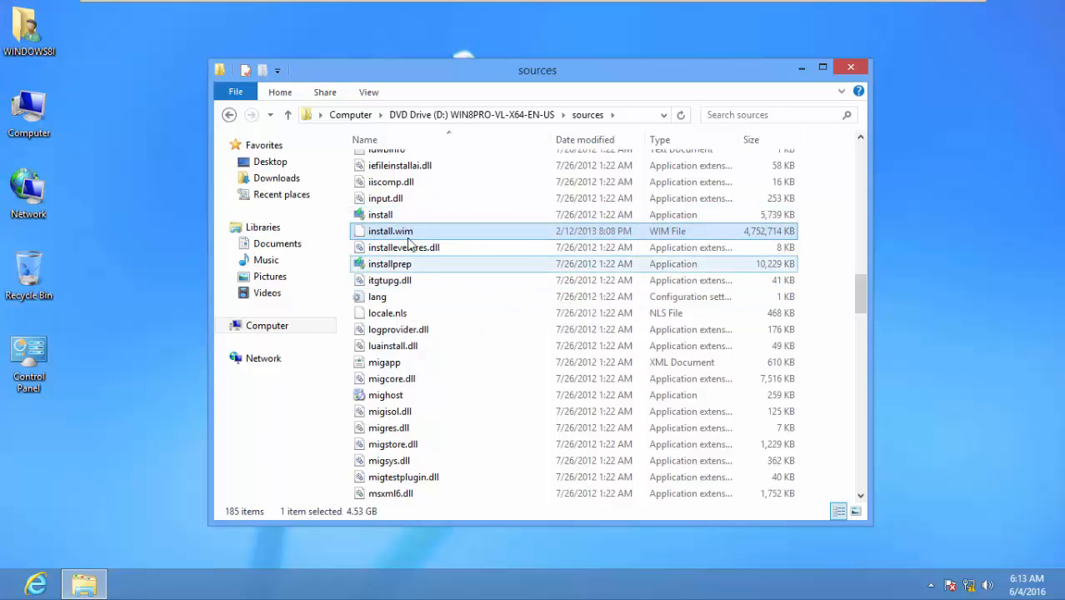
key(i)
key(i)
key(i)
key(i)
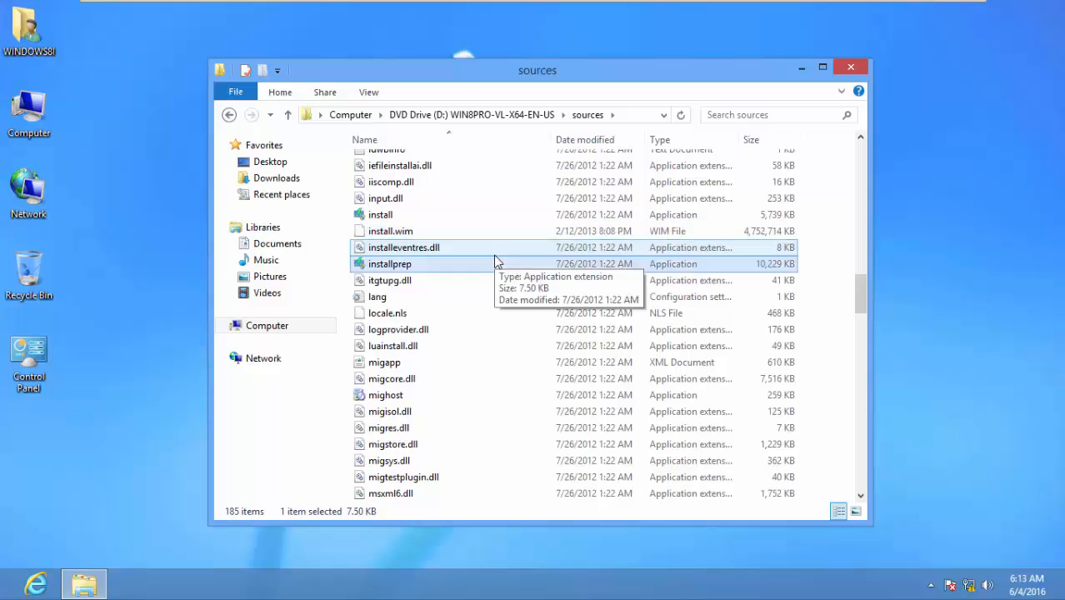
key(i)
key(i)
key(i)
key(i)
key(i)
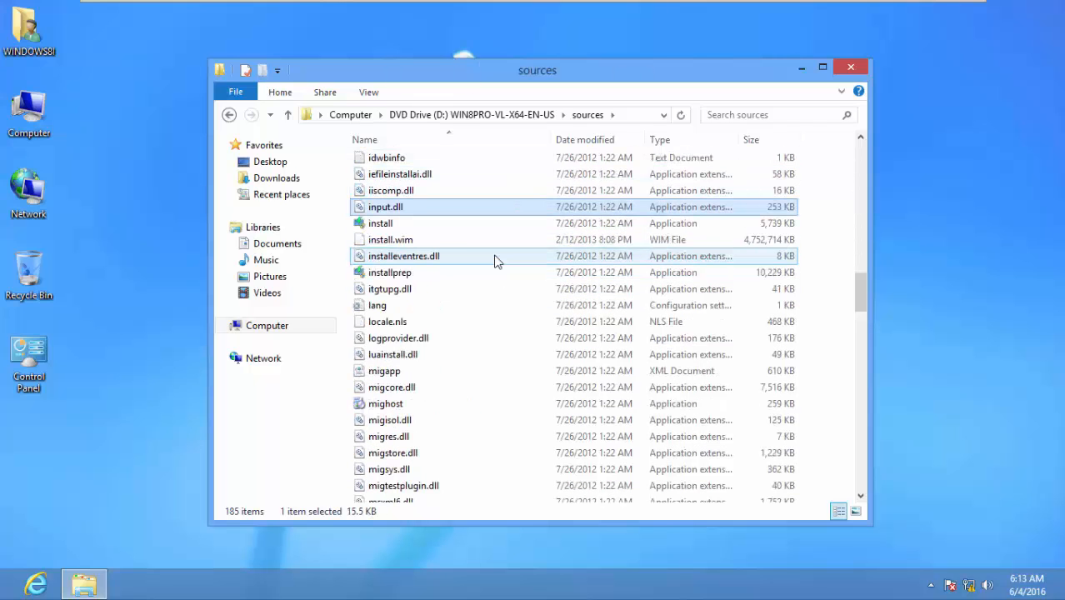
Copy install.wim from the sources folder and go back to the DVD drive's root folder.
right_click(444, 243)
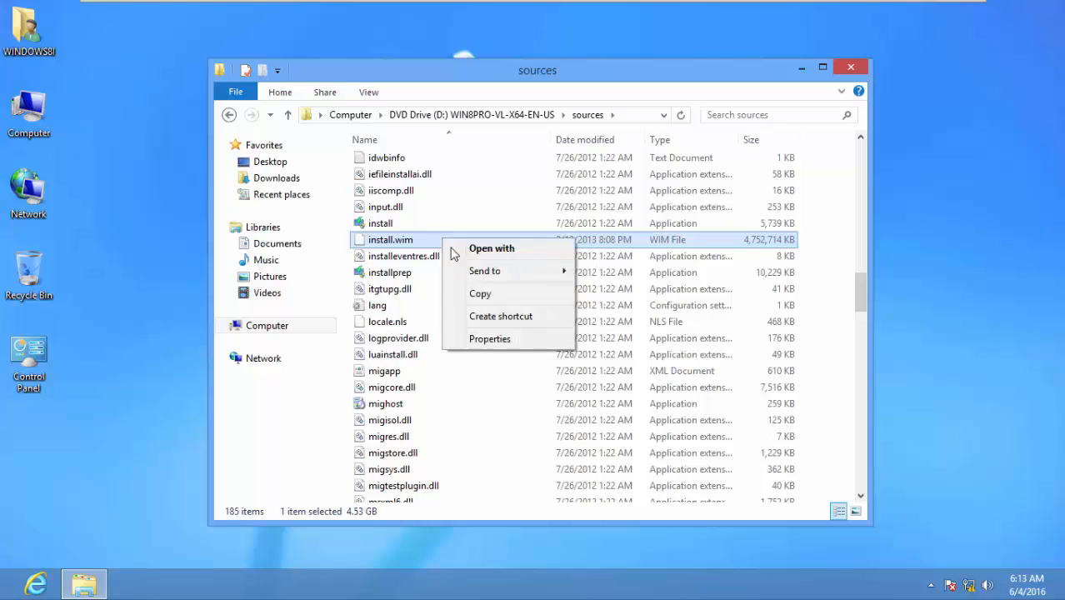
click(483, 293)
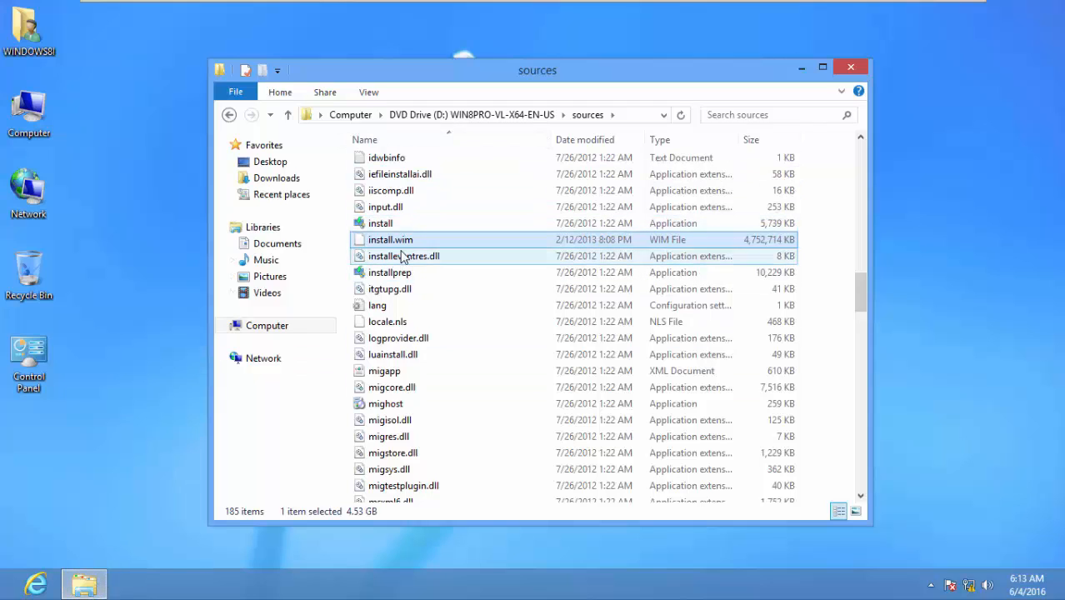
mouse_move(2, 598)
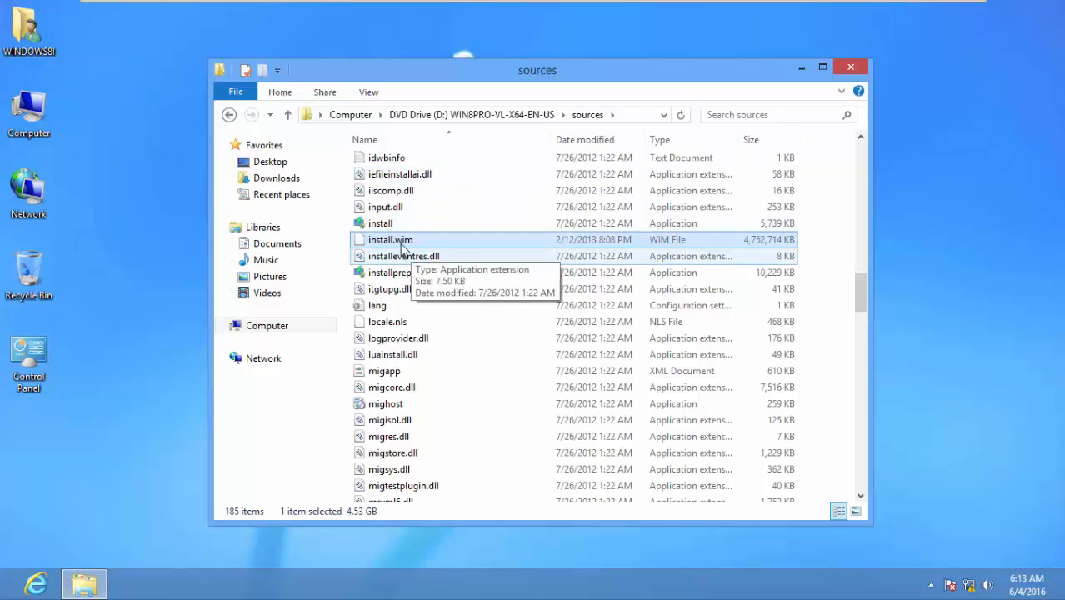
click(229, 116)
click(229, 116)
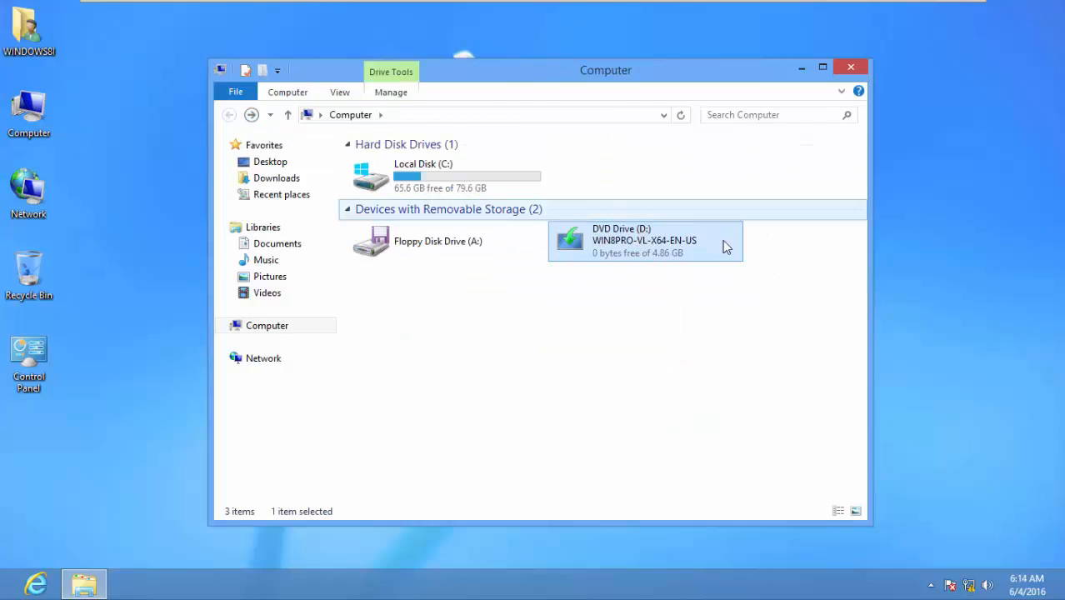
click(251, 117)
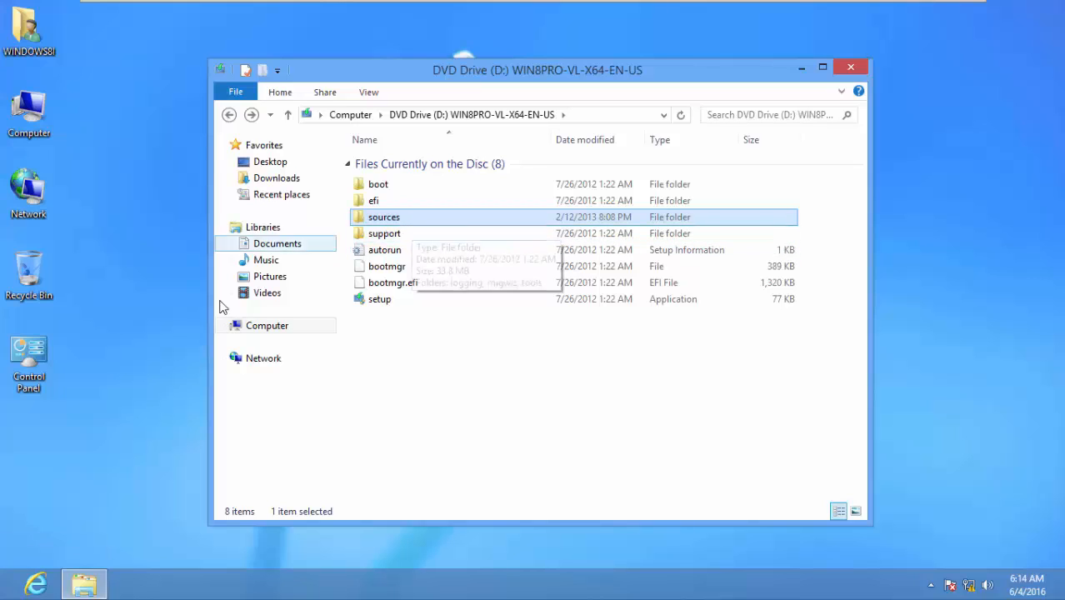
Create a desktop folder named Answer Image and place it directly below the Control Panel icon.
right_click(40, 424)
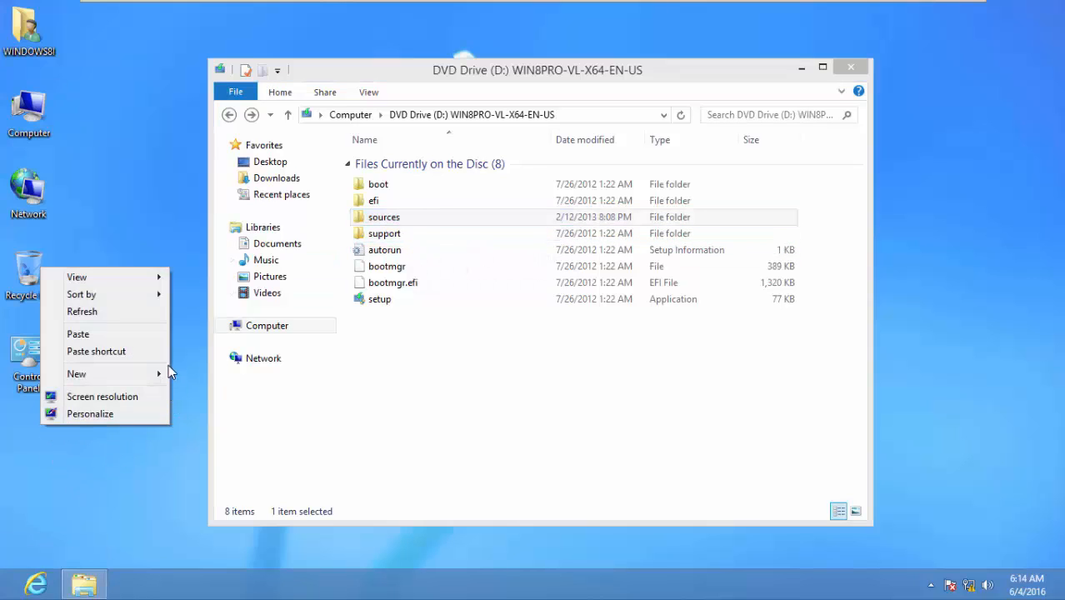
mouse_move(161, 380)
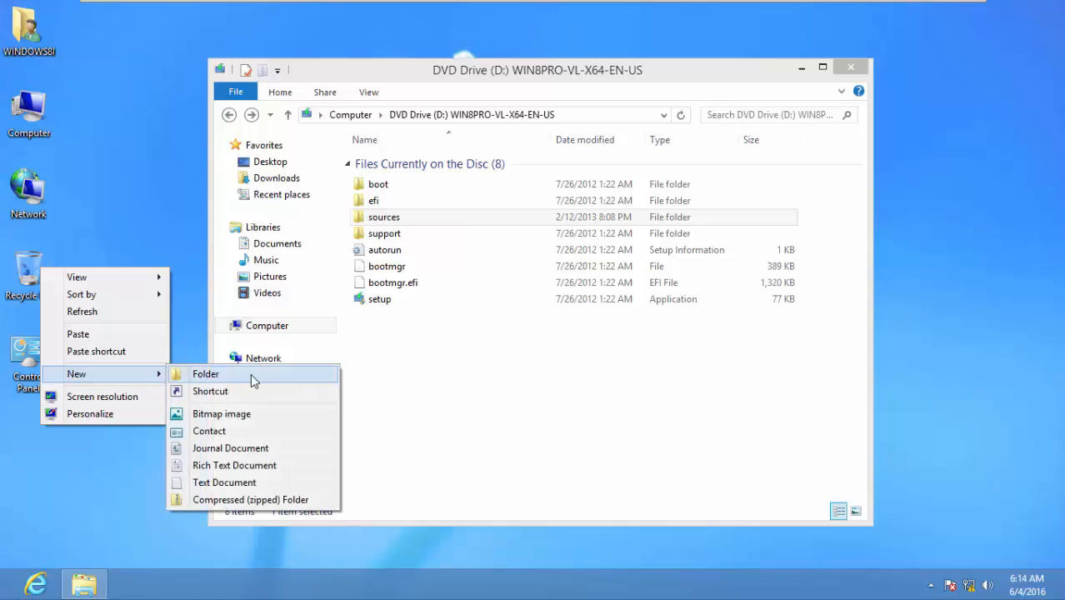
click(251, 375)
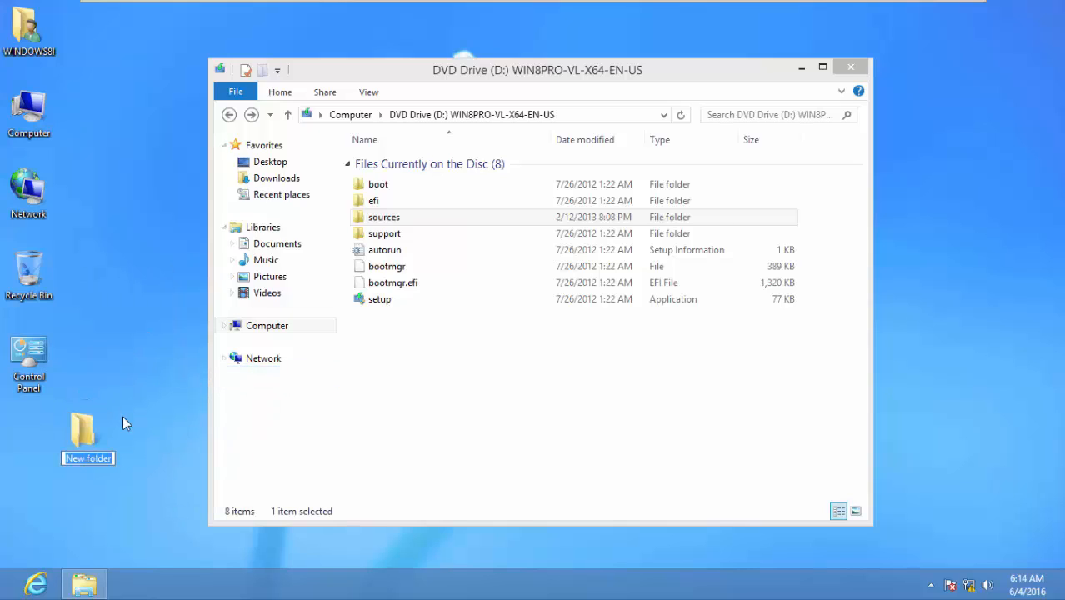
text(nswe)
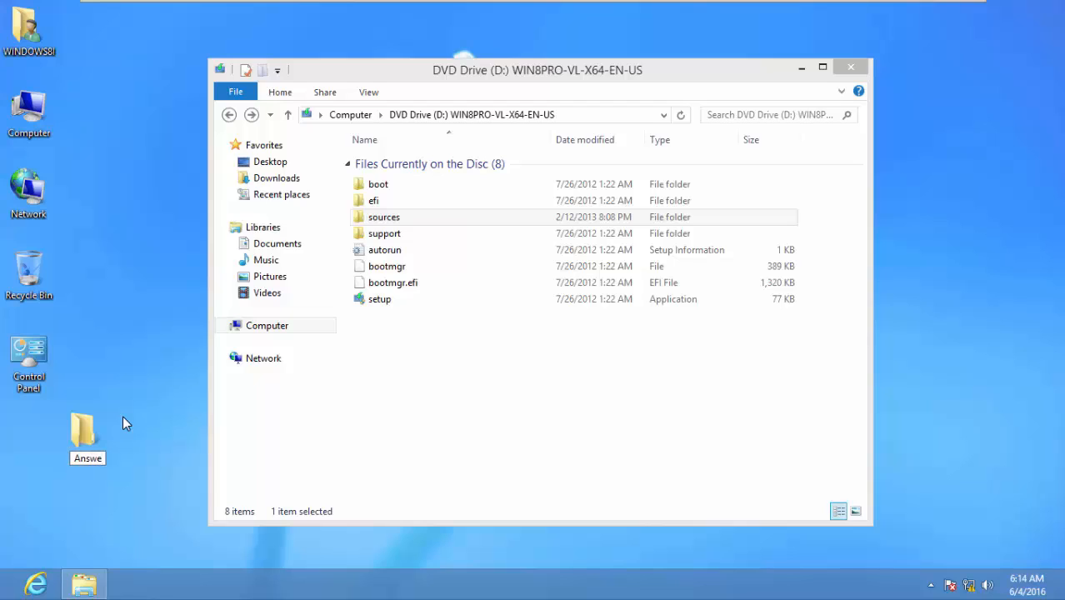
text(r Image)
key(Return)
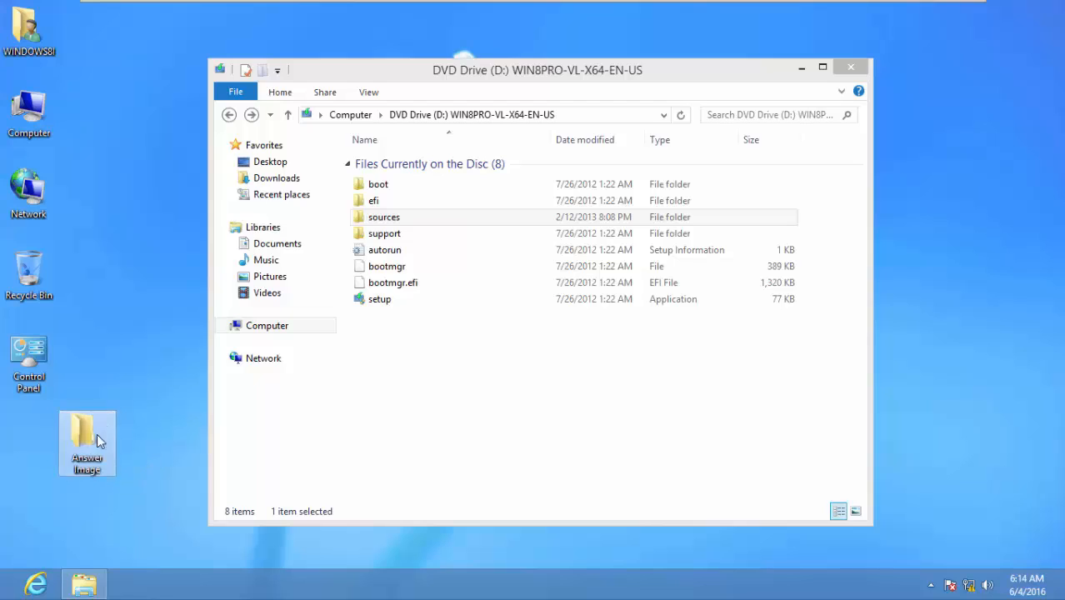
drag(86, 443, 25, 447)
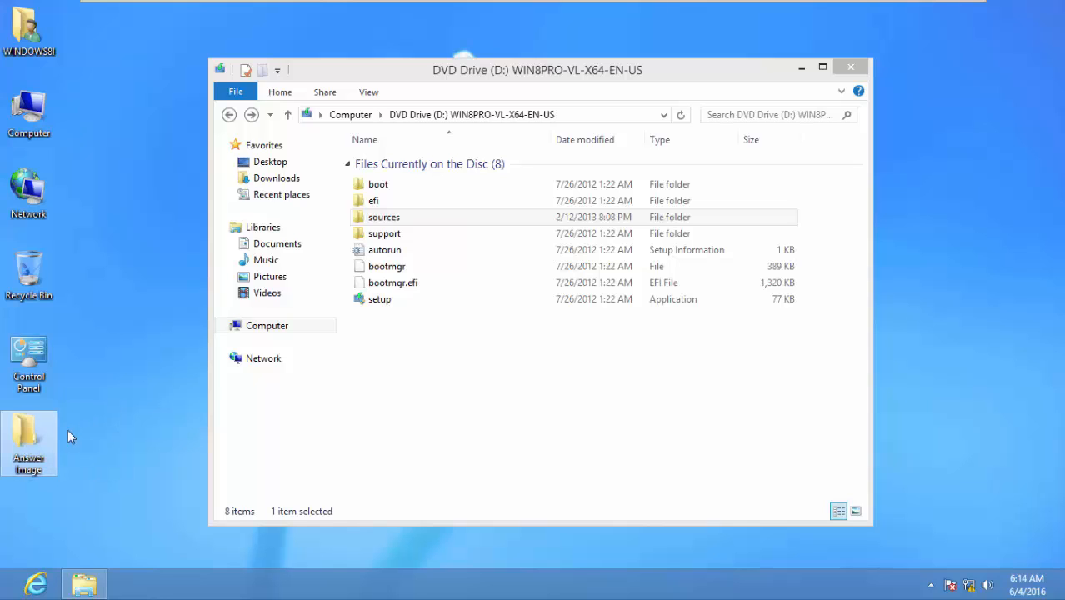
Copy install.wim from the sources folder on the DVD drive.
double_click(456, 220)
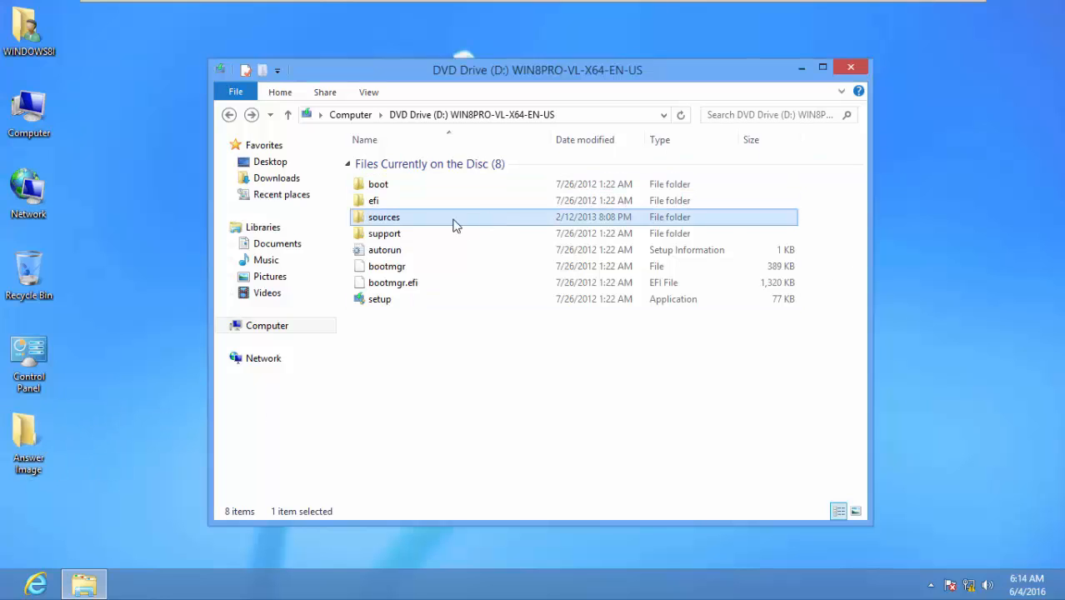
scroll(468, 379, down, 15)
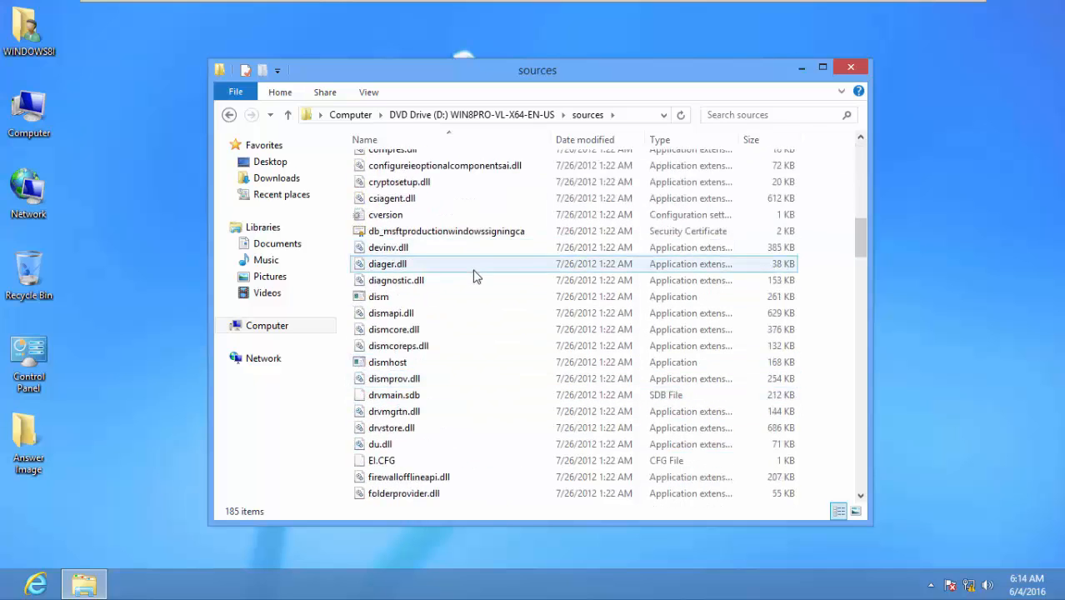
scroll(480, 303, down, 5)
scroll(480, 302, down, 1)
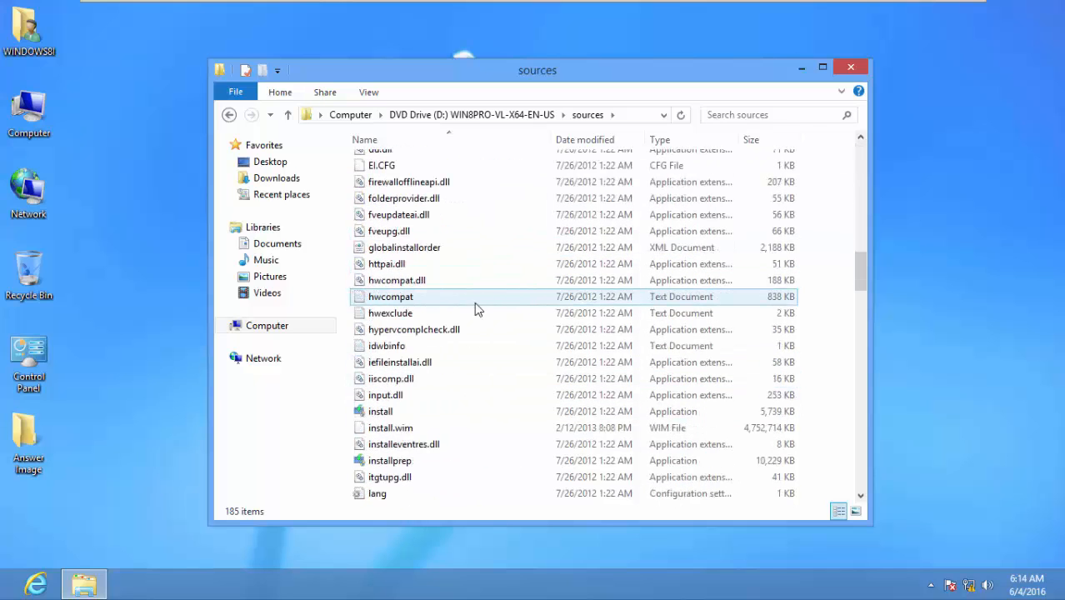
right_click(457, 430)
click(508, 486)
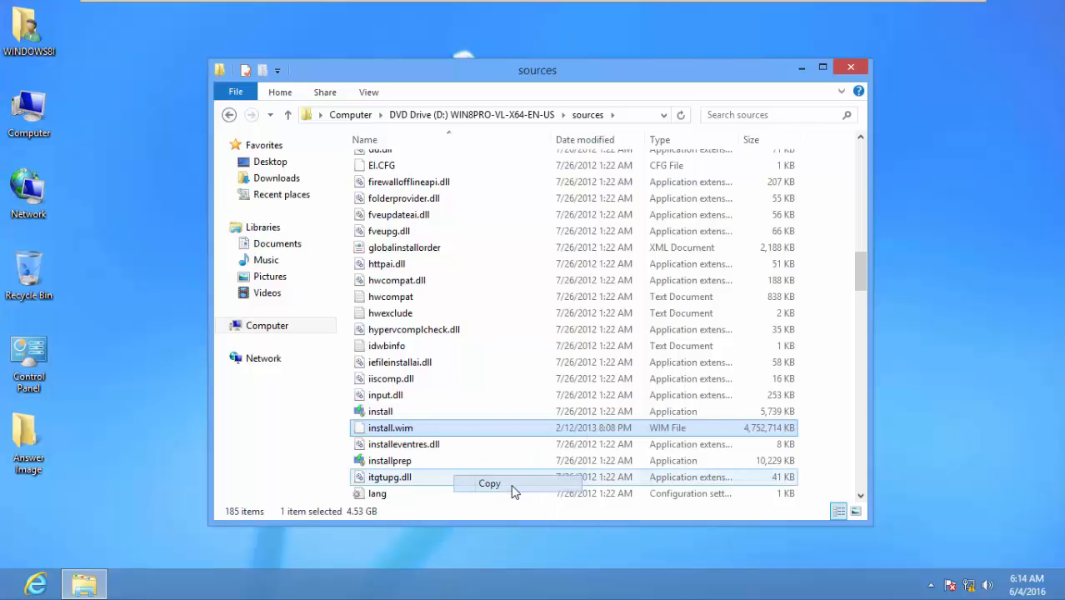
Paste install.wim into the Answer Image folder with the copy details expanded, and close both folder windows once copying ends.
double_click(39, 439)
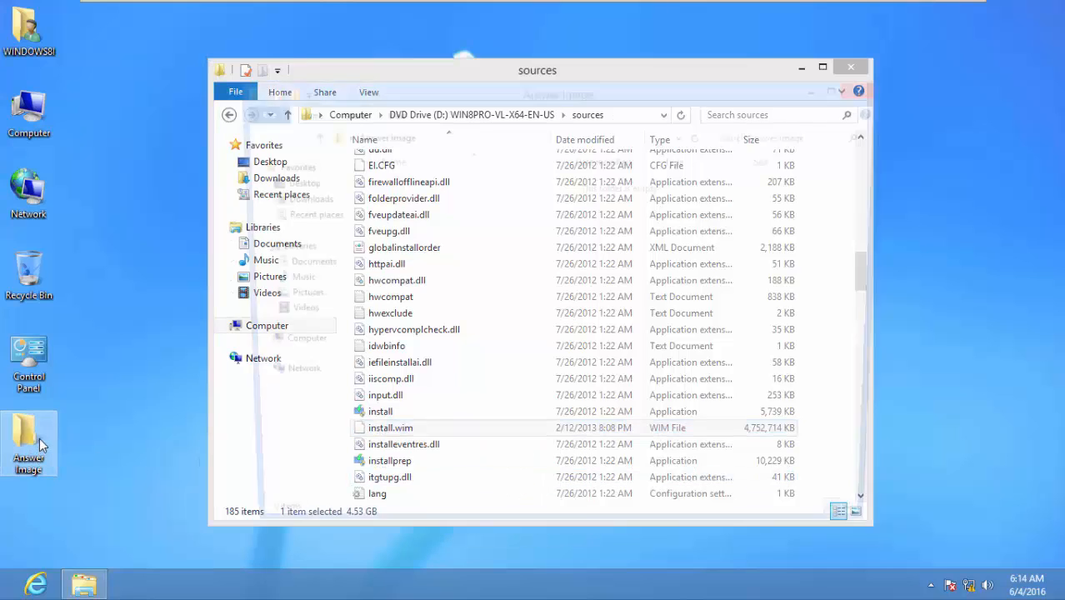
right_click(465, 289)
click(502, 395)
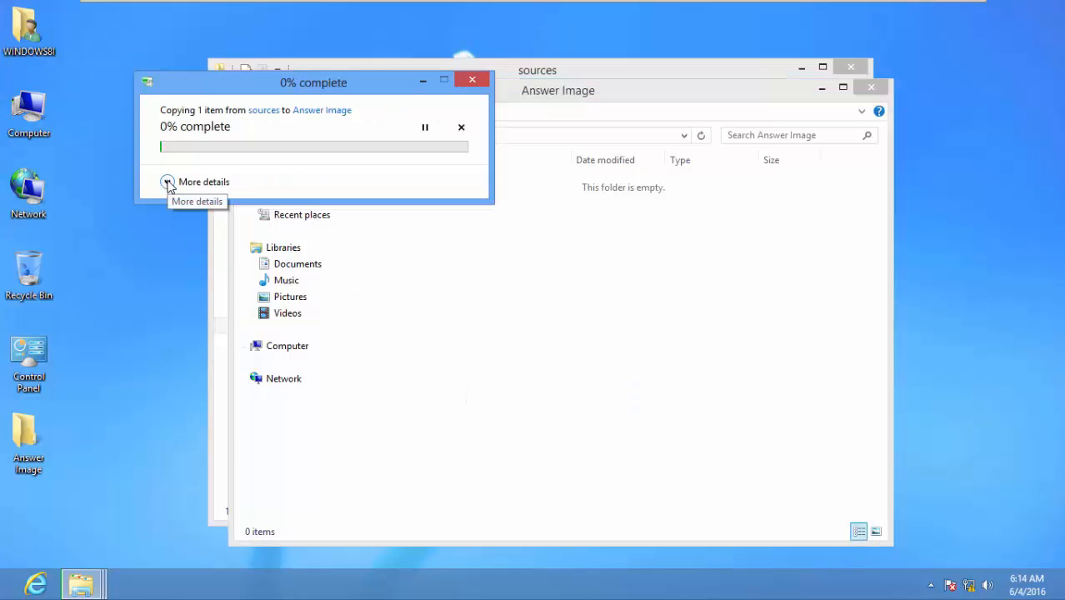
click(167, 183)
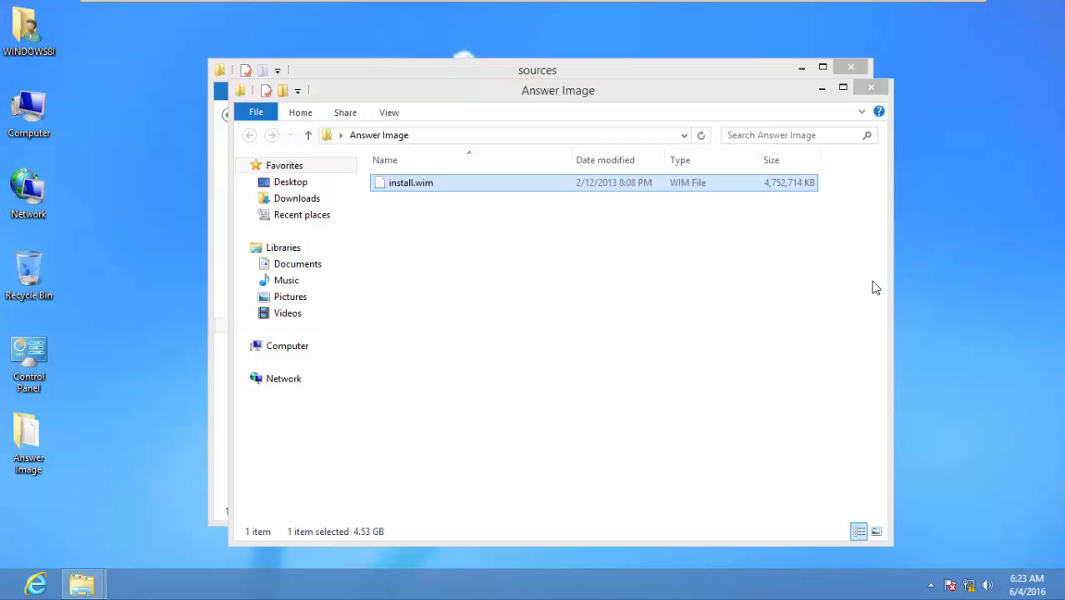
click(872, 87)
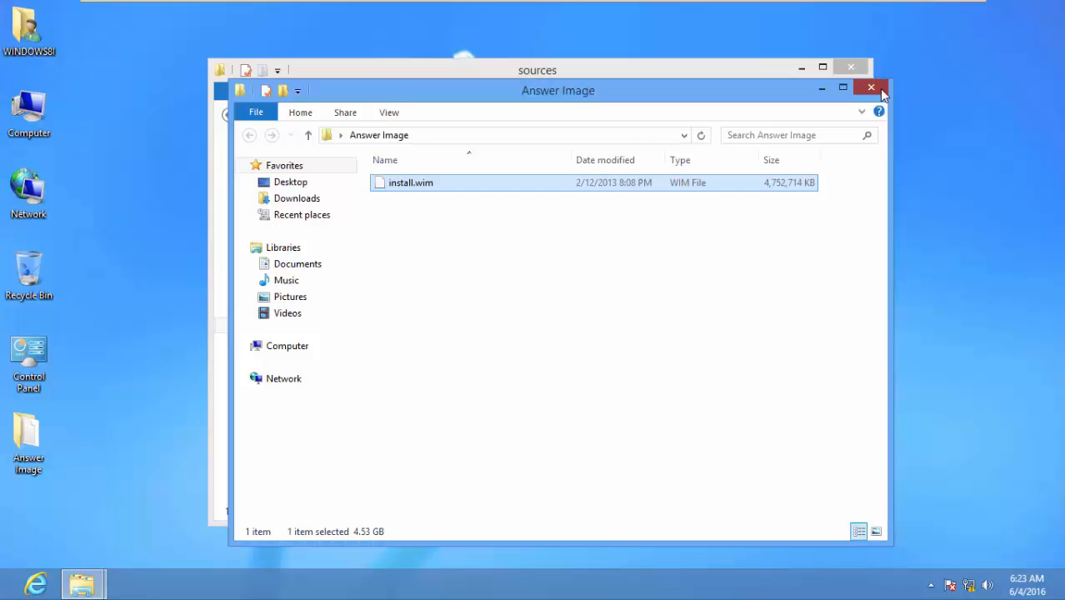
click(851, 68)
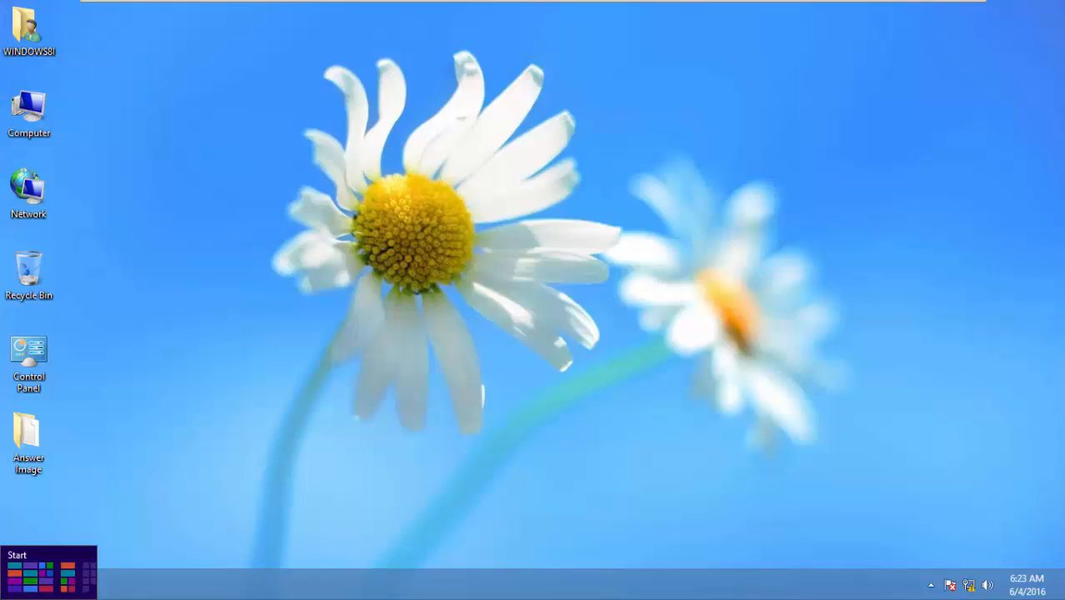
Run Windows System Image Manager as administrator, allow it to make changes, and maximize its window.
click(7, 593)
scroll(667, 406, down, 2)
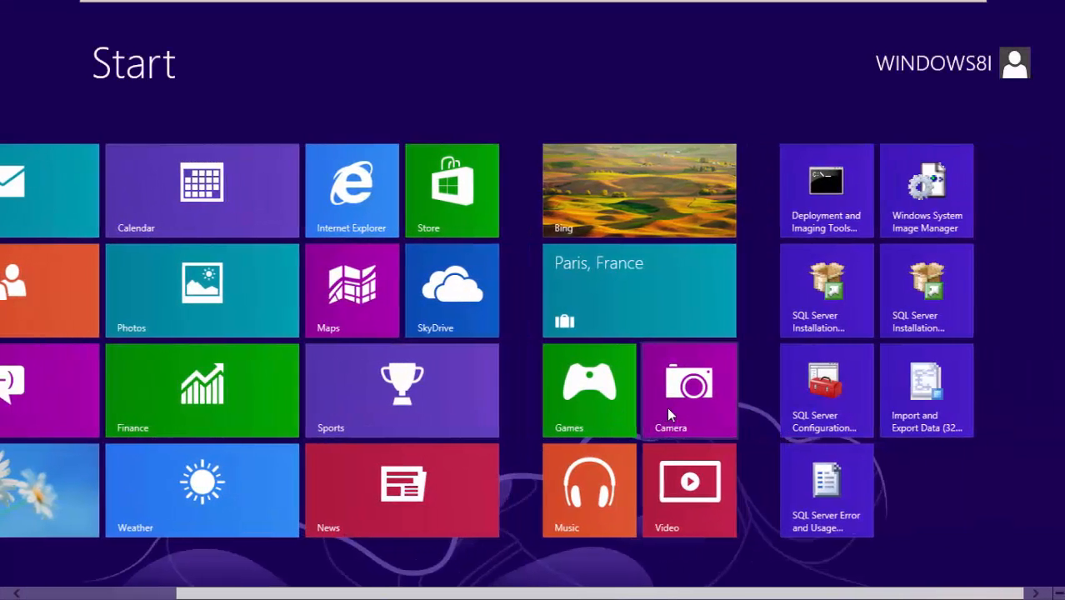
right_click(917, 197)
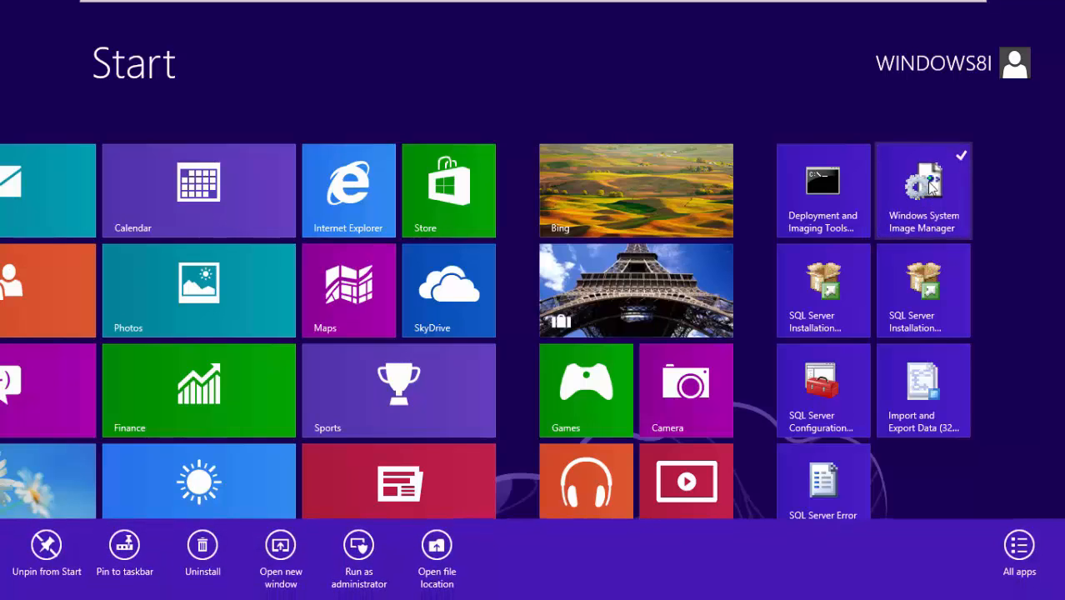
click(359, 547)
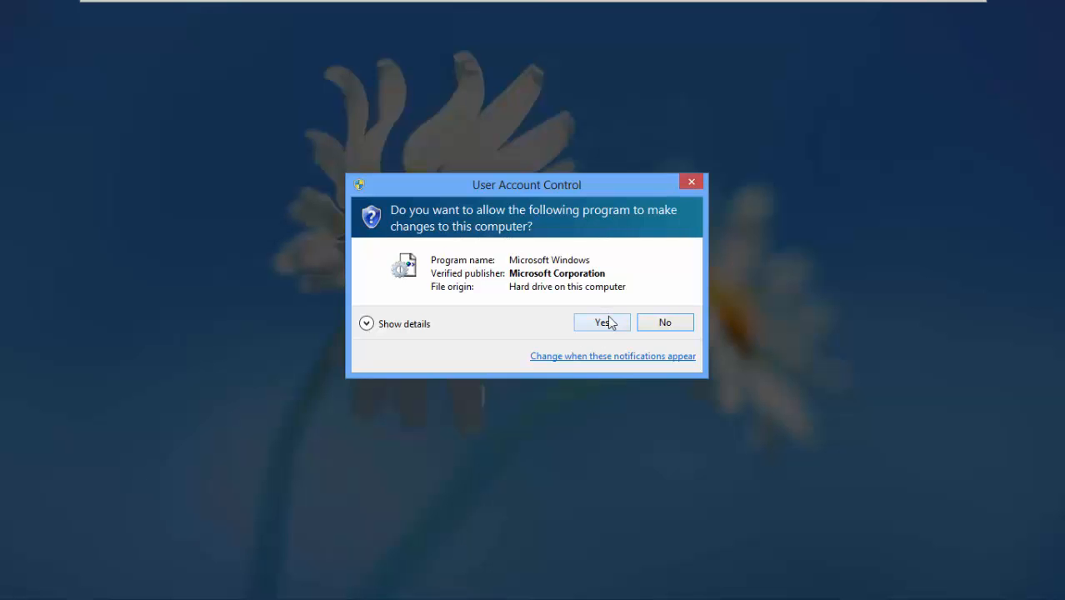
click(610, 322)
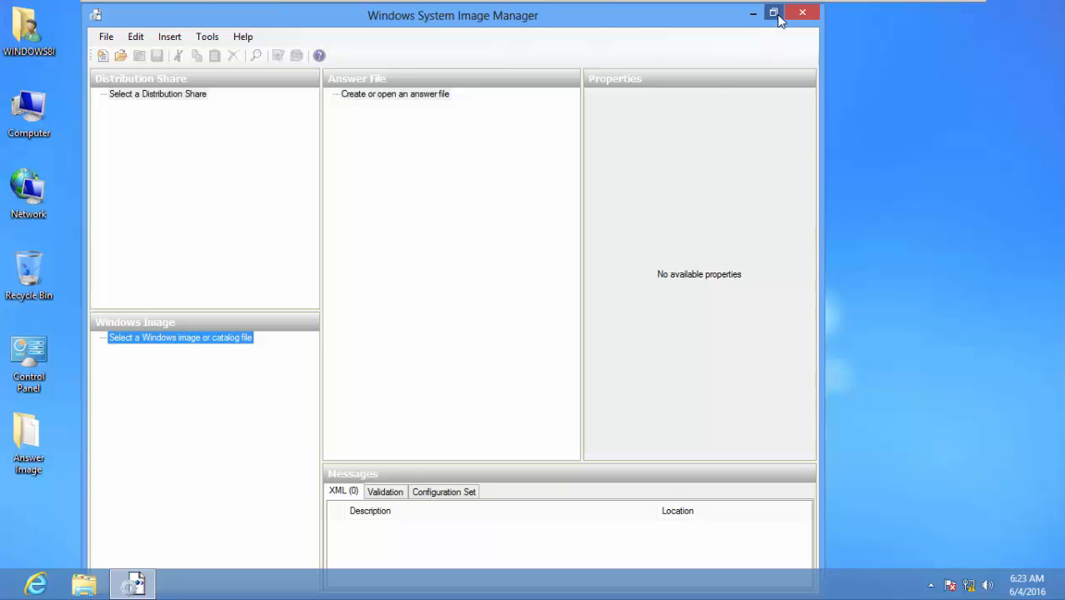
click(774, 12)
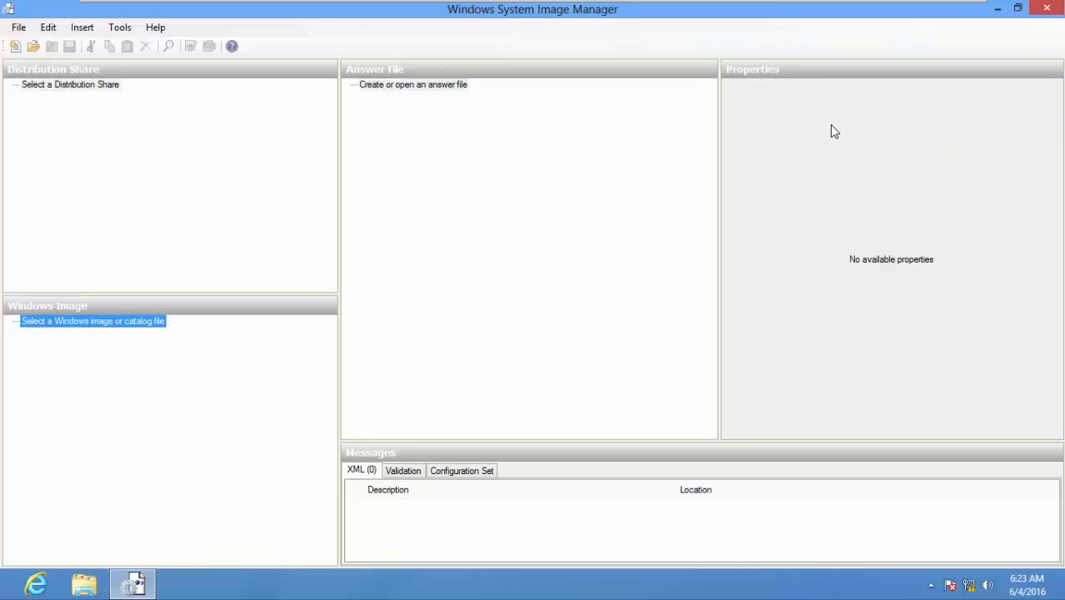
Load the Windows 8 Pro VL 64-Bit image from install.wim in the desktop's Answer Image folder and create its catalog file.
right_click(107, 330)
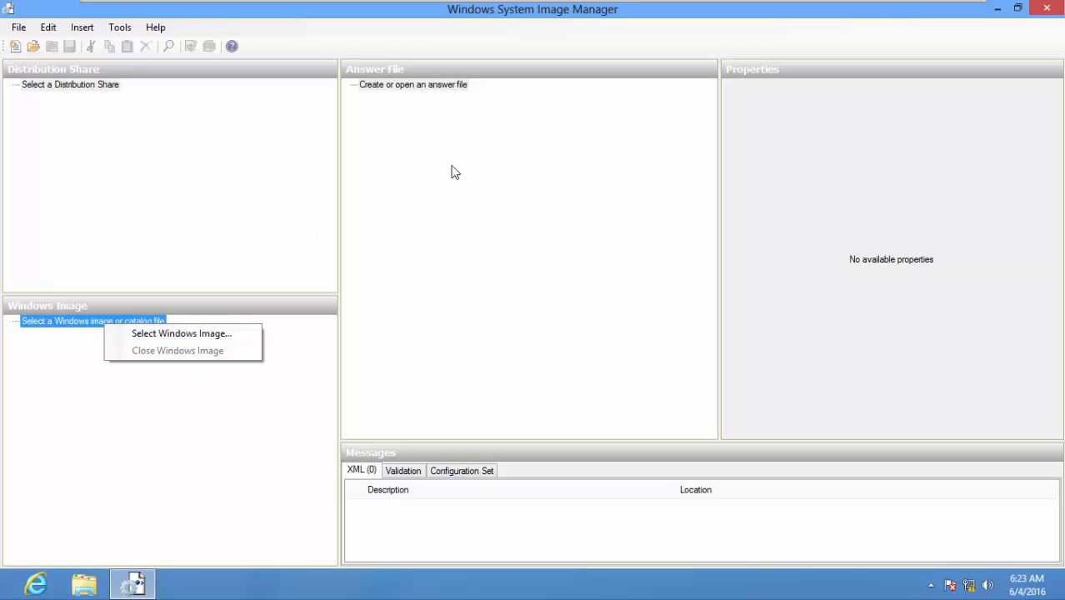
right_click(66, 324)
click(131, 337)
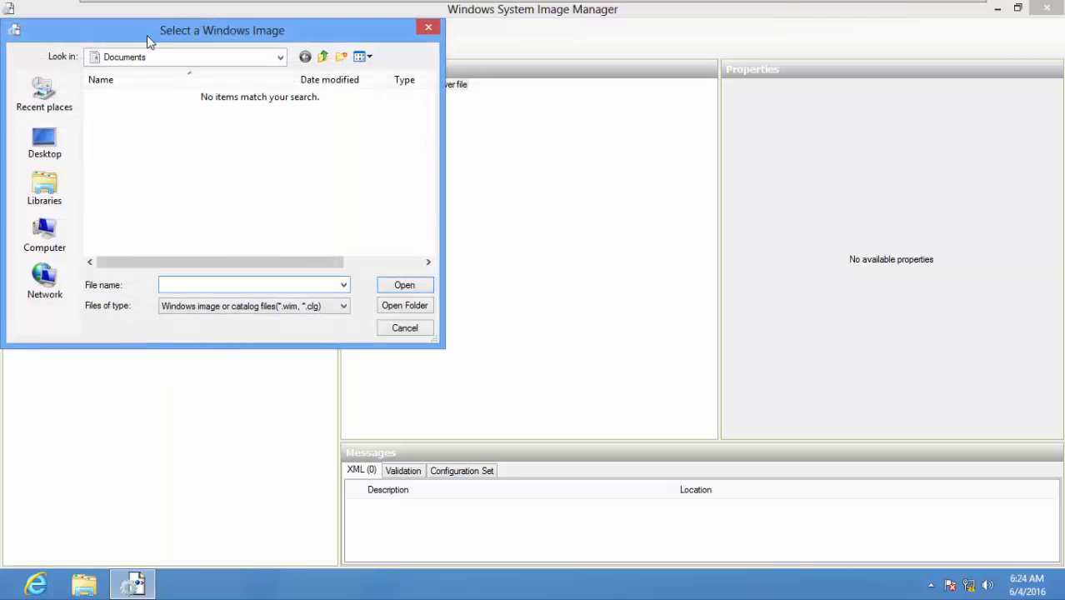
drag(149, 37, 209, 36)
click(113, 156)
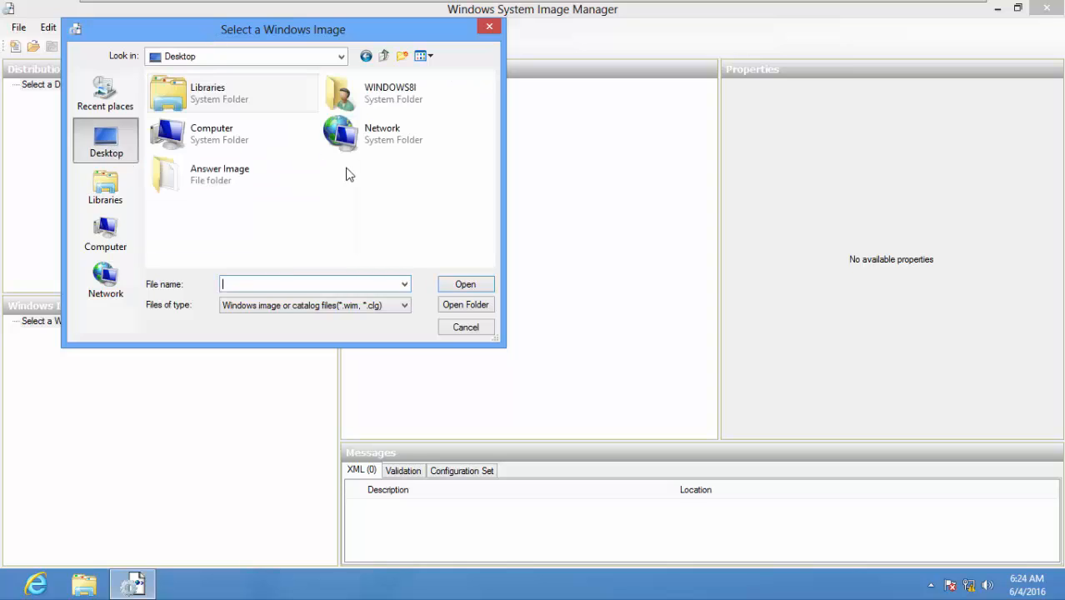
double_click(228, 179)
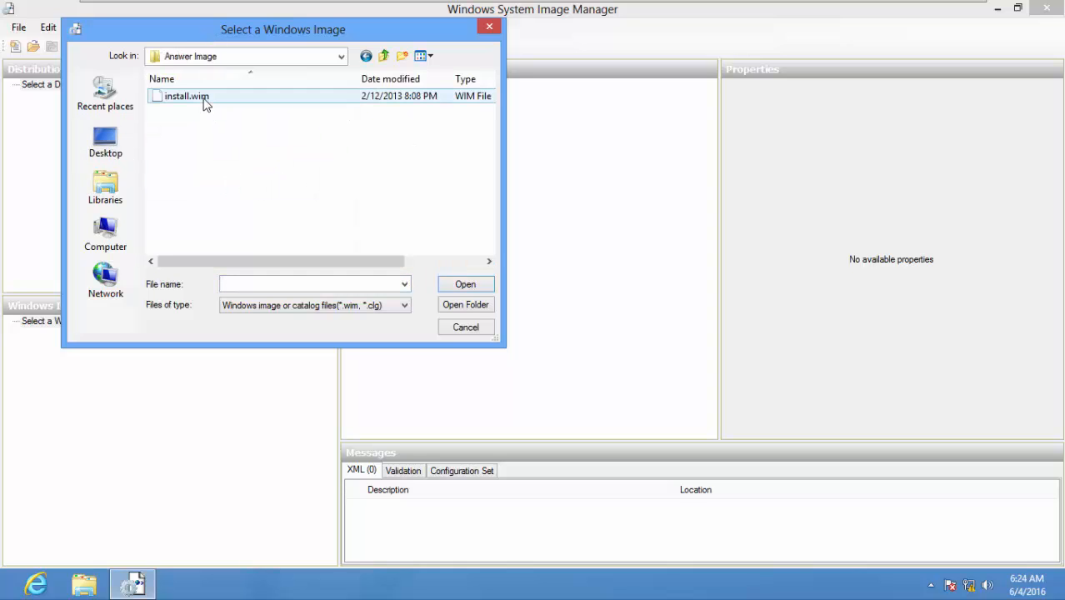
double_click(205, 98)
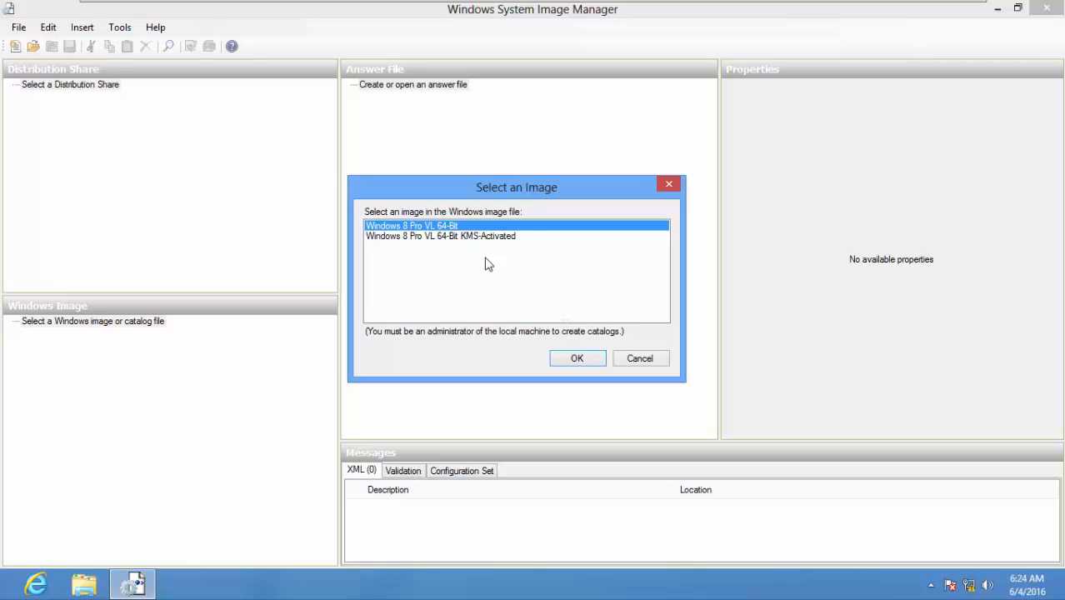
click(577, 360)
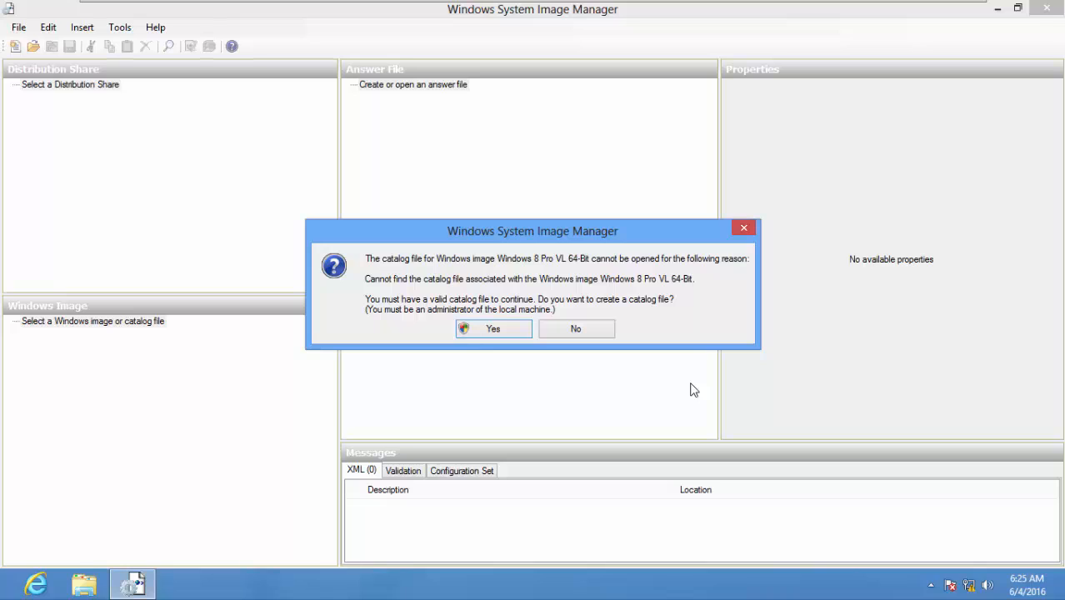
click(494, 331)
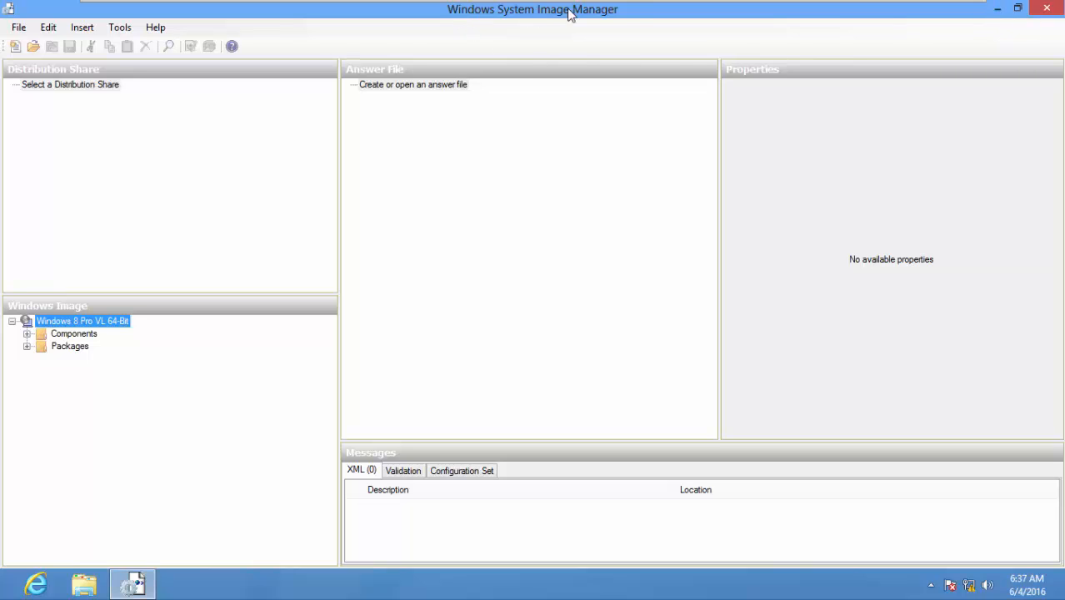
Check the Answer Image desktop folder for the image's catalog file and return to Windows System Image Manager.
click(998, 9)
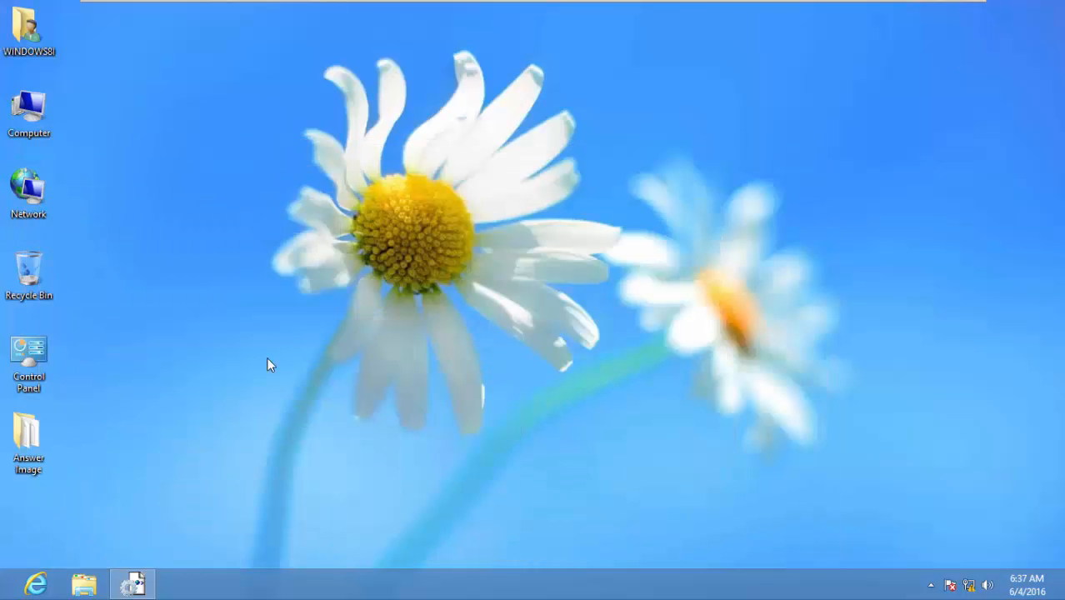
double_click(30, 448)
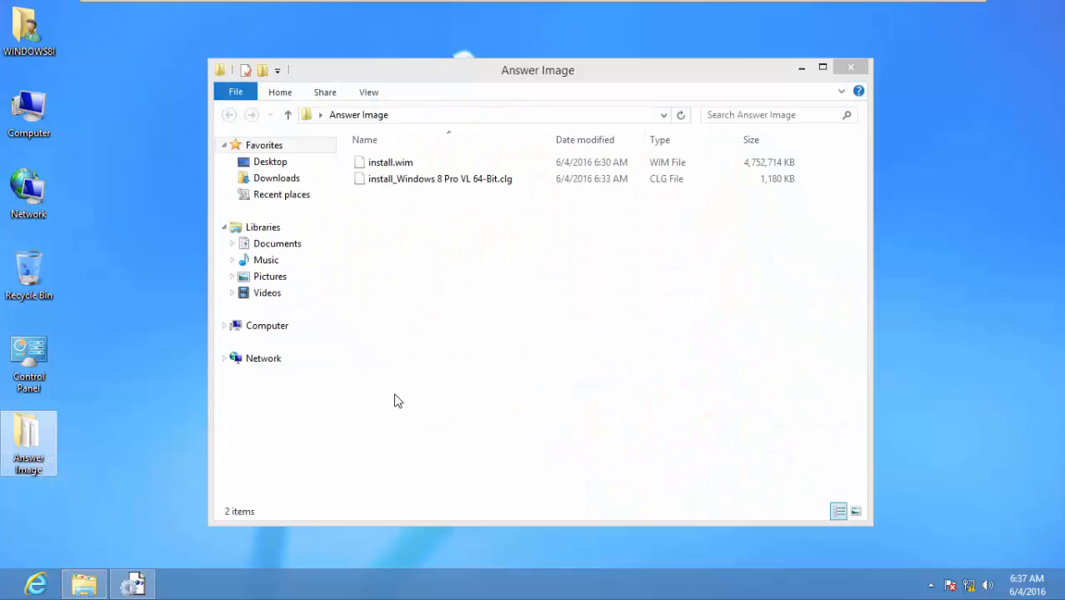
click(482, 180)
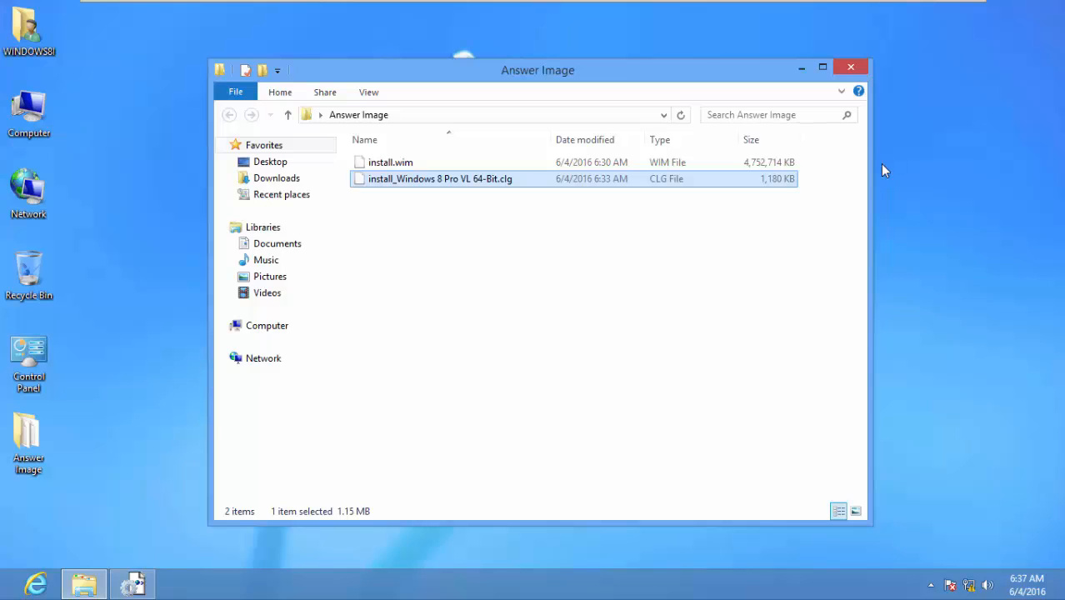
click(143, 586)
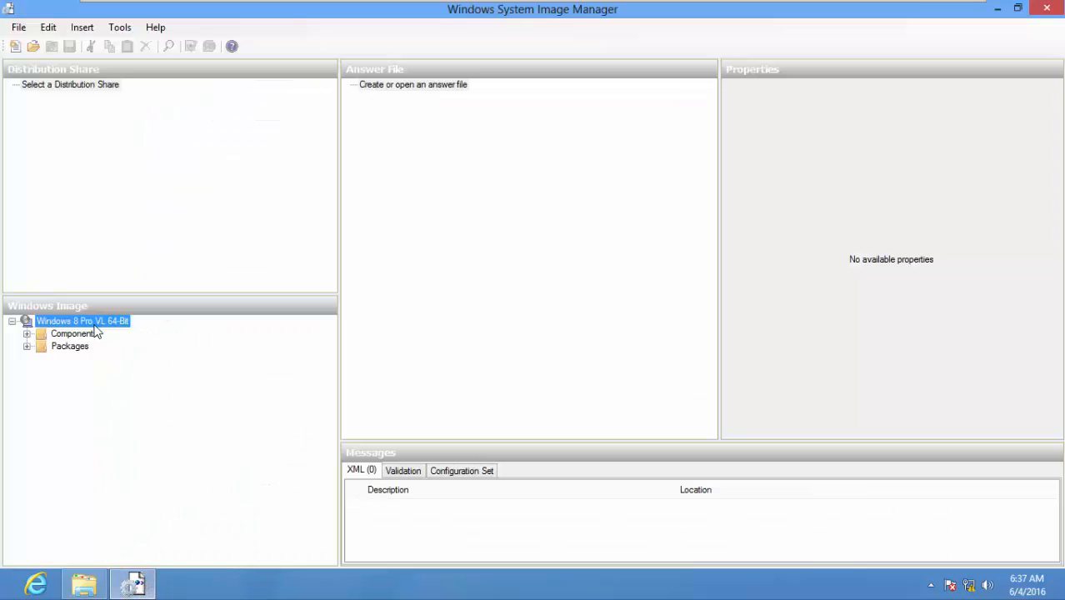
right_click(102, 325)
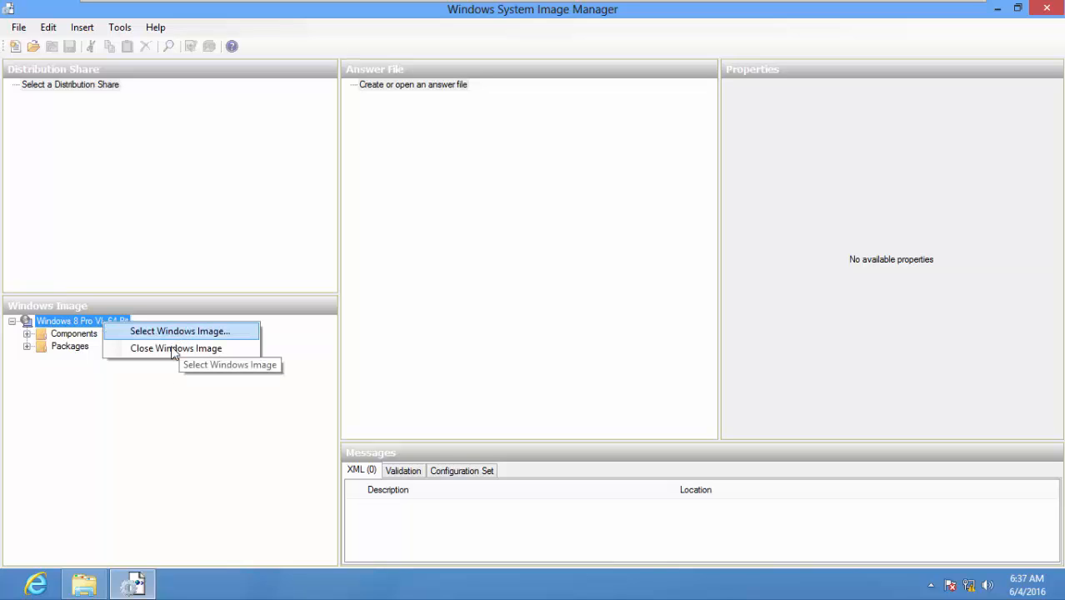
click(200, 333)
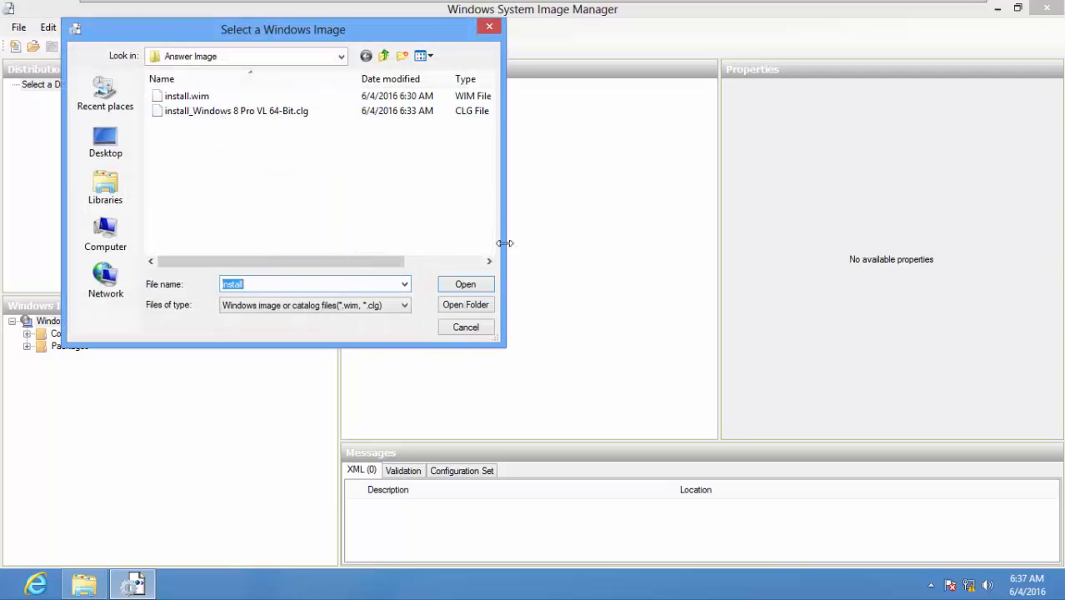
click(489, 26)
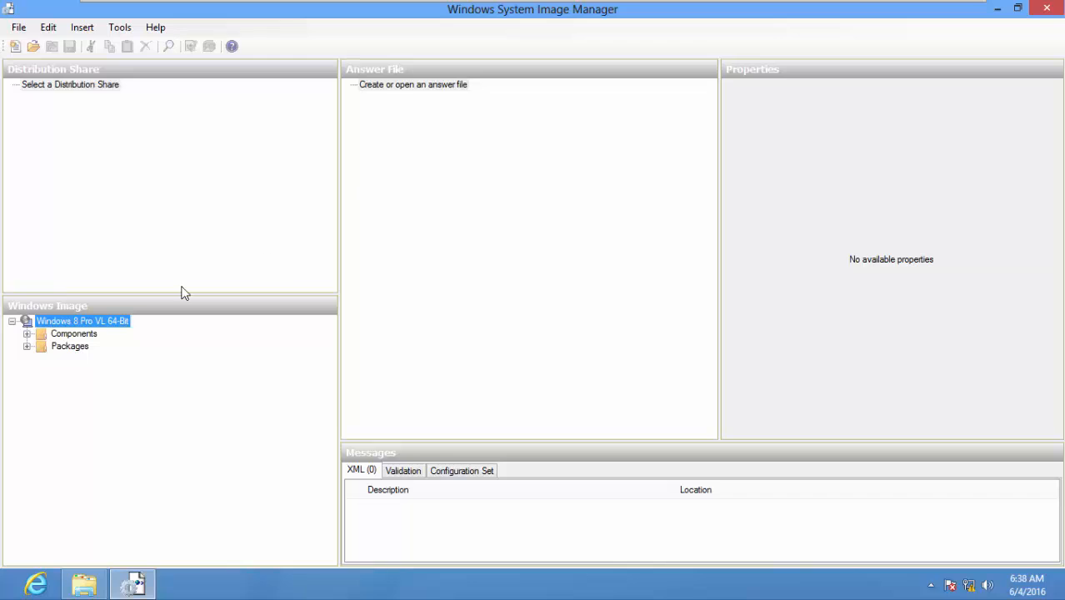
Create a new answer file for the loaded Windows image.
right_click(392, 87)
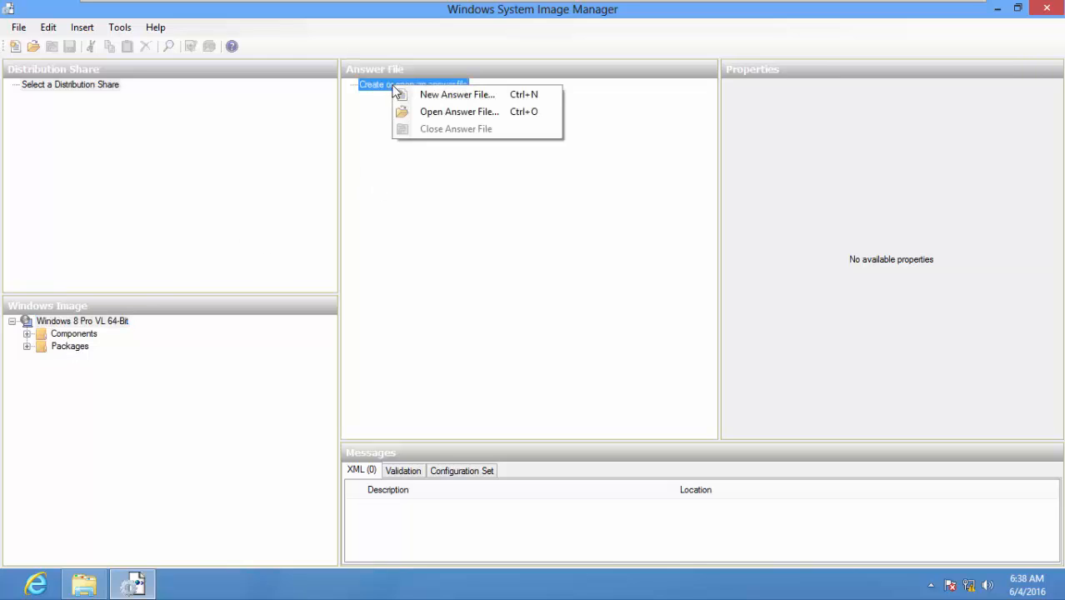
click(455, 96)
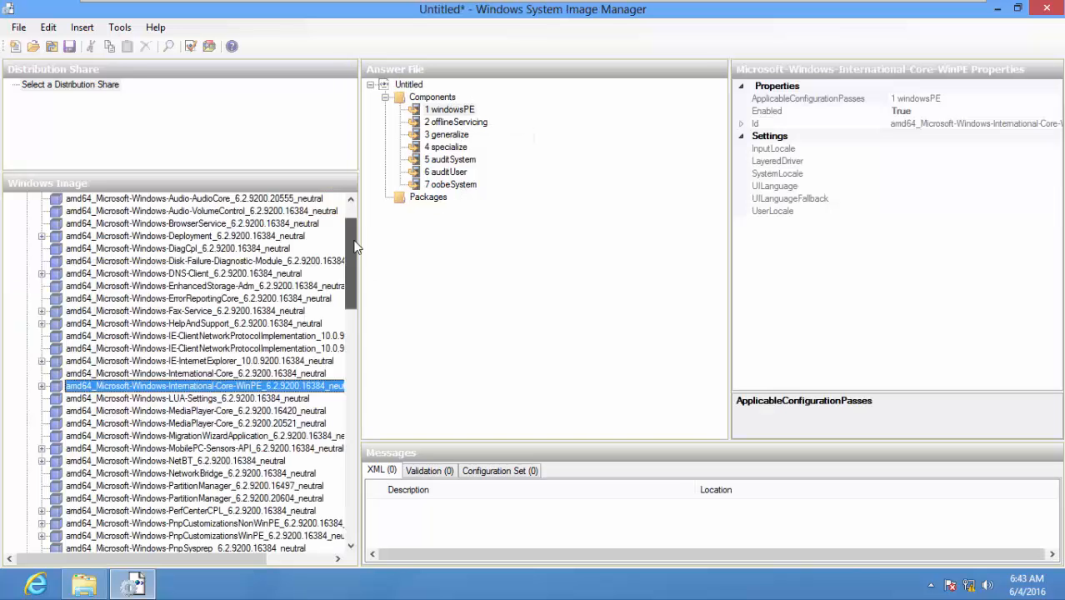
Add DiskConfiguration from the amd64_Microsoft-Windows-Setup component to the answer file's pass 1 windowsPE.
scroll(352, 281, up, 2)
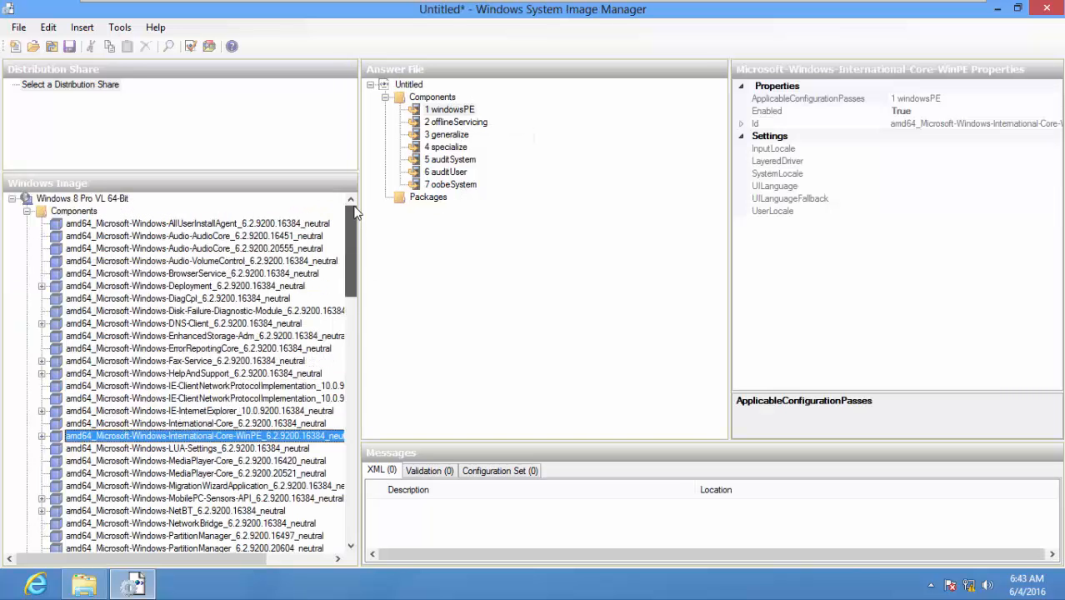
mouse_move(355, 237)
mouse_down()
mouse_move(341, 463)
mouse_move(344, 259)
mouse_move(358, 232)
mouse_up()
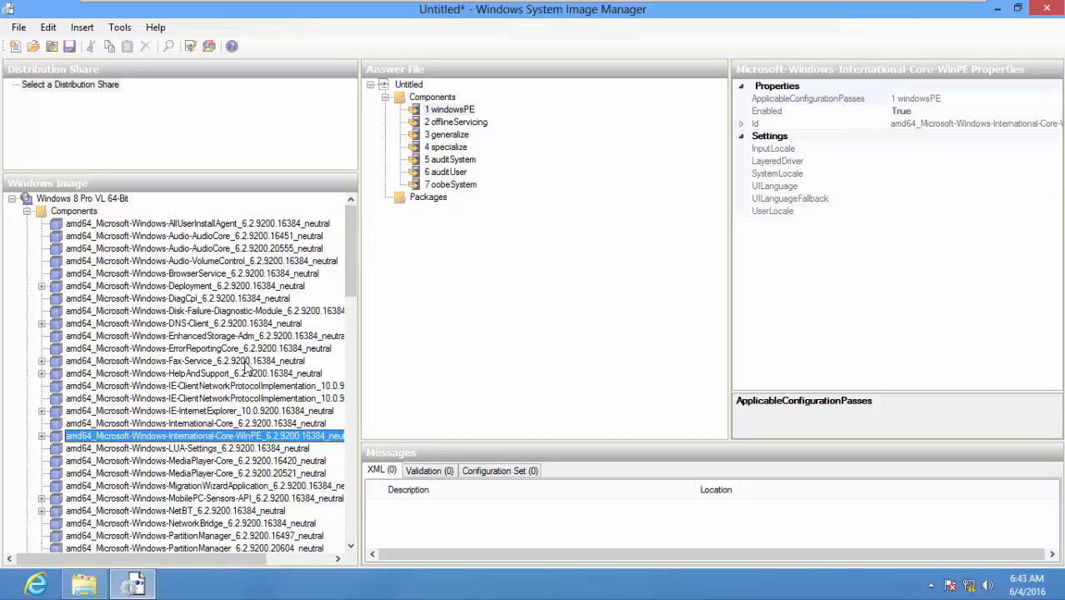
drag(353, 252, 363, 338)
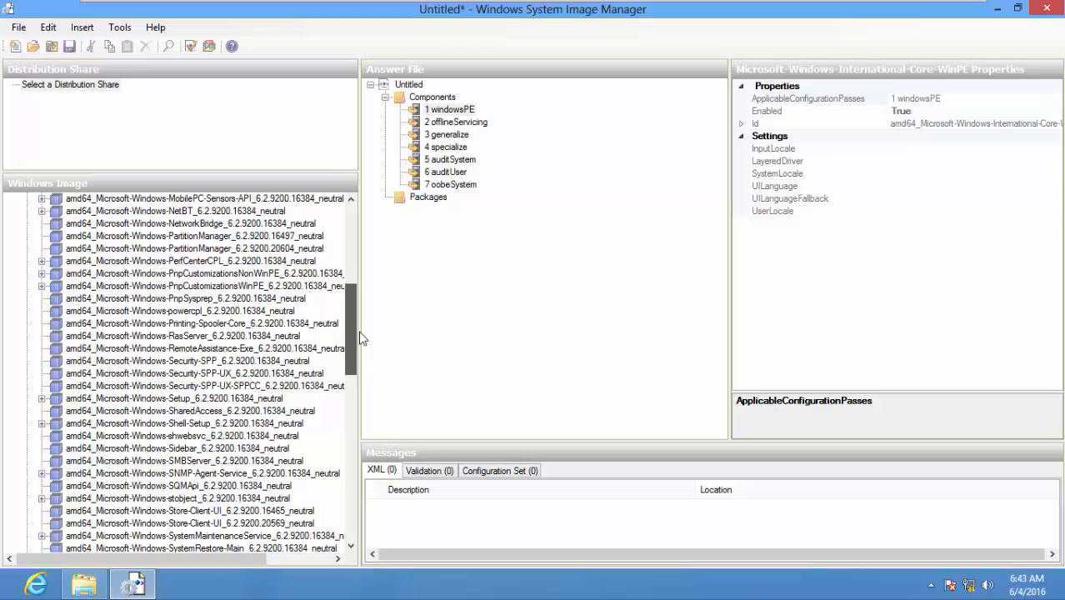
click(43, 399)
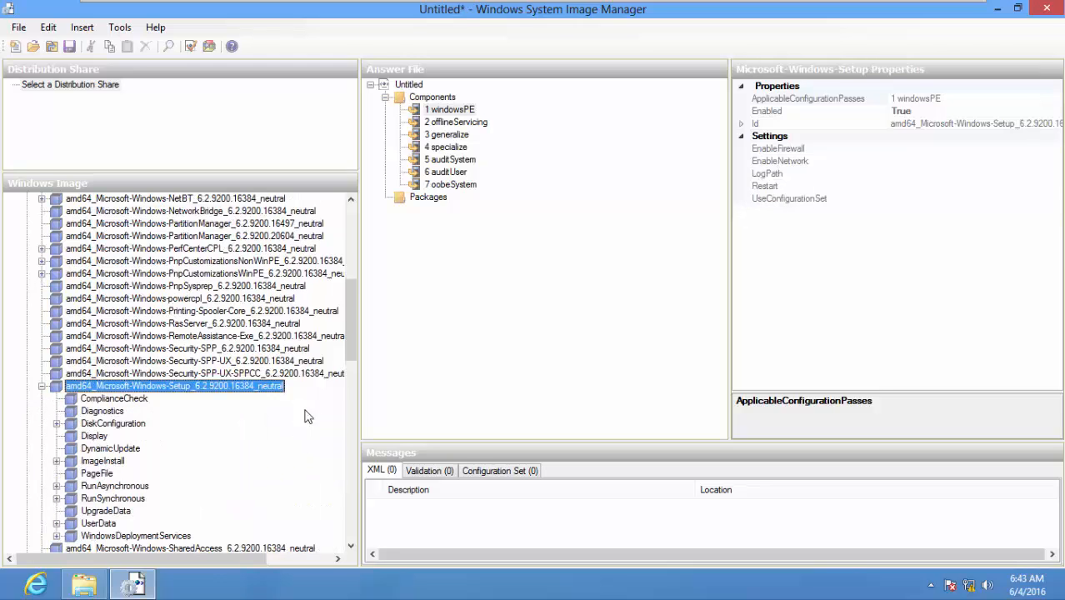
drag(348, 333, 350, 367)
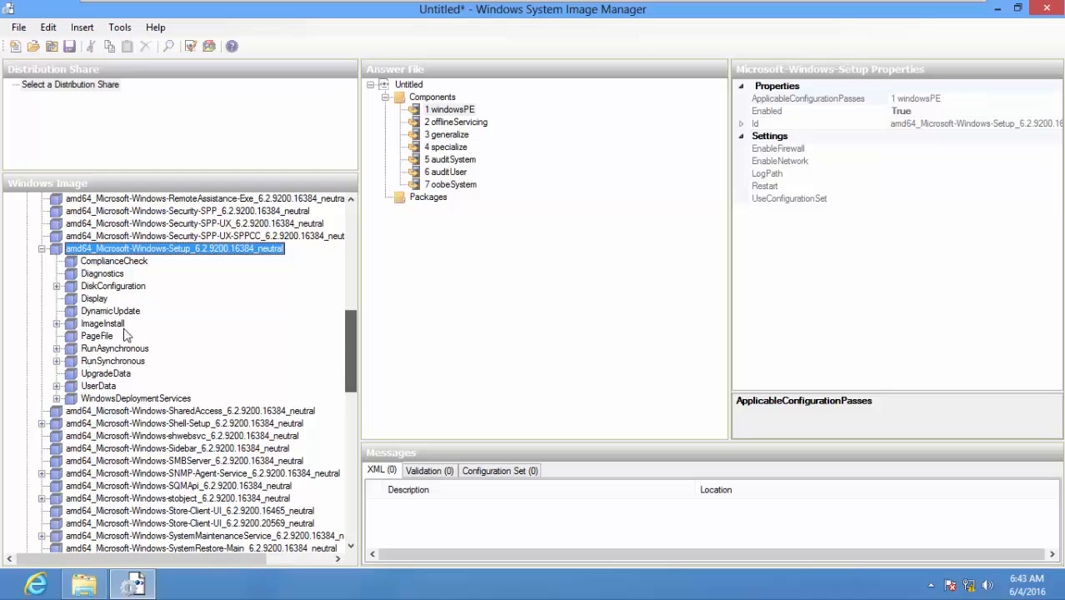
click(56, 286)
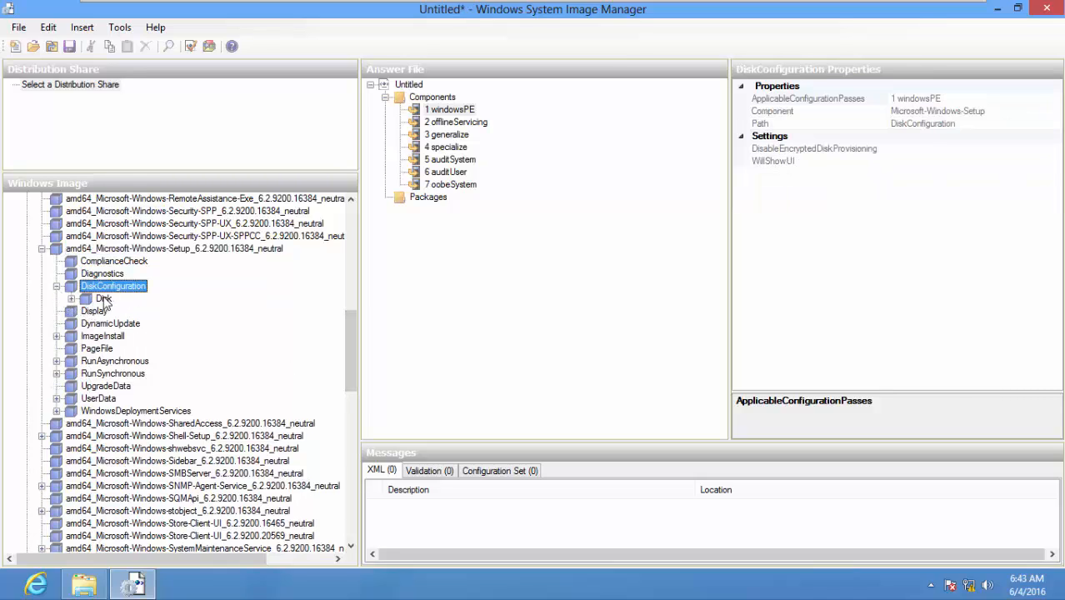
right_click(114, 297)
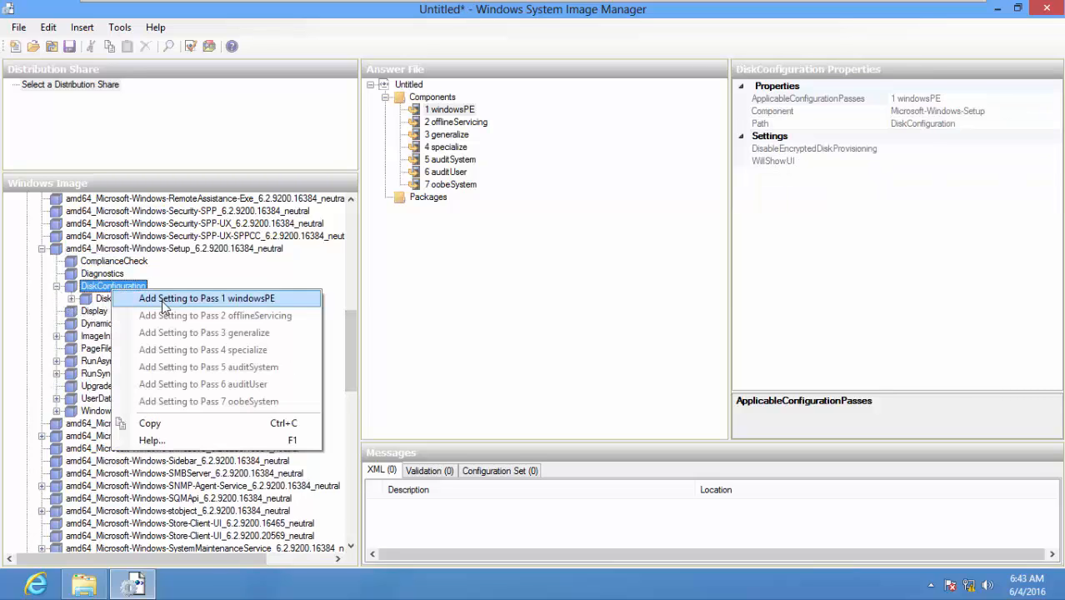
right_click(90, 291)
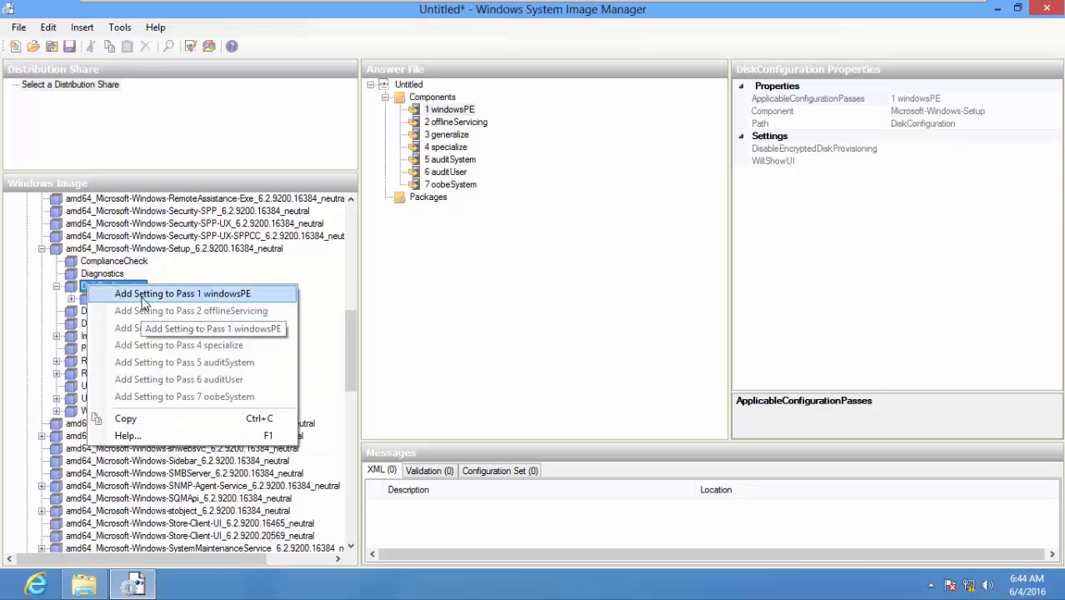
click(144, 299)
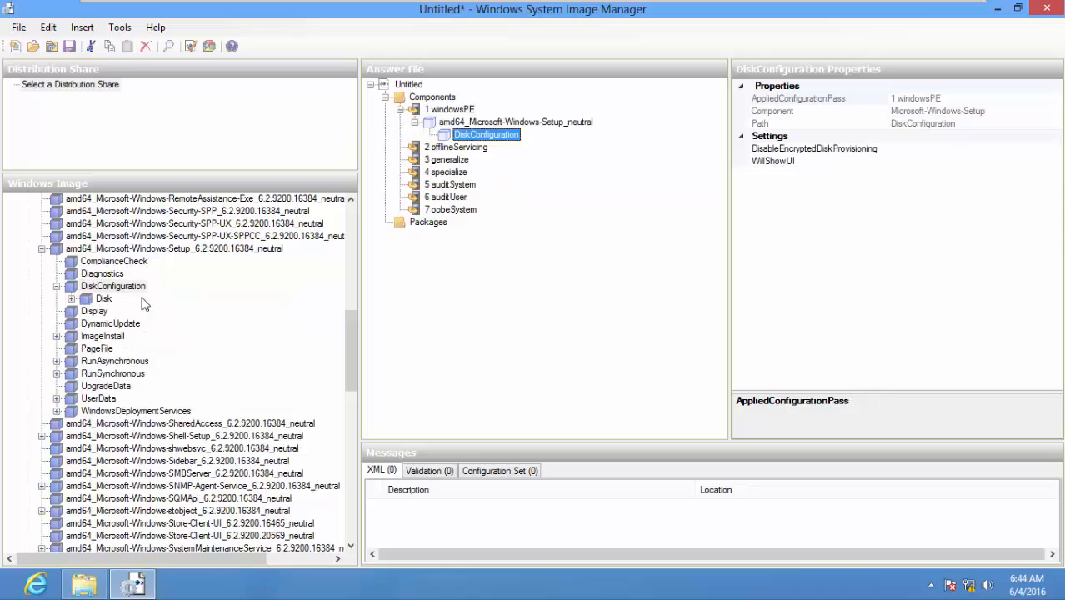
Set EnableFirewall and EnableNetwork to true for the amd64_Microsoft-Windows-Setup component in pass 1 windowsPE.
click(484, 123)
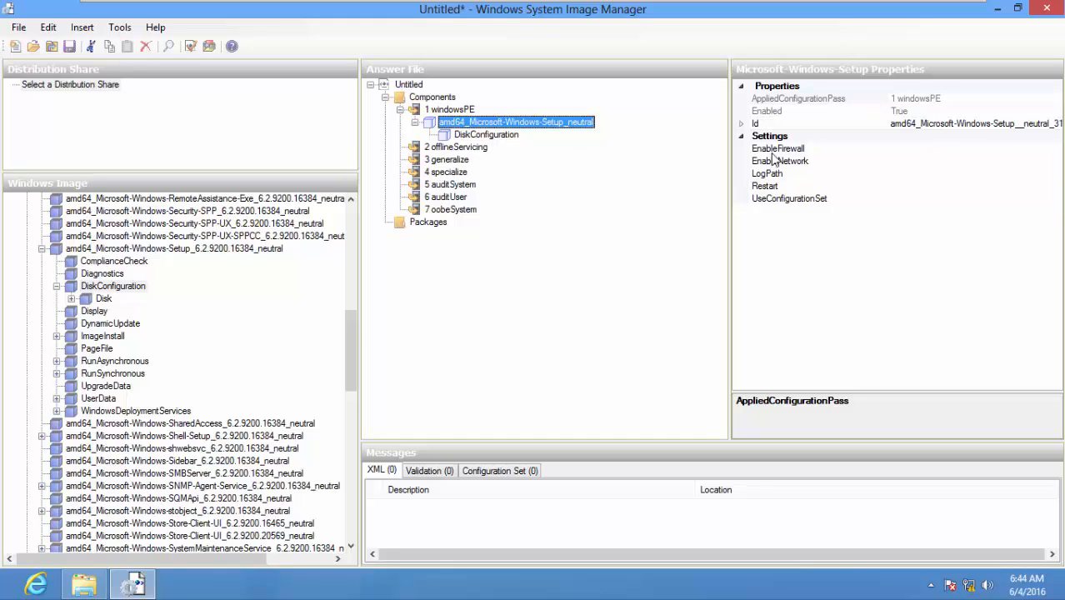
click(915, 149)
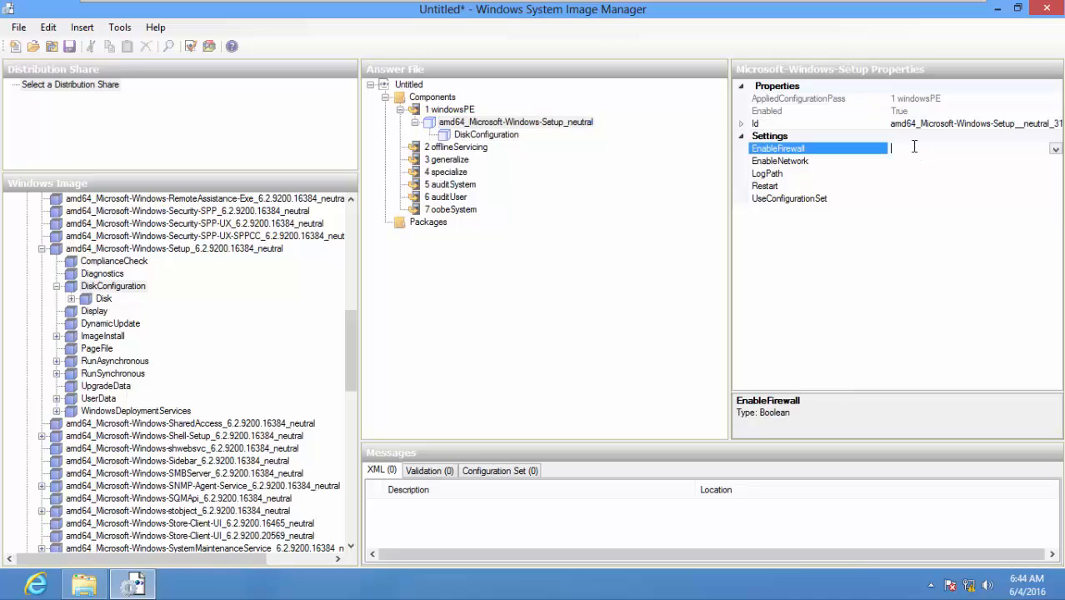
click(1056, 148)
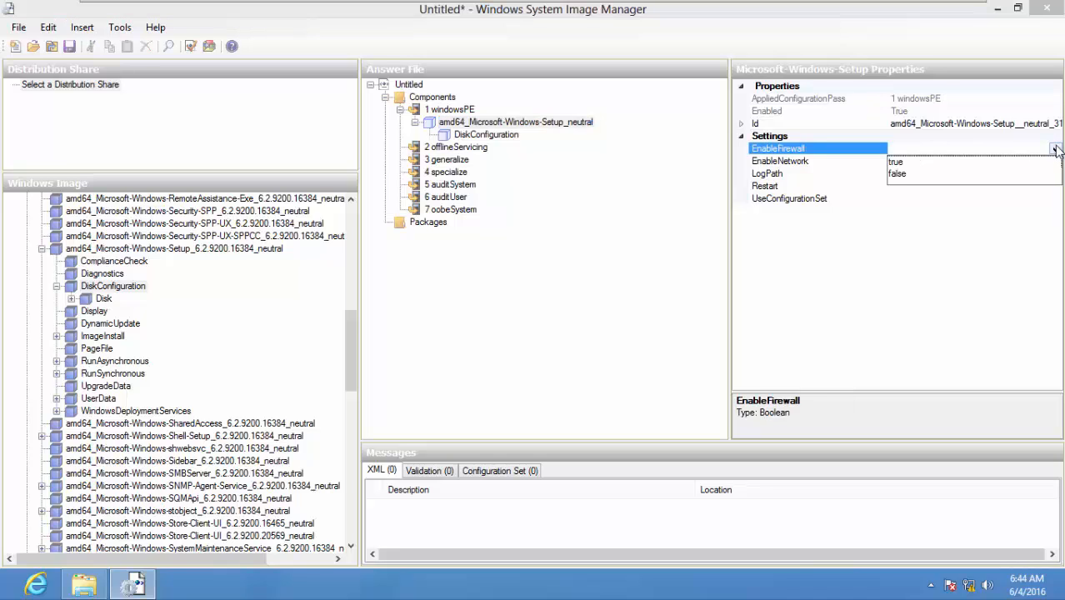
click(925, 162)
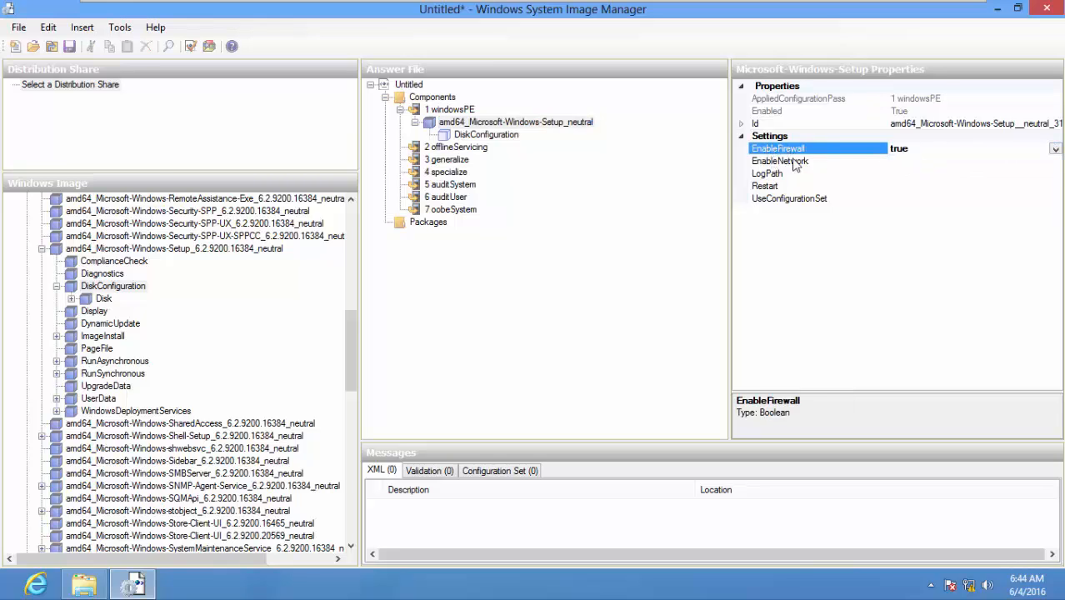
click(926, 161)
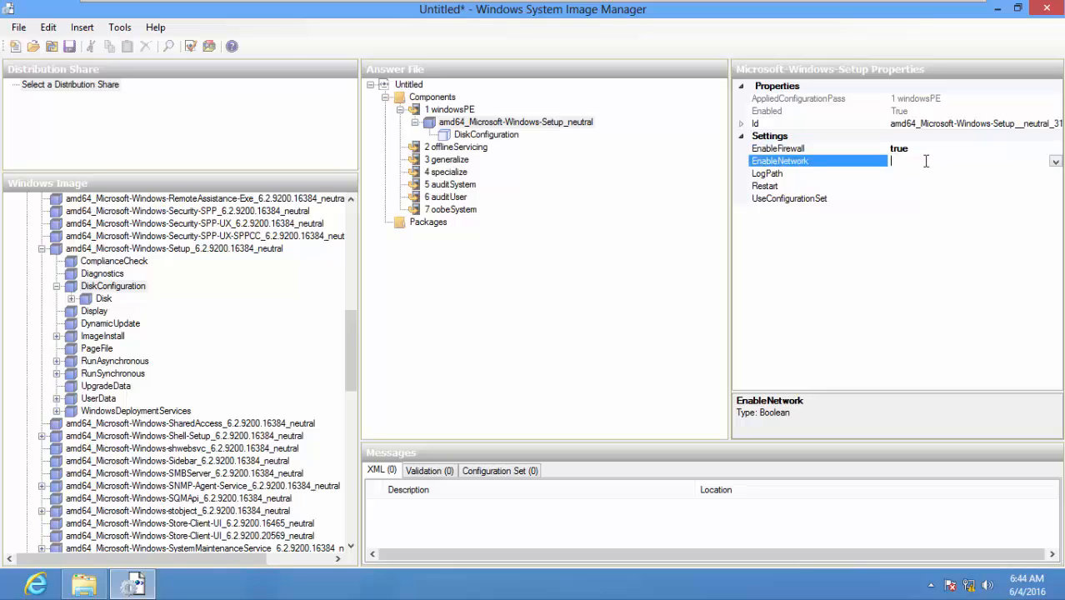
click(1055, 164)
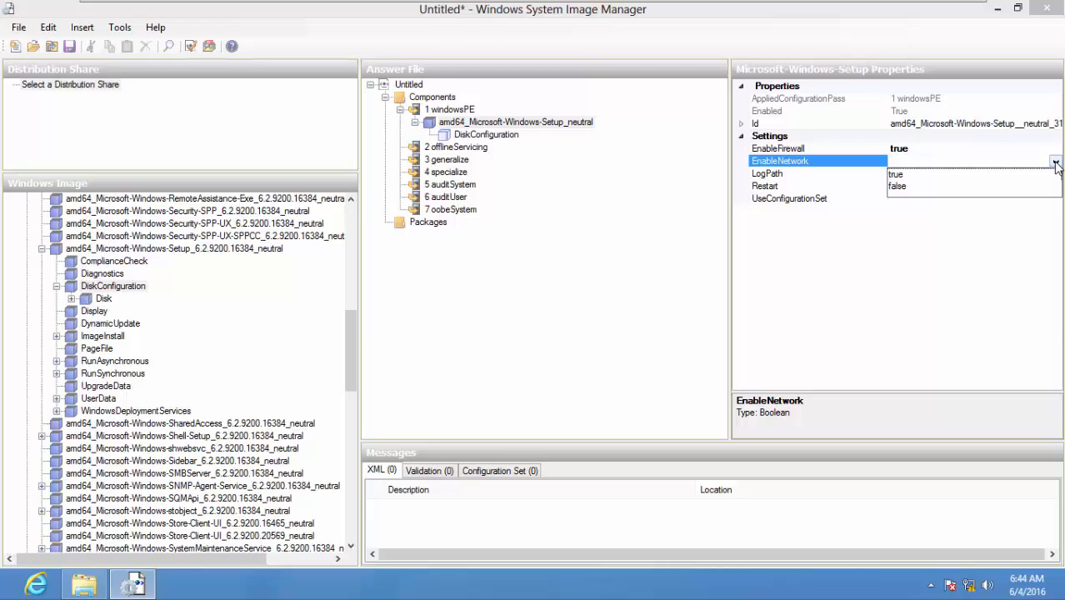
click(984, 178)
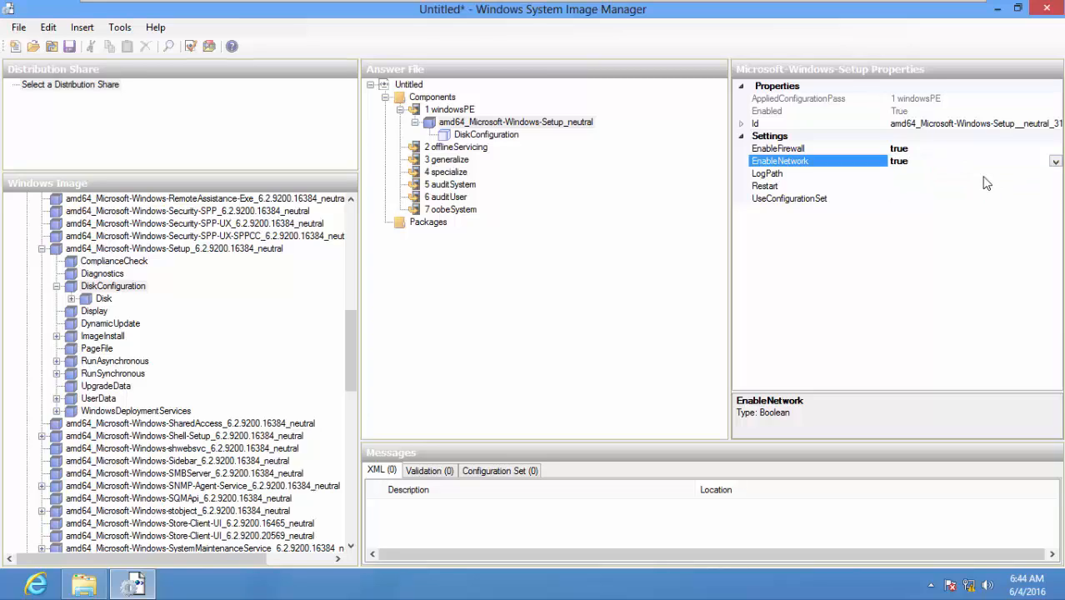
Insert a new Disk under DiskConfiguration in the answer file.
click(488, 135)
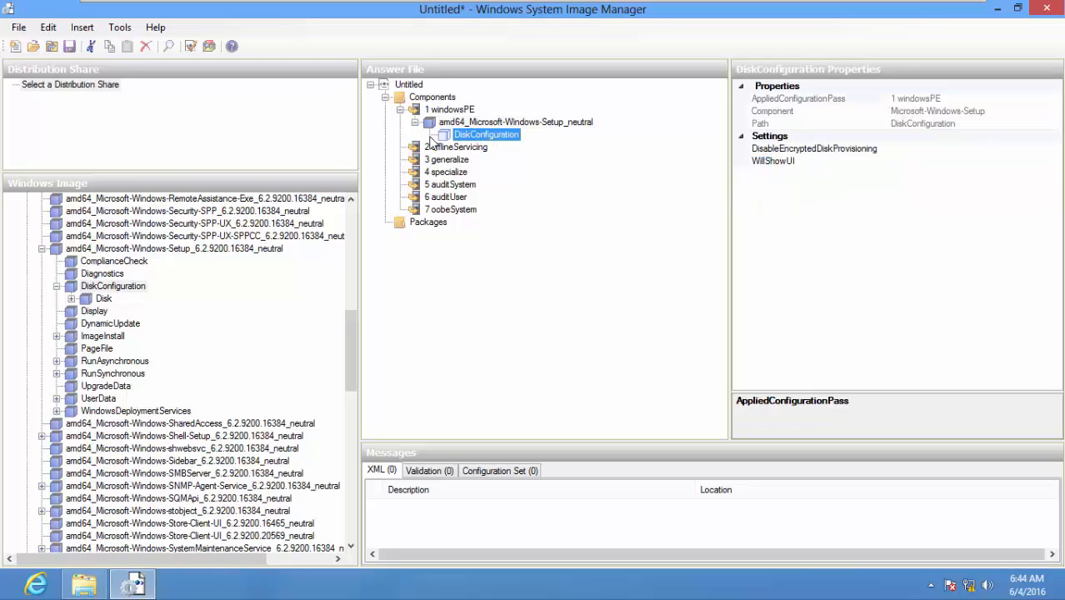
right_click(483, 140)
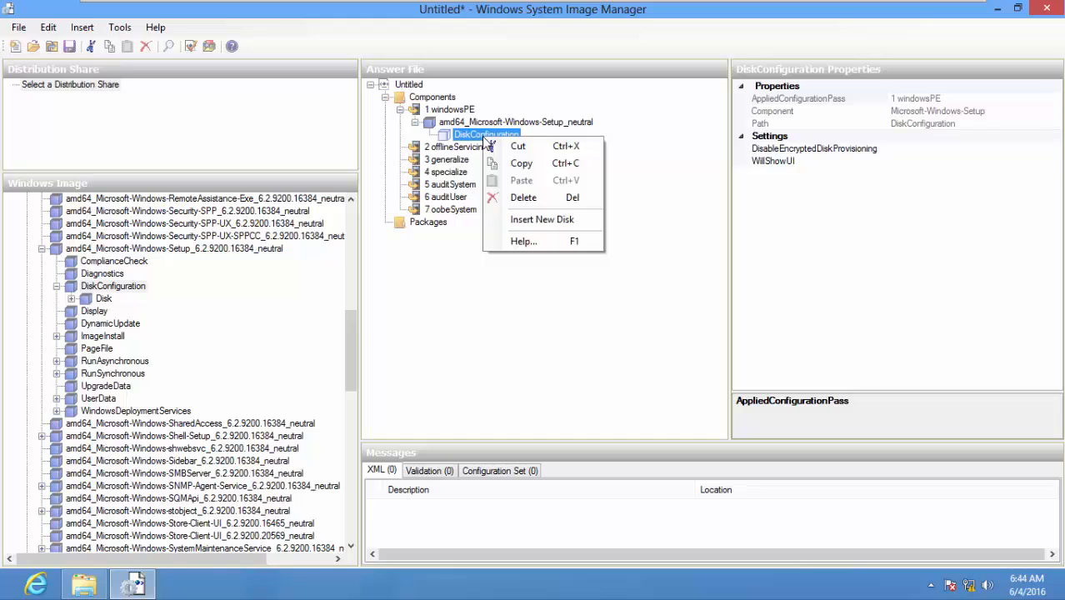
click(542, 221)
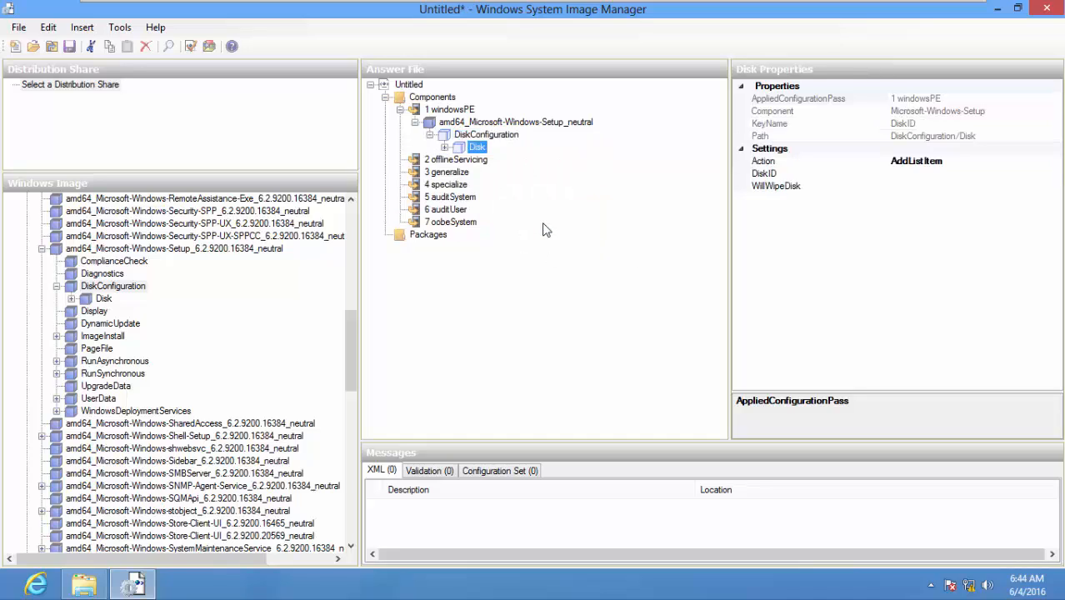
Set WillShowUI to OnError for DiskConfiguration in the answer file.
click(472, 137)
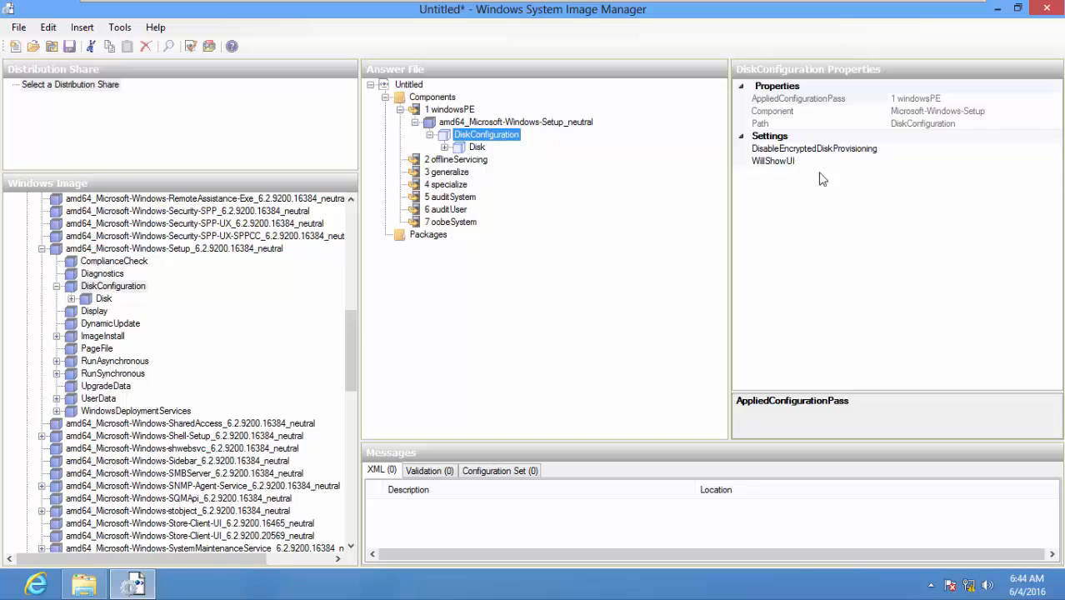
click(933, 161)
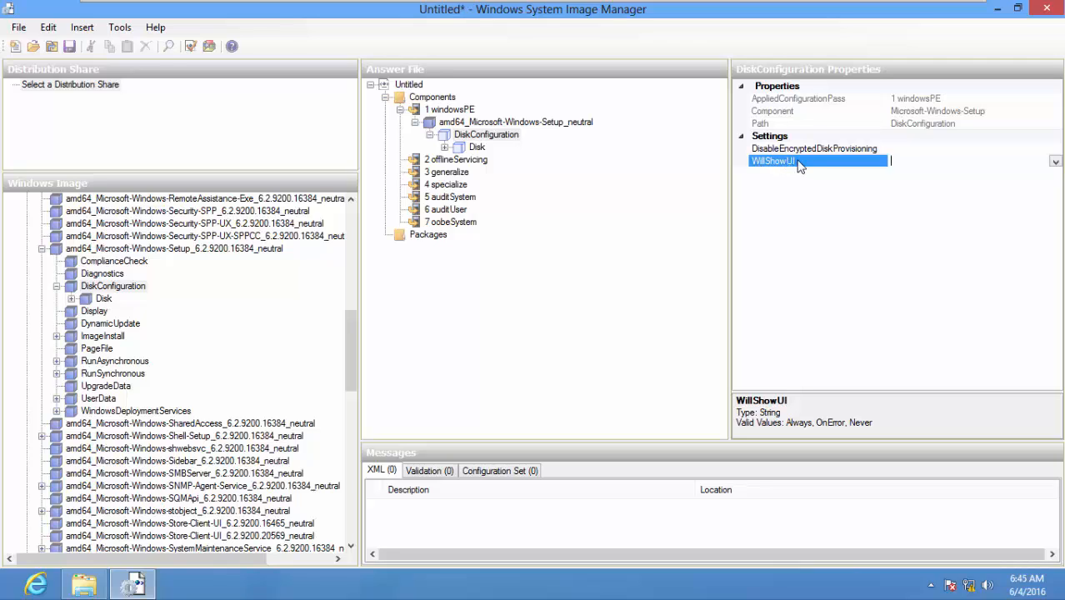
click(1056, 162)
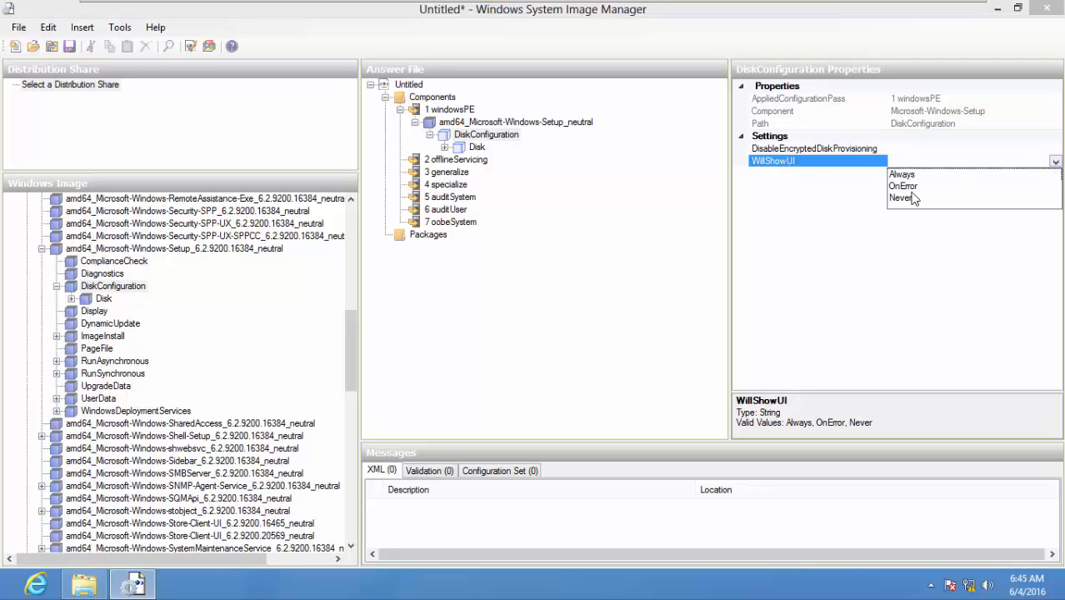
click(908, 189)
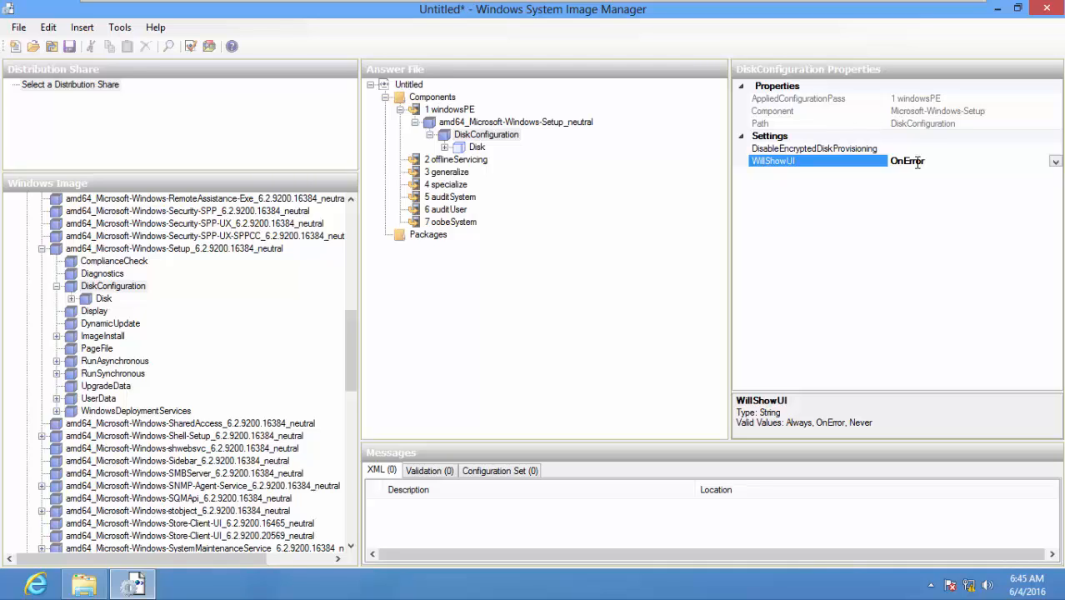
Set the new Disk's DiskID to 0 and its WillWipeDisk setting to true.
double_click(450, 149)
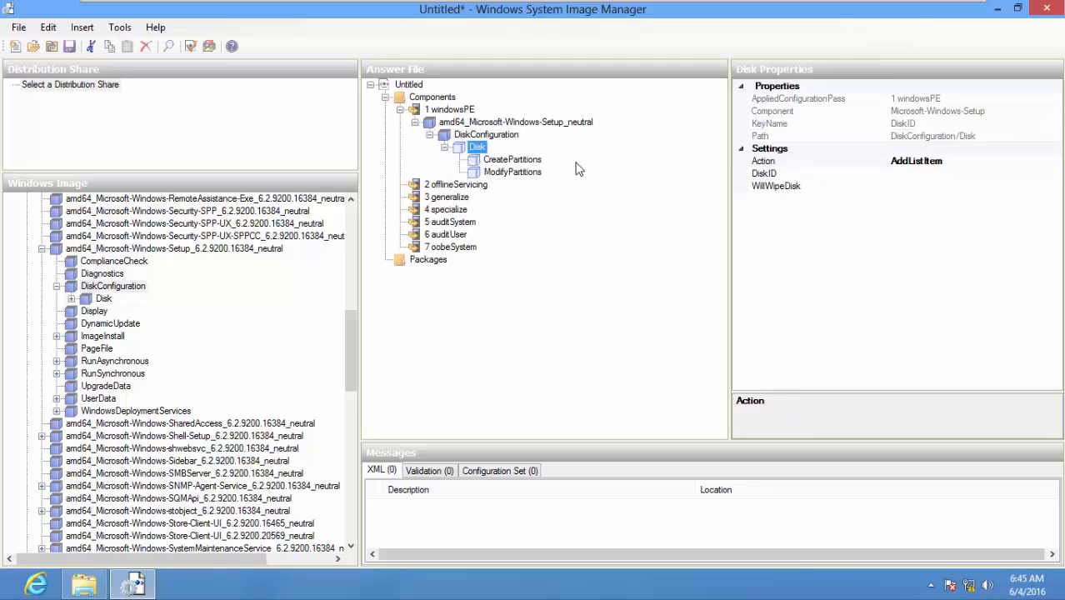
click(517, 160)
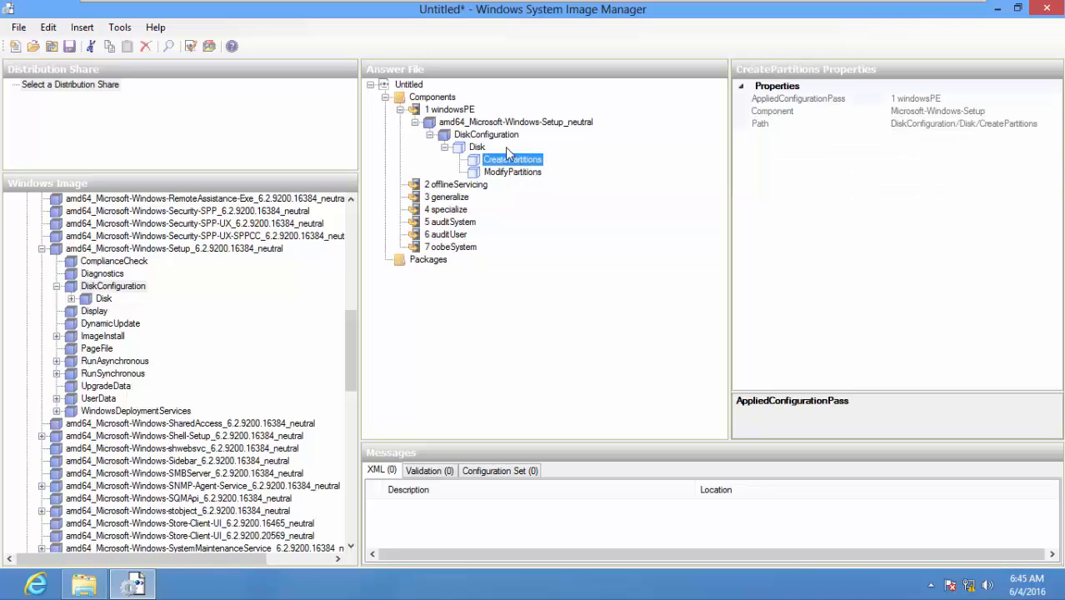
click(477, 148)
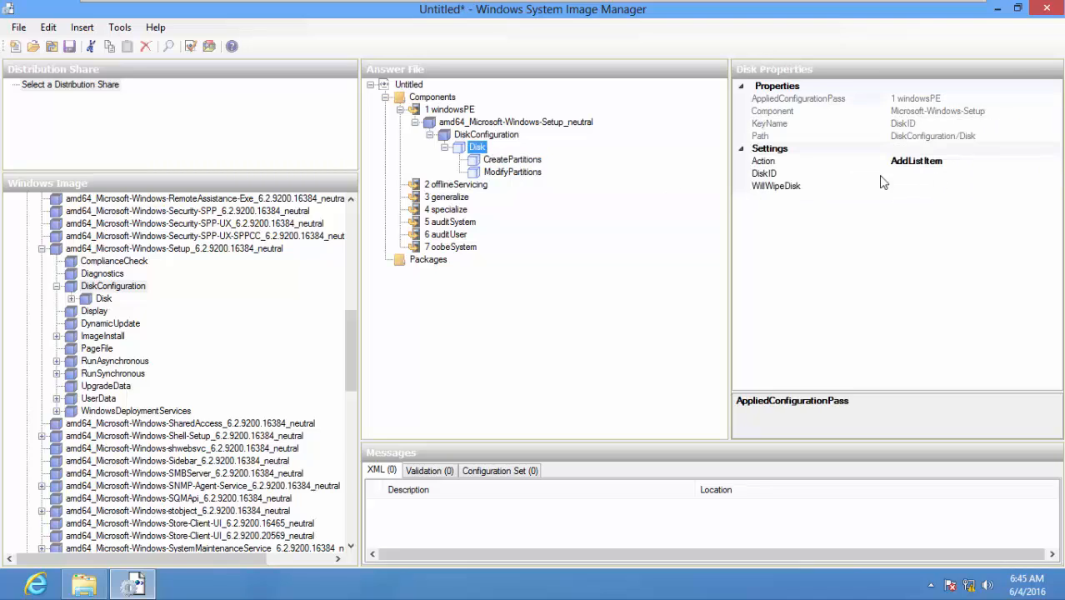
click(924, 174)
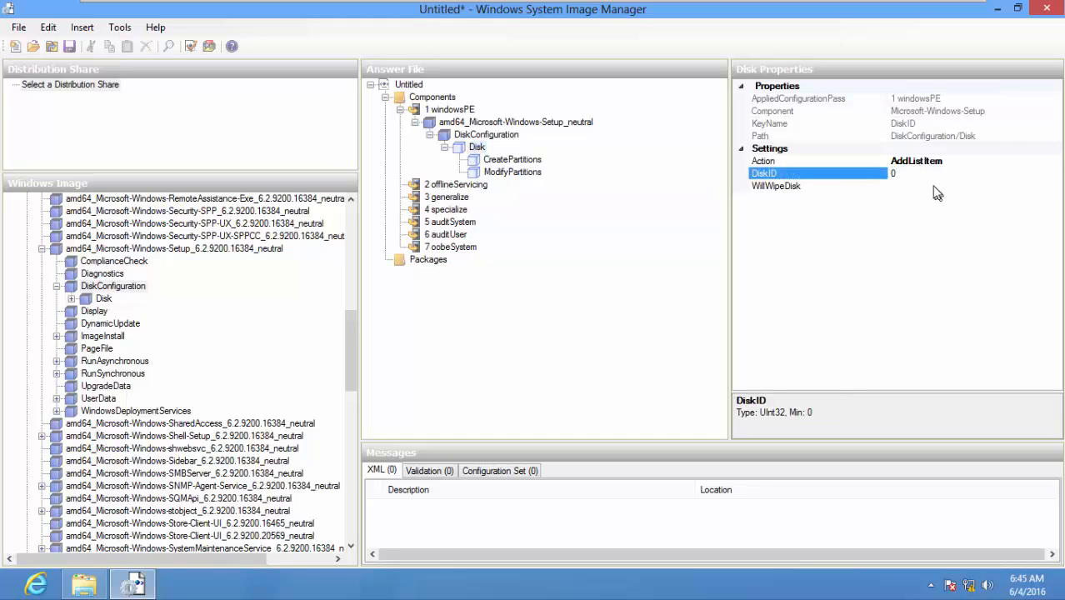
click(904, 185)
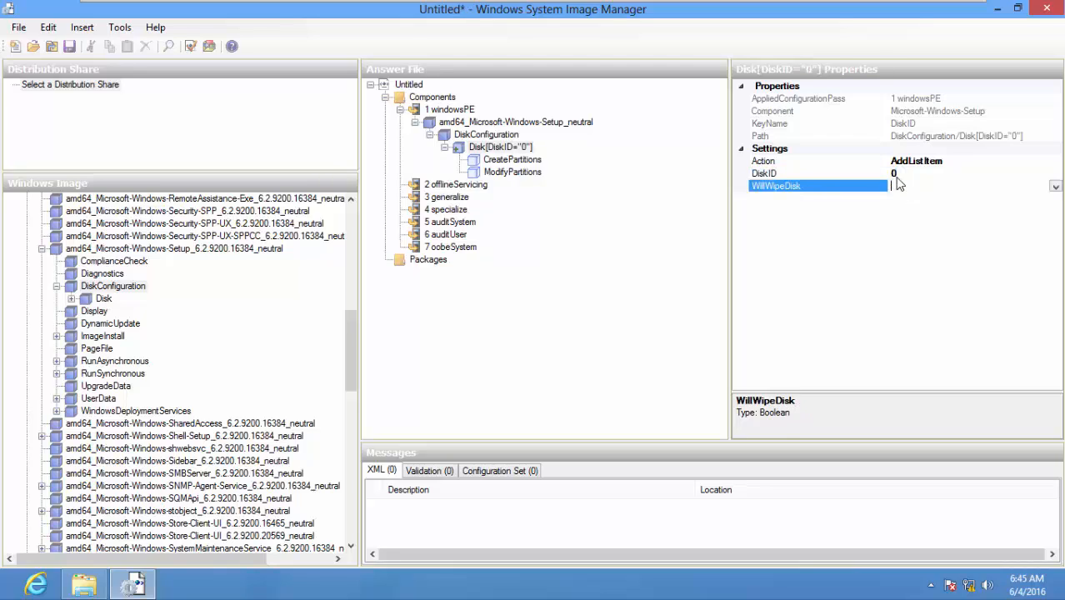
click(902, 174)
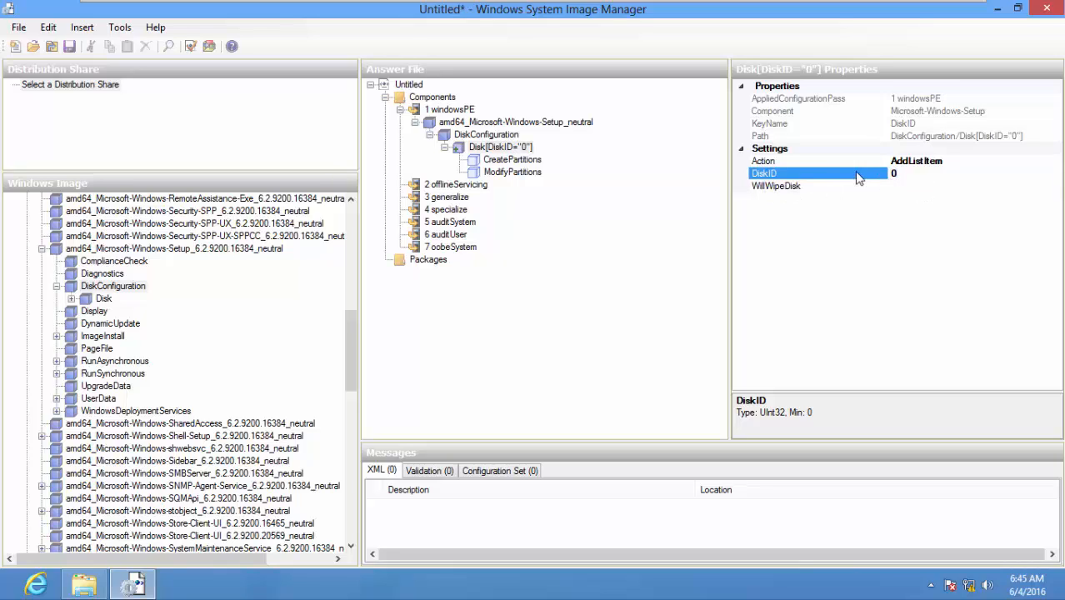
click(824, 177)
click(967, 189)
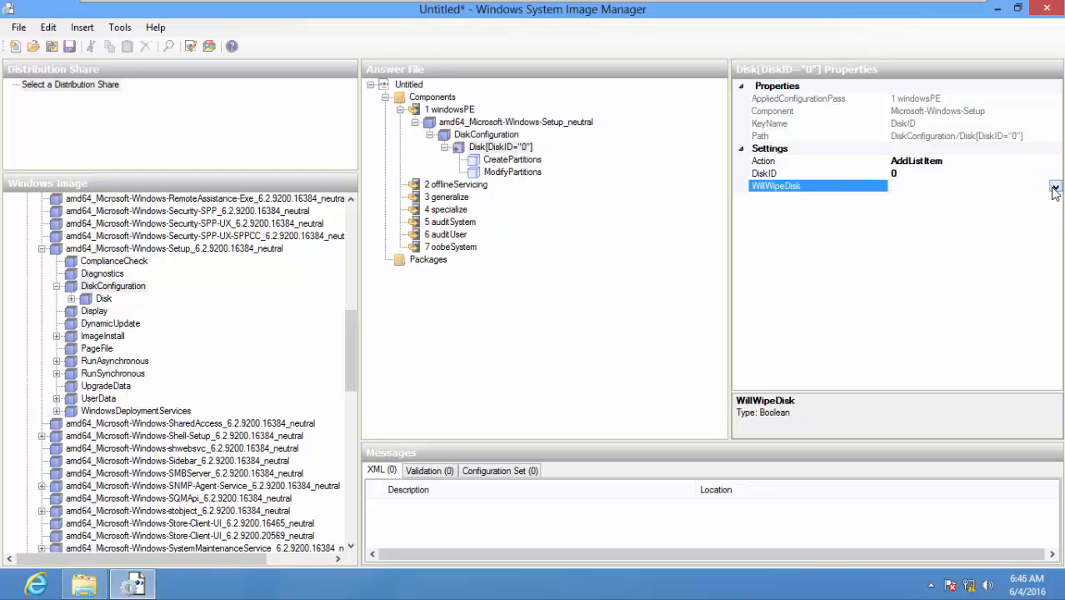
click(1056, 189)
click(916, 199)
Insert a new CreatePartition under disk 0's CreatePartitions and set its Order to 1.
click(512, 161)
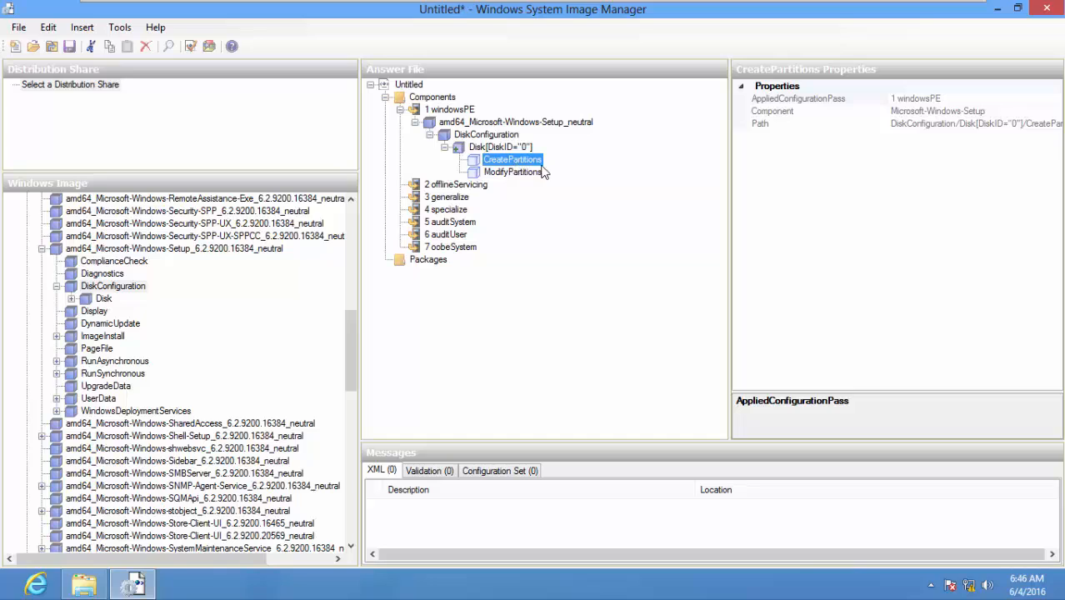
right_click(530, 162)
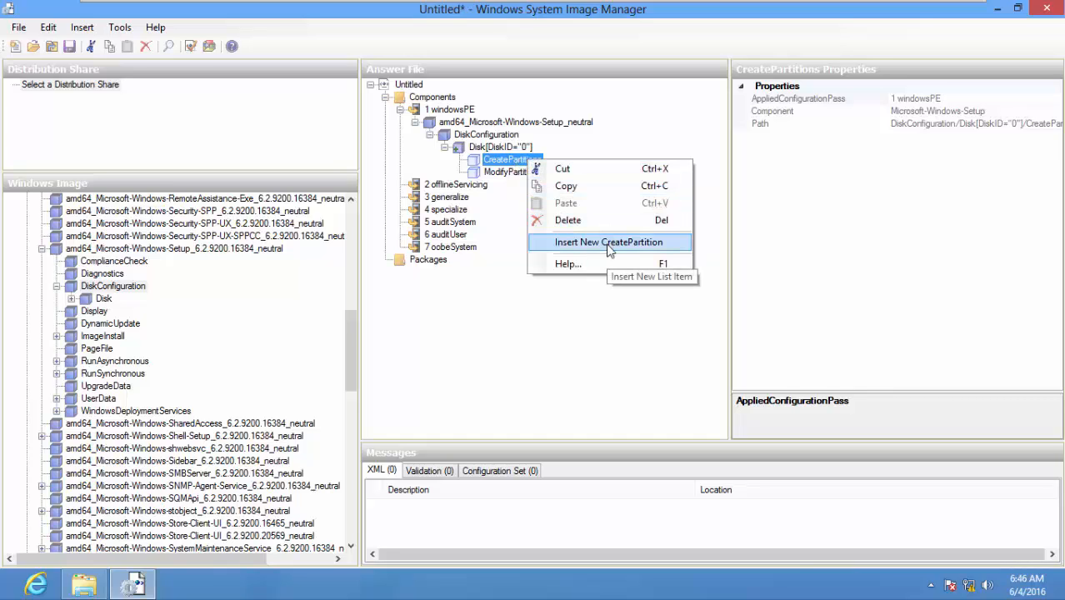
right_click(511, 163)
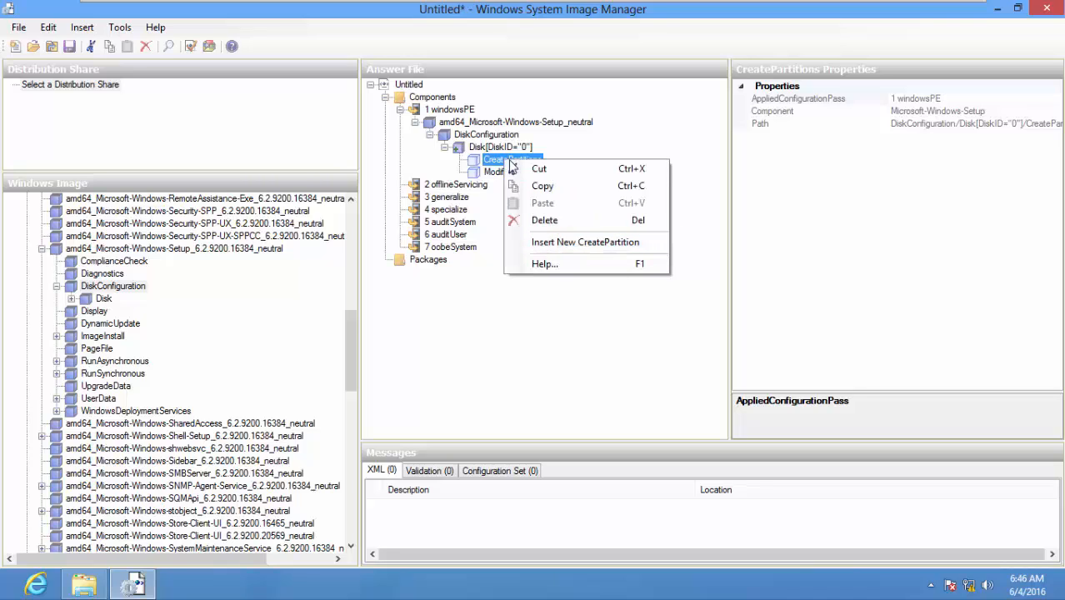
click(566, 243)
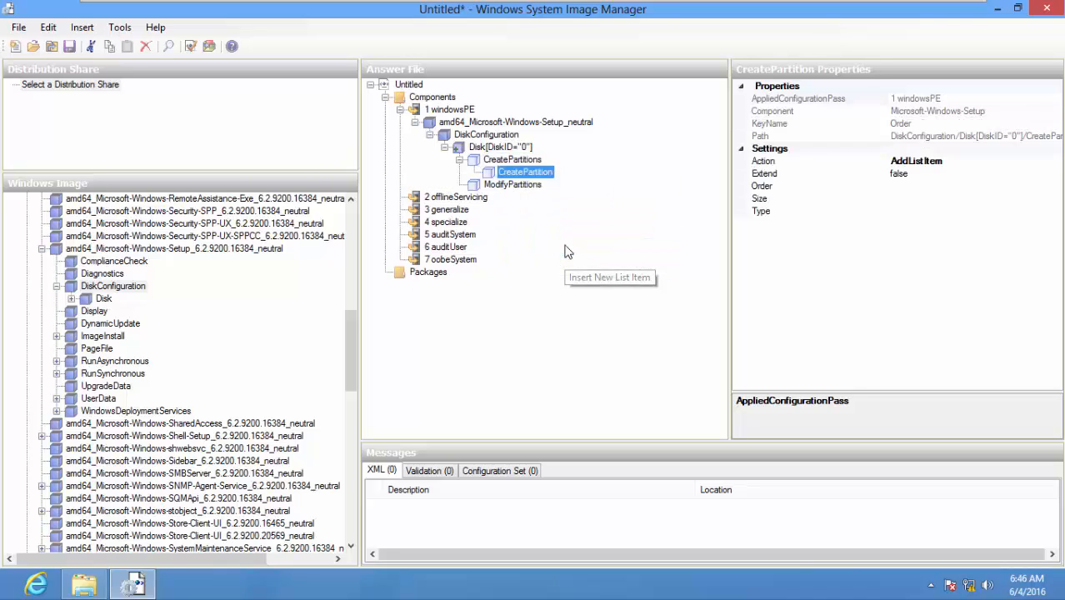
click(522, 160)
click(538, 172)
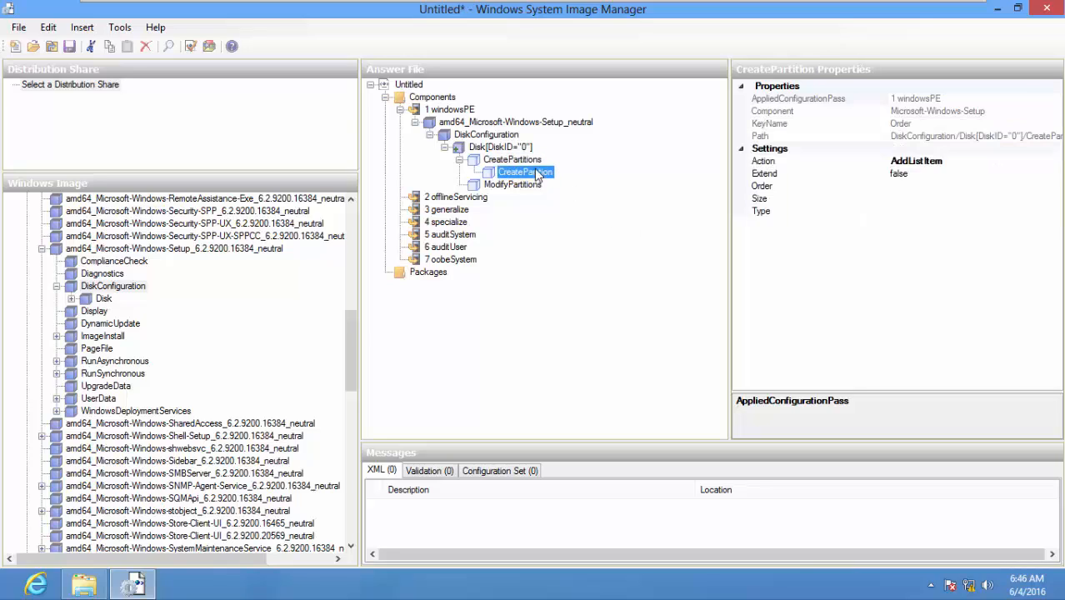
click(913, 187)
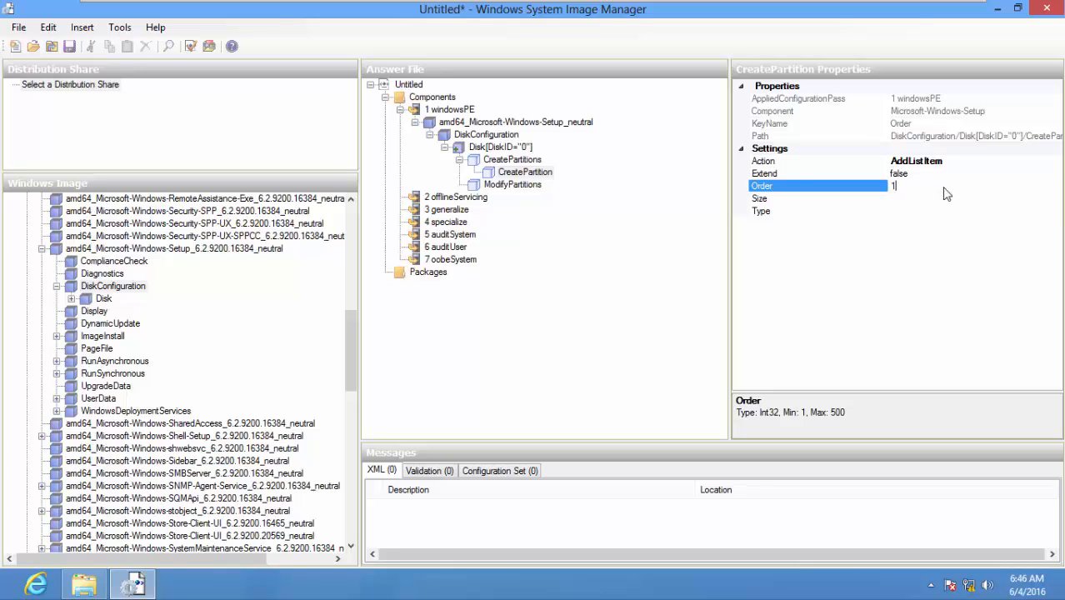
click(916, 199)
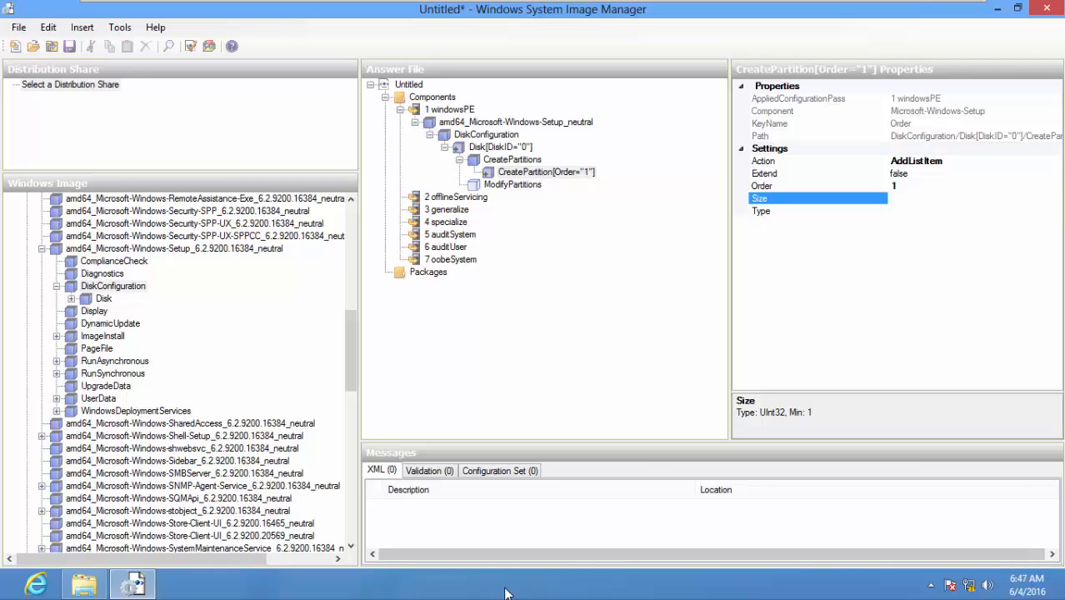
Switch to Calculator and multiply 1024 by 20 to work out the partition size.
key(super+r)
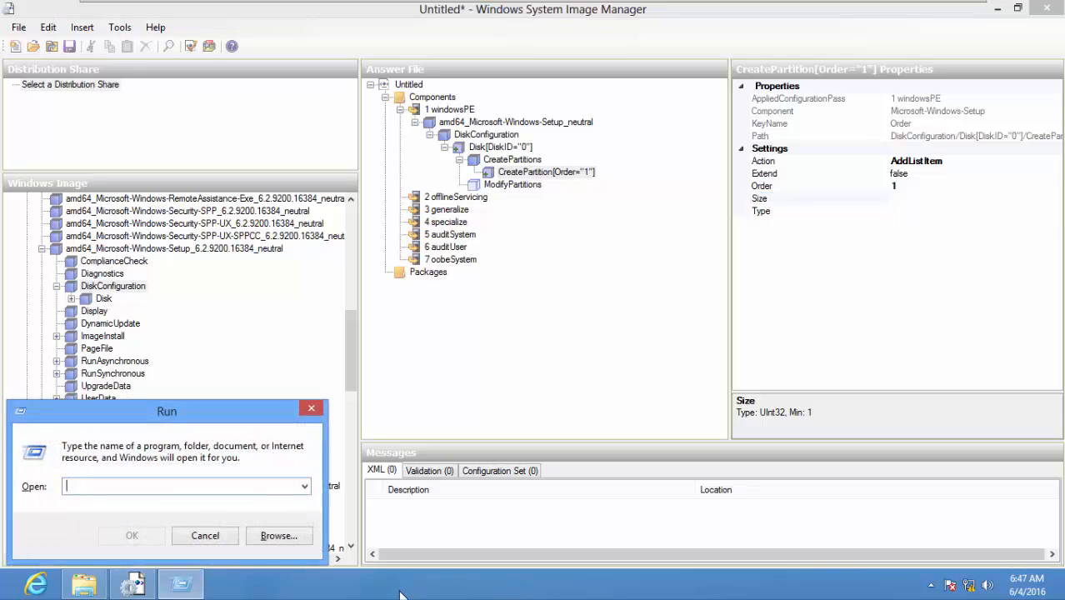
text(cal)
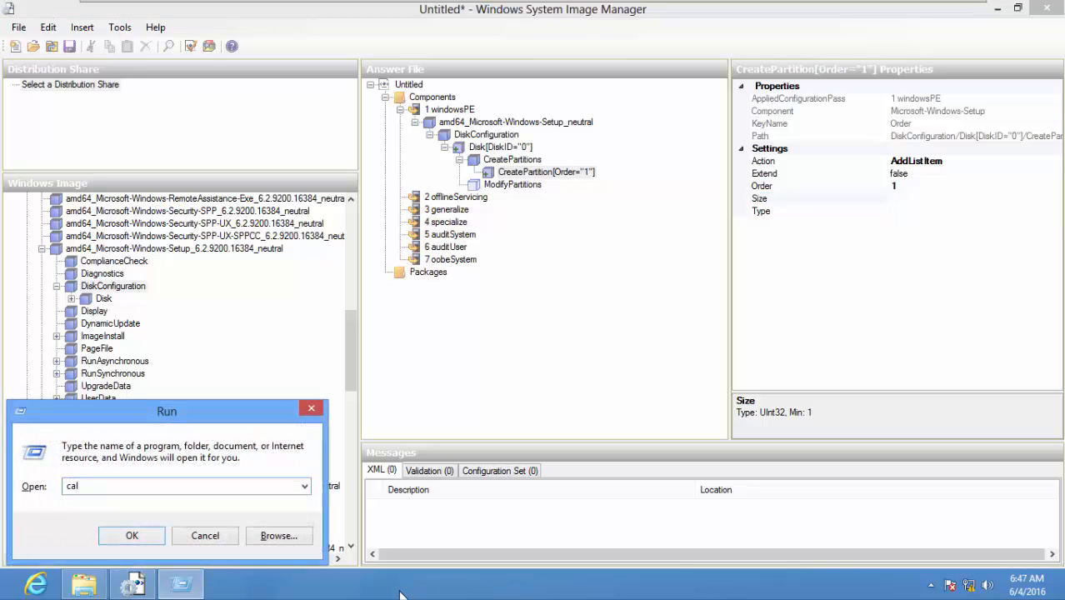
text(c)
click(133, 536)
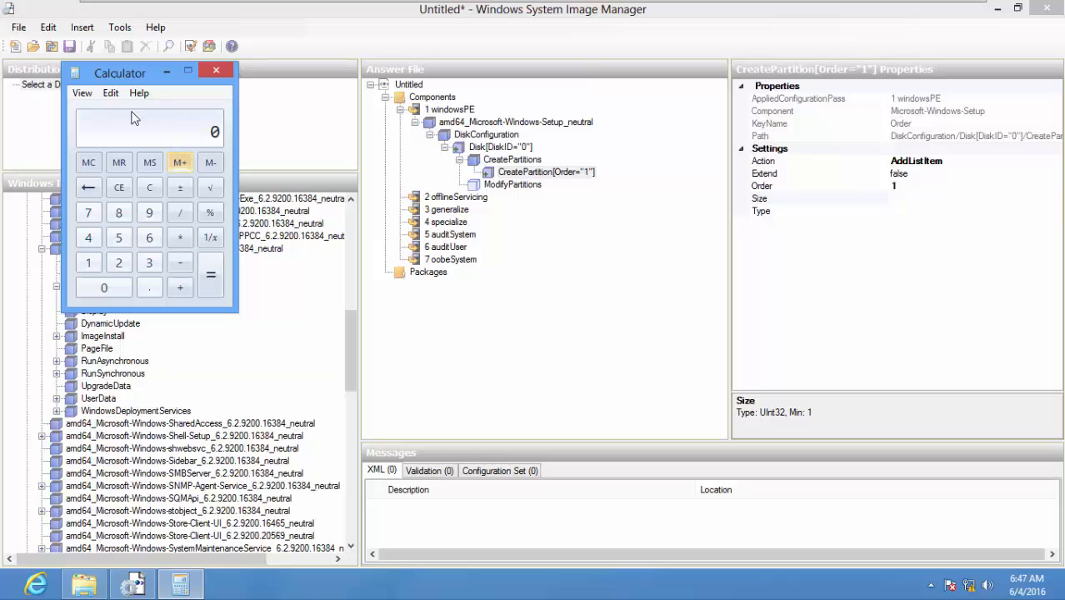
click(89, 263)
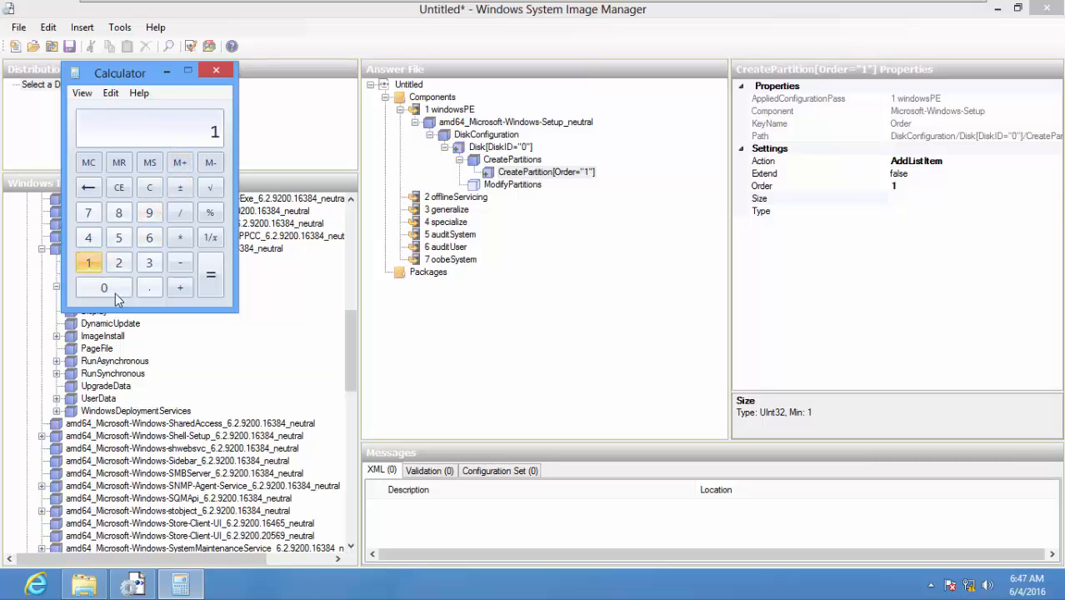
click(115, 290)
click(118, 263)
click(88, 238)
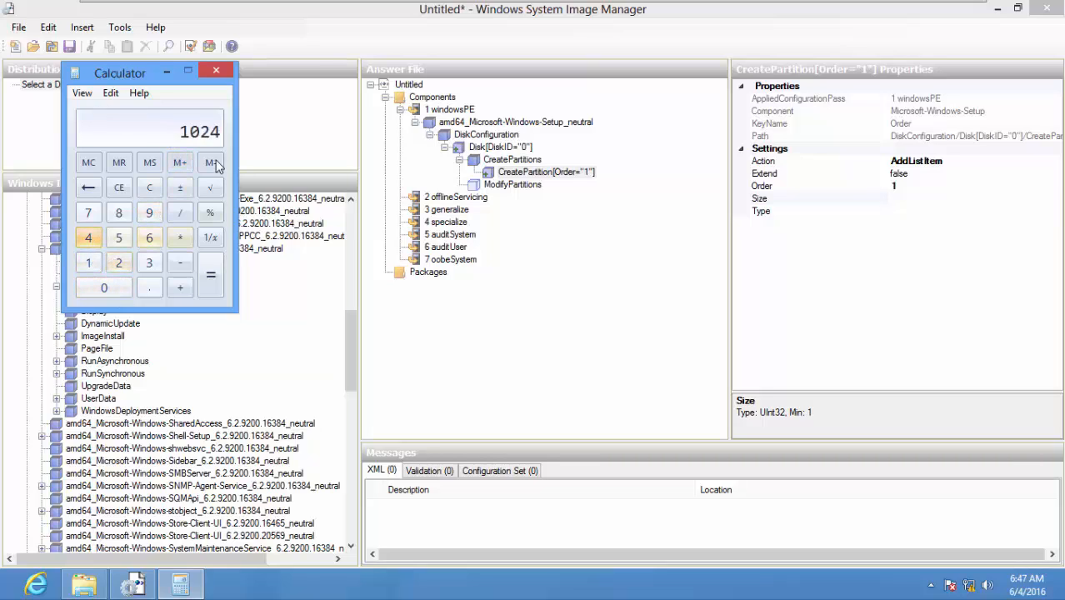
click(178, 240)
click(118, 264)
click(108, 283)
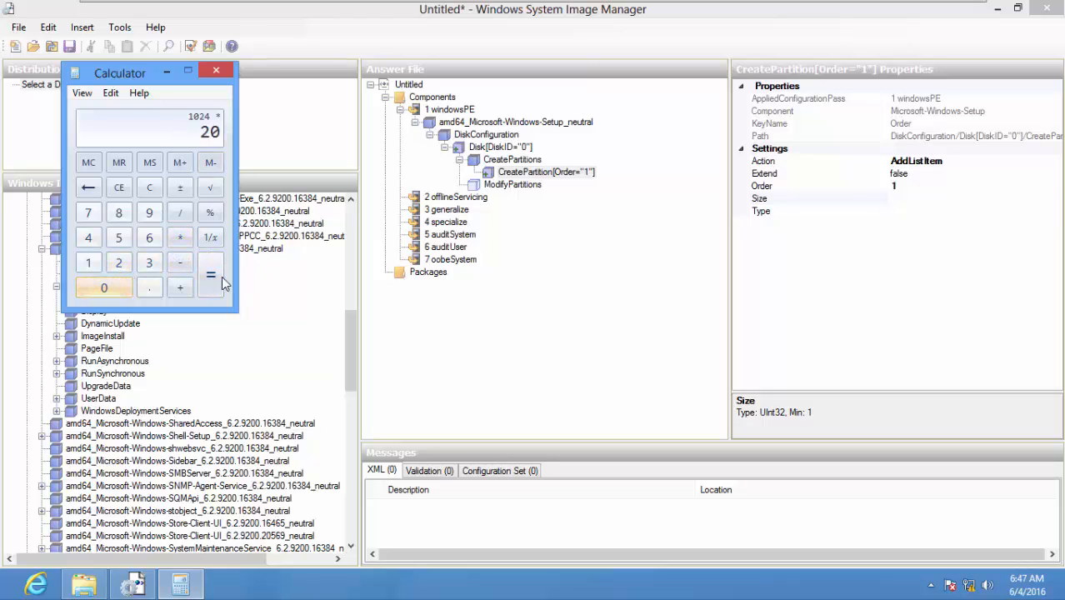
click(223, 283)
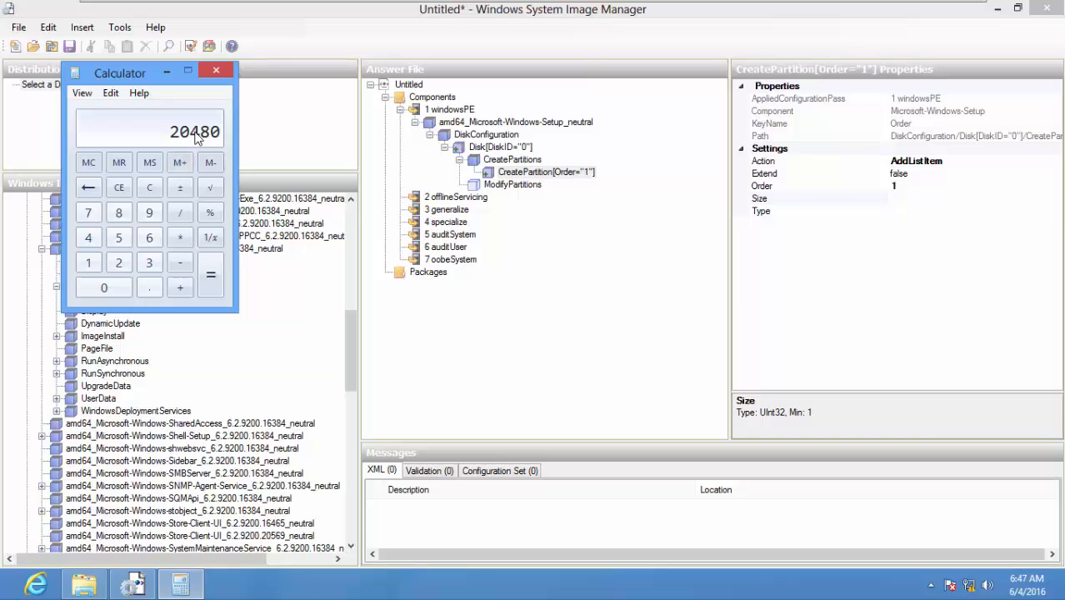
Copy the Calculator result, close Calculator, and enter 20480 as the CreatePartition Size in Windows System Image Manager.
right_click(196, 136)
click(215, 141)
click(216, 72)
click(882, 198)
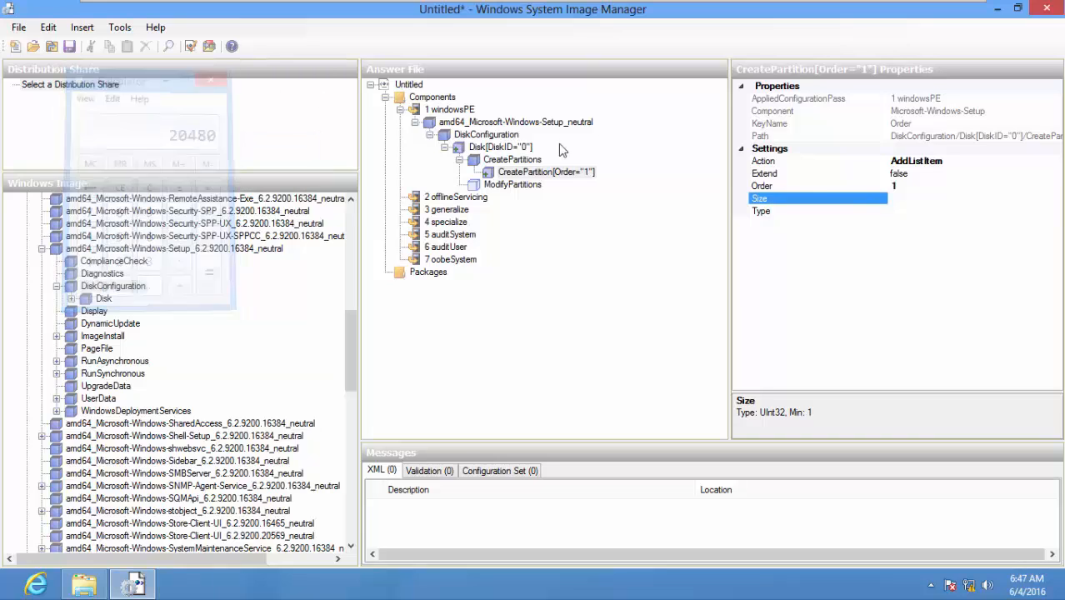
right_click(916, 200)
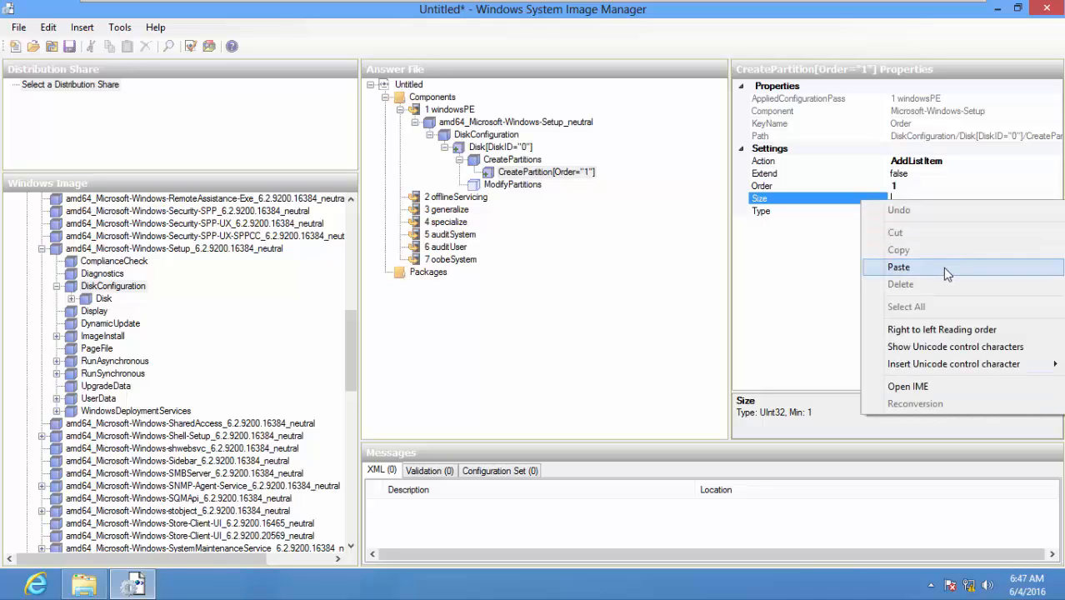
click(943, 267)
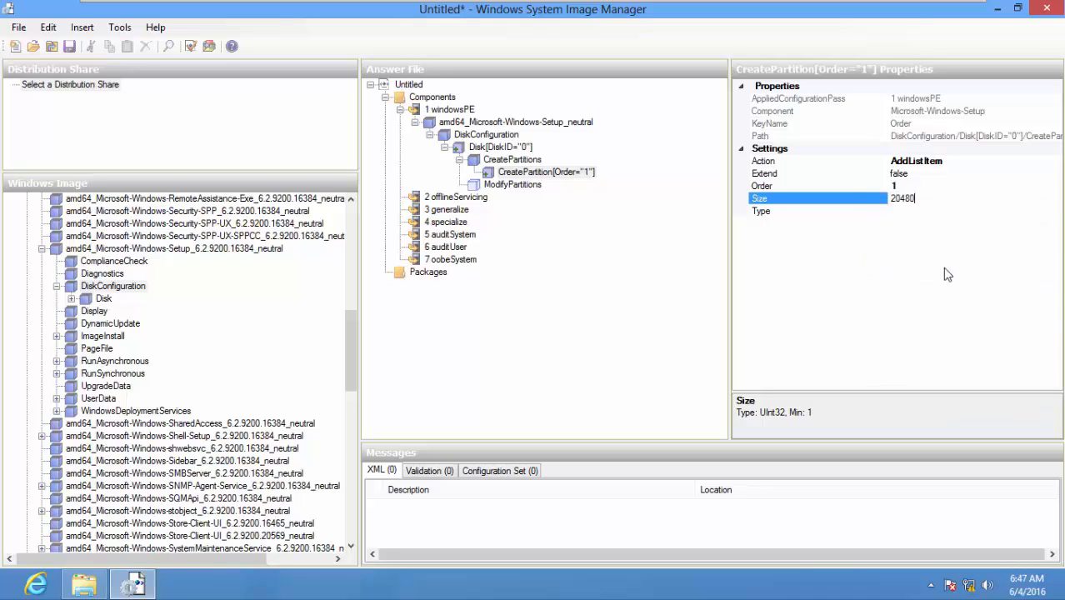
Set the partition Type of the CreatePartition with Order 1 to Primary.
click(916, 214)
click(1056, 214)
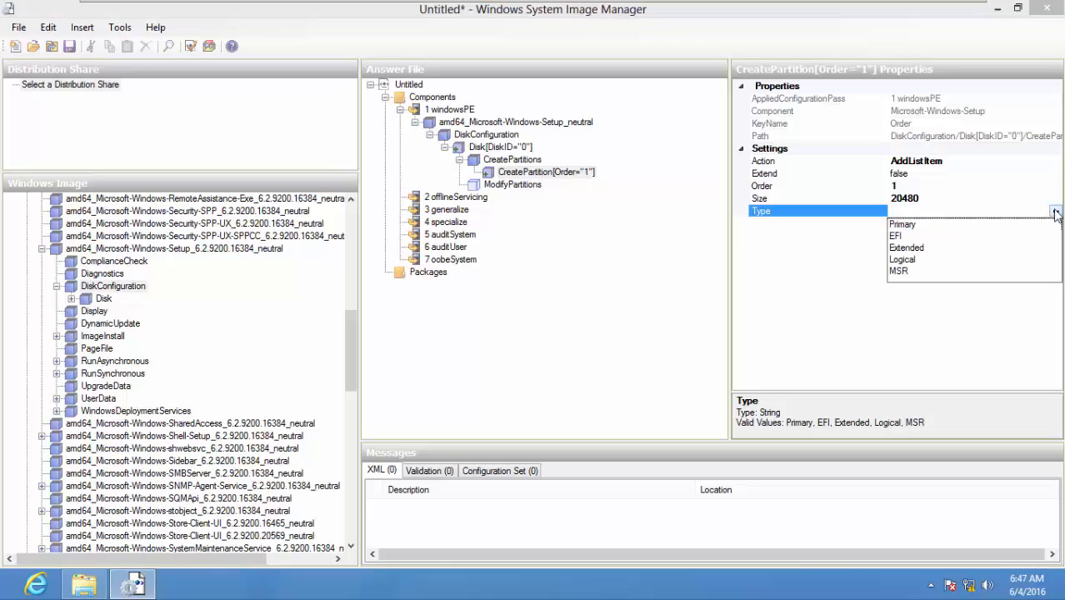
click(904, 225)
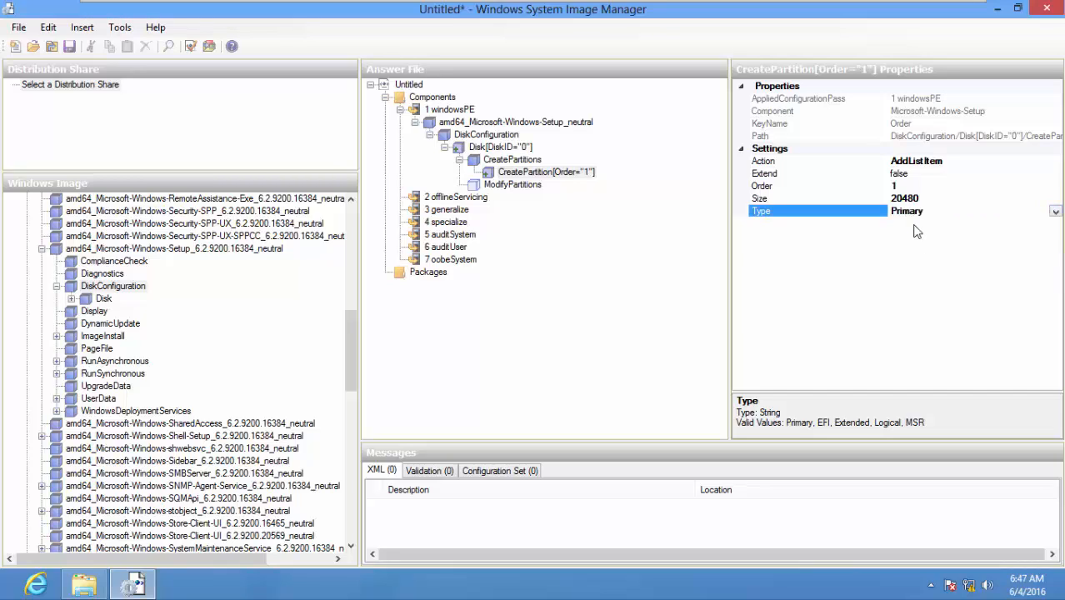
Insert a new ModifyPartition under disk 0's ModifyPartitions and set its Active setting to true.
click(512, 185)
right_click(525, 189)
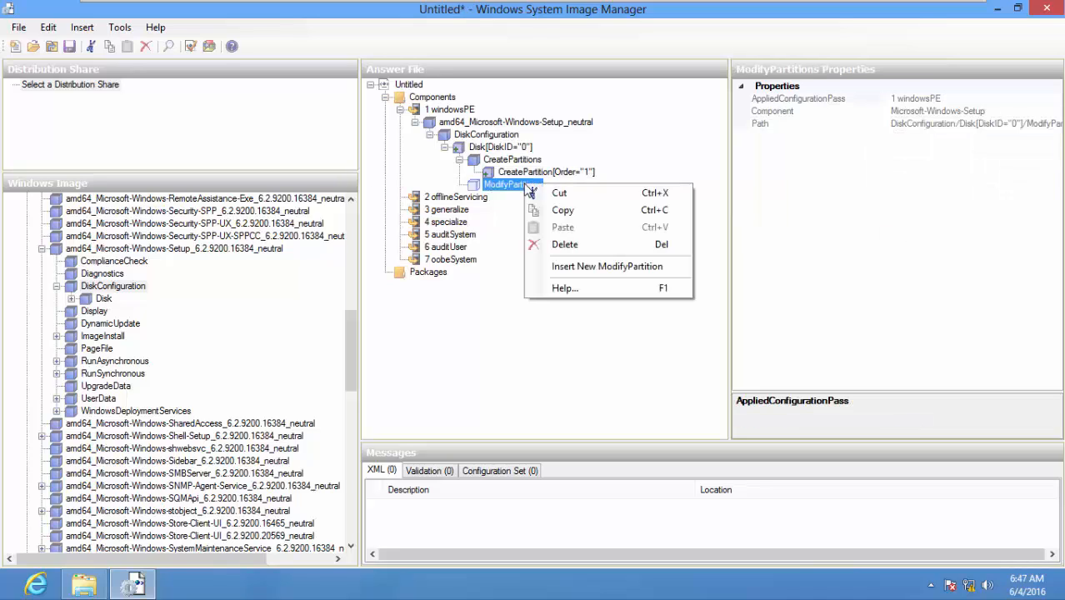
click(602, 267)
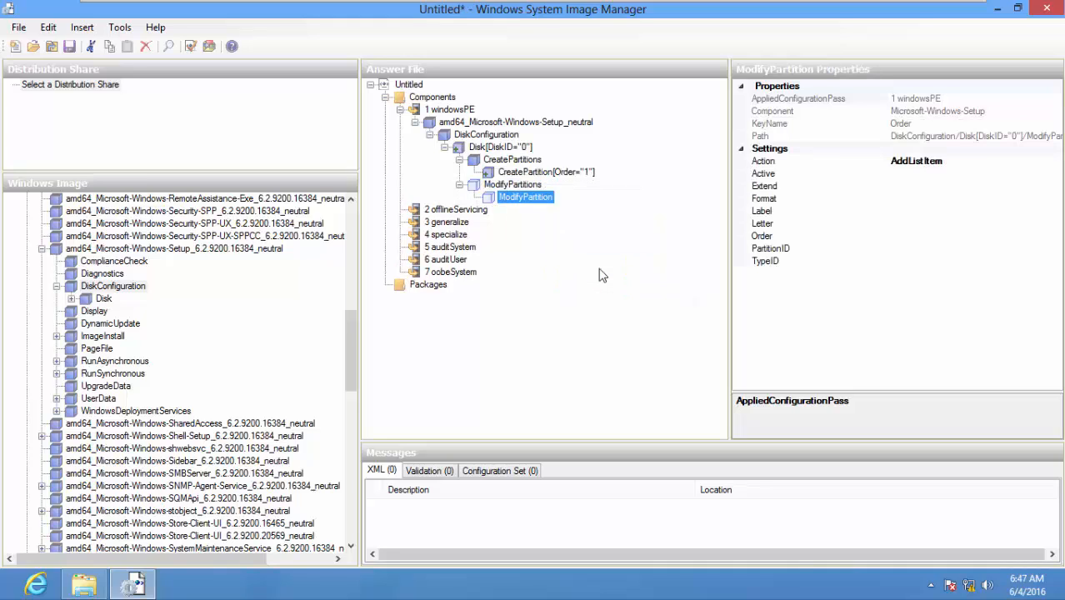
click(917, 174)
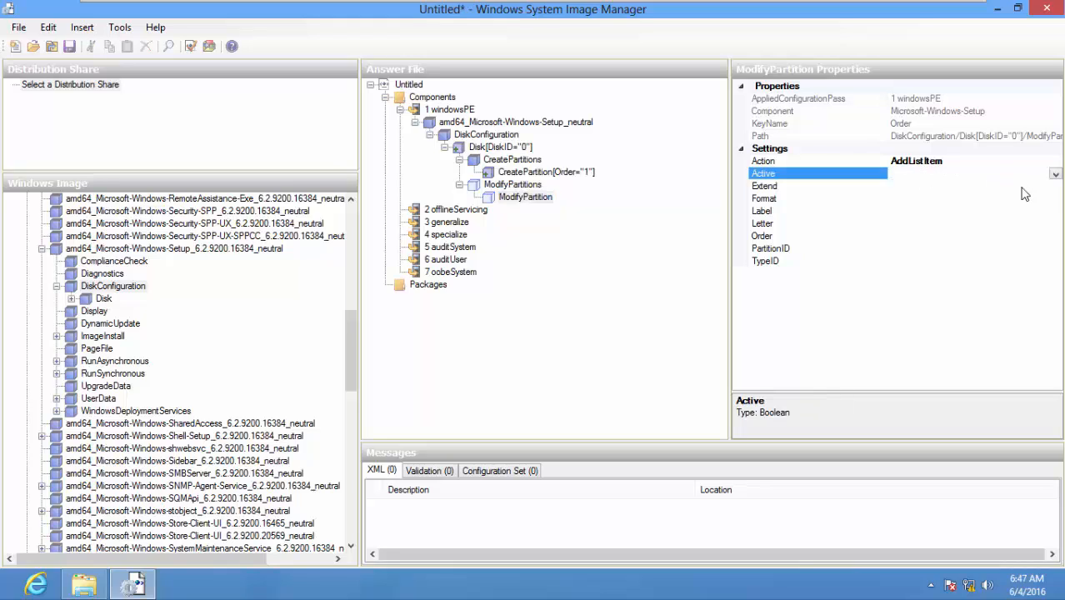
click(1055, 175)
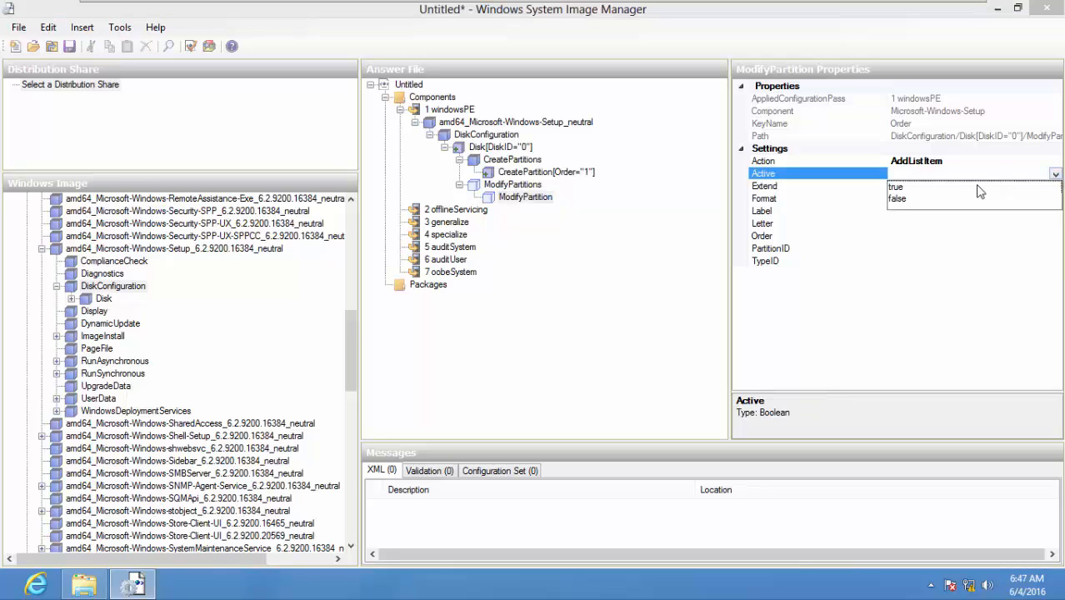
click(909, 189)
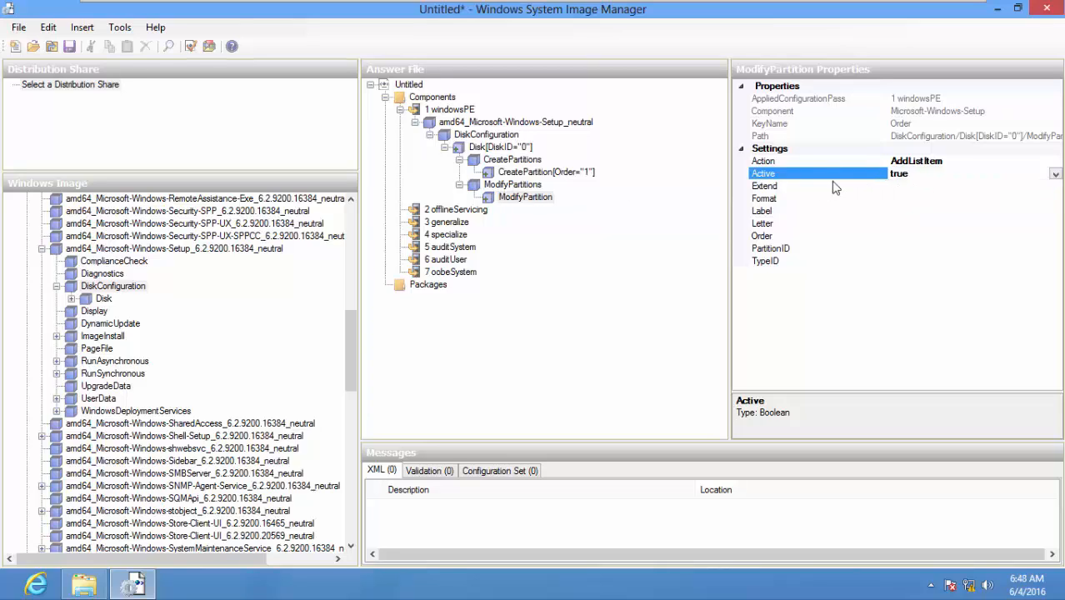
Set the new ModifyPartition's Extend setting to false and its Format to NTFS.
click(910, 185)
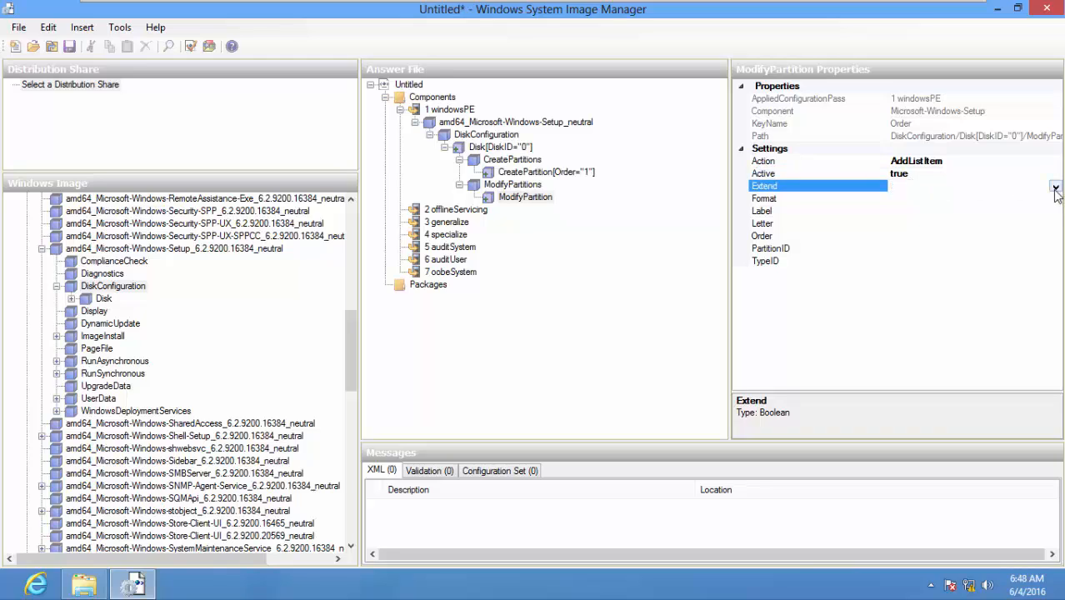
click(1056, 188)
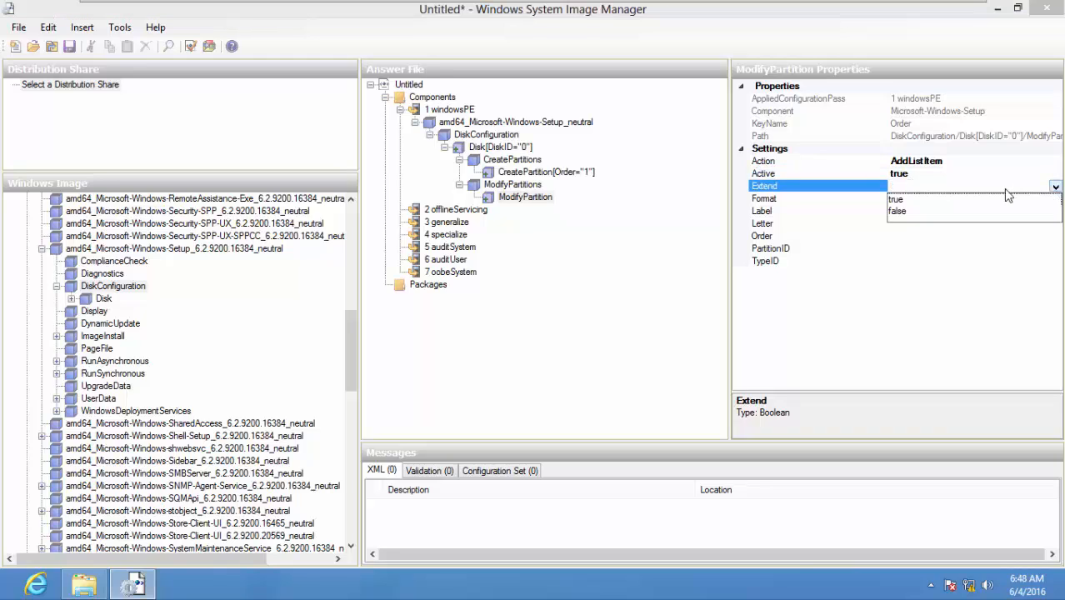
click(906, 215)
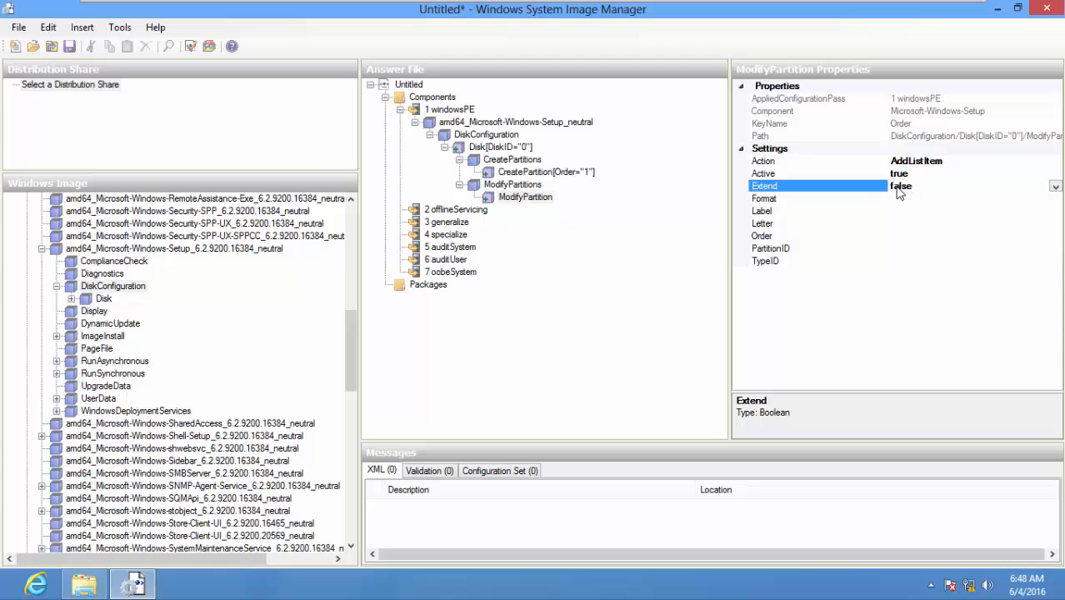
click(983, 201)
click(1057, 200)
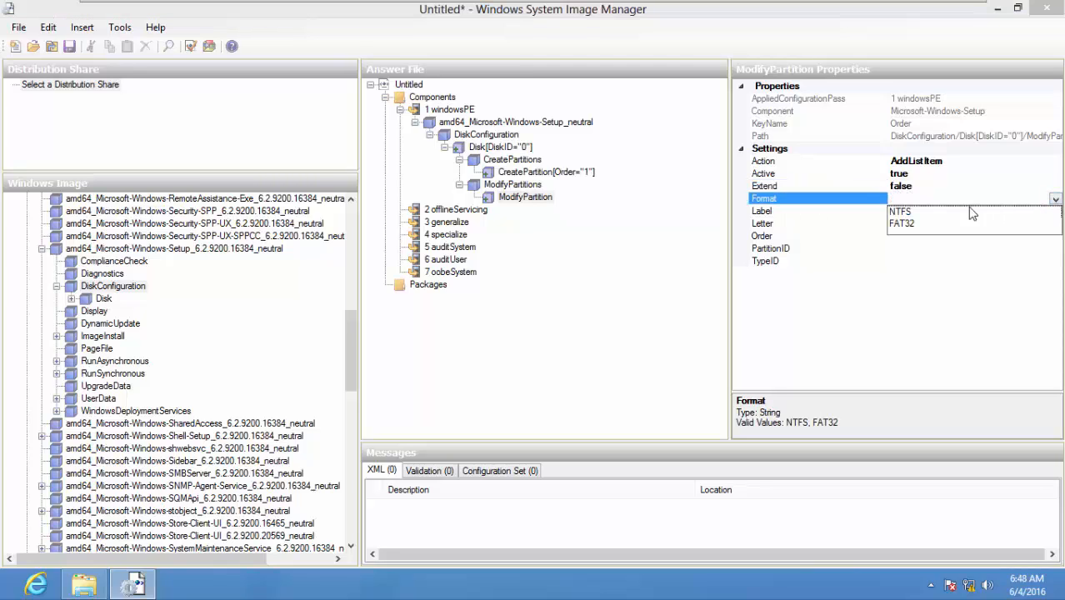
click(946, 213)
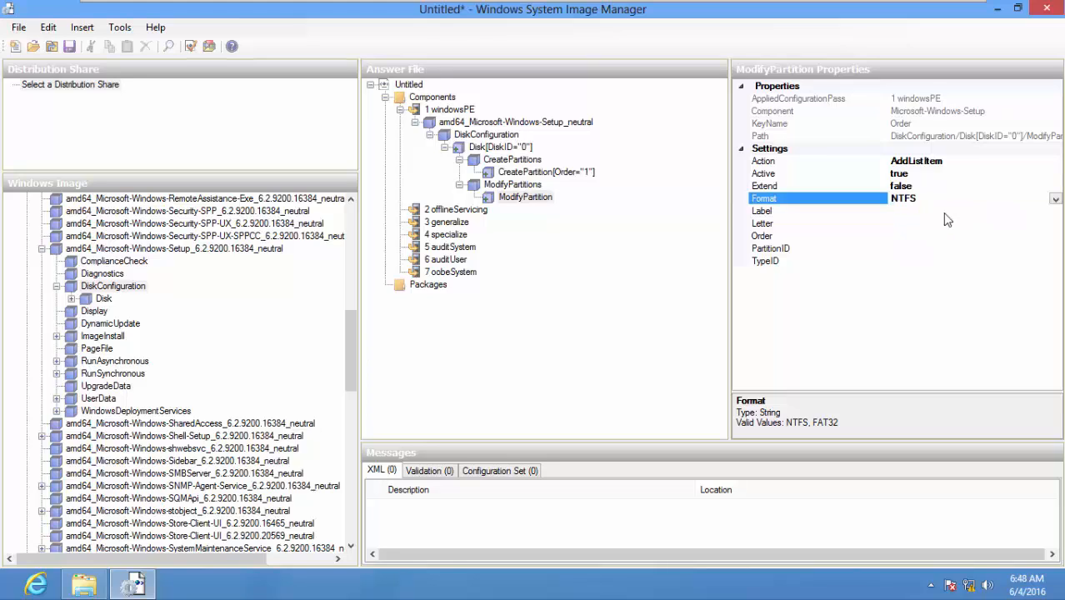
Label the ModifyPartition OS and assign it drive letter C.
click(925, 213)
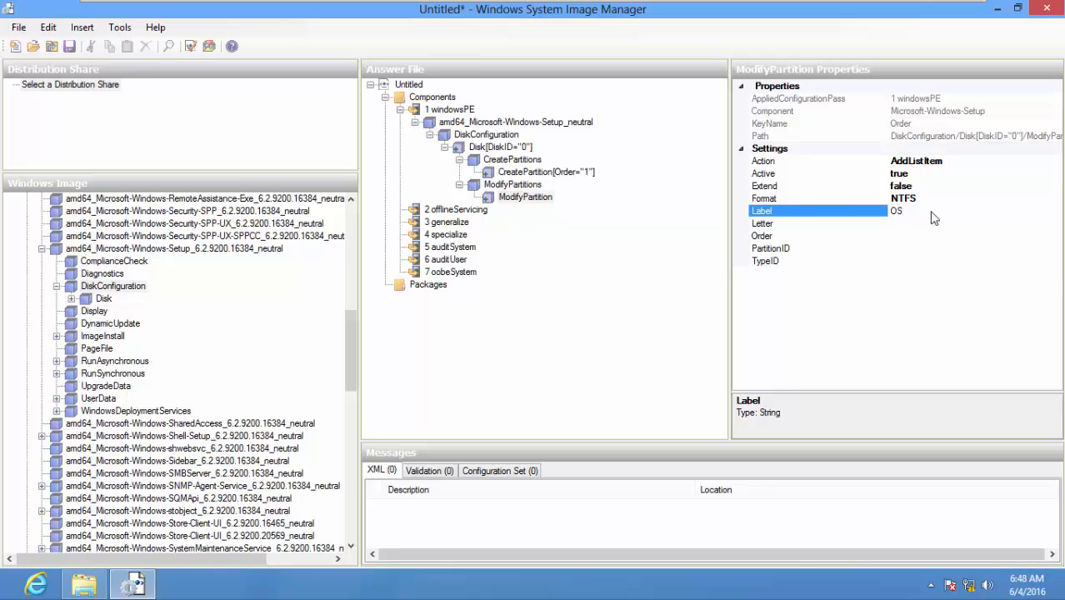
click(916, 225)
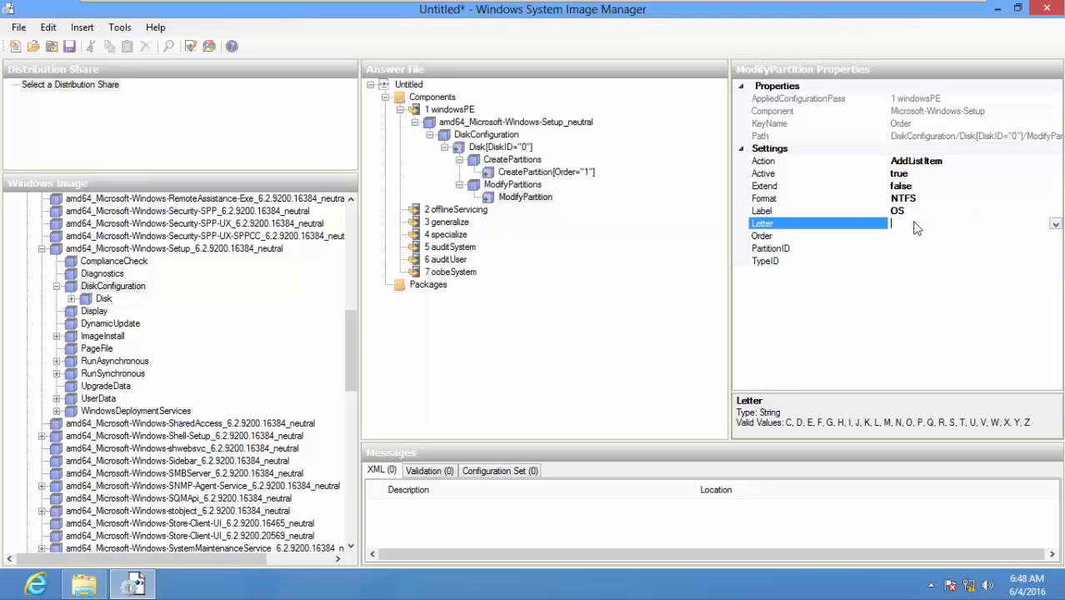
click(916, 212)
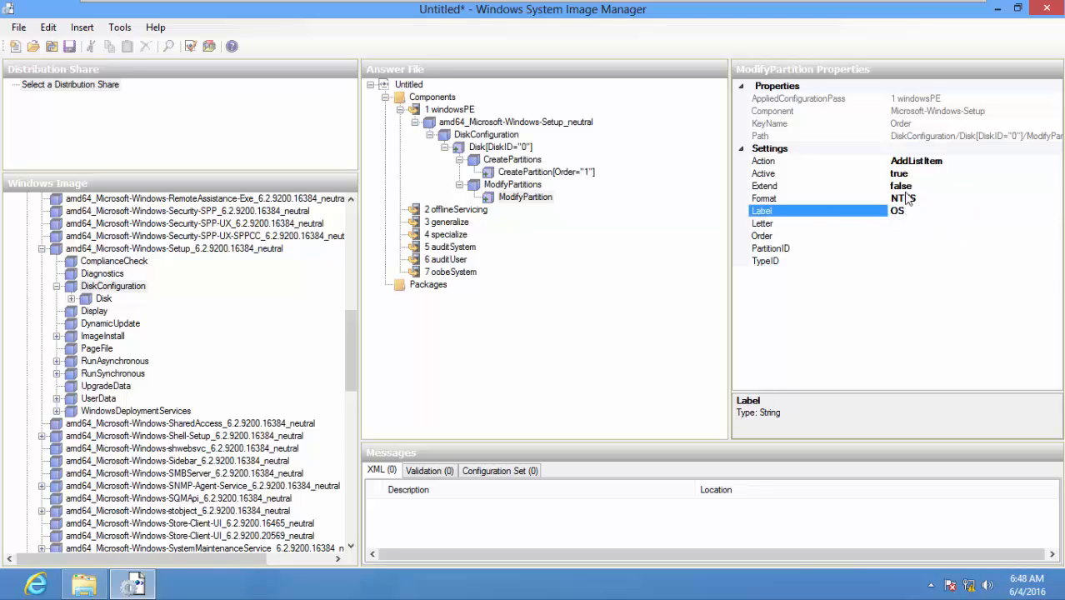
click(911, 215)
click(900, 215)
click(915, 225)
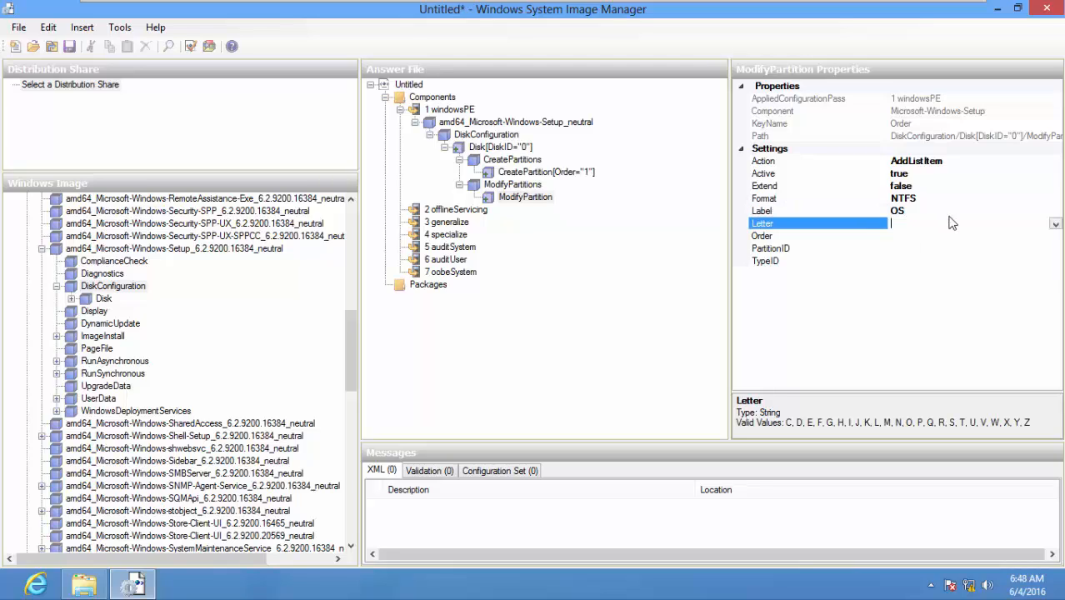
click(1053, 225)
click(1056, 226)
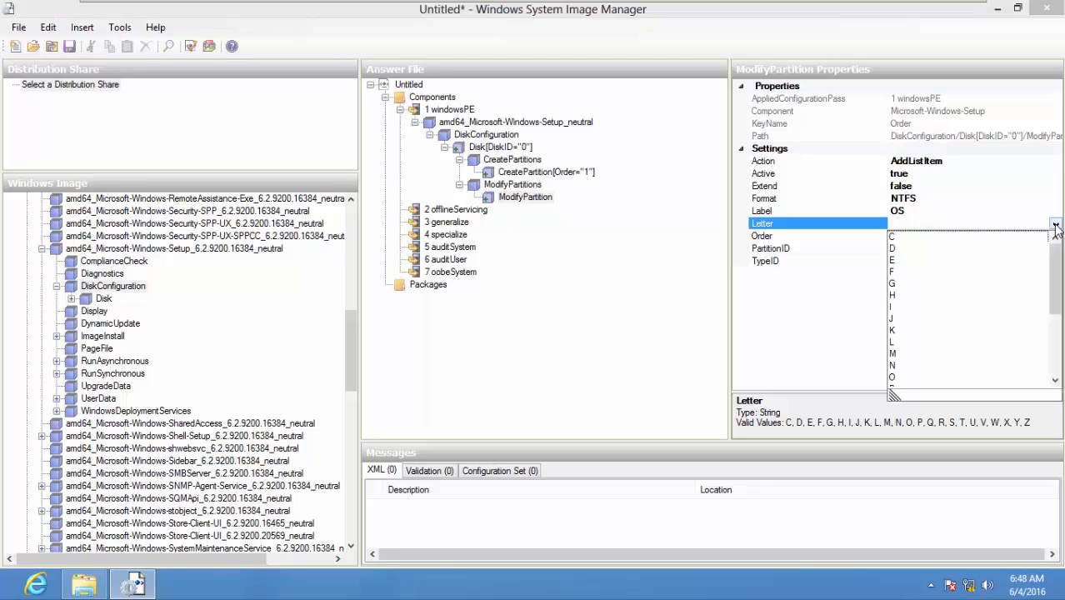
click(907, 239)
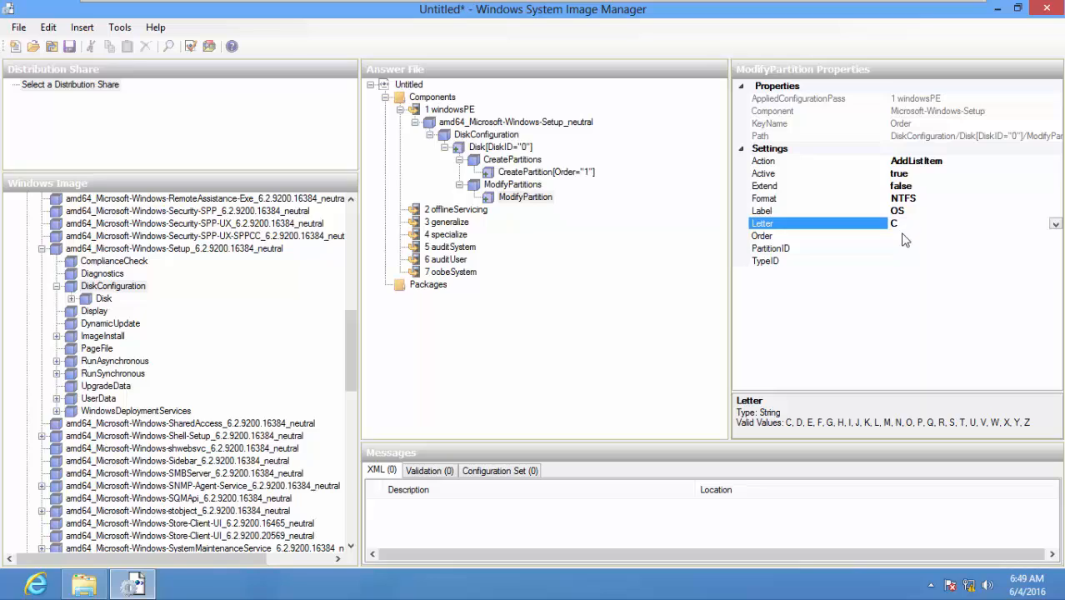
Set both the Order and the PartitionID of the ModifyPartition to 1.
click(903, 237)
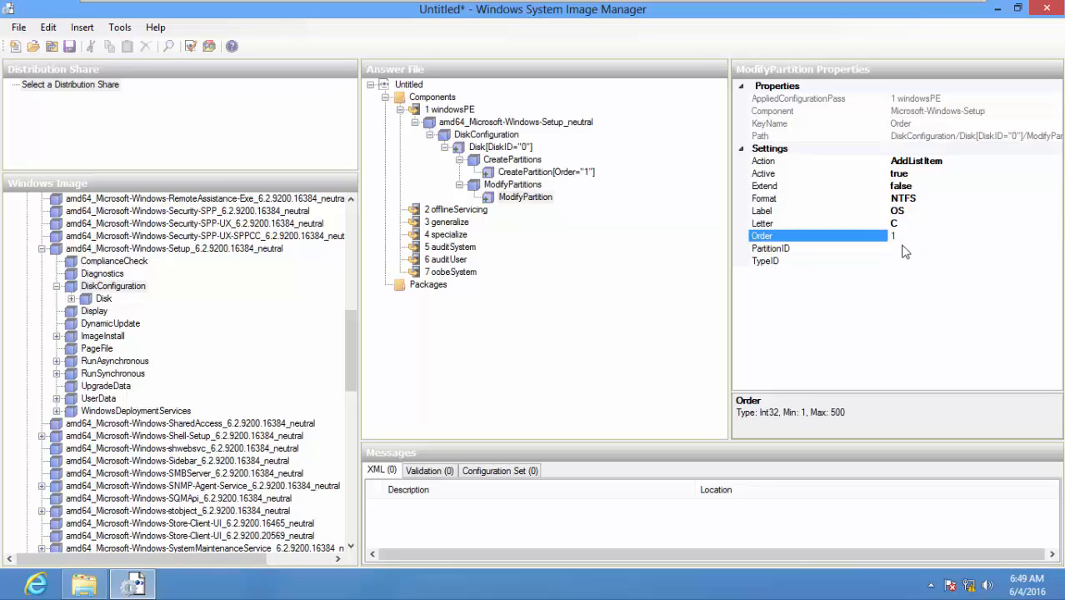
click(906, 249)
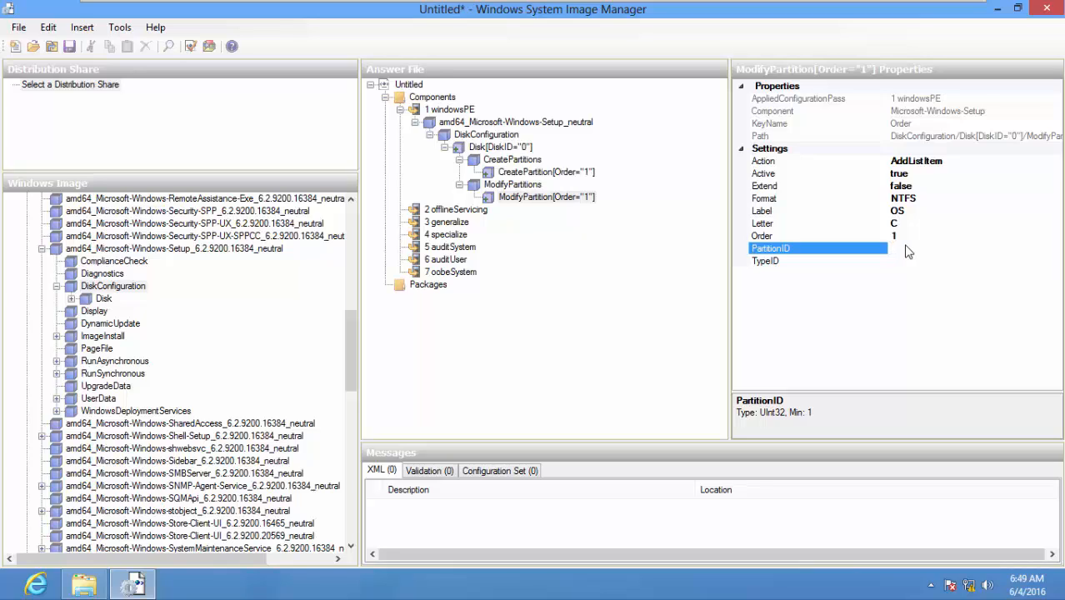
text(1)
click(920, 264)
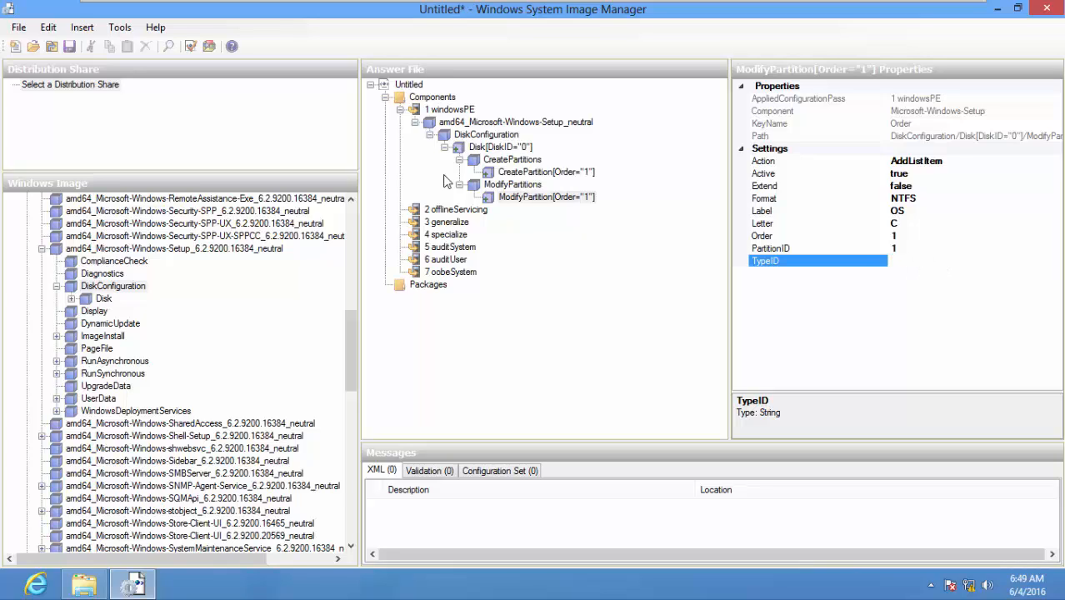
click(911, 248)
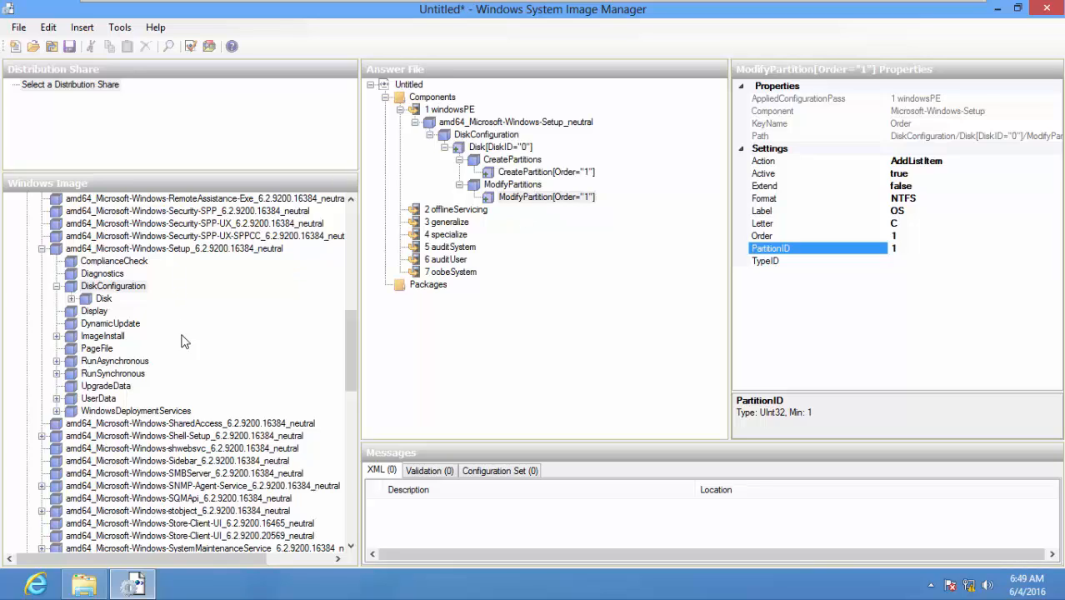
Add the InstallTo setting from the Setup component's ImageInstall > OSImage to pass 1 windowsPE.
click(57, 337)
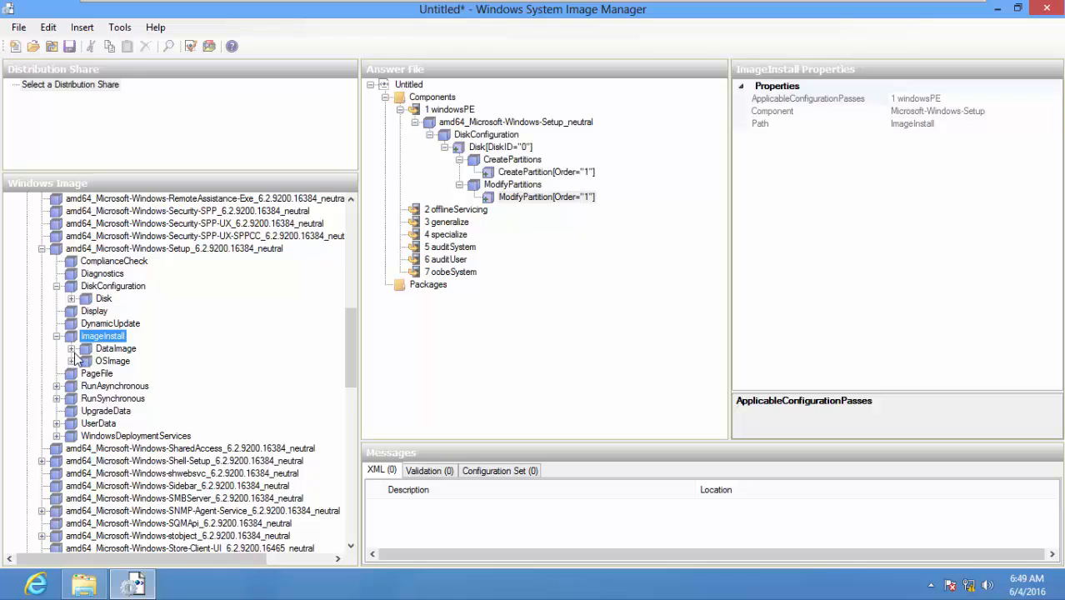
click(73, 362)
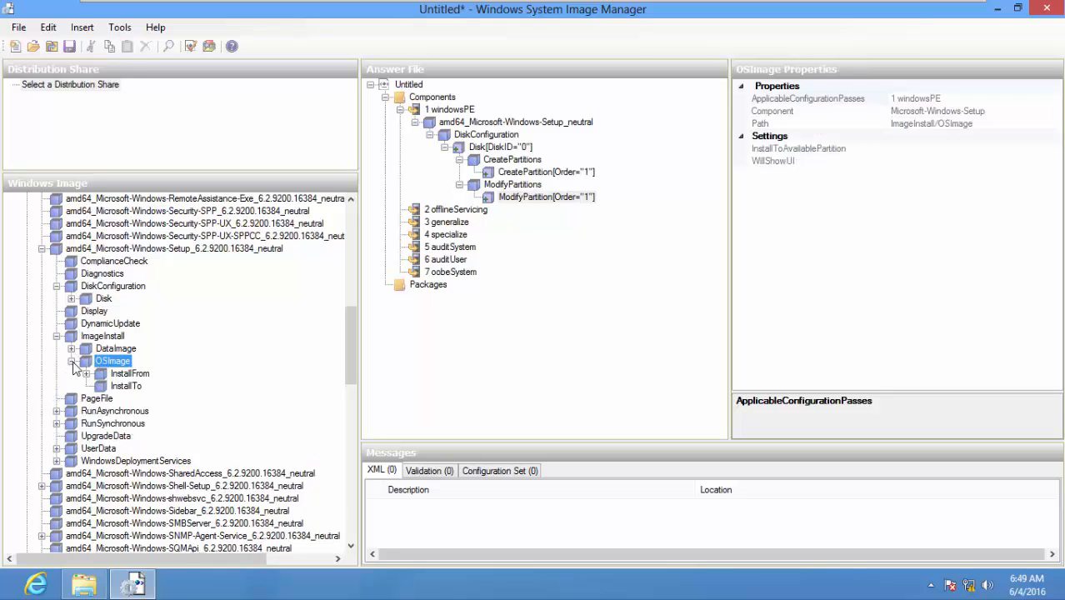
click(129, 386)
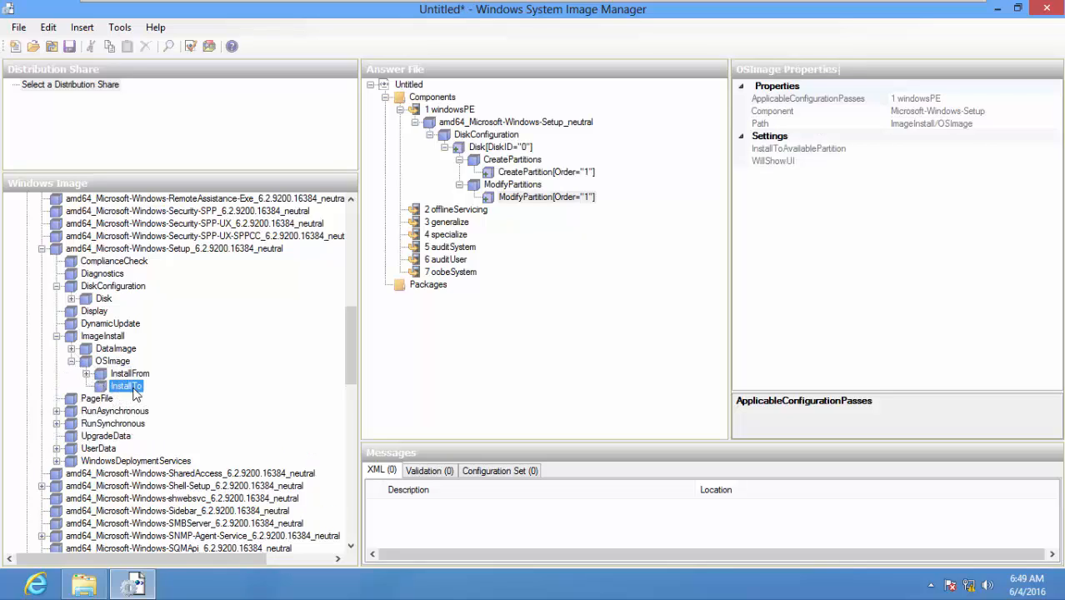
right_click(135, 393)
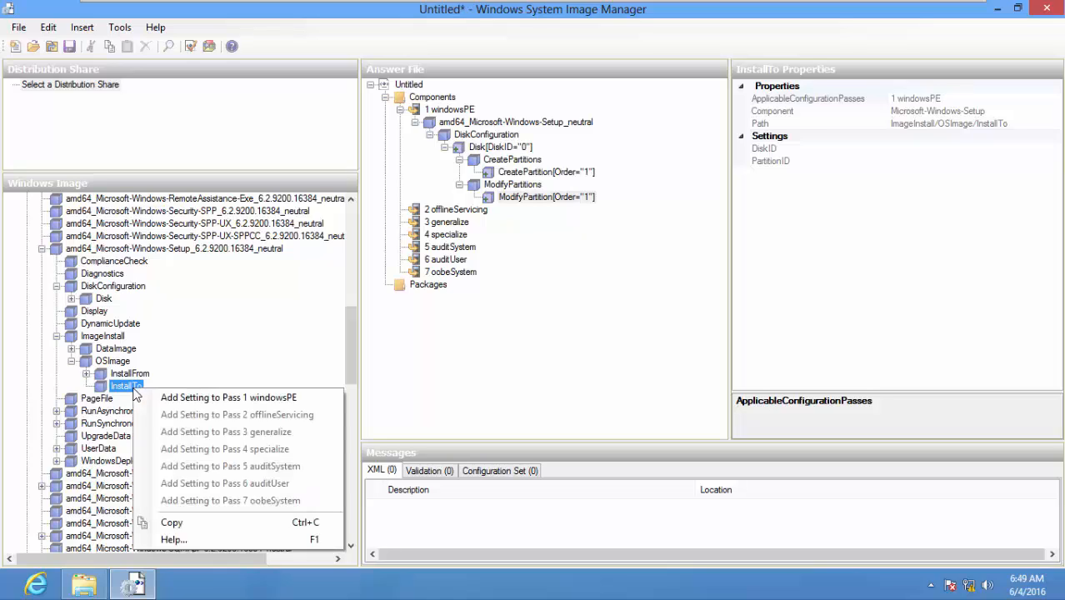
click(239, 400)
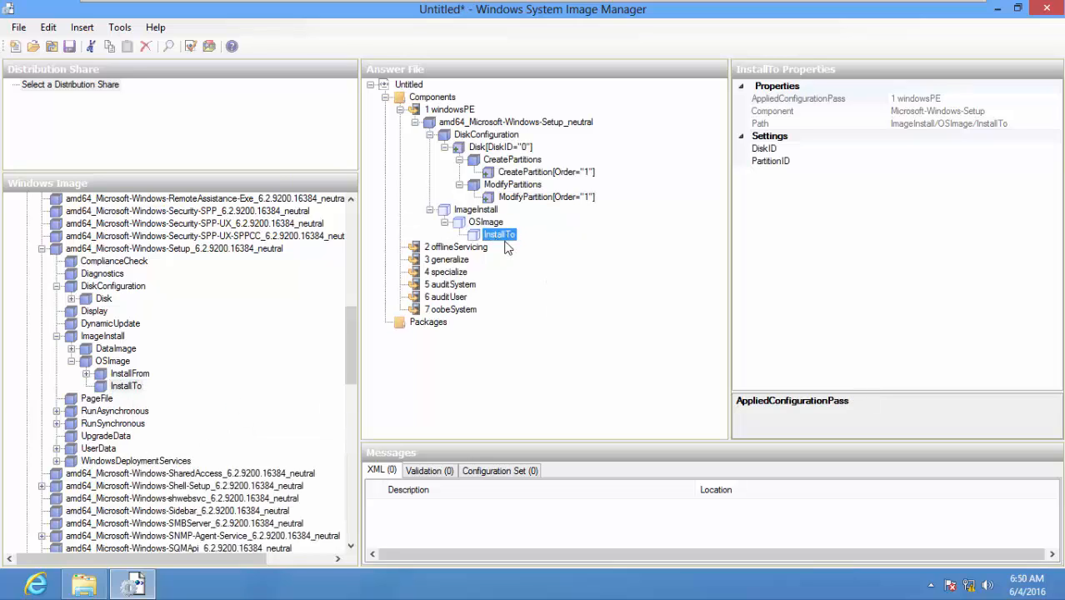
Set InstallTo's DiskID to 0 and its PartitionID to 1.
click(934, 150)
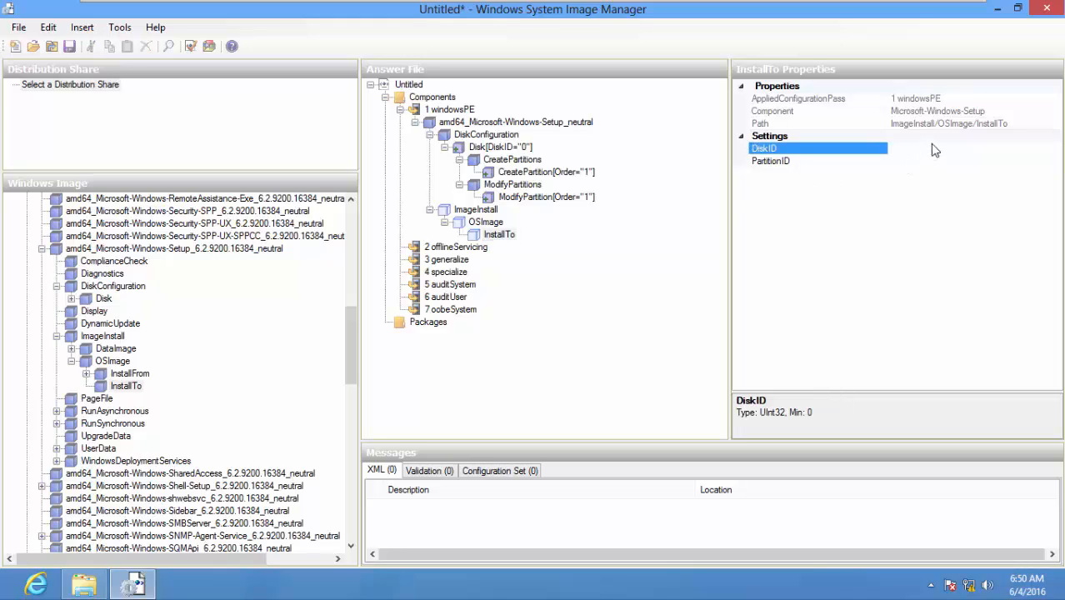
text(0)
click(940, 162)
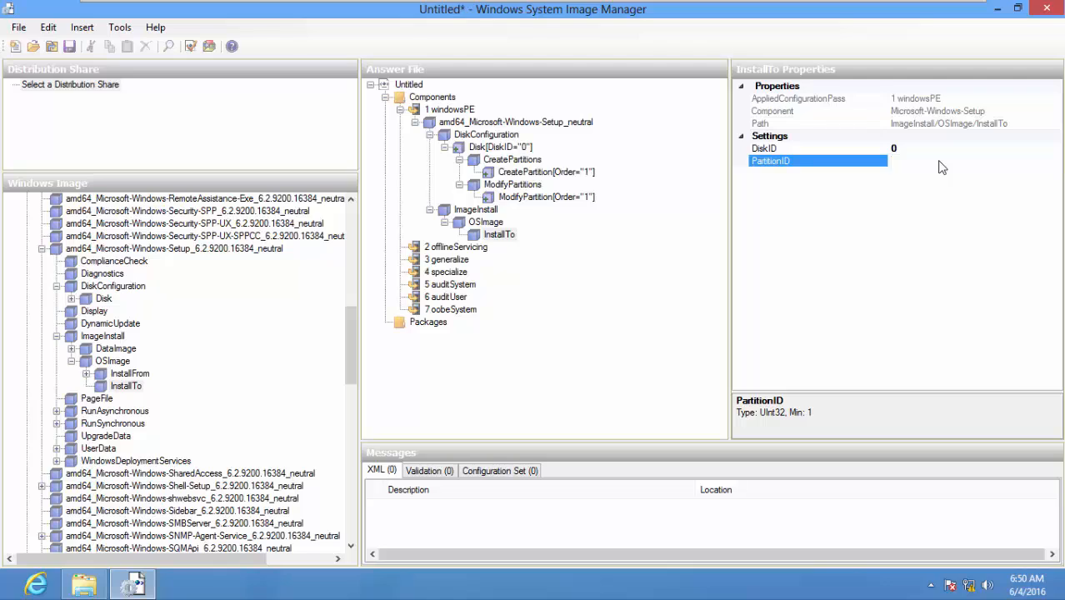
text(1)
Review the settings of the ModifyPartition and CreatePartition entries under disk 0.
click(547, 198)
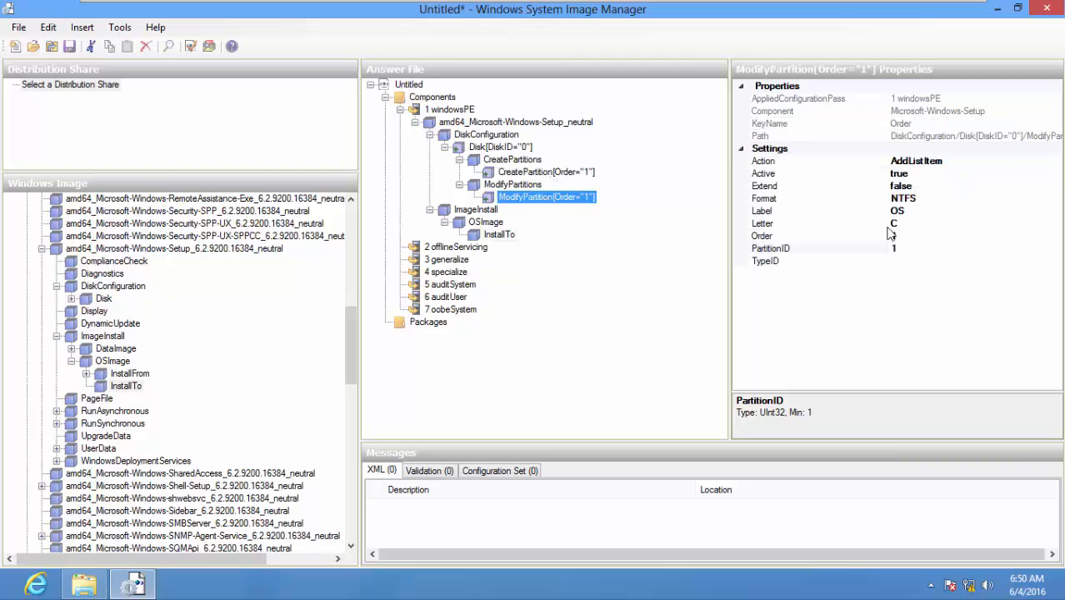
click(890, 235)
text(1)
click(566, 172)
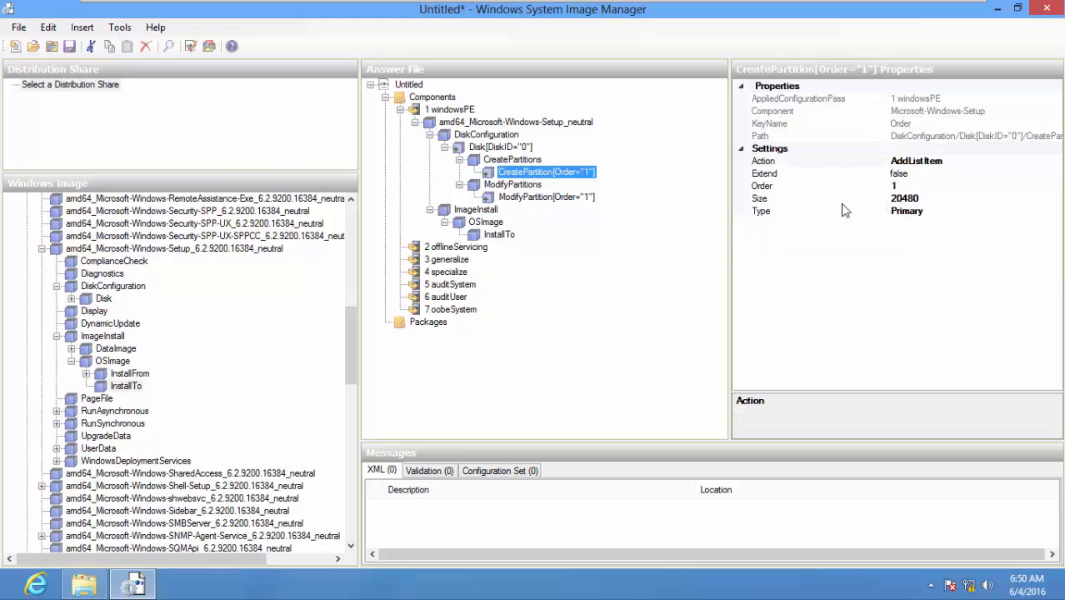
click(526, 167)
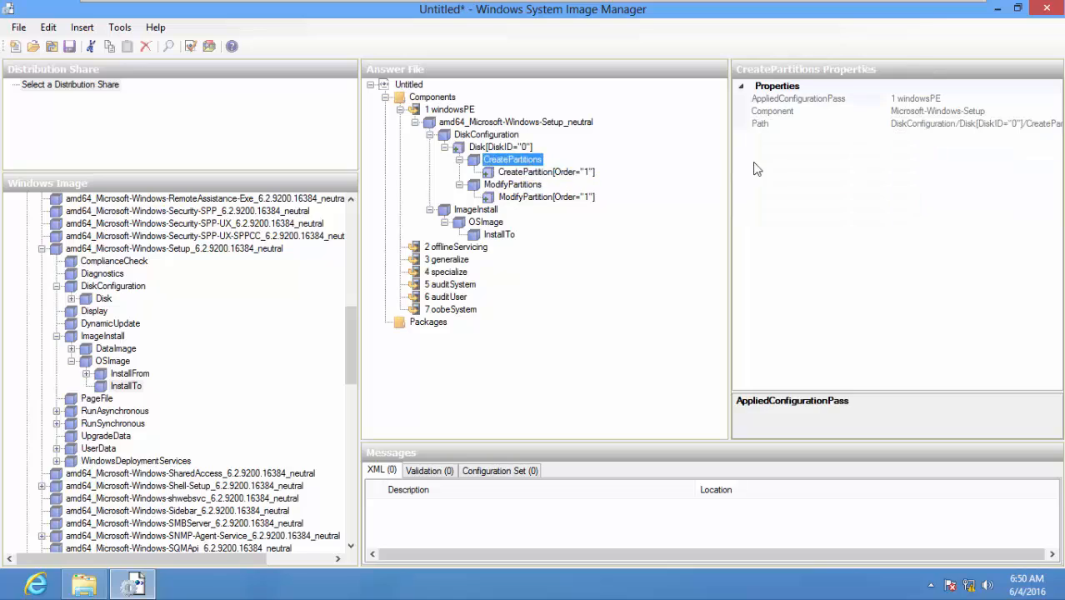
Review the settings of disk 0 and of the InstallTo entry in the answer file.
click(503, 149)
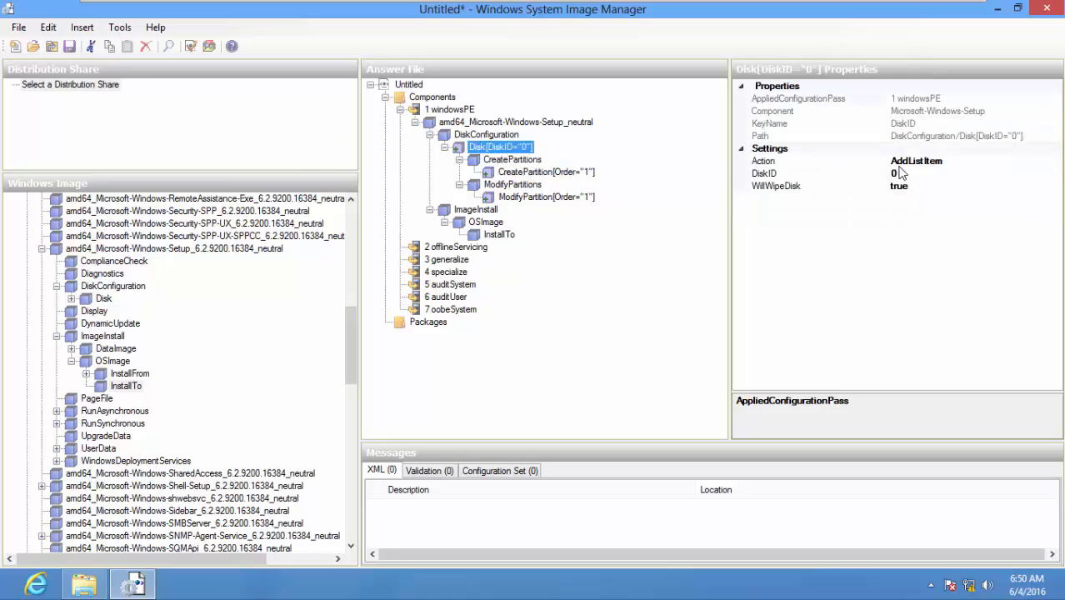
click(505, 235)
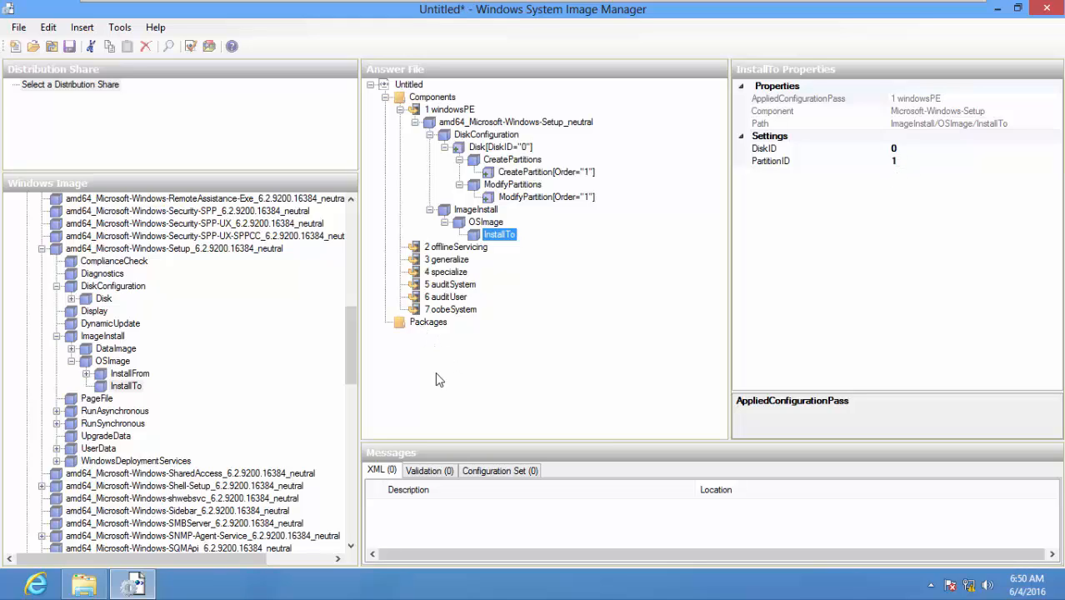
drag(352, 352, 357, 349)
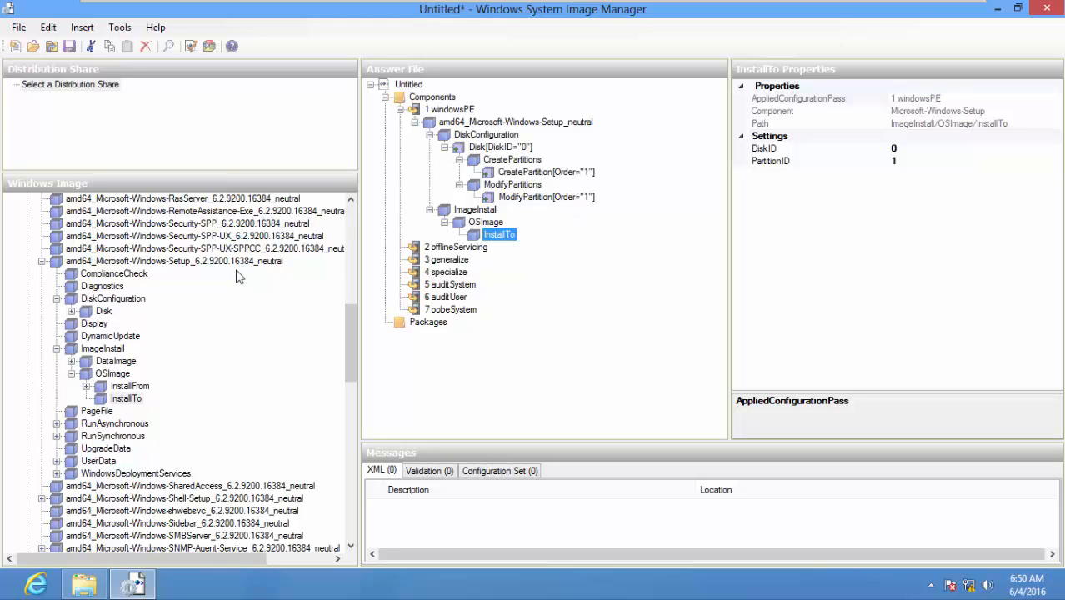
Add the UserData setting from the Setup component to pass 1 windowsPE.
drag(351, 375, 354, 386)
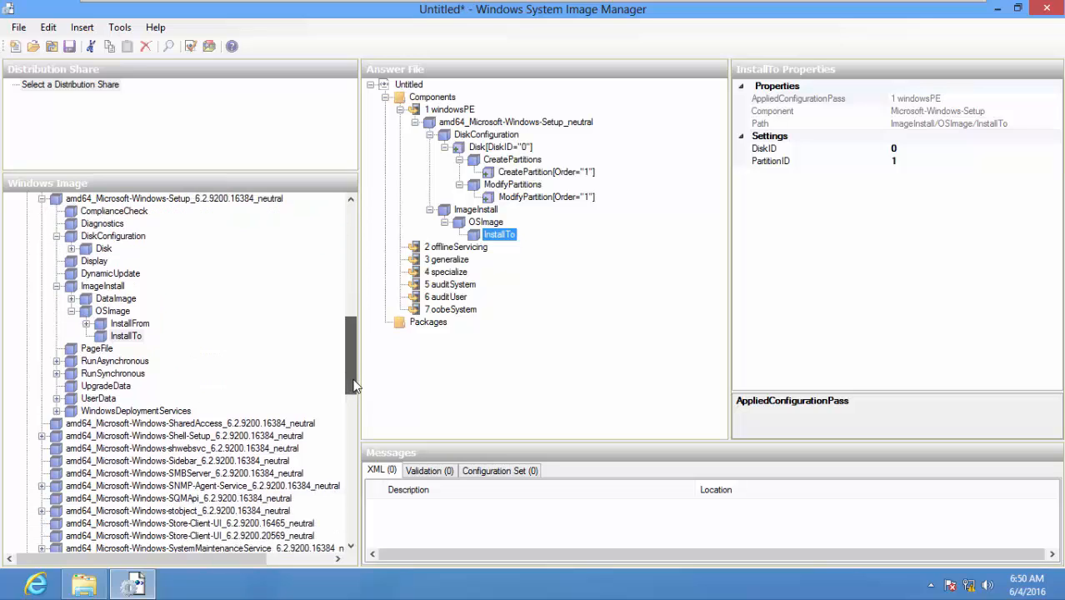
click(56, 400)
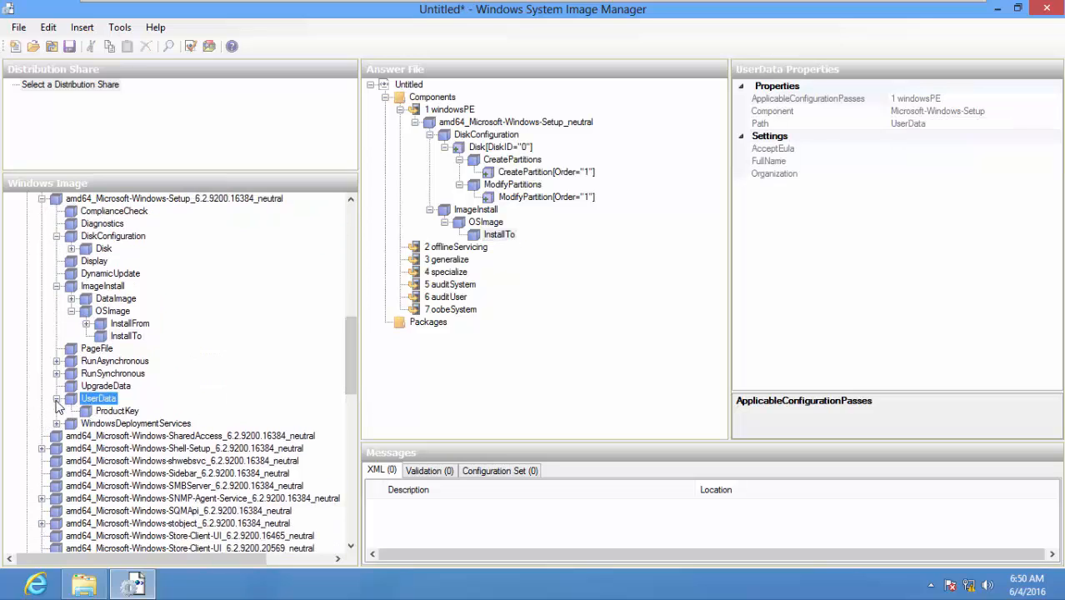
click(113, 412)
right_click(111, 409)
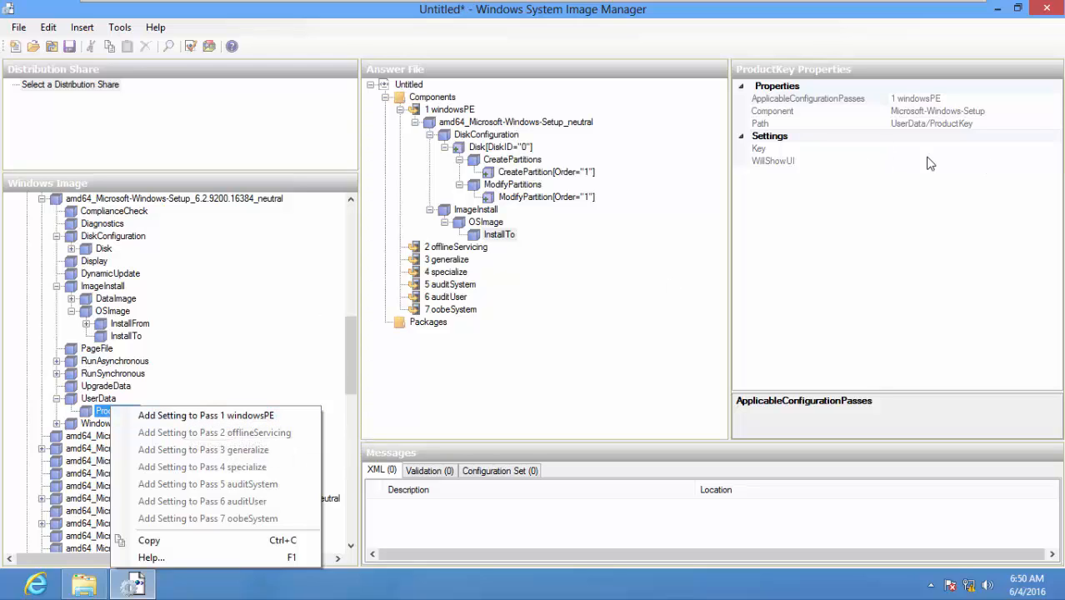
click(105, 399)
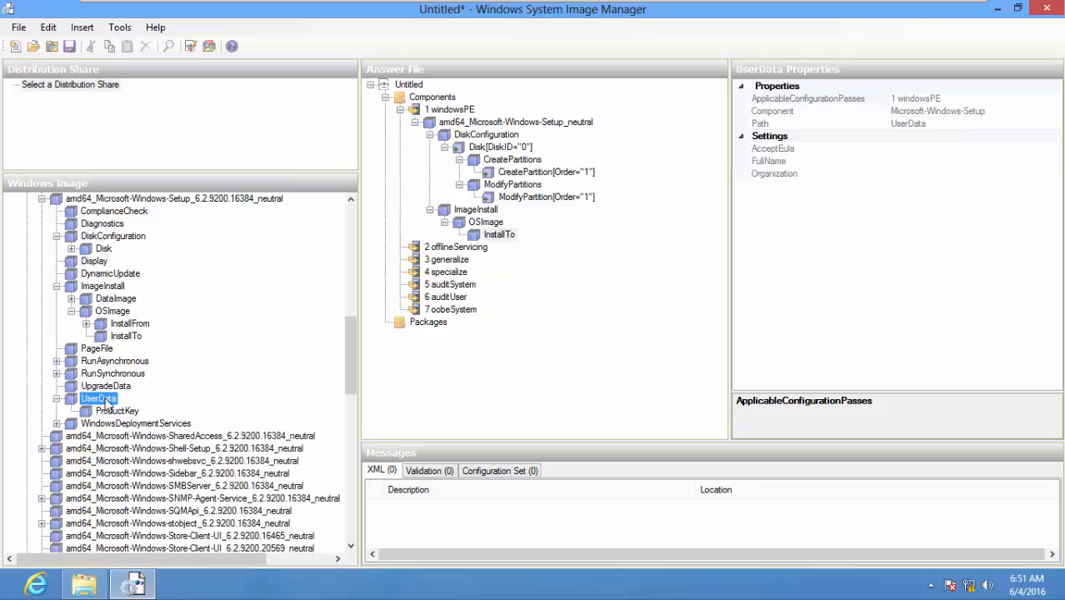
right_click(100, 401)
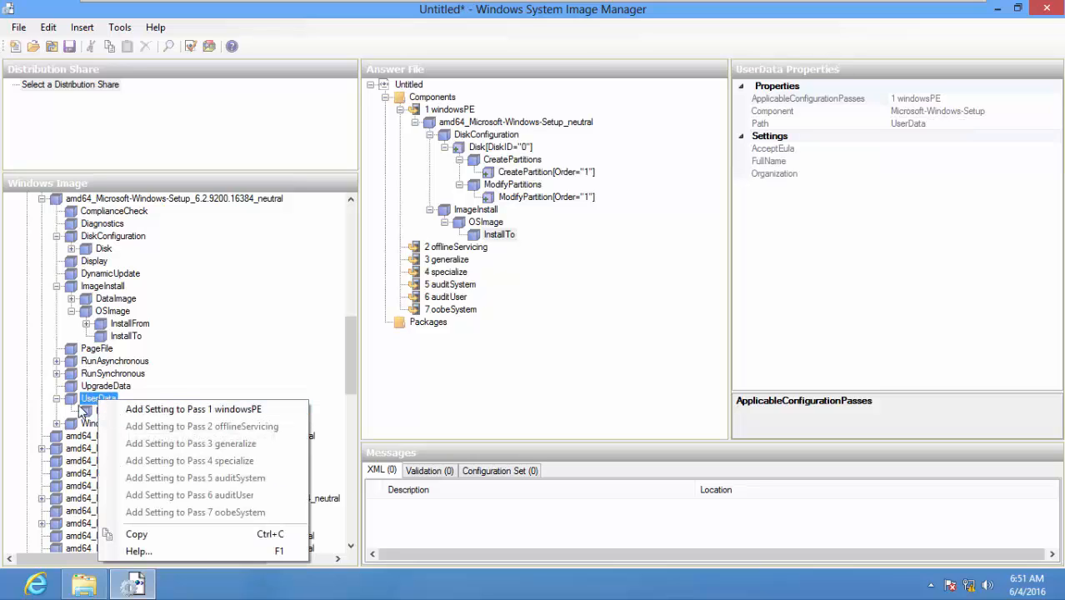
click(924, 150)
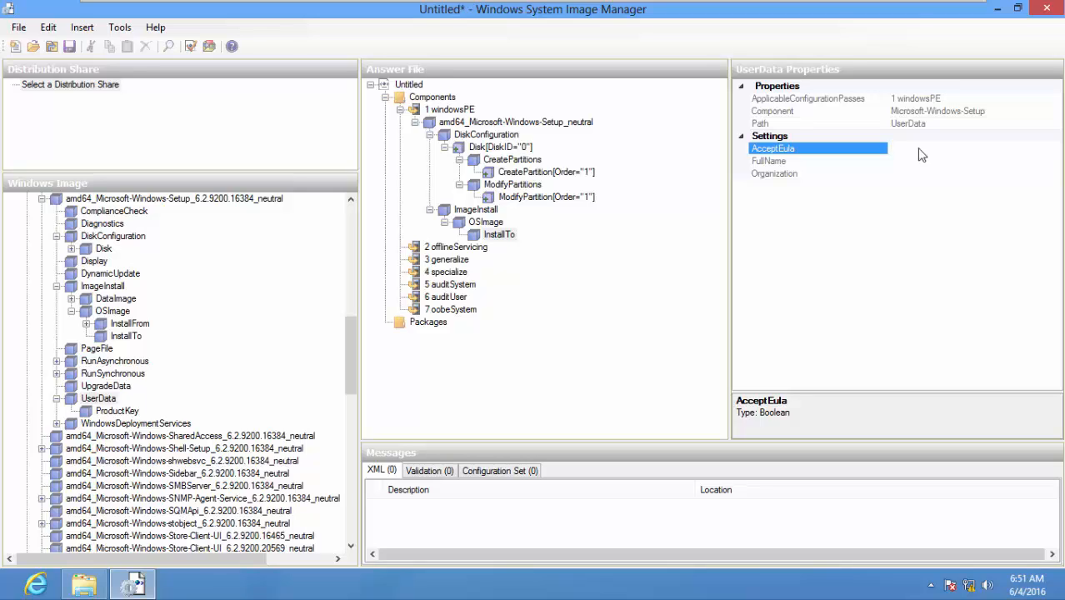
right_click(99, 401)
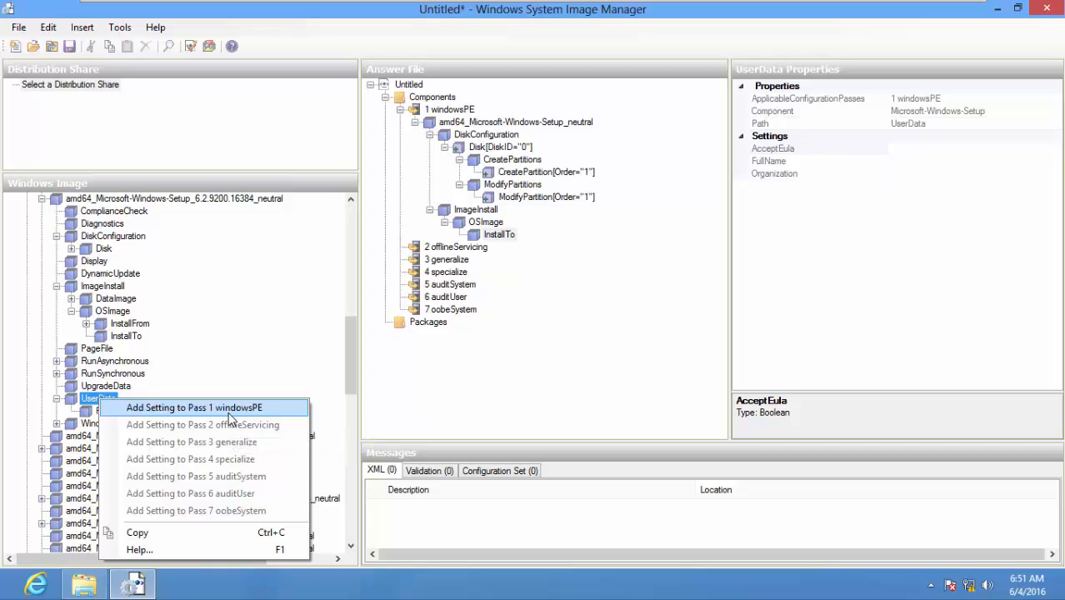
right_click(91, 401)
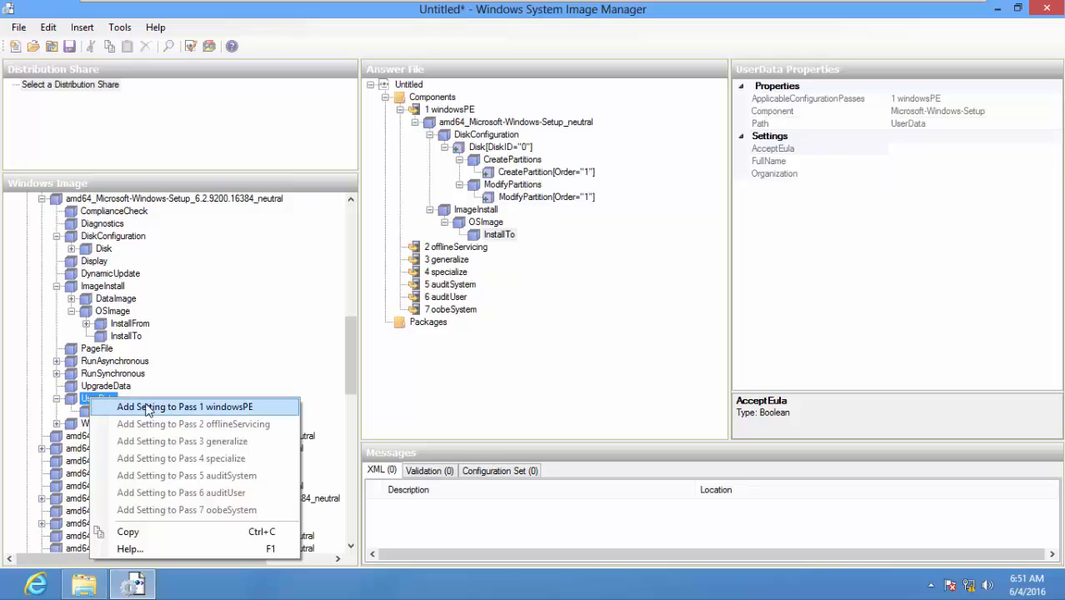
click(181, 406)
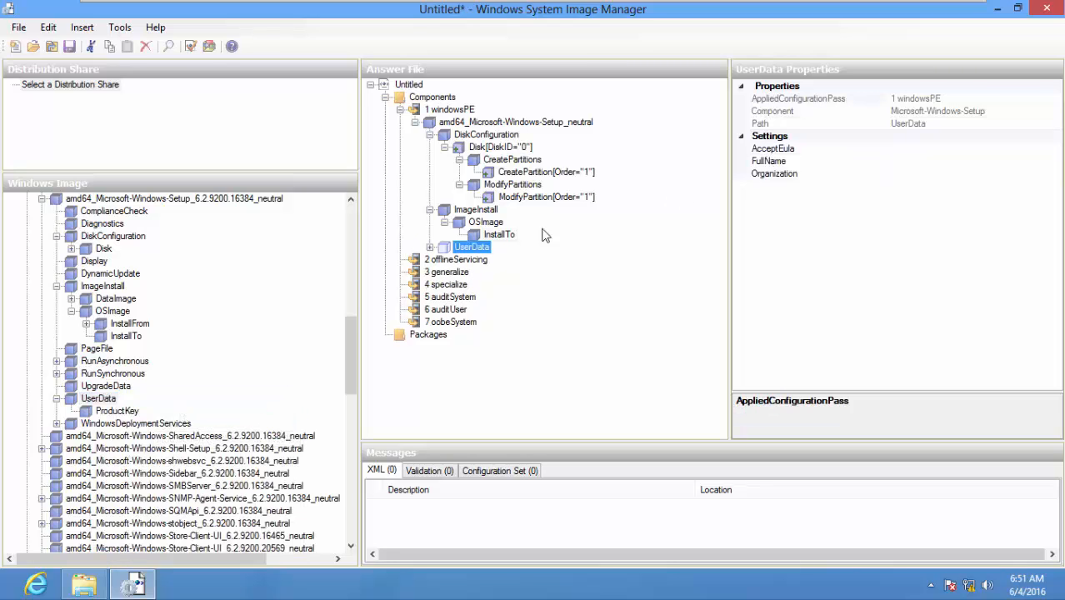
Expand UserData in the answer file and set its AcceptEula to true.
click(430, 248)
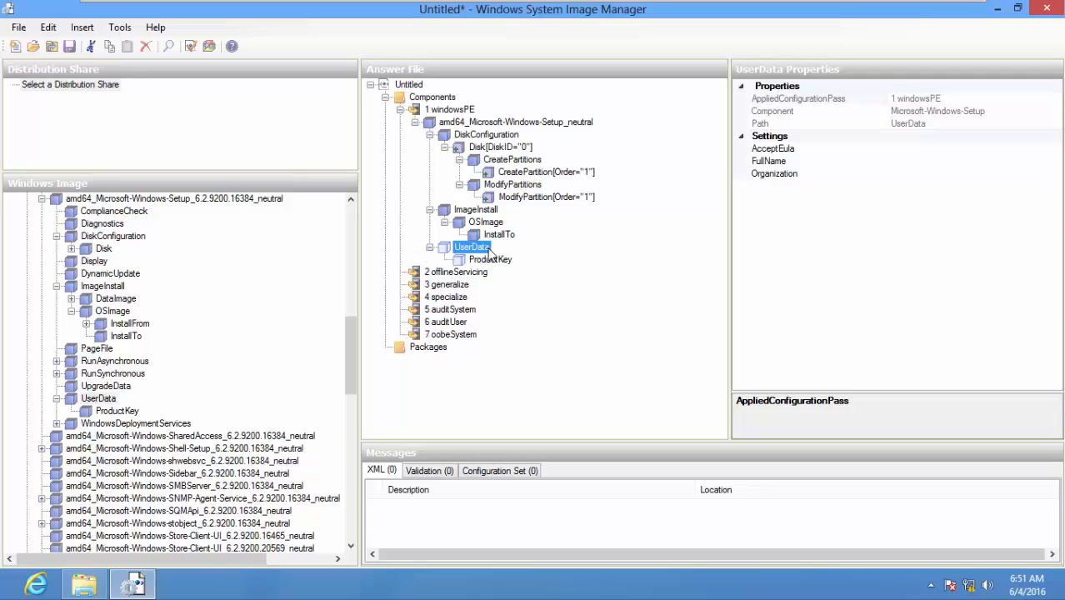
click(924, 150)
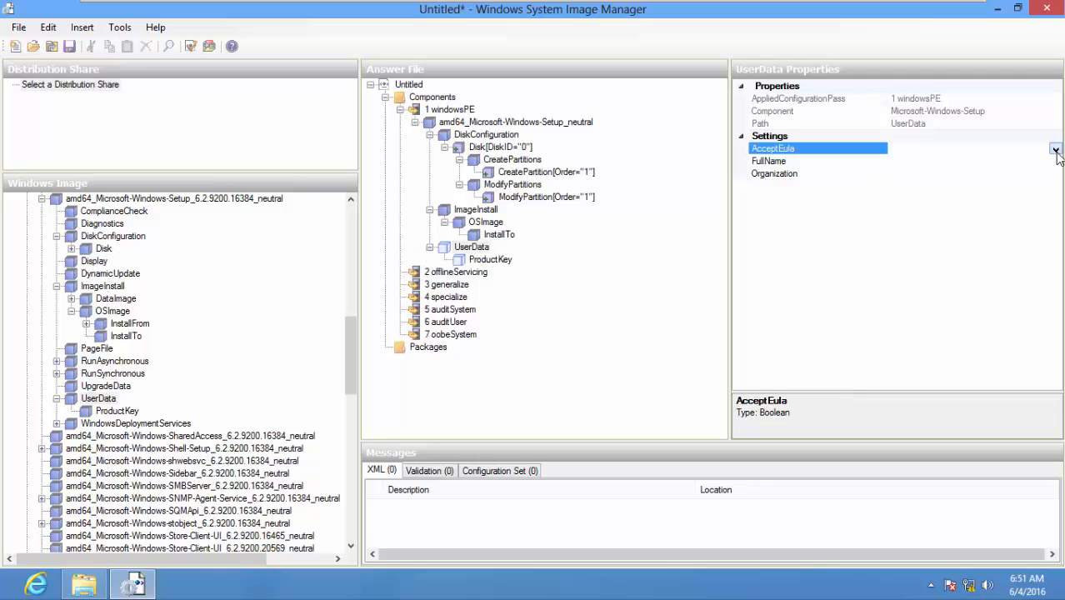
click(1055, 150)
click(941, 162)
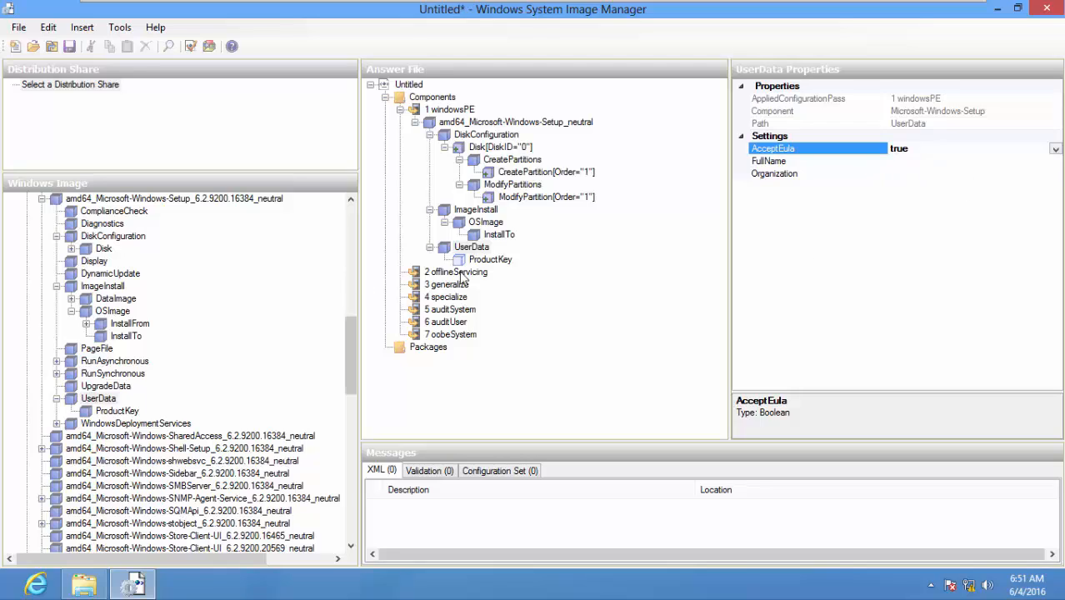
Delete the ProductKey entry from UserData in the answer file.
click(490, 261)
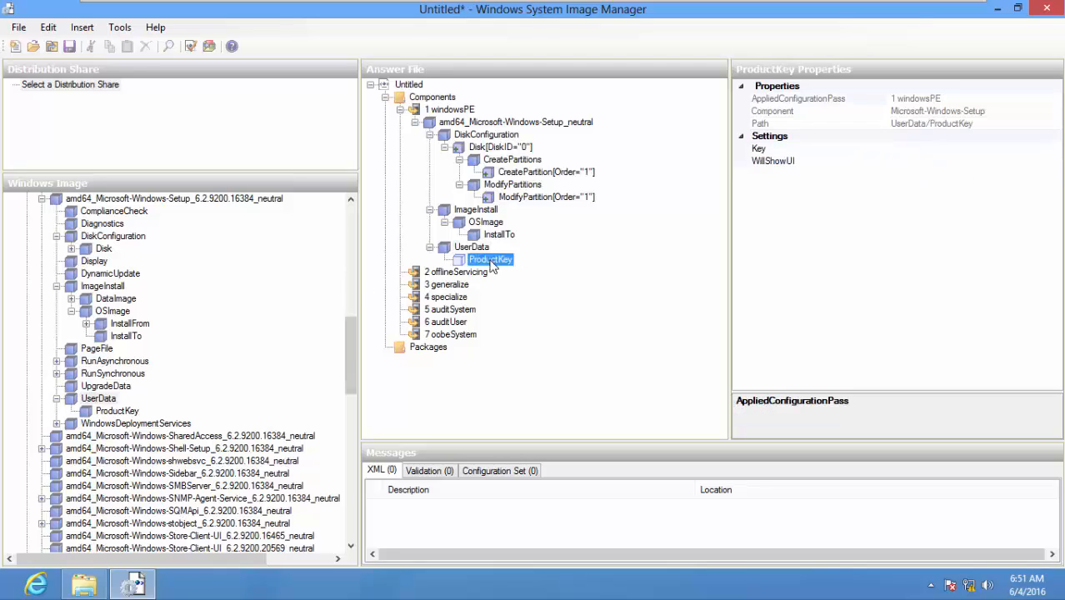
click(942, 152)
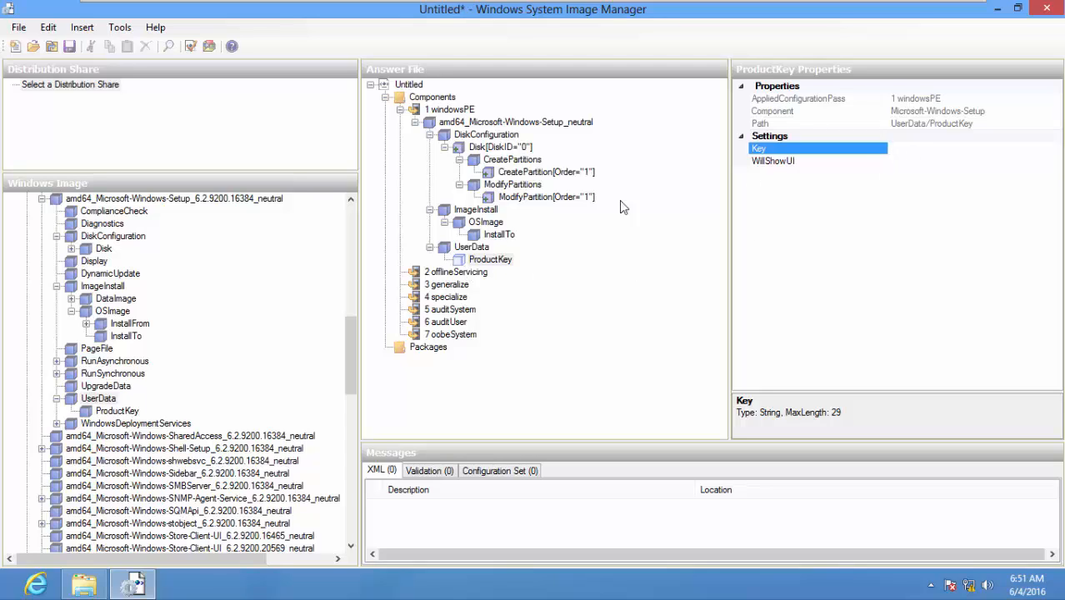
right_click(475, 262)
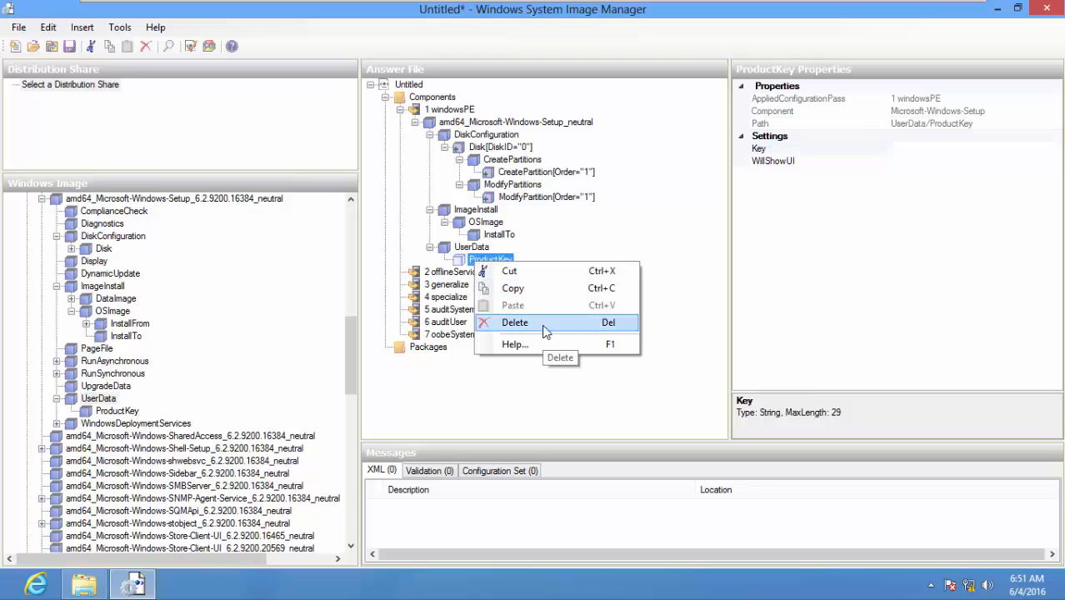
click(543, 331)
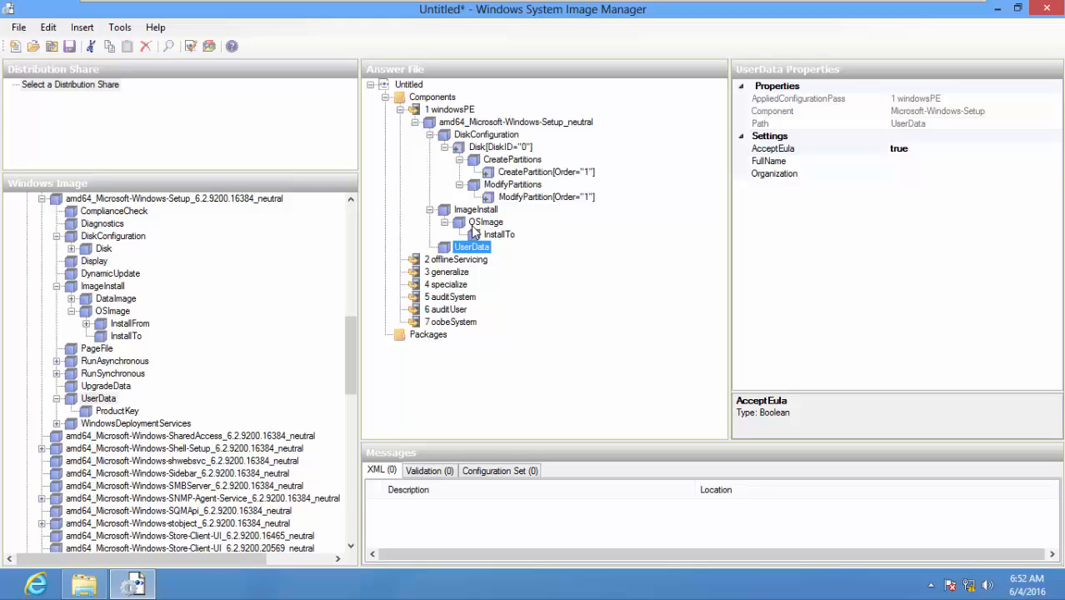
Validate the answer file and recheck the settings of disk 0 and InstallTo.
click(191, 48)
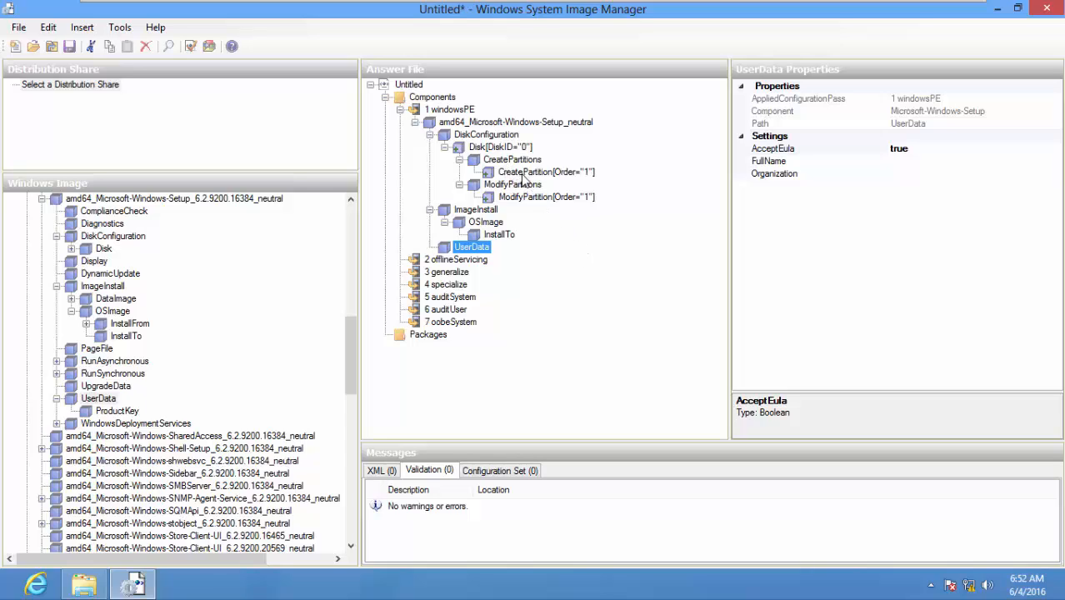
click(510, 149)
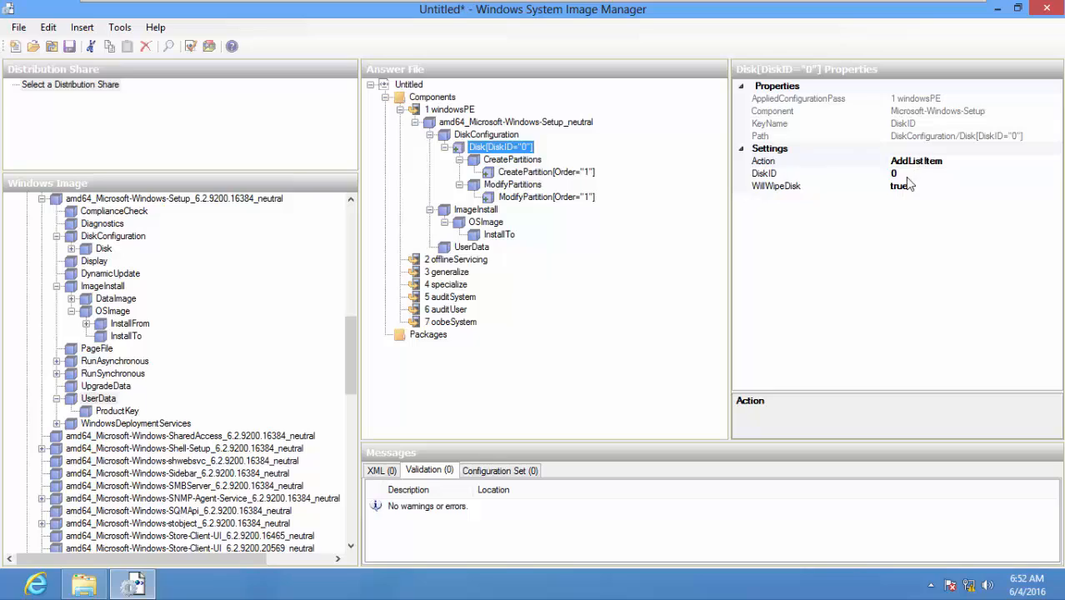
click(496, 237)
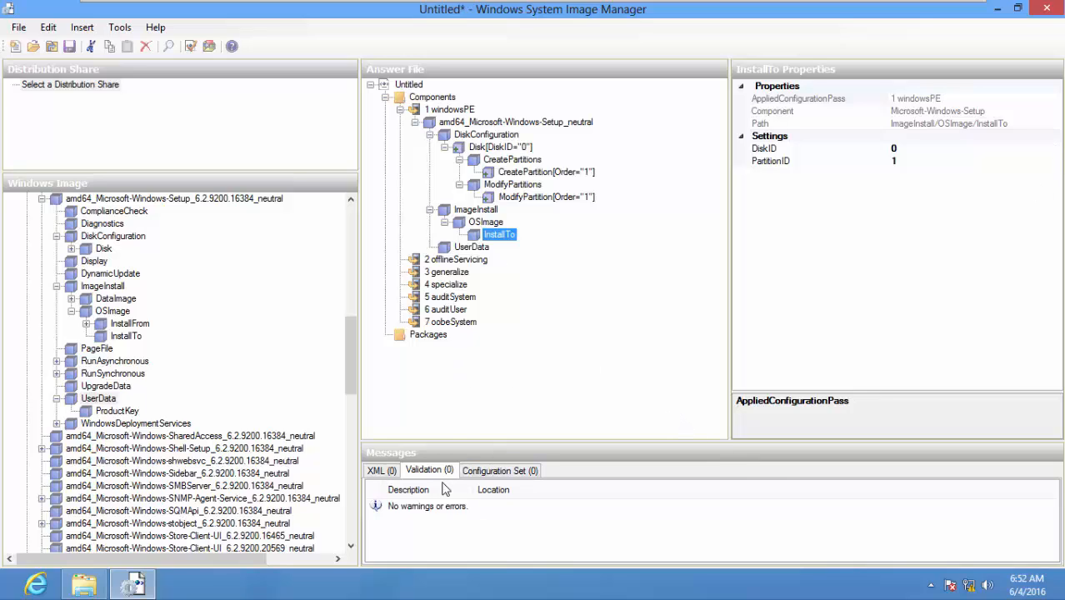
click(191, 48)
click(343, 362)
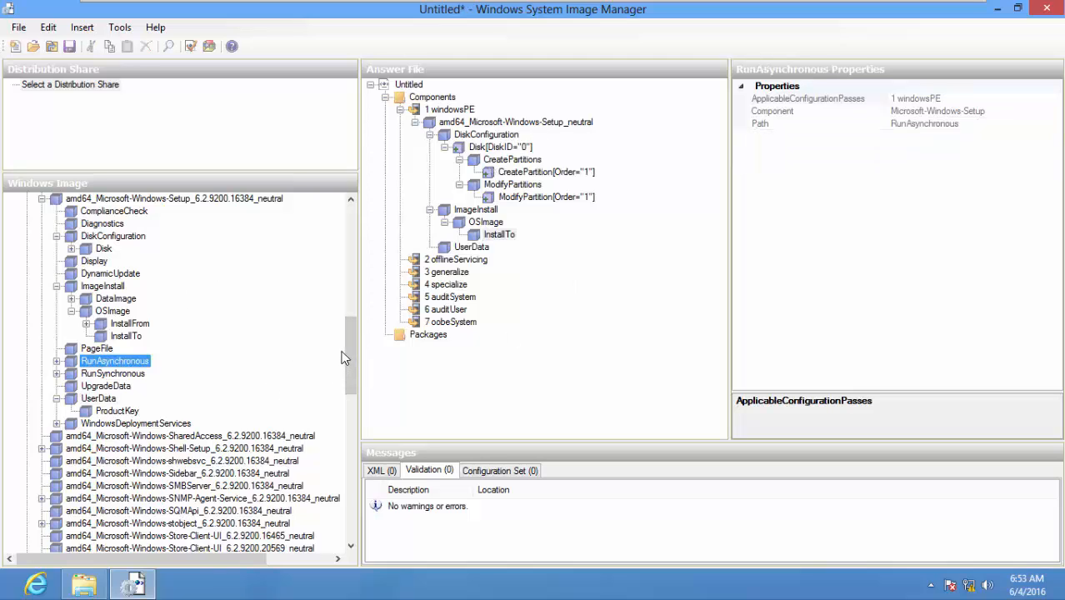
key(Up)
drag(347, 331, 360, 215)
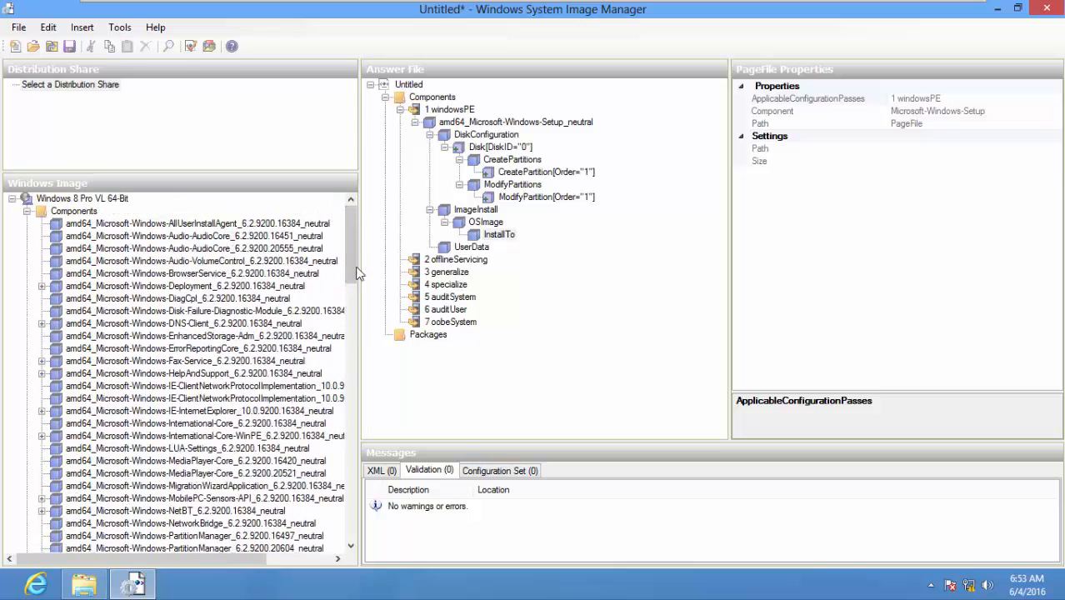
mouse_move(351, 256)
mouse_down()
mouse_move(330, 517)
mouse_move(345, 261)
mouse_up()
Save the answer file as Autounattend.xml in the Answer Image folder on the Desktop.
click(19, 30)
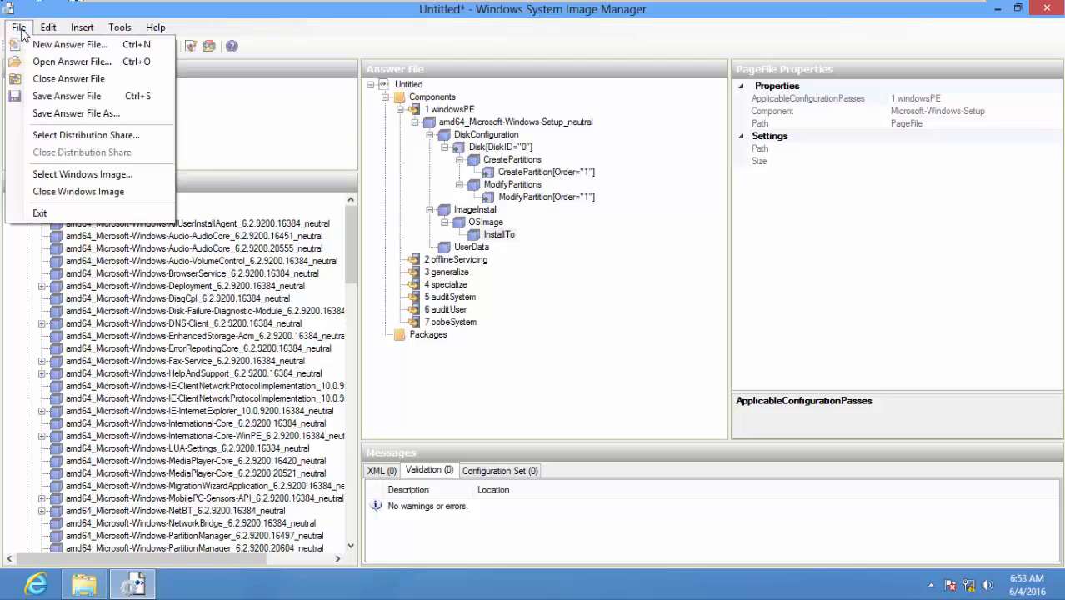
click(47, 101)
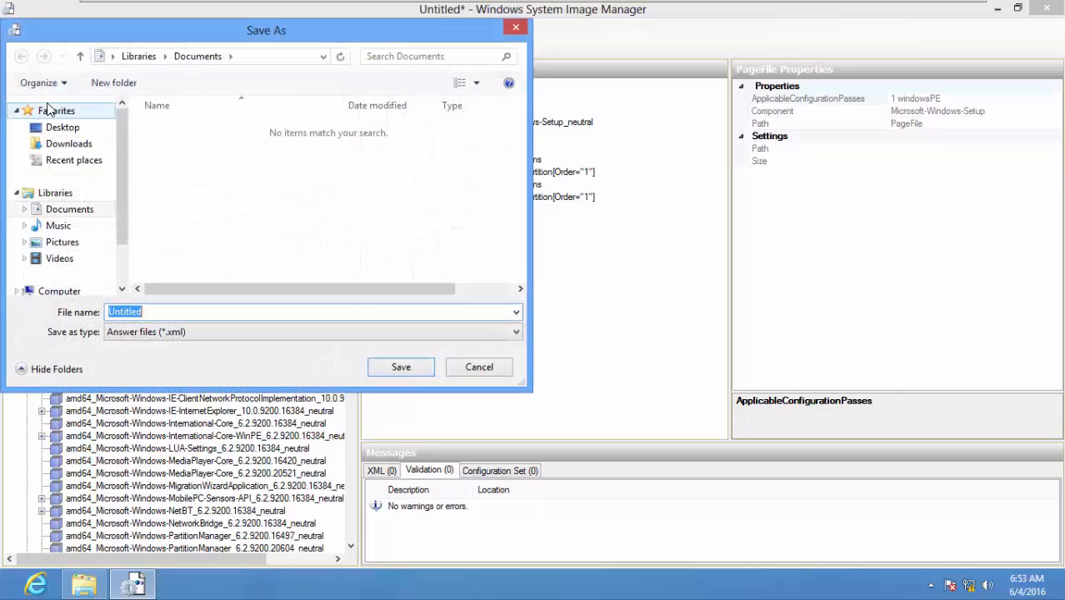
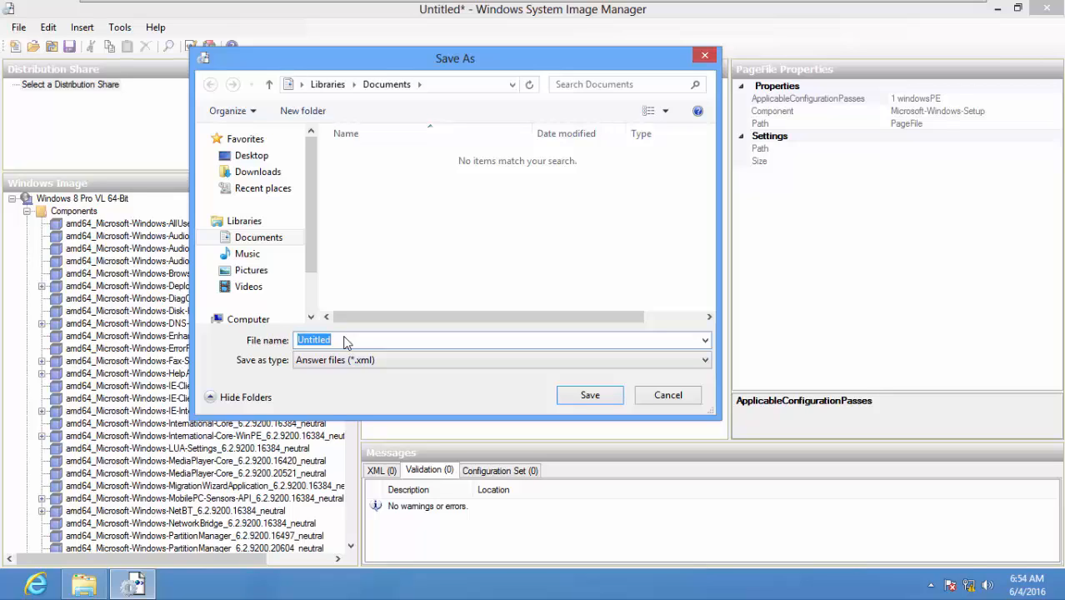
text(Autounattend.xml)
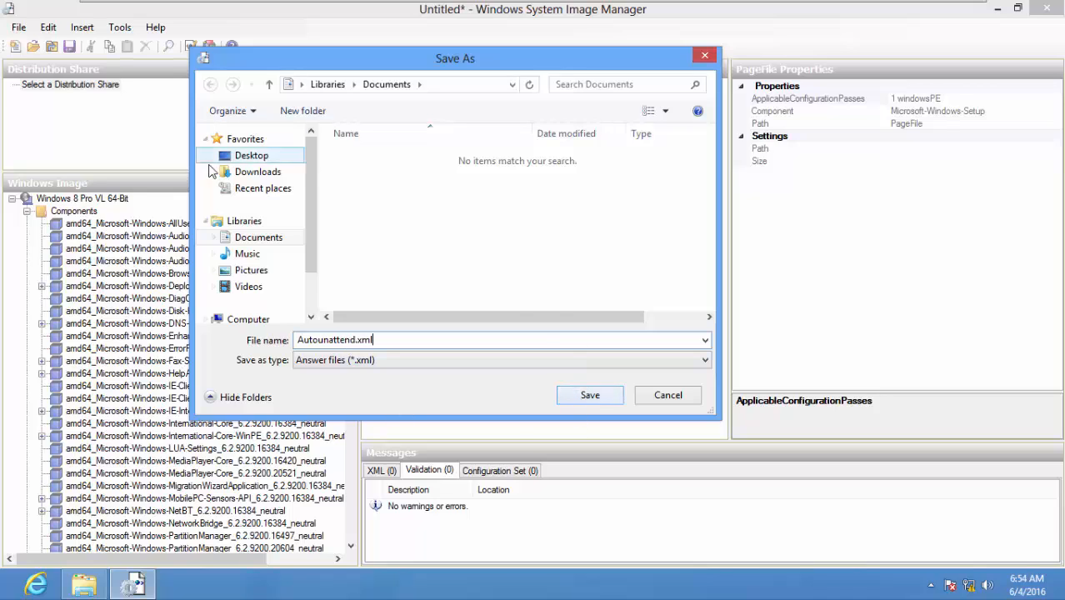
click(250, 155)
scroll(550, 213, down, 1)
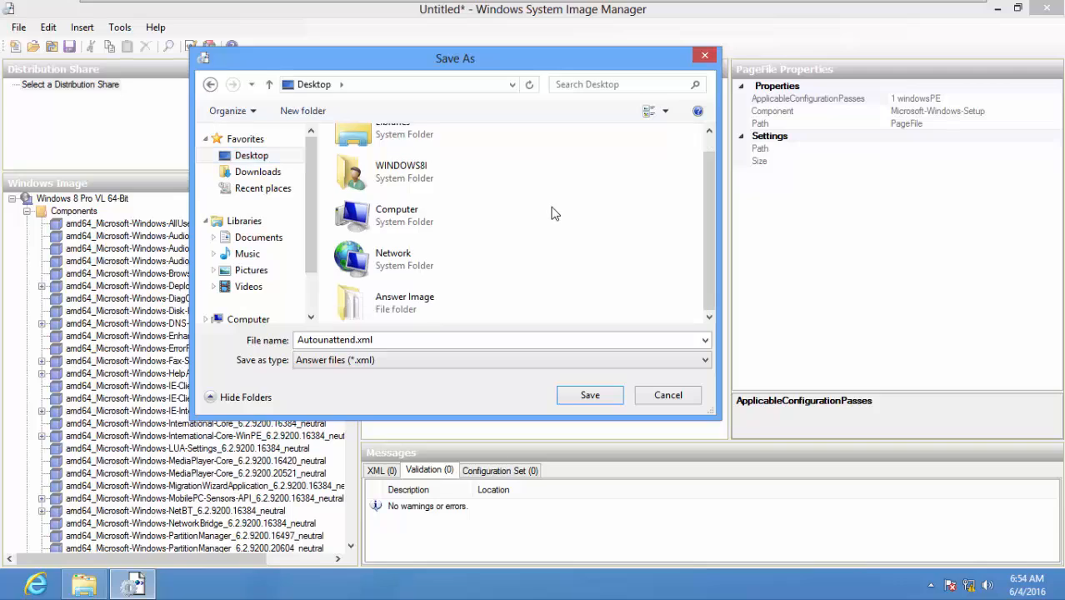
click(420, 304)
double_click(419, 303)
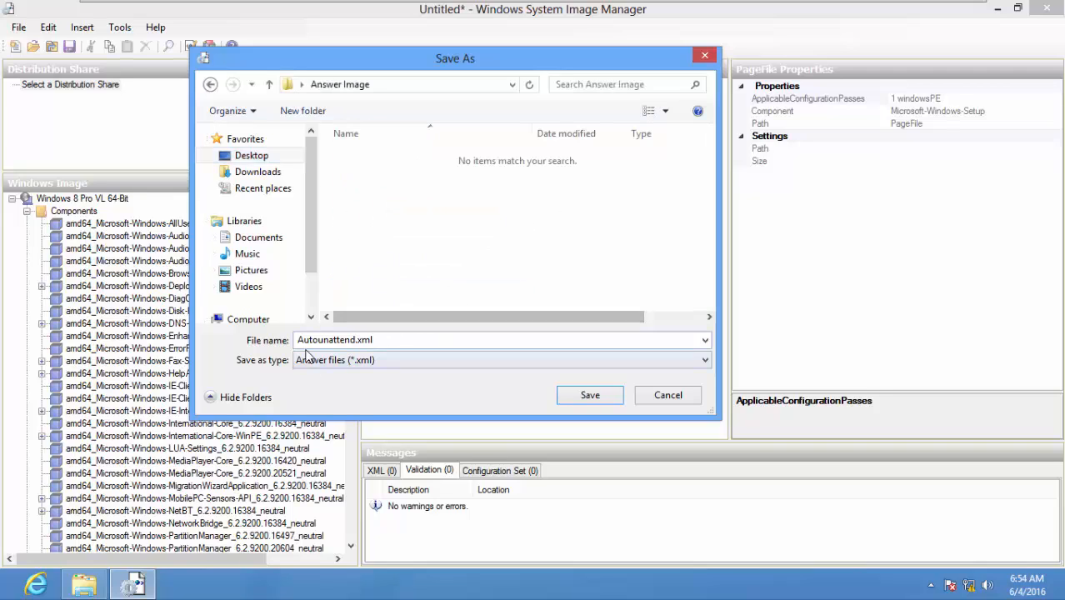
click(589, 397)
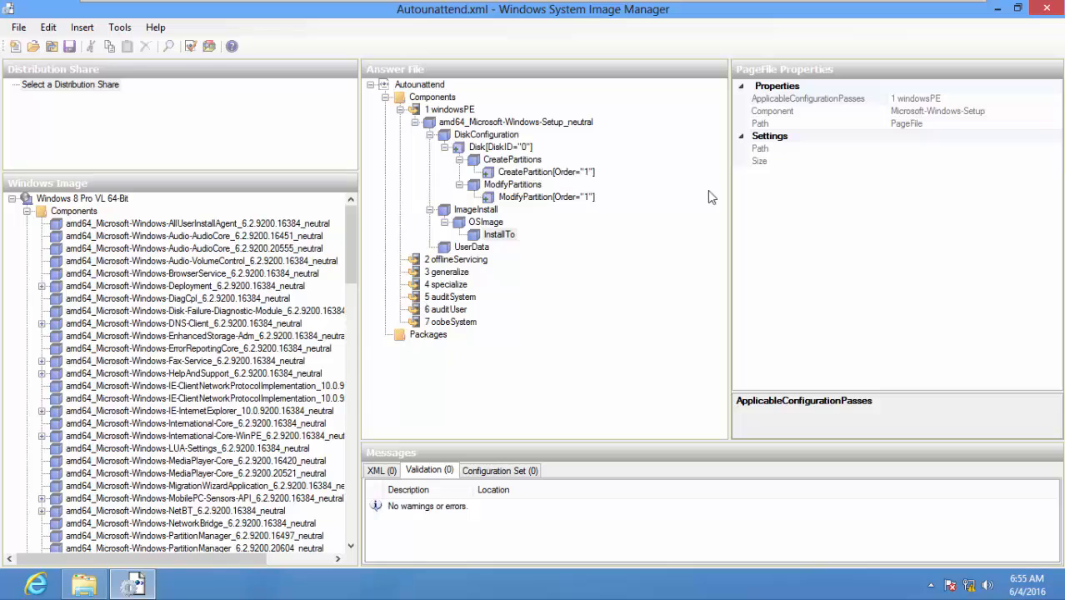
Close Windows System Image Manager and open the Autounattend file from the Answer Image folder in Internet Explorer.
click(1047, 10)
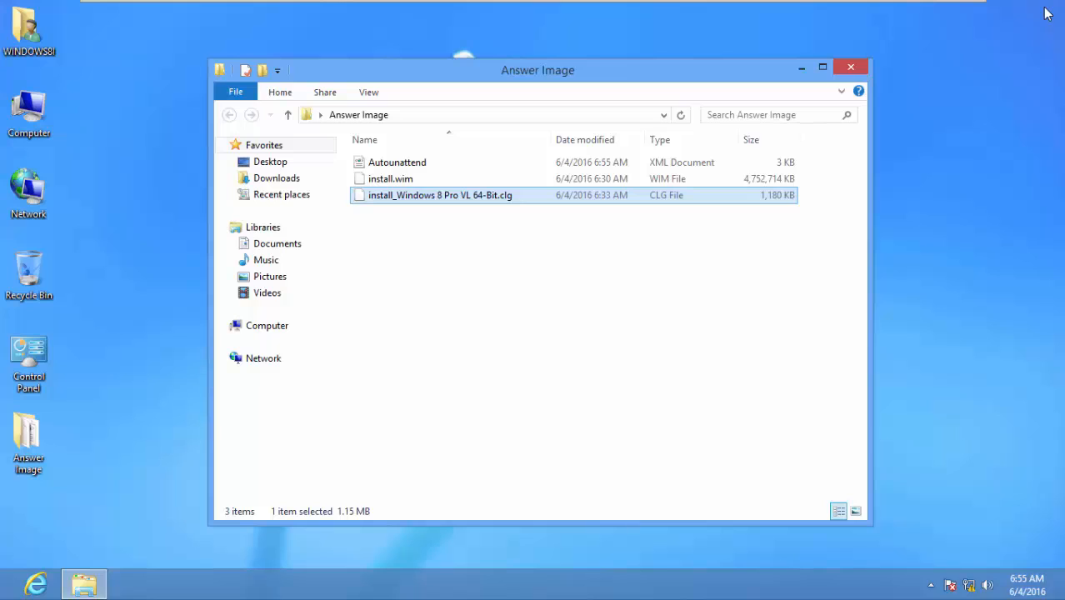
click(410, 167)
right_click(409, 167)
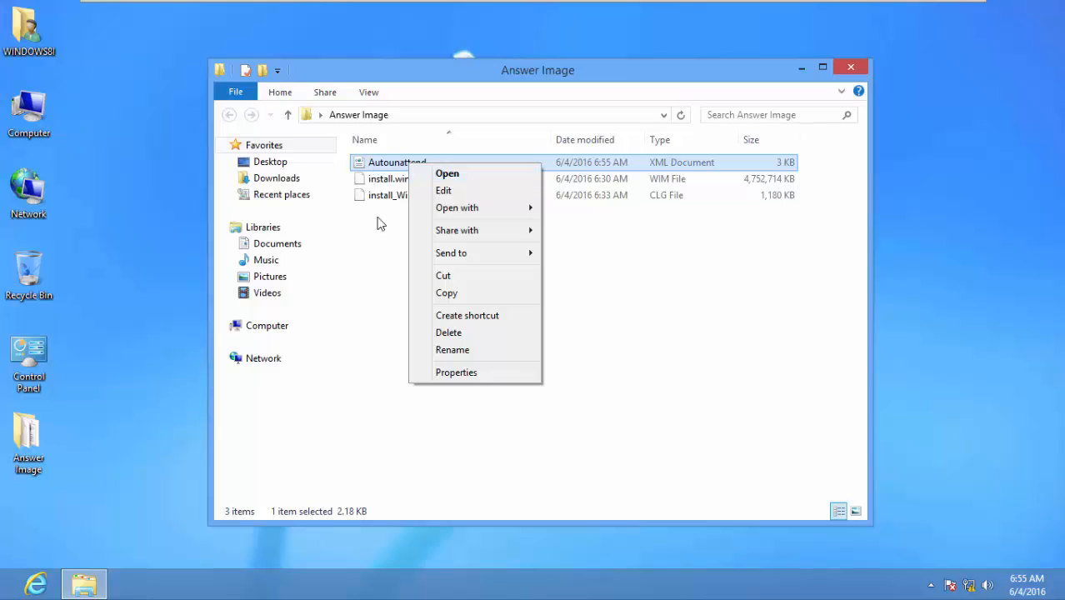
click(380, 247)
click(410, 170)
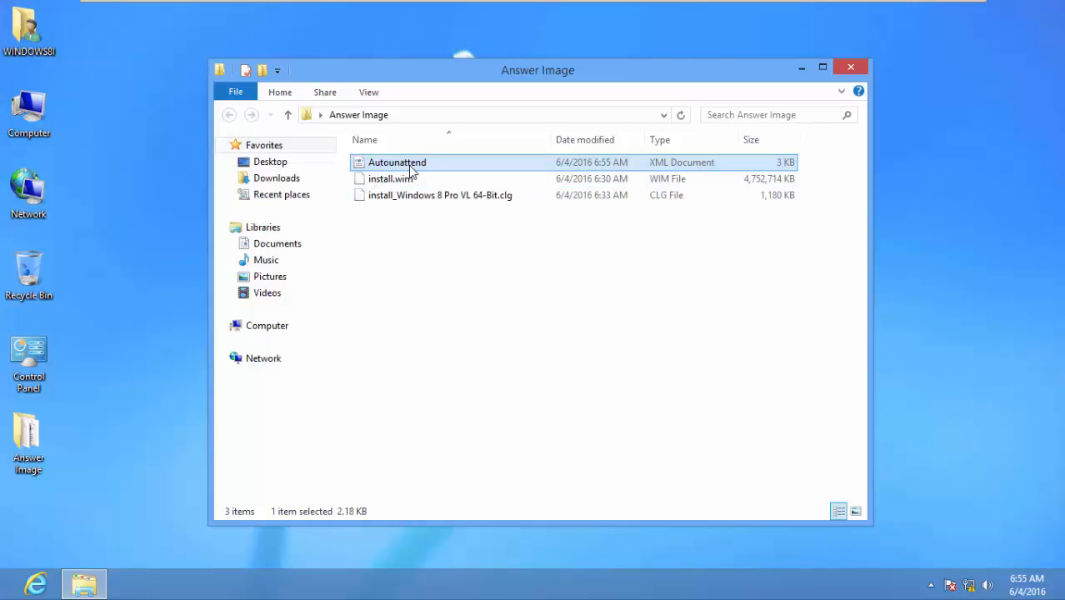
double_click(411, 170)
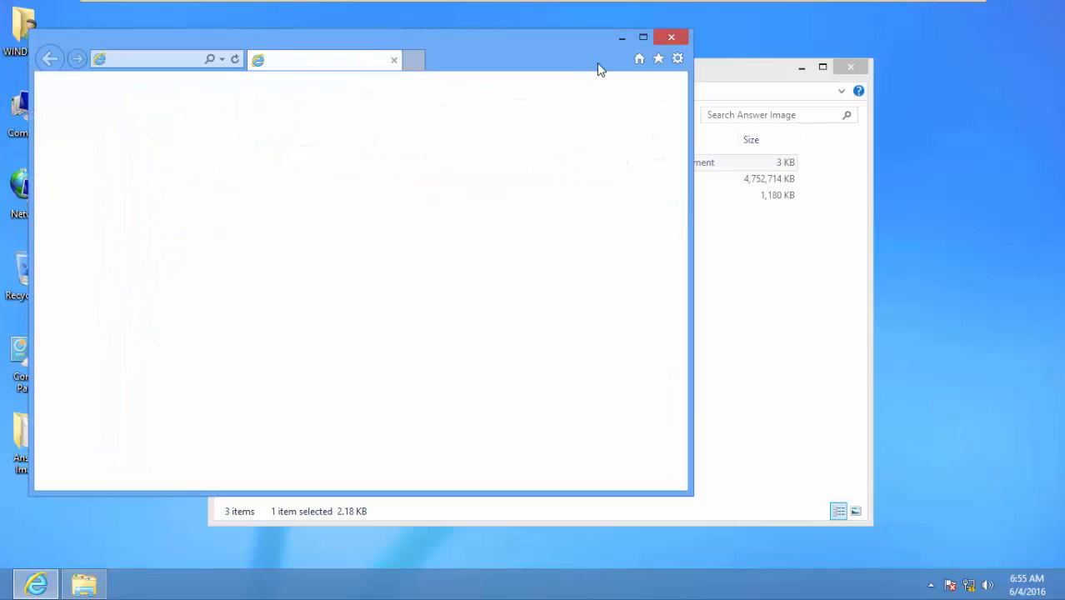
Review the full Autounattend XML in the maximized browser, and close the browser and the Answer Image folder.
click(644, 38)
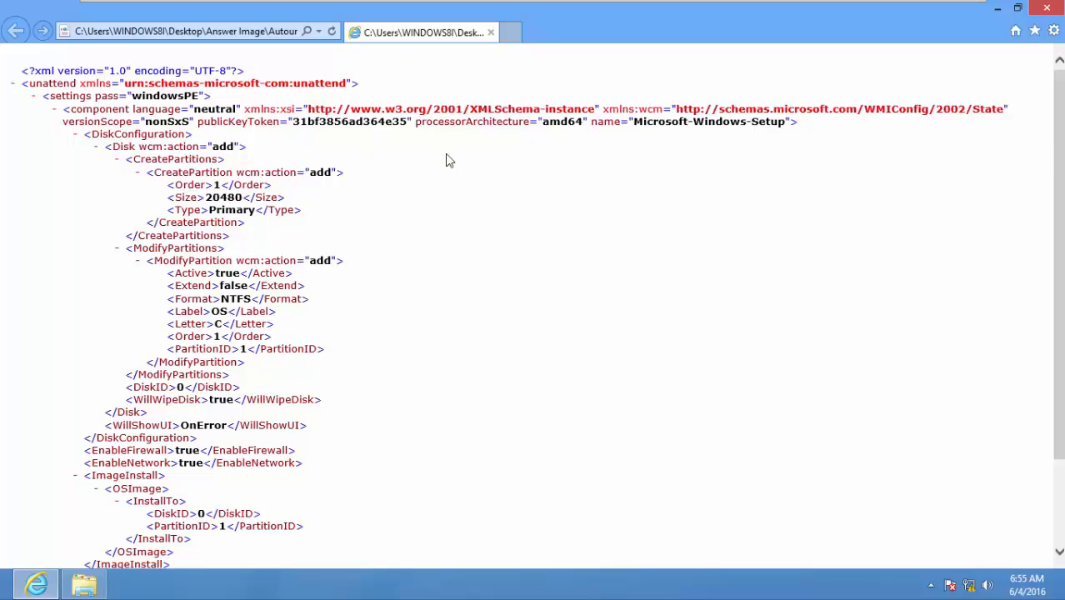
scroll(448, 160, down, 3)
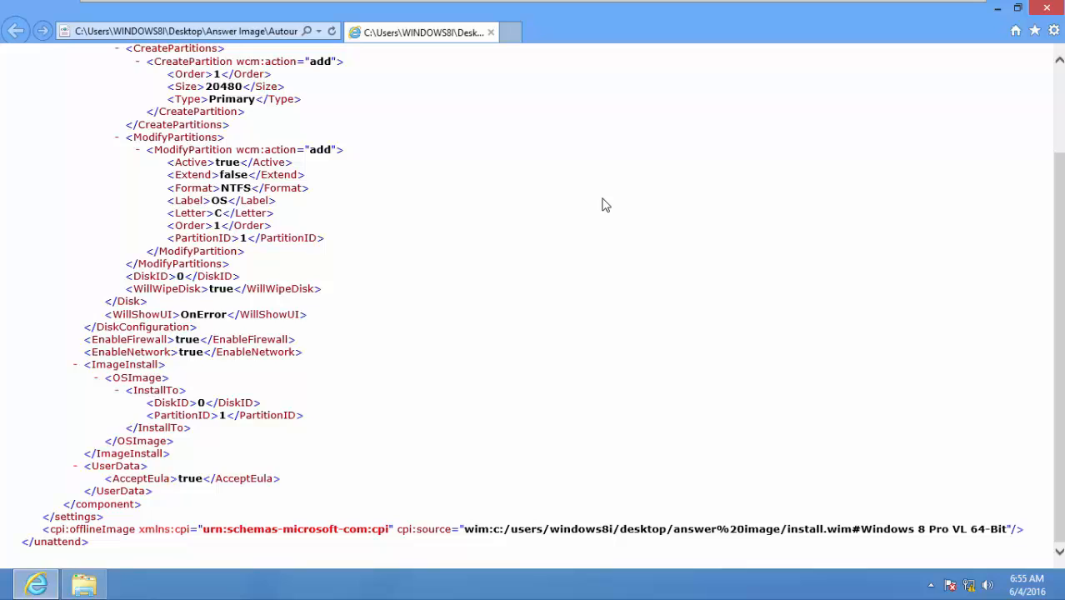
scroll(605, 204, up, 3)
scroll(583, 202, down, 3)
scroll(586, 203, up, 3)
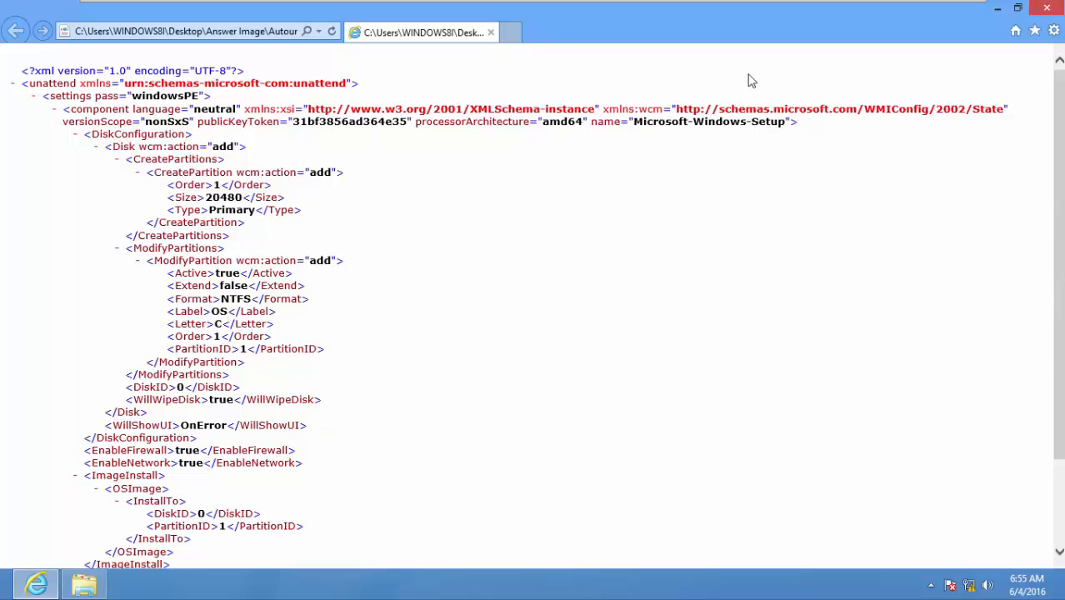
click(1052, 7)
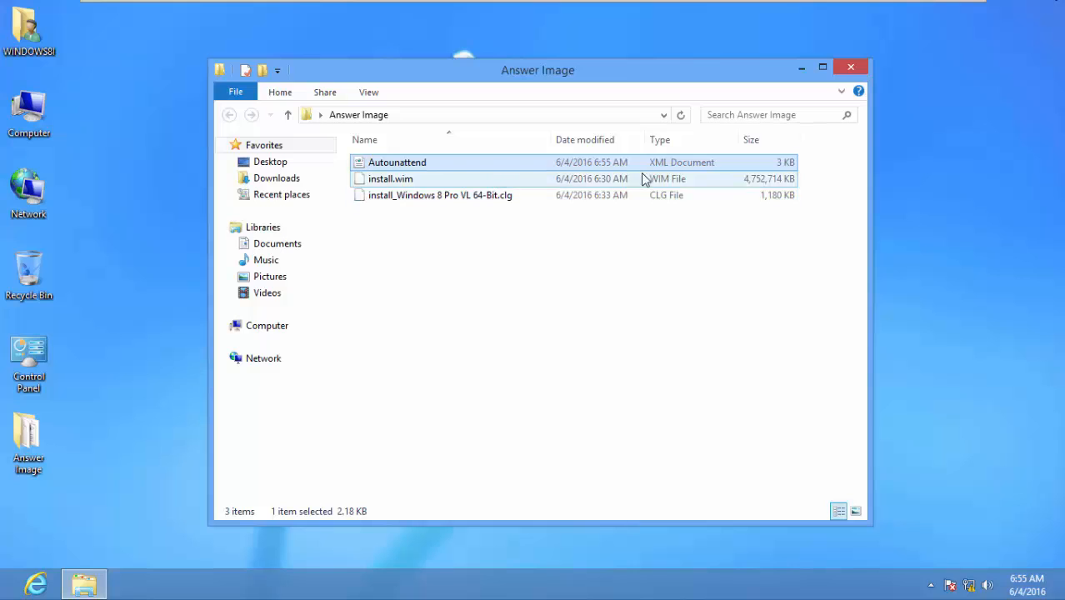
click(858, 71)
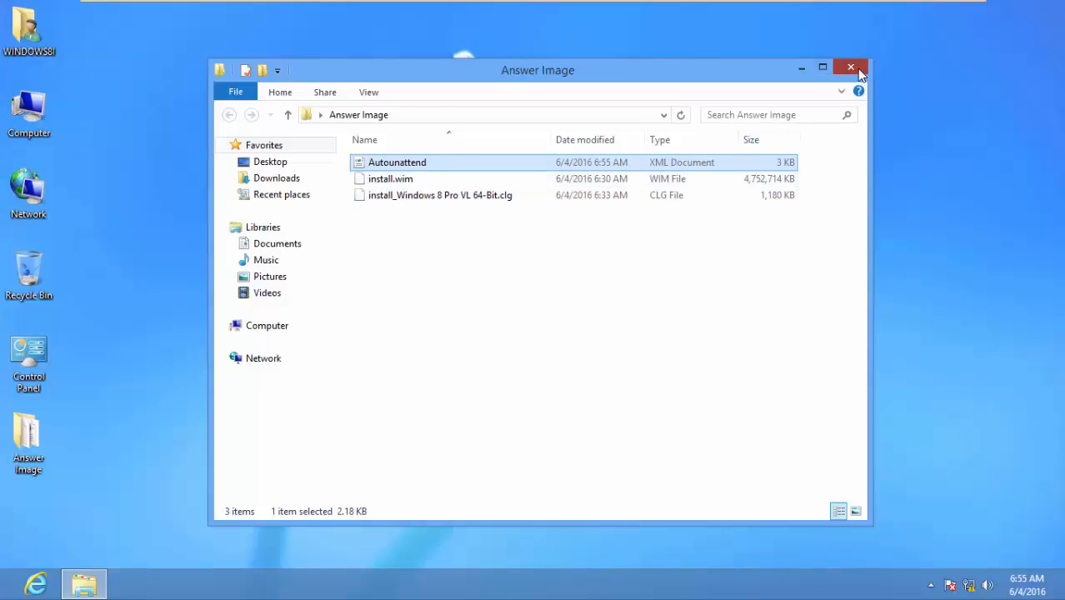
right_click(736, 165)
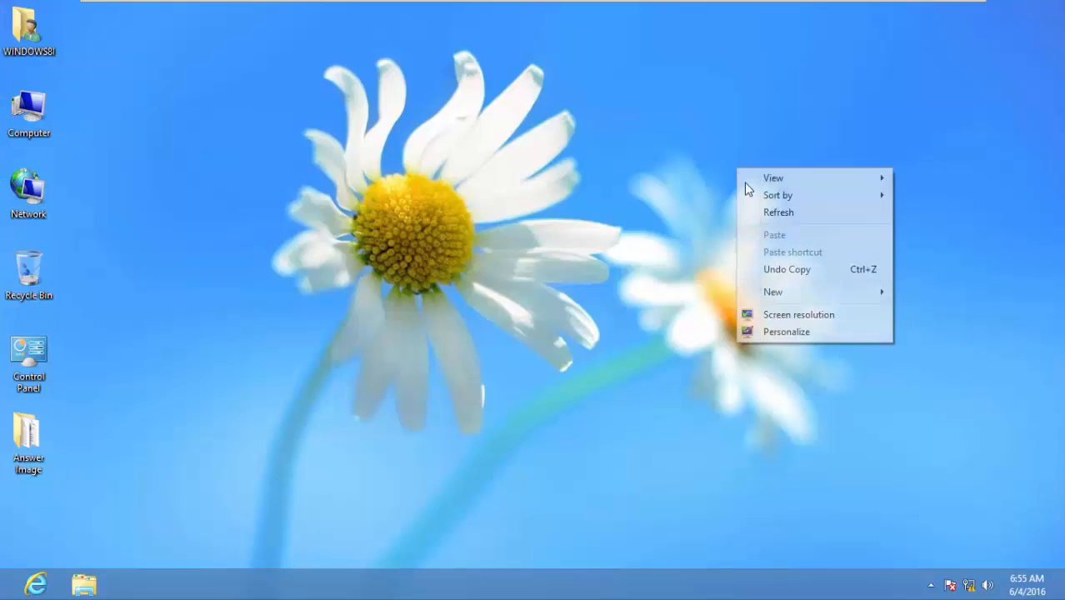
click(764, 212)
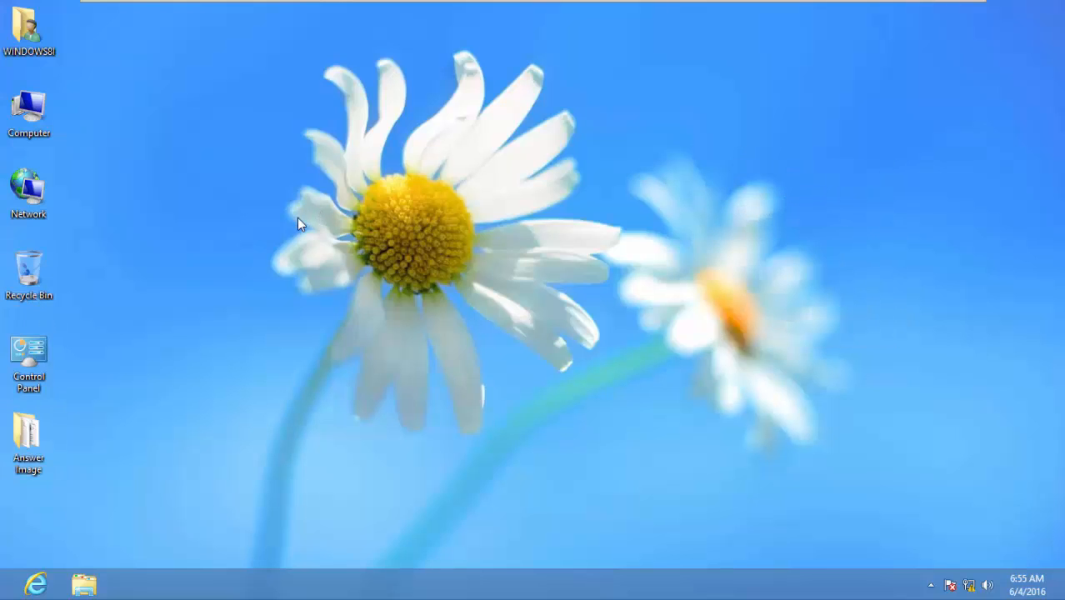
Copy the Autounattend file from the Answer Image folder and paste it onto the host computer's desktop.
mouse_move(869, 8)
mouse_move(38, 442)
click(35, 440)
double_click(35, 440)
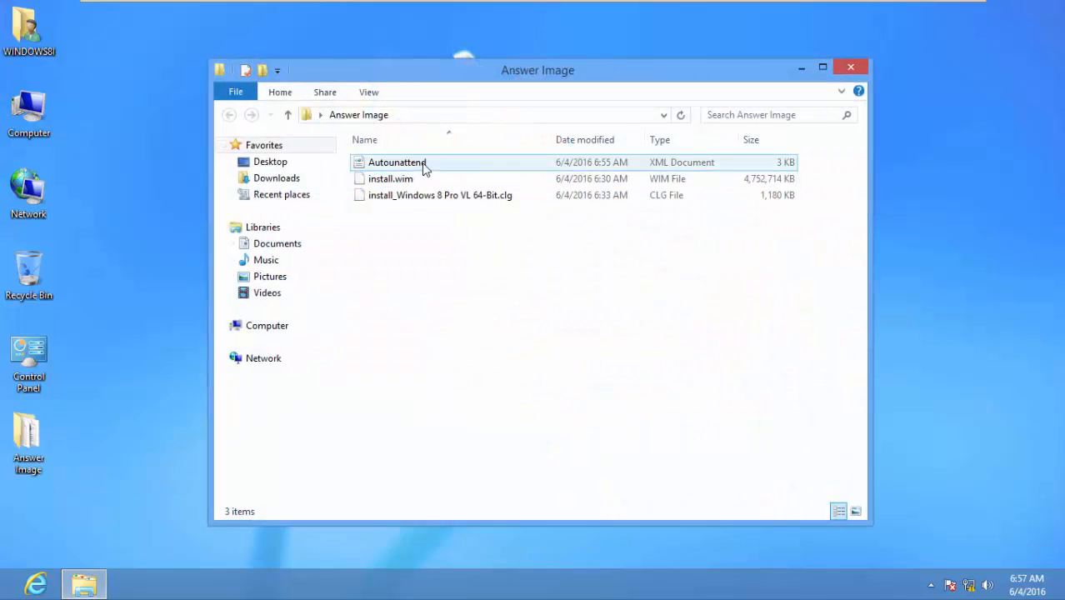
right_click(422, 165)
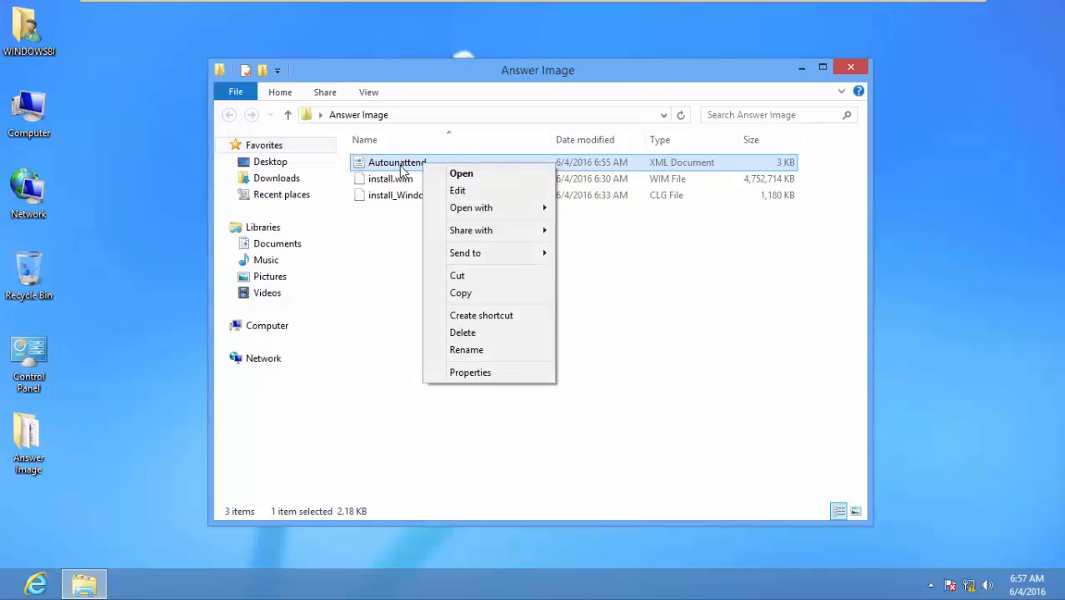
click(465, 294)
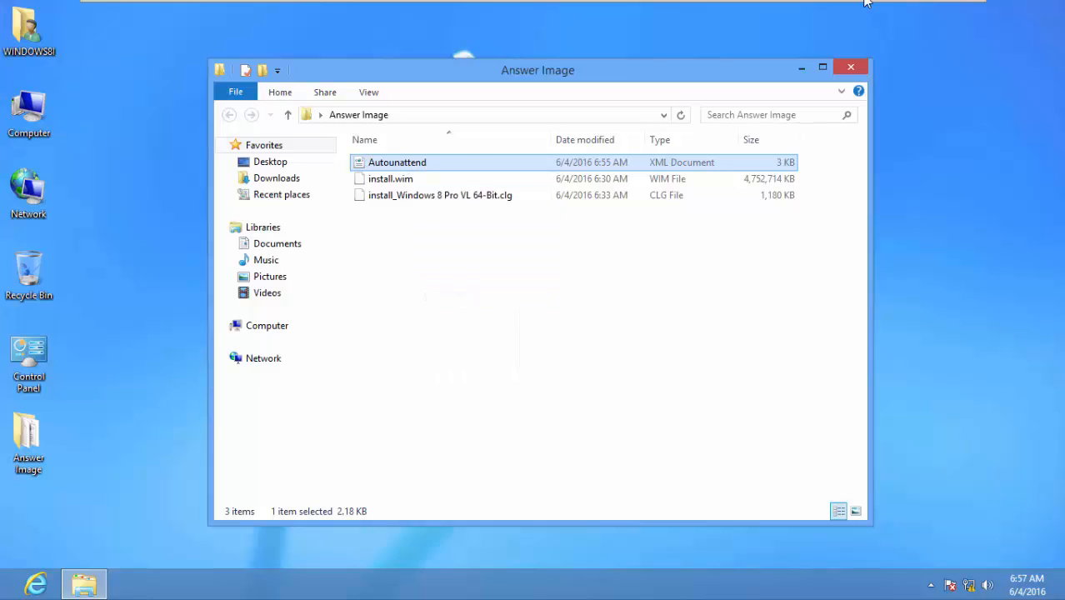
mouse_move(925, 8)
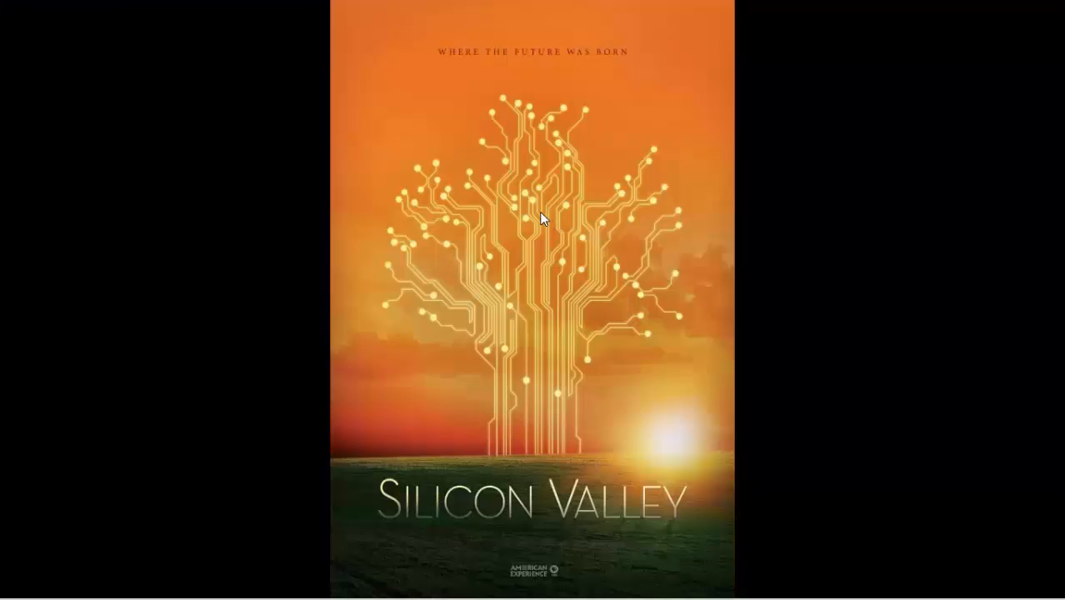
right_click(541, 214)
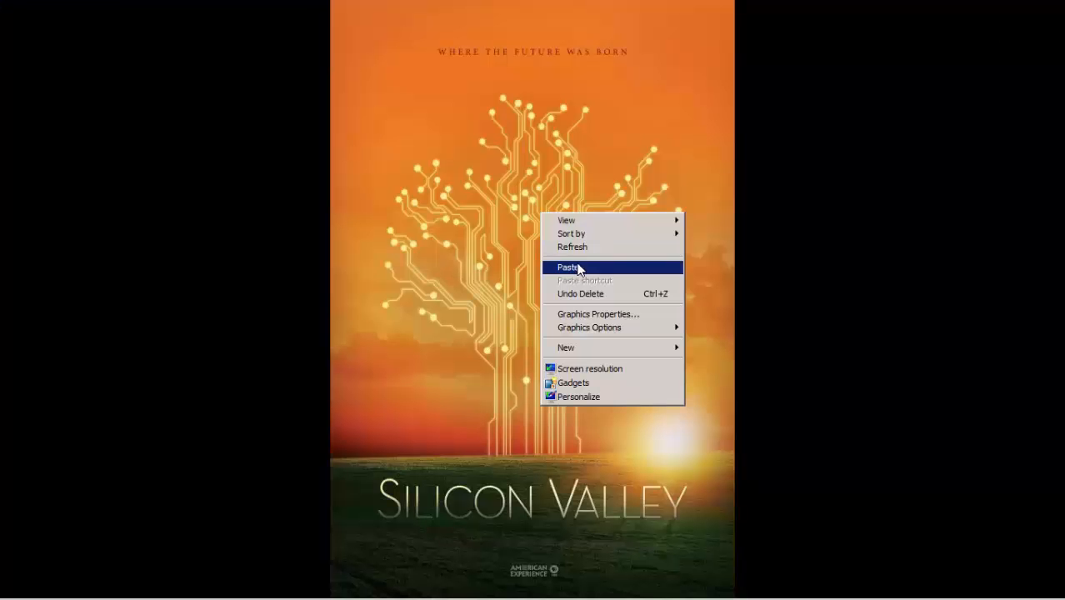
click(587, 268)
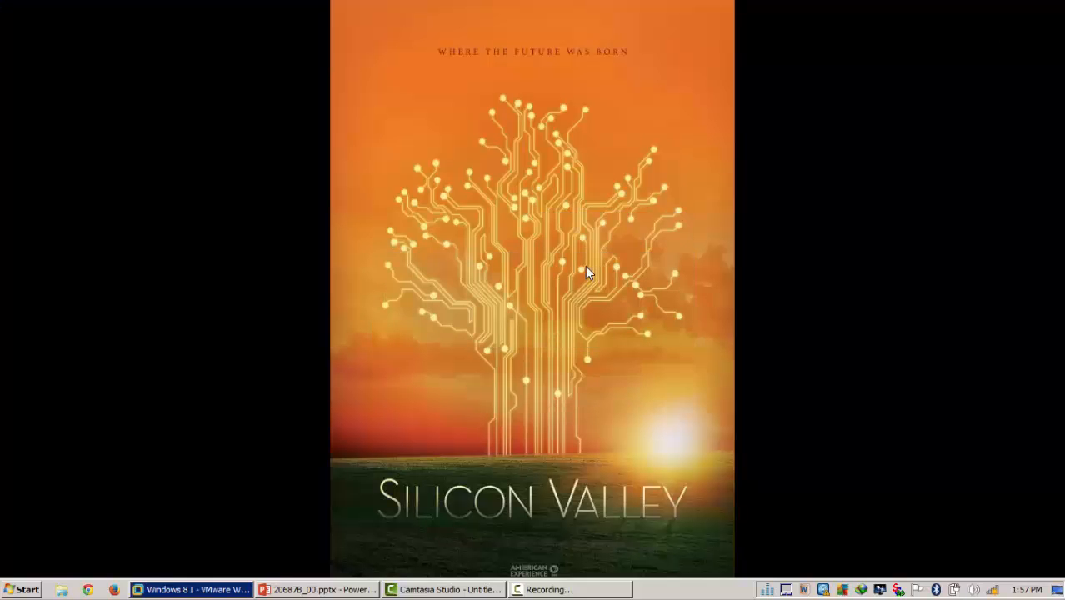
Show the desktop icons on the host computer and locate the pasted Autounattend.xml.
right_click(498, 139)
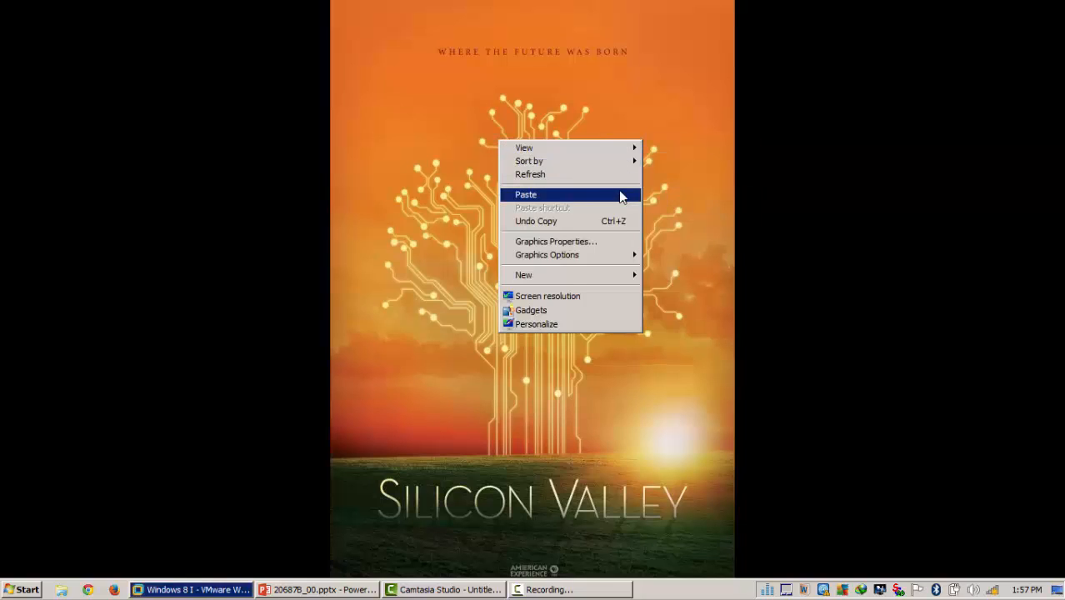
mouse_move(623, 148)
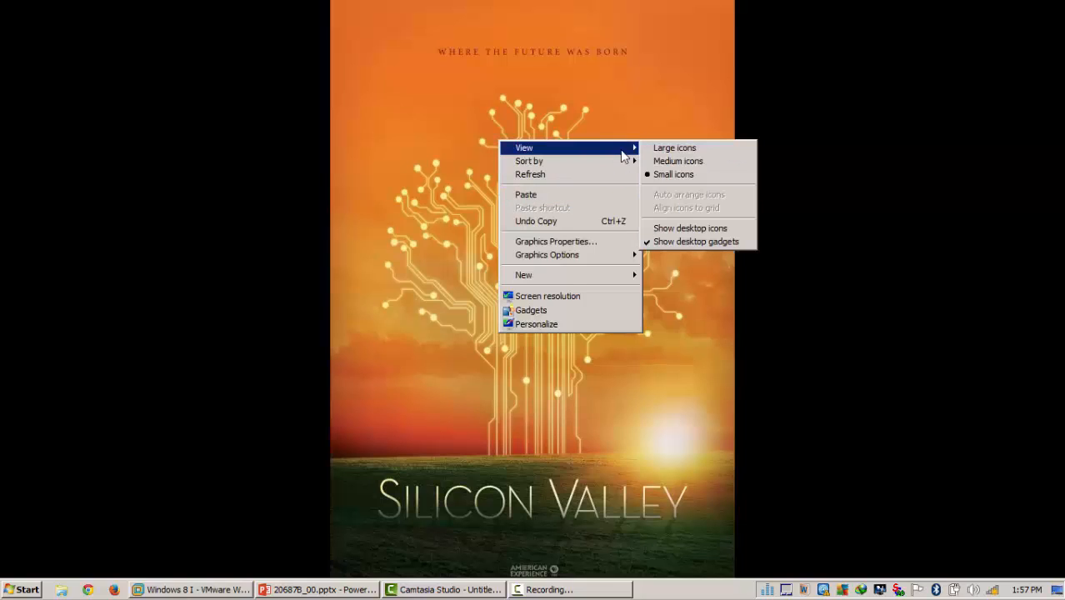
click(672, 230)
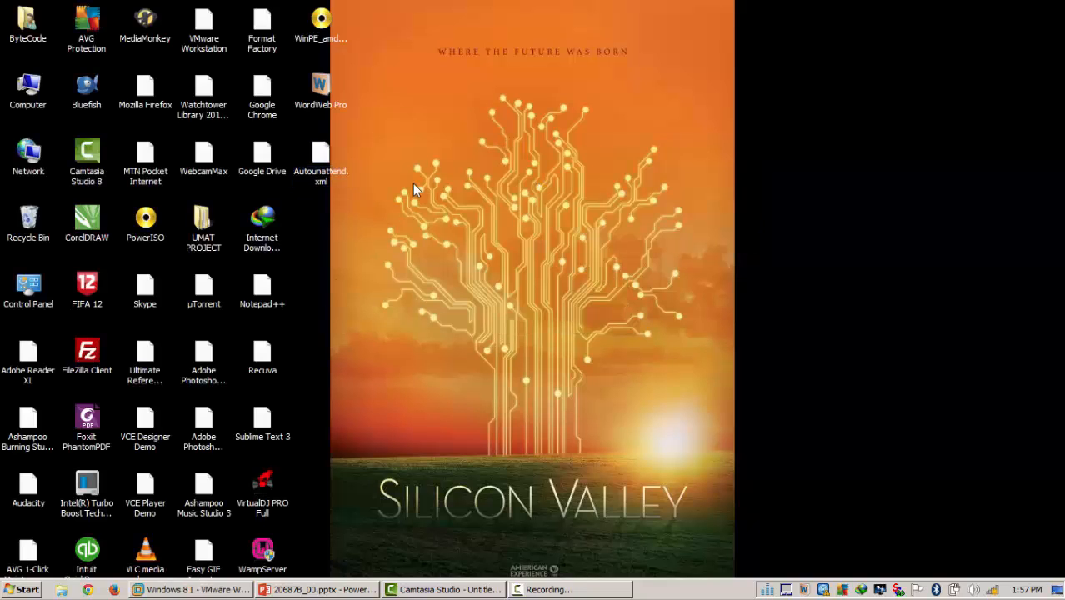
click(326, 166)
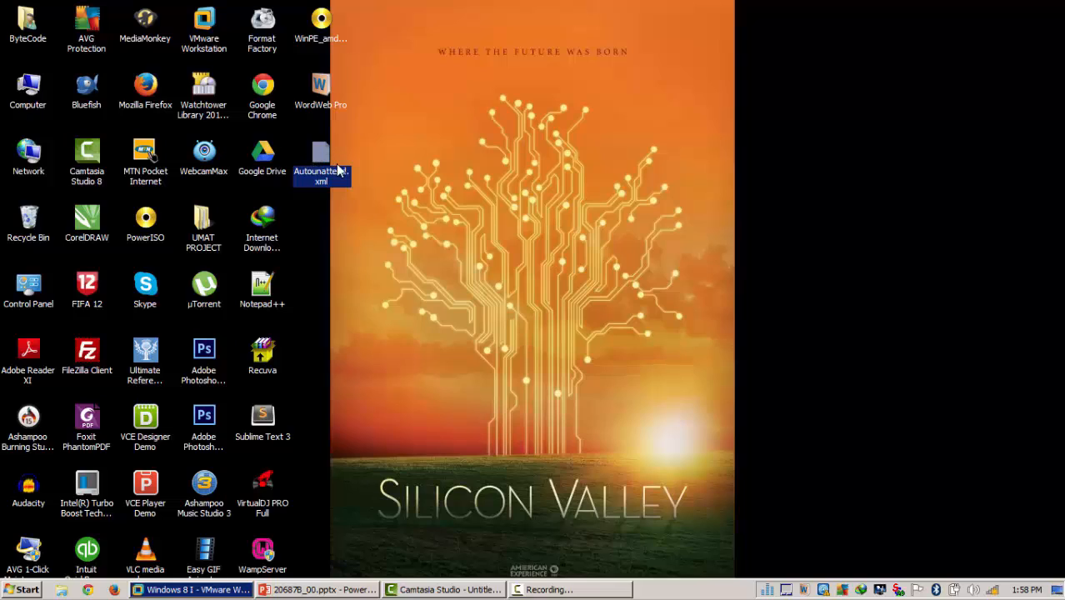
mouse_move(335, 172)
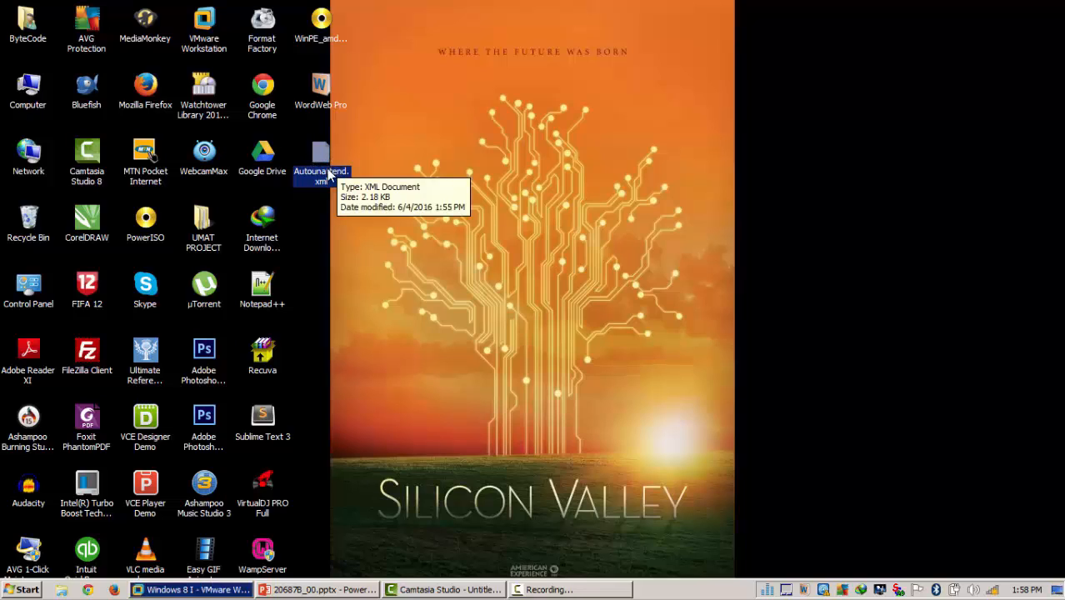
Open Microsoft.Windows 8 Professional EN-US x64 Full.iso from the OS folder of UMAT PROJECT in PowerISO, with its window clear of Autounattend.xml.
mouse_move(155, 244)
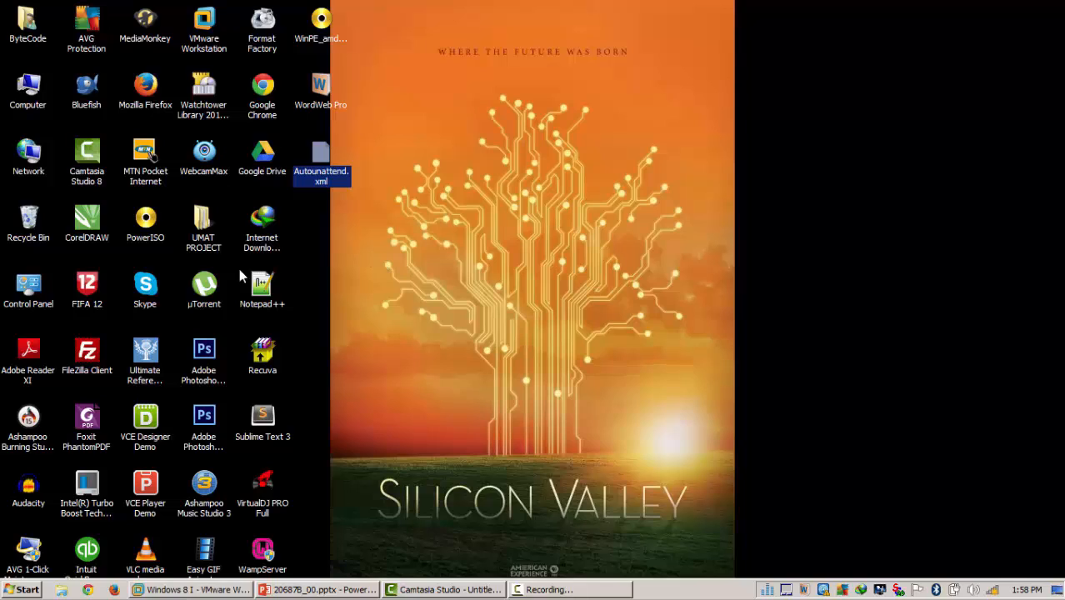
click(202, 221)
double_click(203, 221)
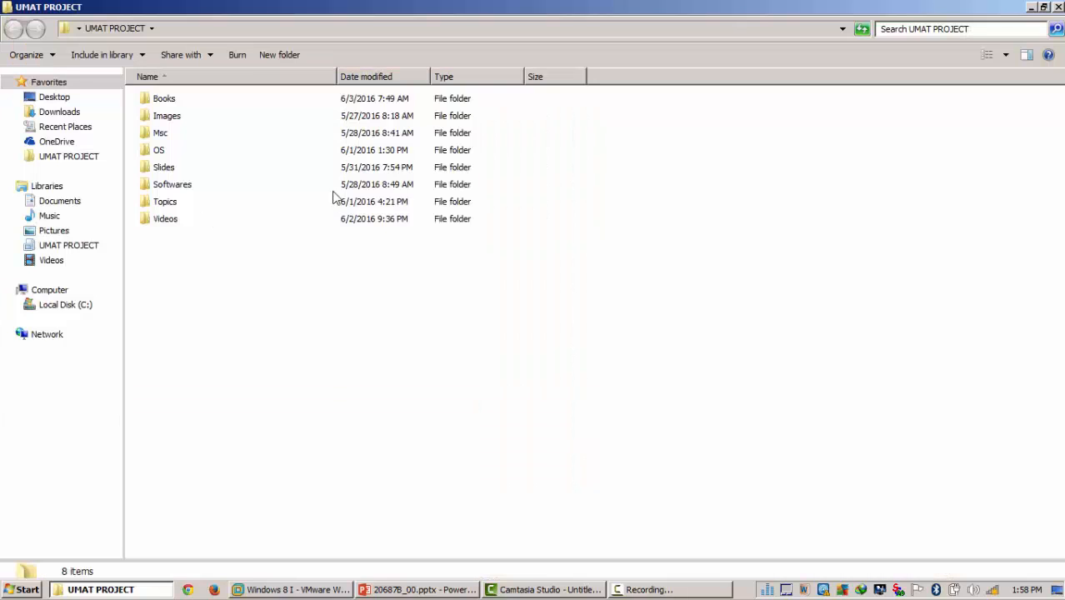
double_click(165, 148)
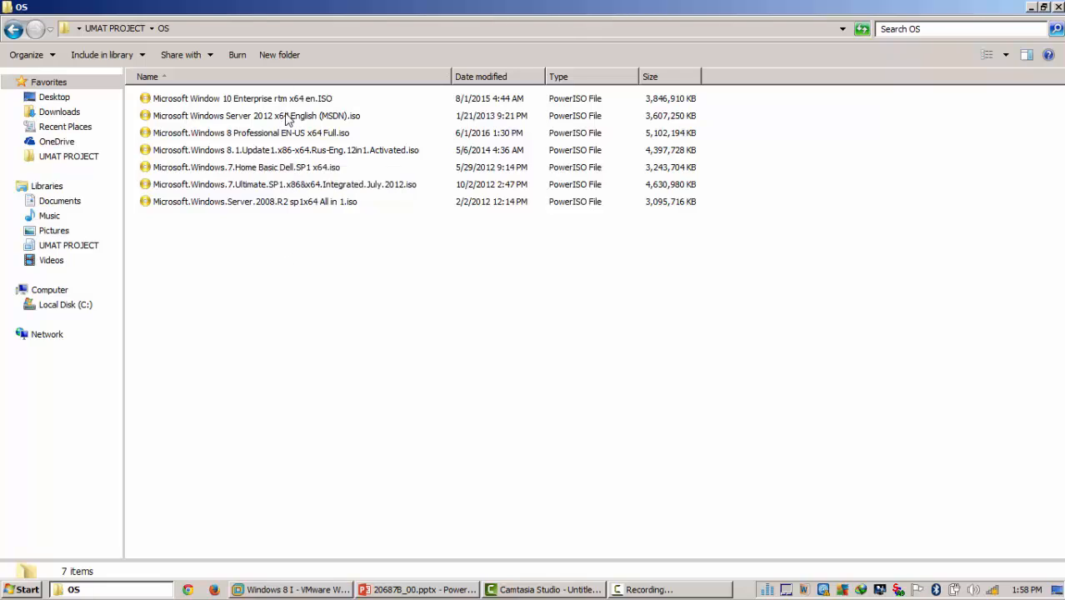
click(233, 140)
double_click(234, 140)
click(1059, 7)
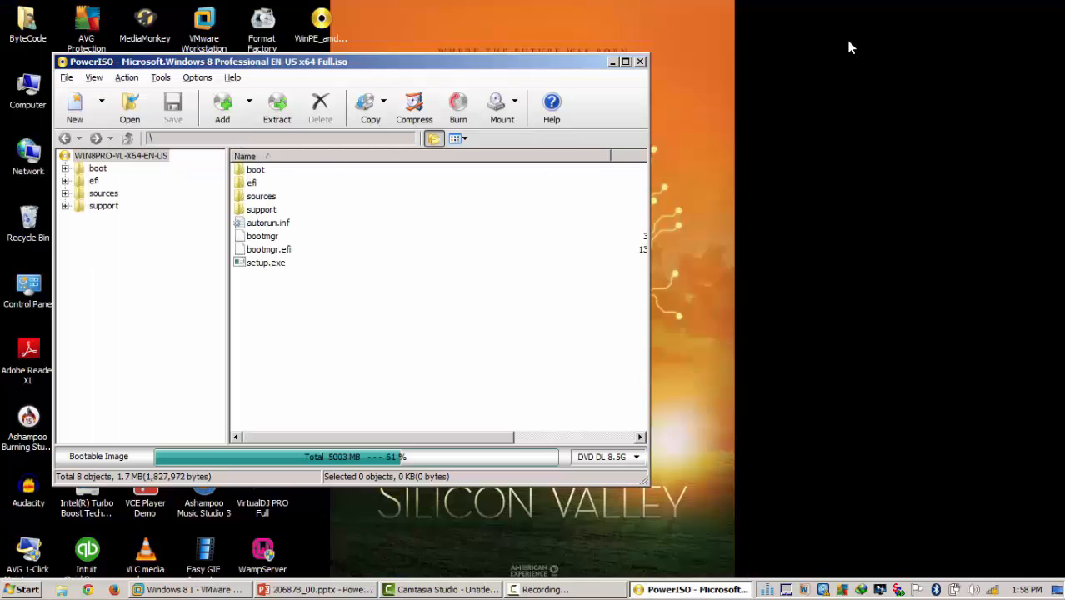
drag(393, 64, 788, 66)
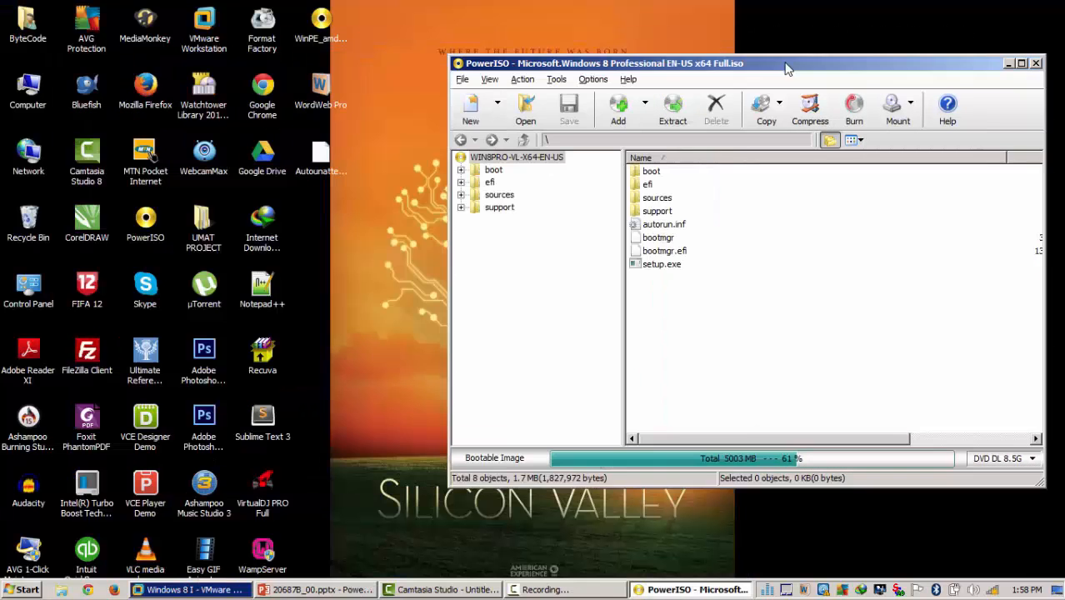
Copy Autounattend.xml from the desktop into the root of the Windows 8 Professional ISO image.
click(321, 231)
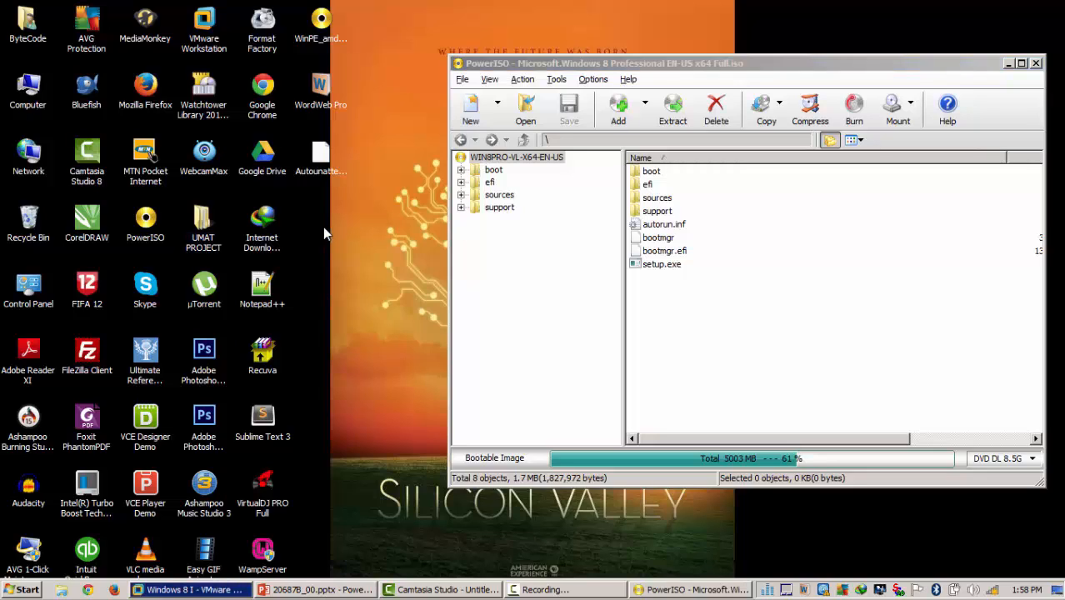
click(319, 182)
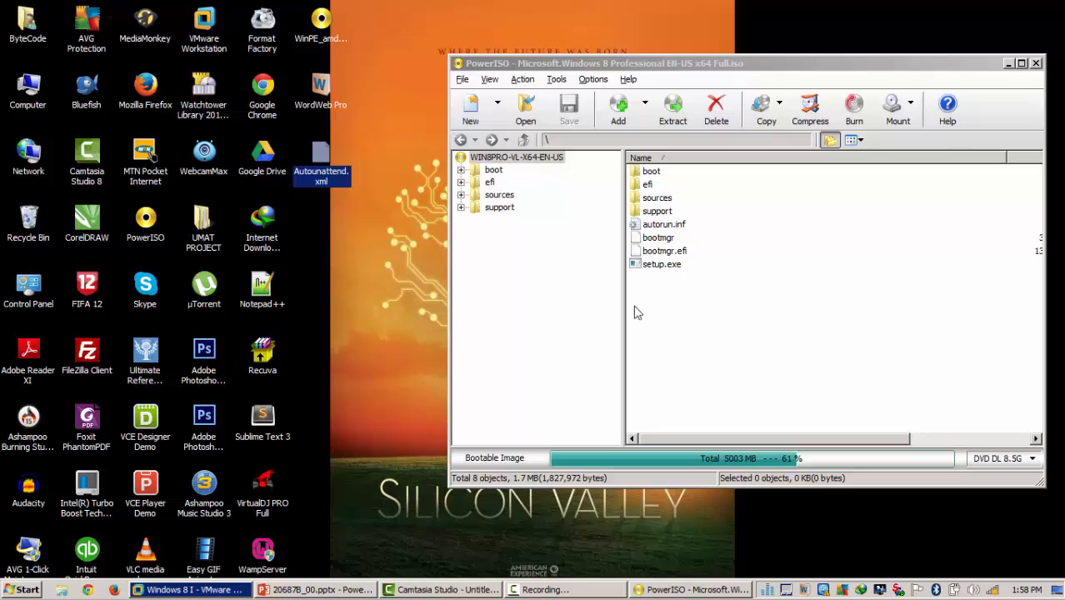
click(689, 324)
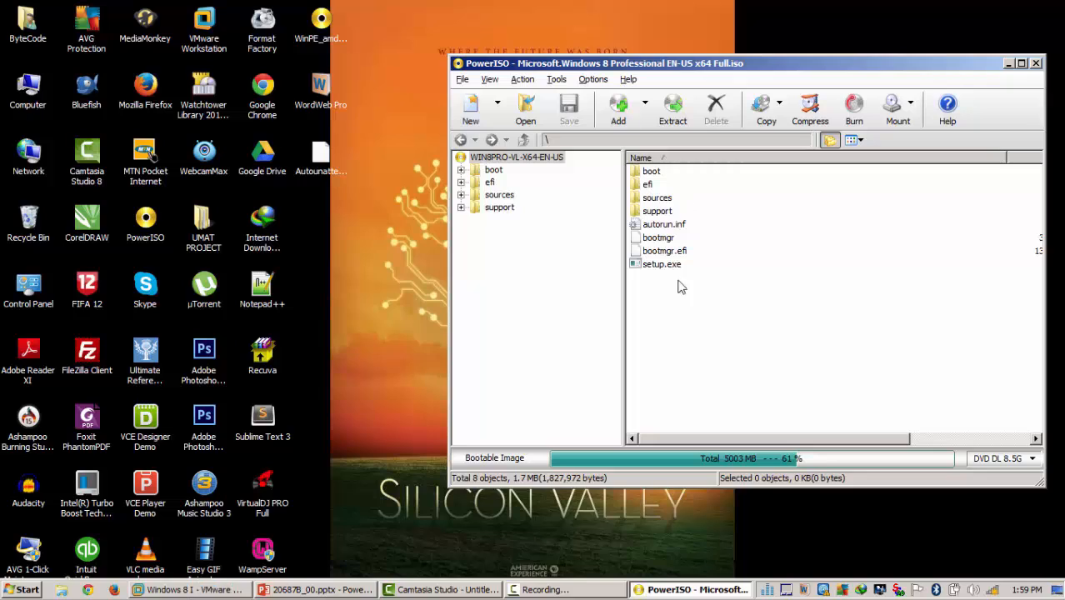
click(321, 165)
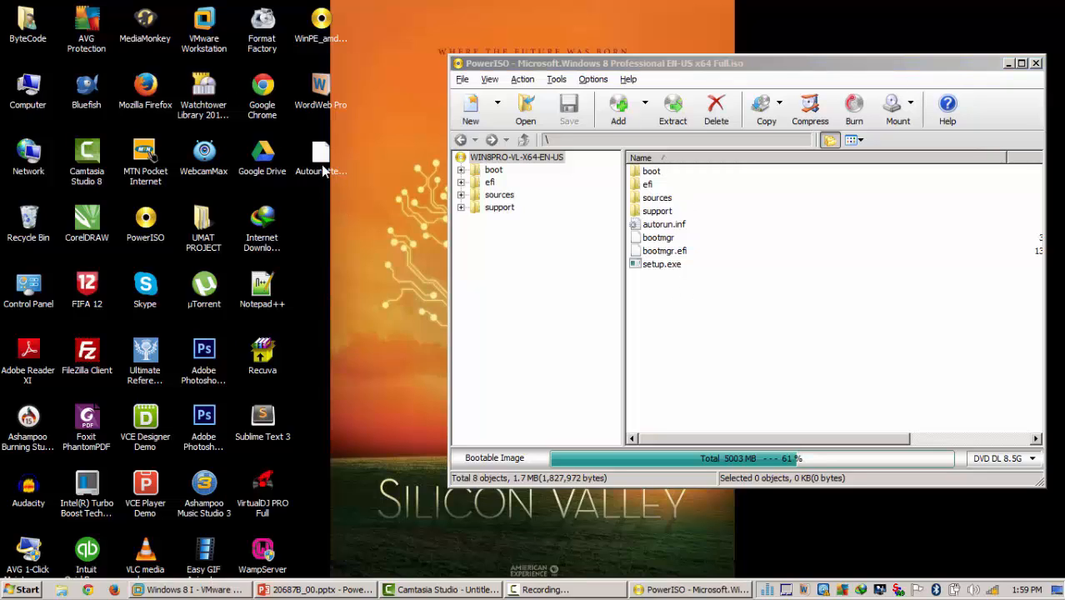
right_click(321, 164)
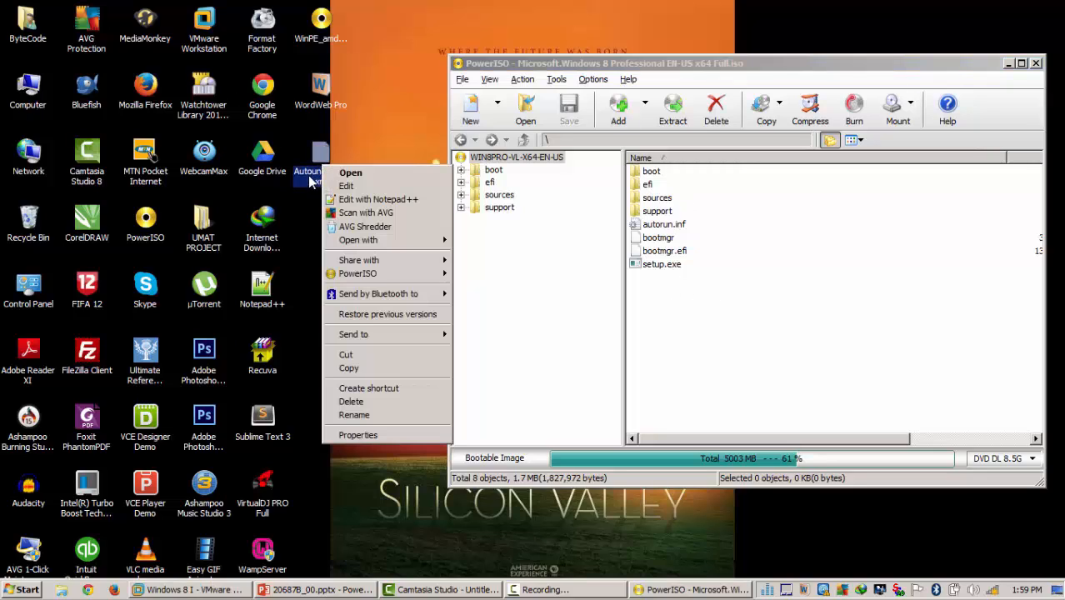
click(367, 369)
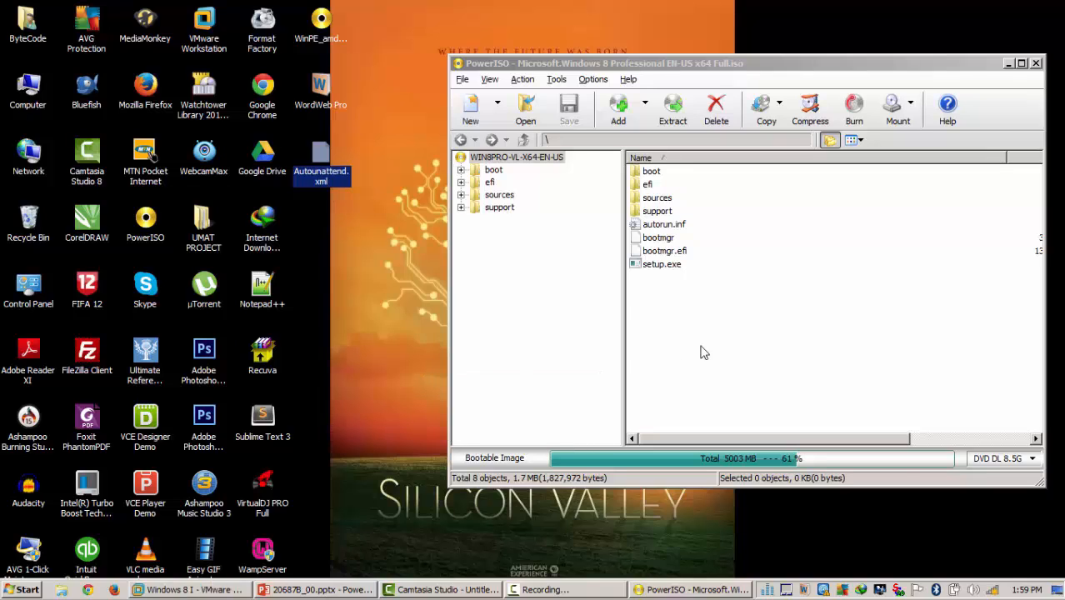
right_click(697, 343)
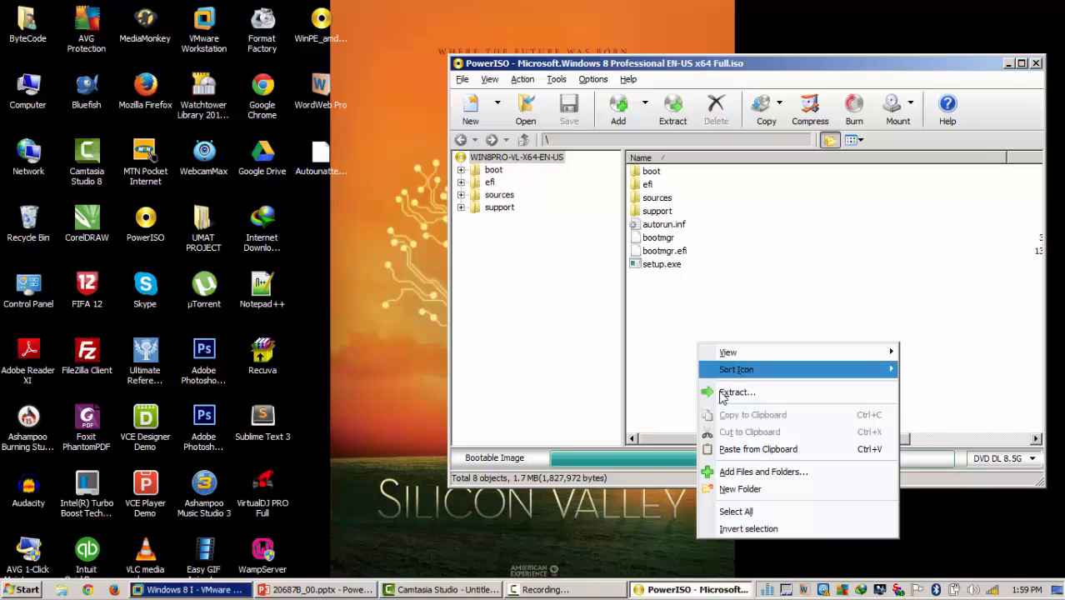
click(729, 451)
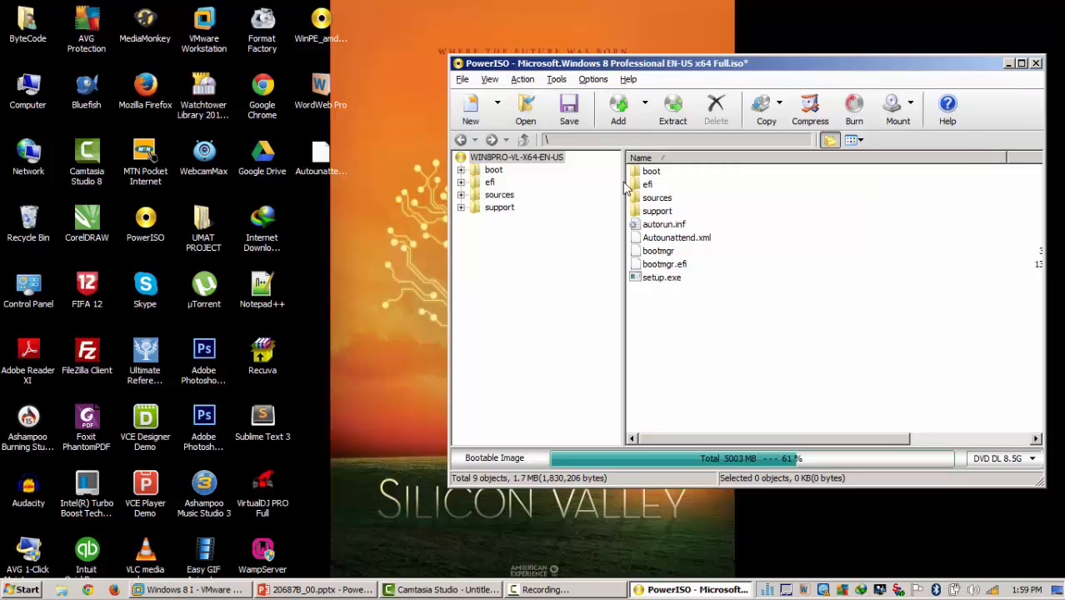
Try to save the modified ISO image over the existing Microsoft.Windows 8 Professional EN-US x64 Full.iso.
click(571, 113)
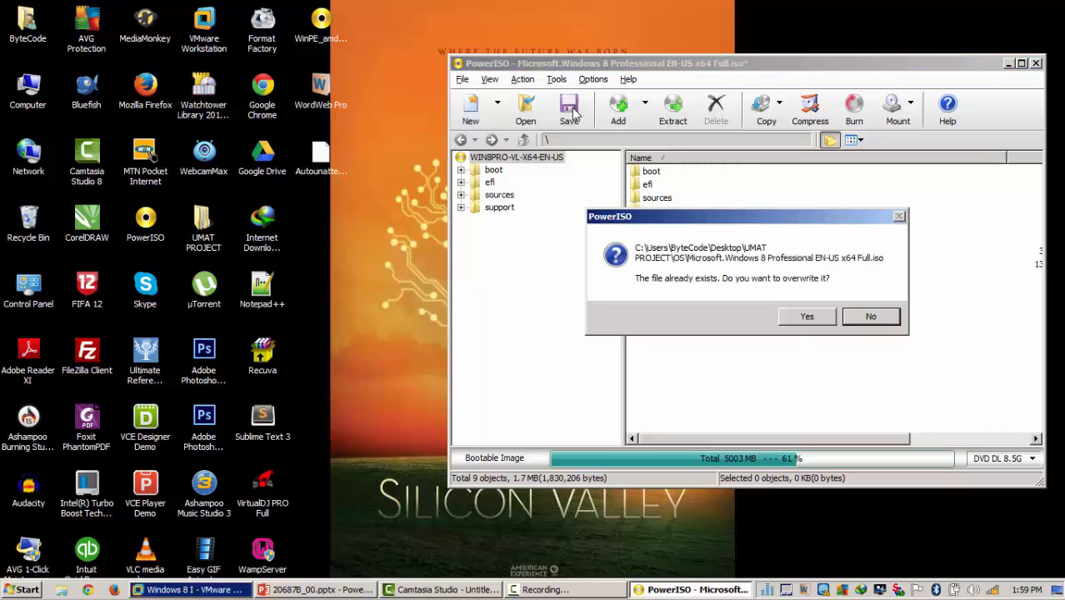
click(808, 322)
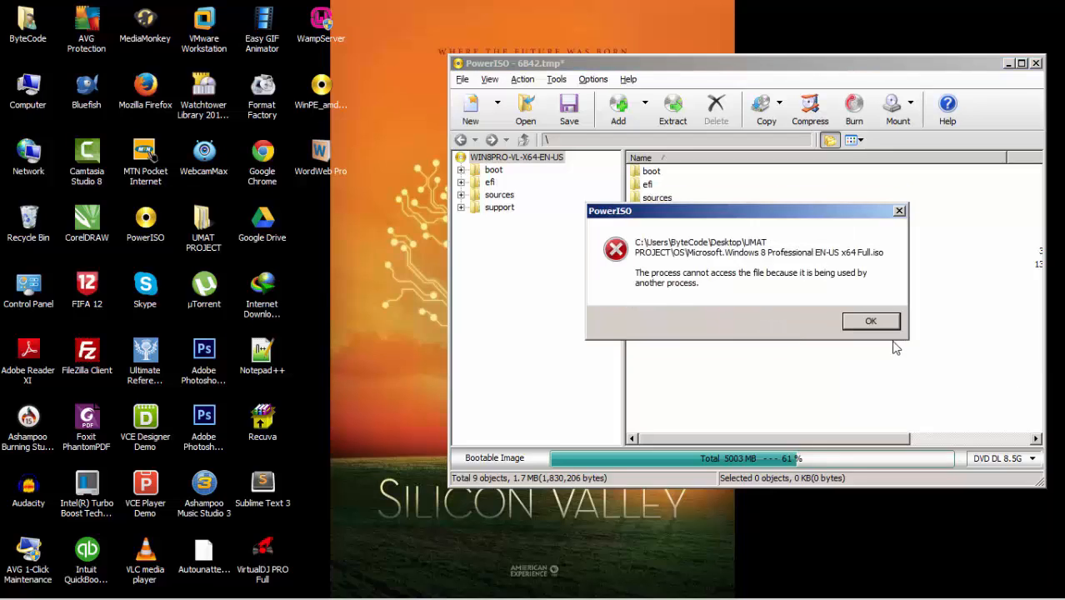
key(Return)
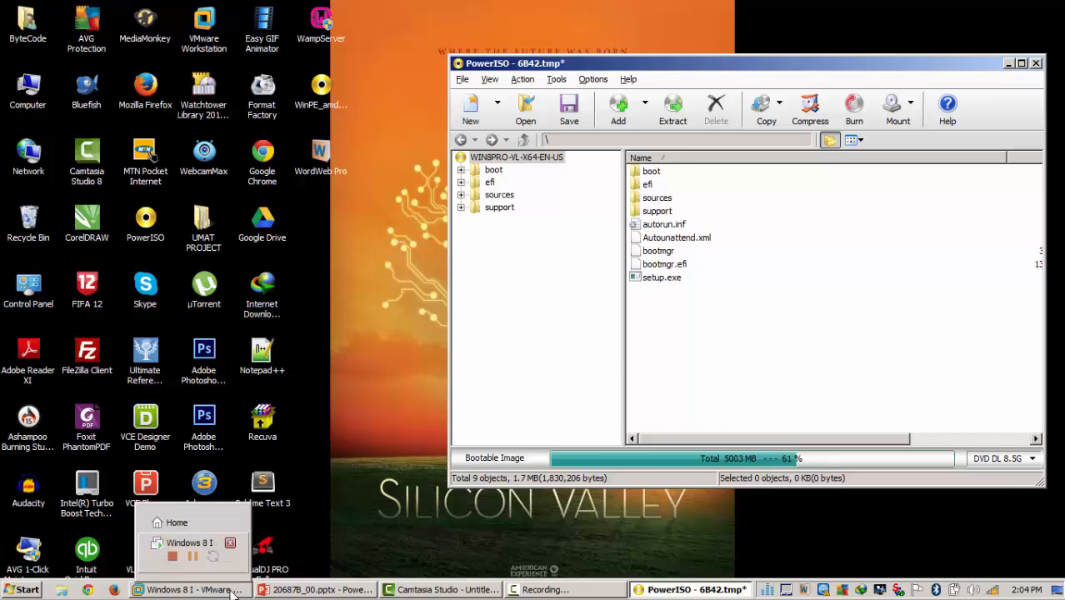
Switch to VMware Workstation and disconnect the CD/DVD drive of the Windows 8 I virtual machine, also disabling its connection at power on.
click(234, 591)
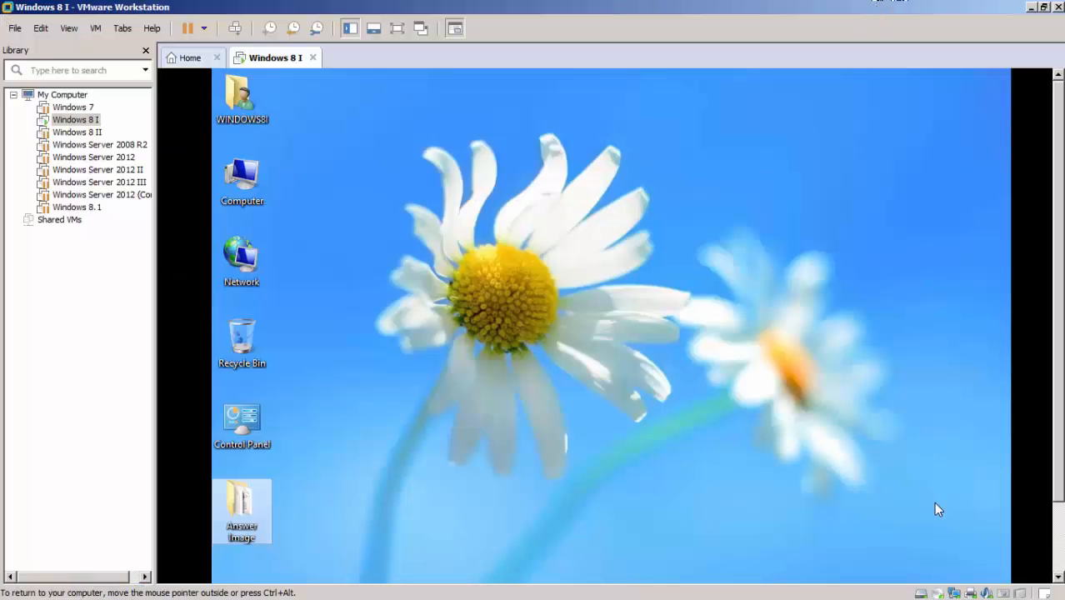
double_click(939, 594)
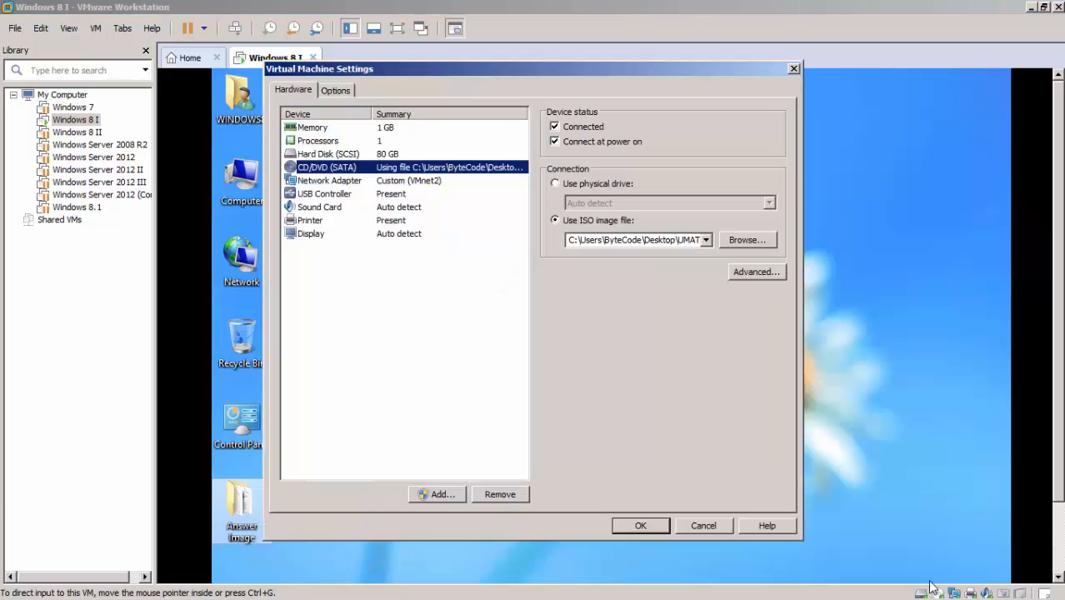
click(565, 131)
click(567, 143)
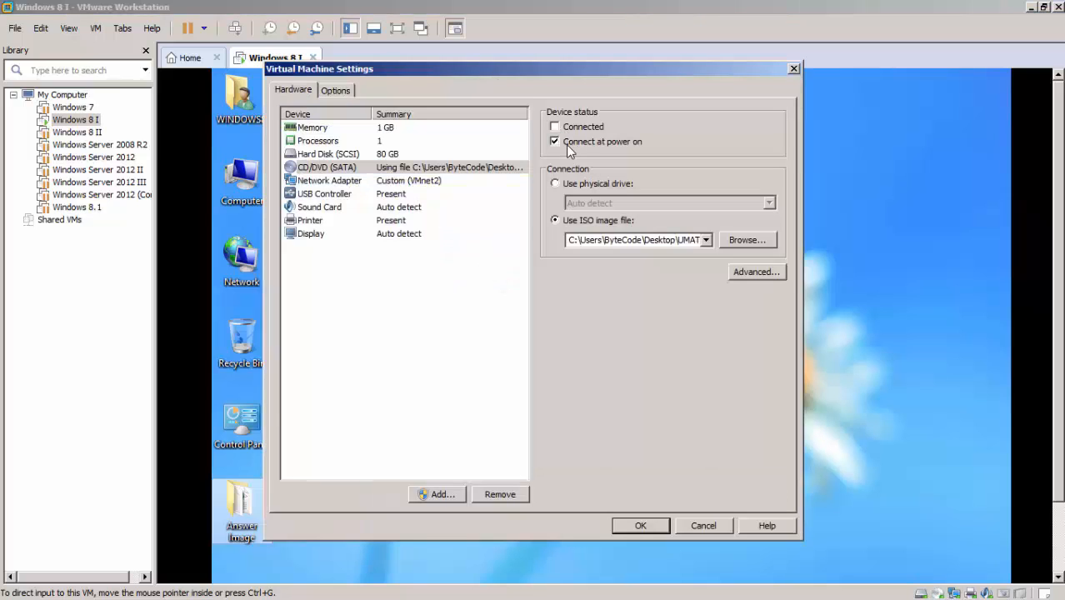
click(692, 243)
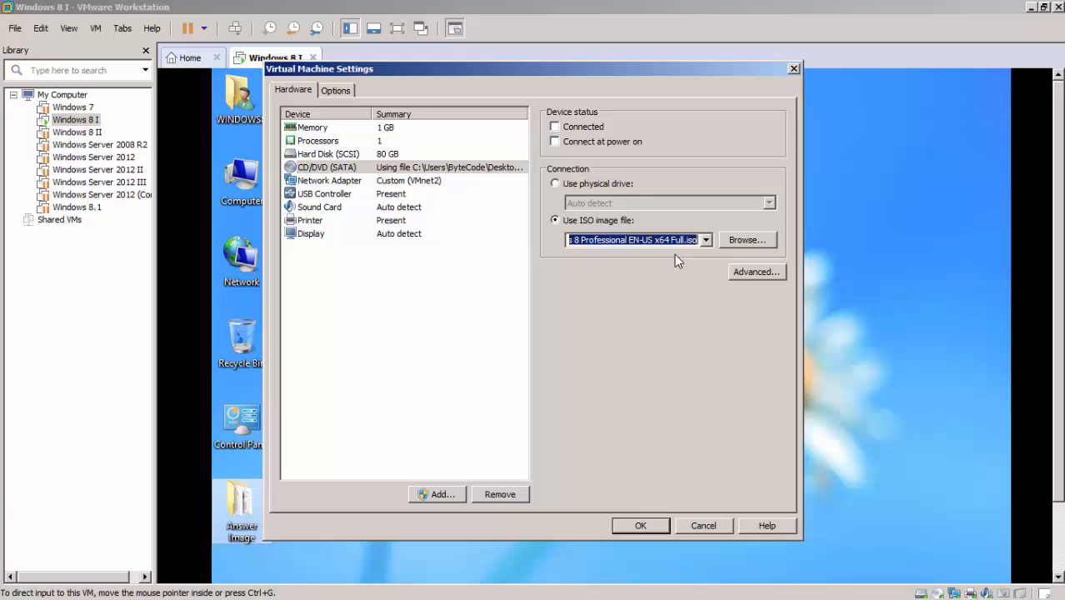
click(640, 526)
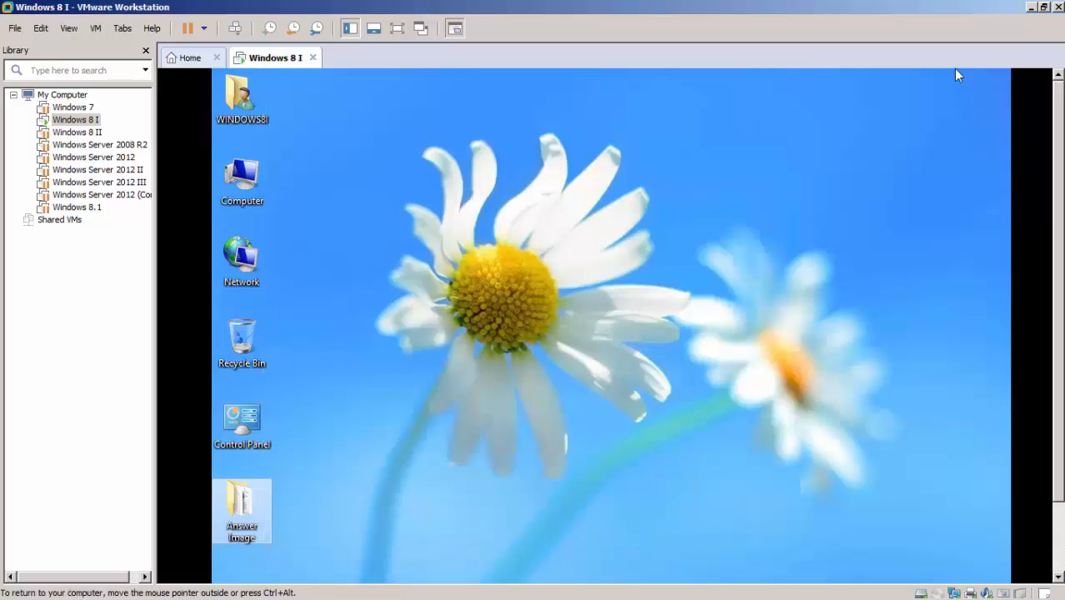
click(1031, 8)
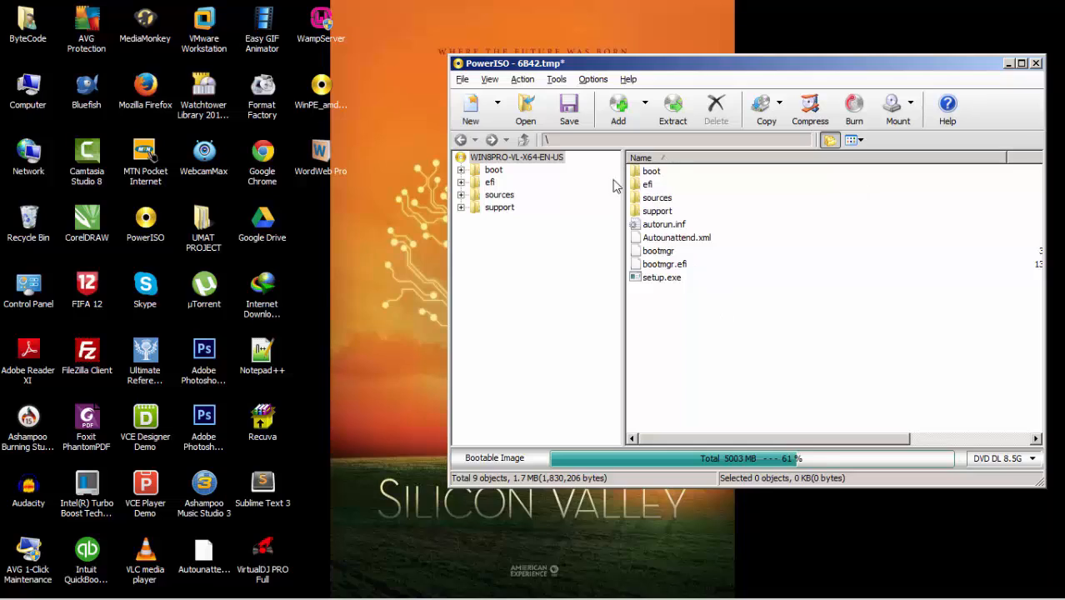
Save the modified image over the existing Microsoft.Windows 8 Professional EN-US x64 Full.iso and close PowerISO.
click(570, 116)
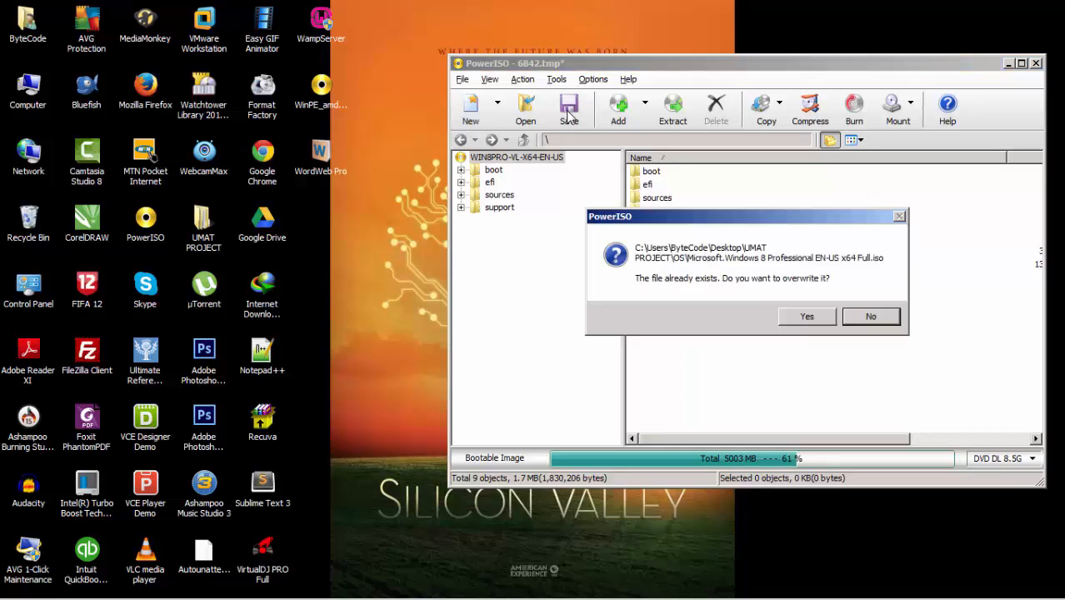
click(807, 318)
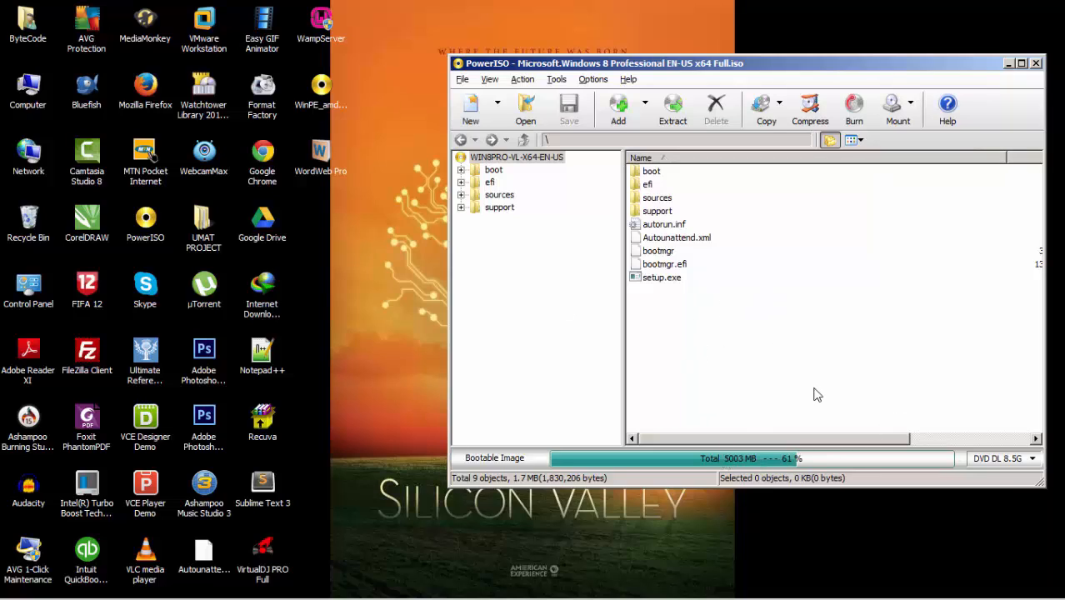
click(1037, 65)
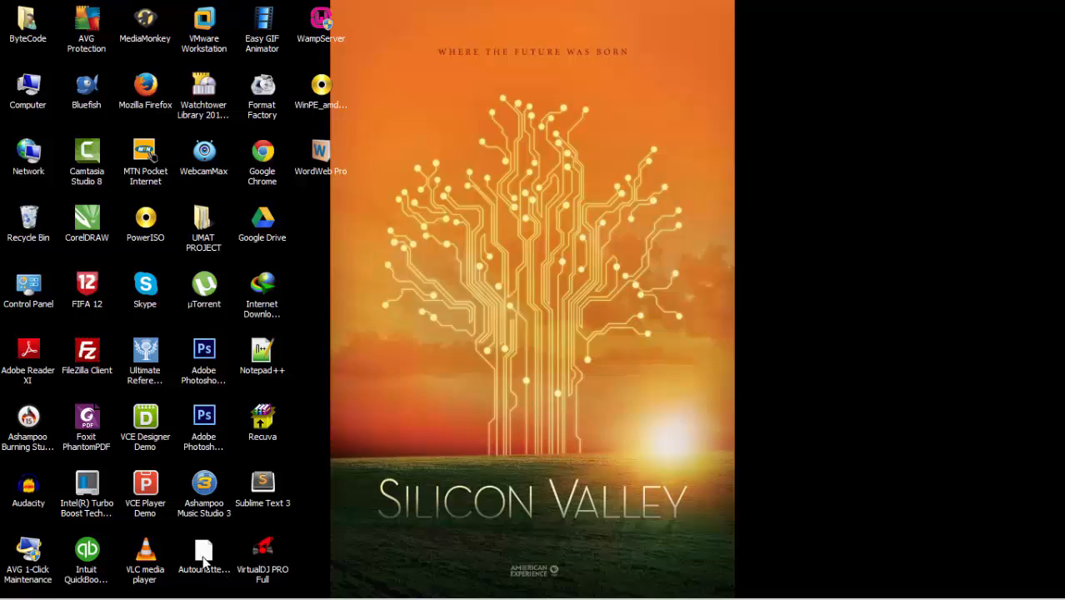
Delete Autounattend.xml from the host computer's desktop.
click(206, 558)
right_click(203, 560)
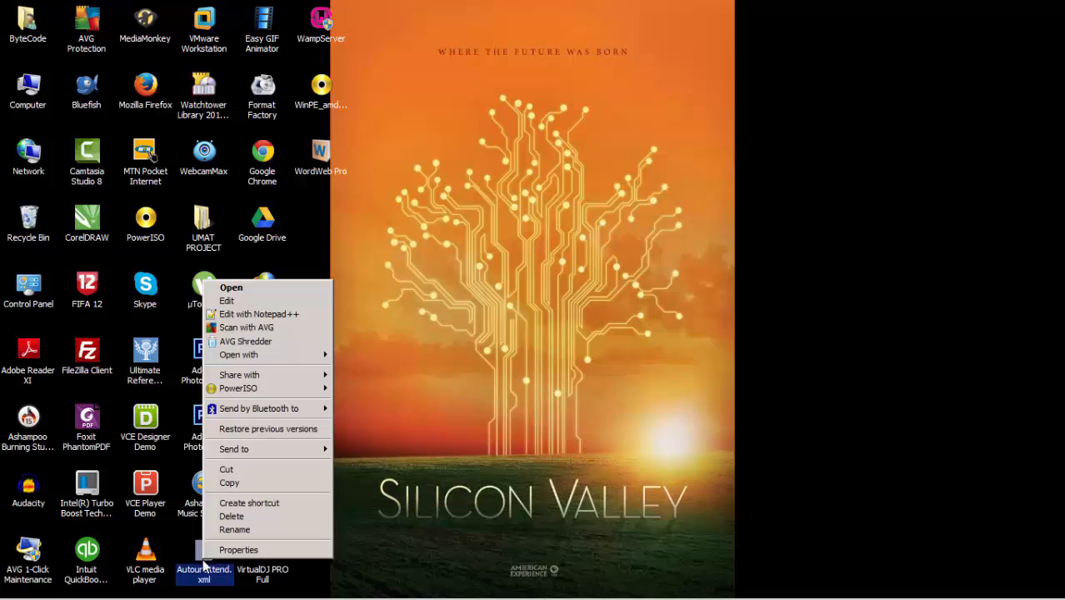
click(233, 516)
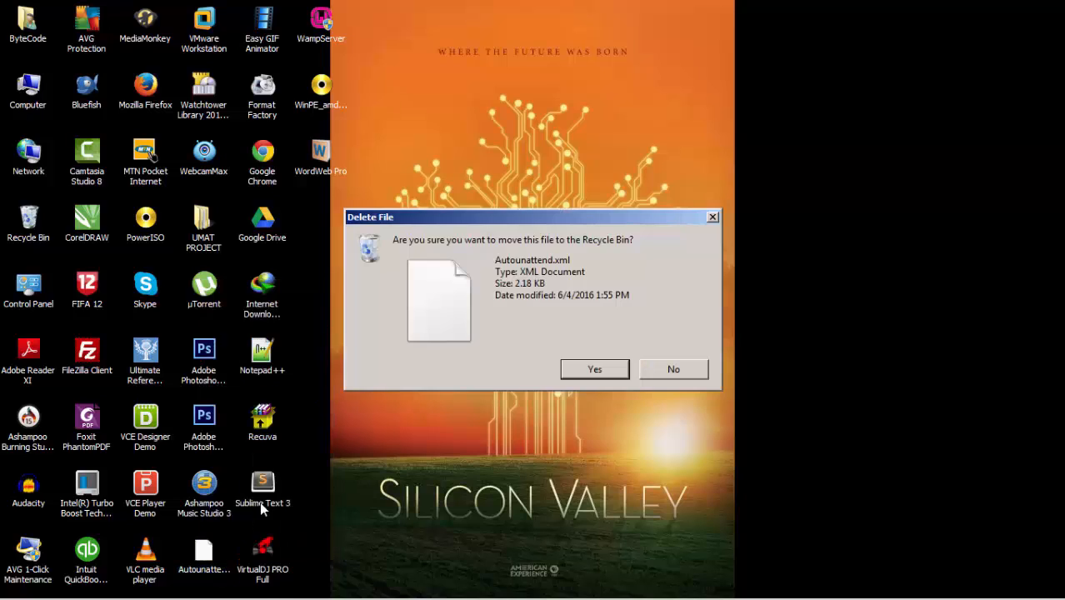
click(594, 372)
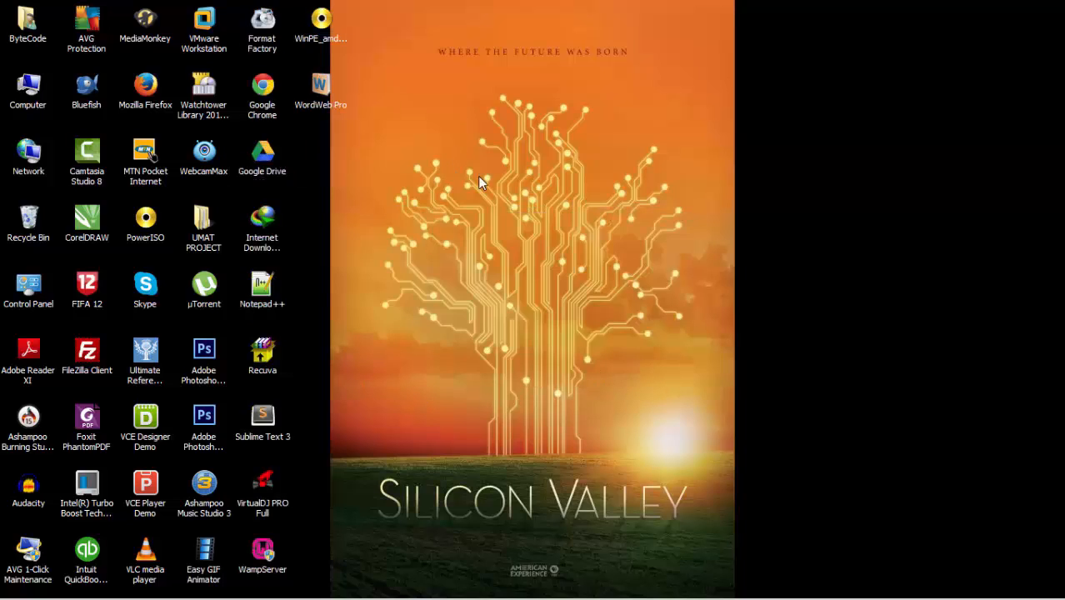
Hide the desktop icons on the host computer.
right_click(456, 151)
mouse_move(567, 180)
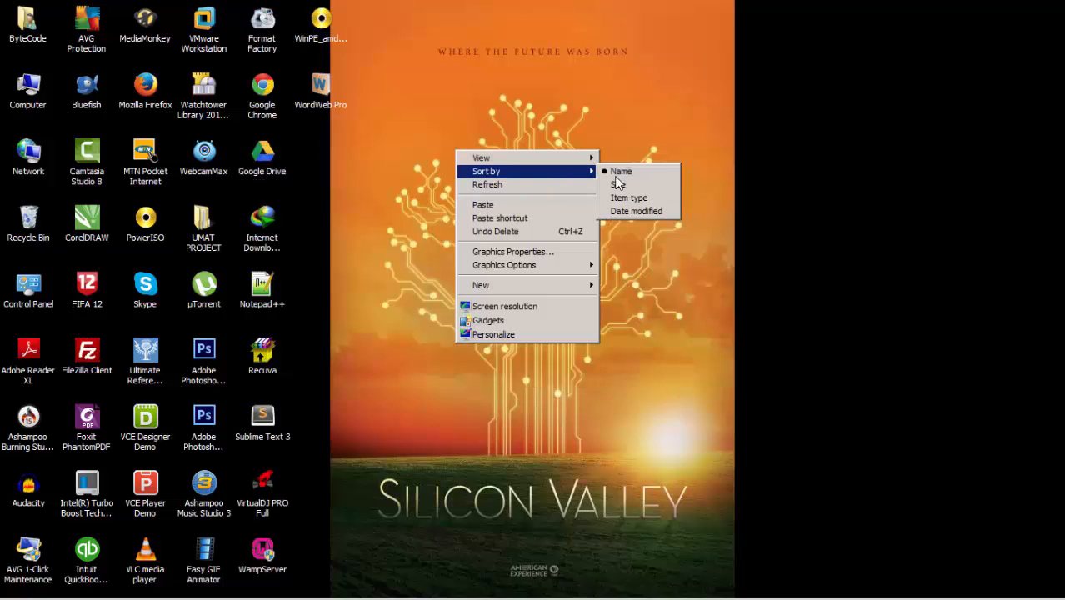
mouse_move(554, 158)
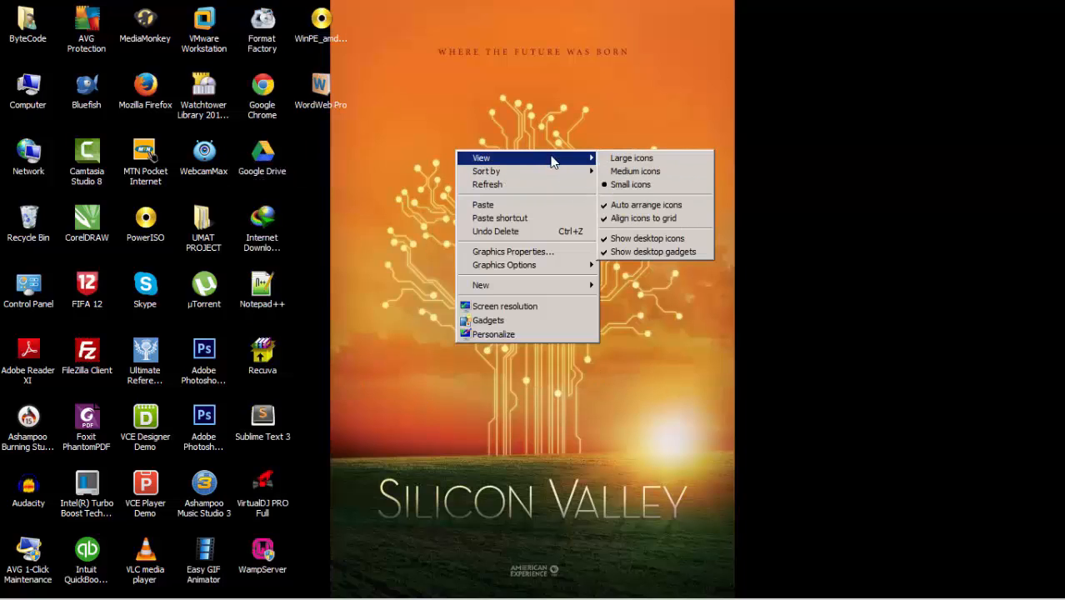
click(676, 239)
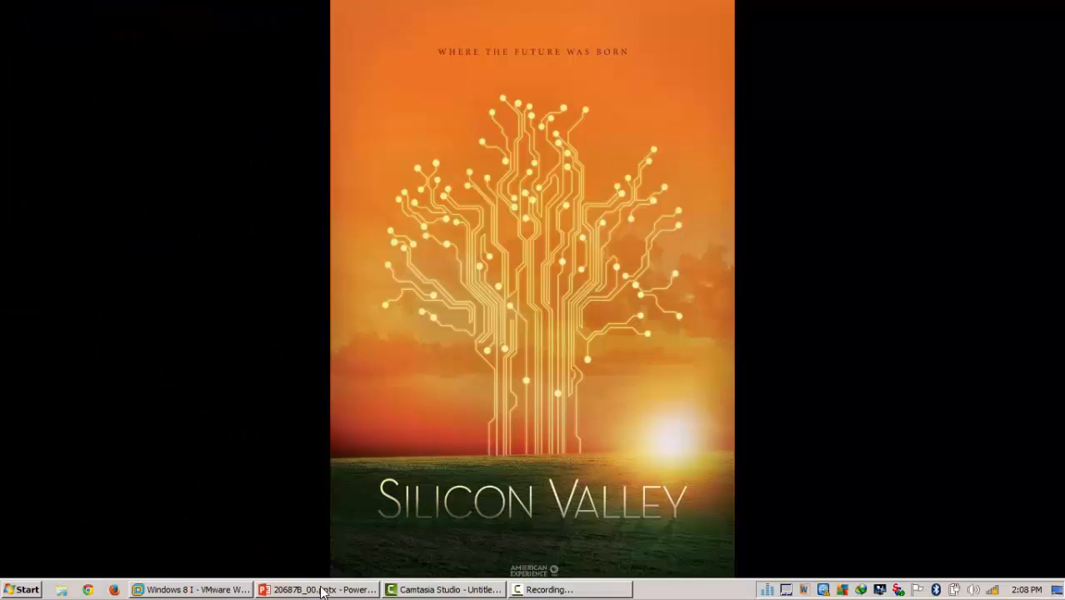
Switch to VMware Workstation, suspend the Windows 8 I virtual machine and close it.
click(192, 589)
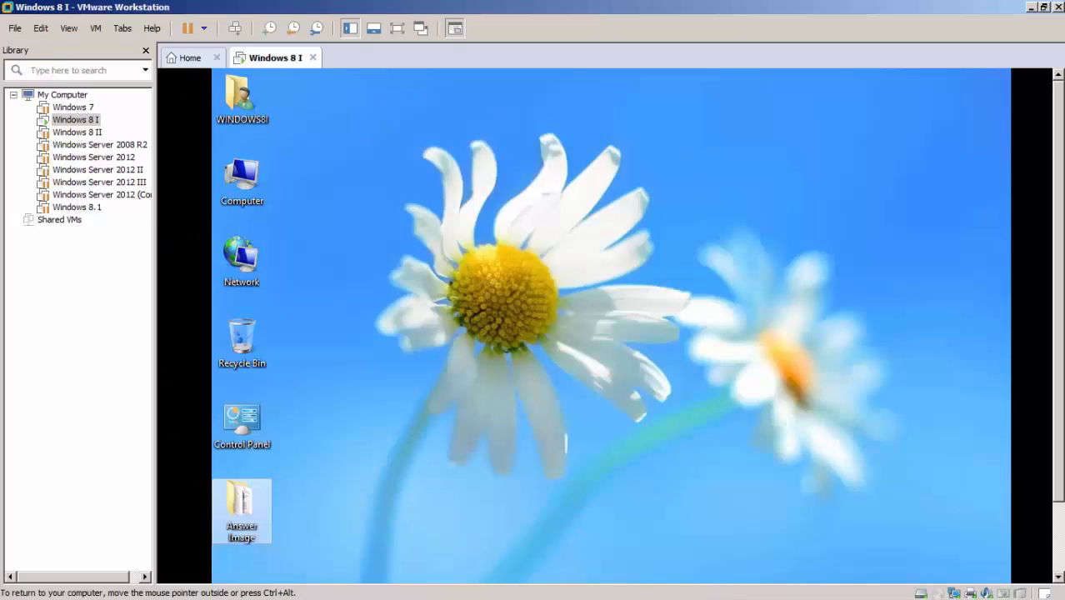
mouse_move(595, 594)
click(191, 30)
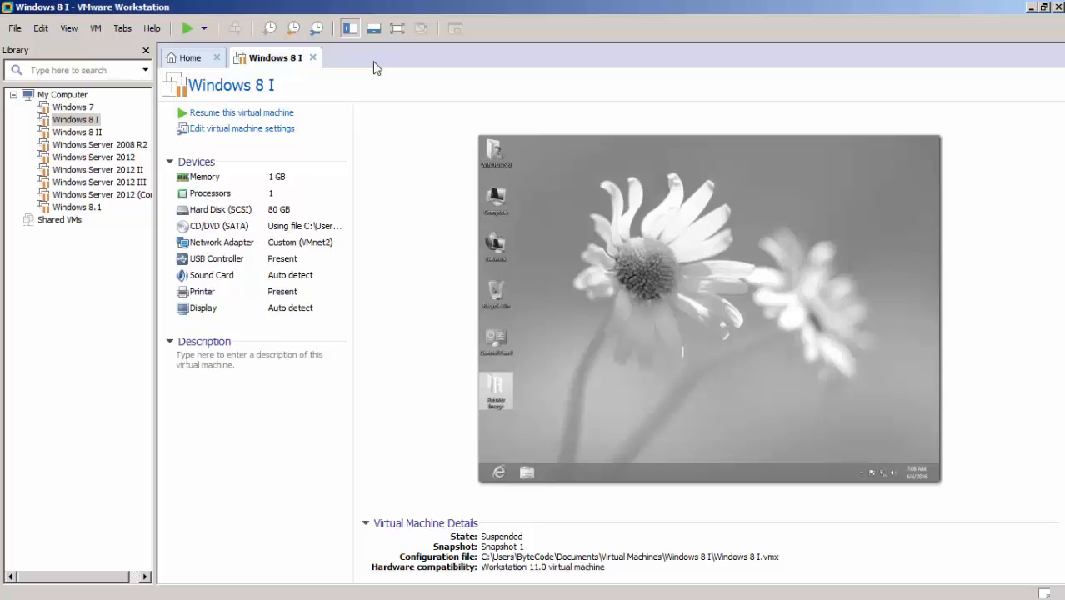
click(313, 58)
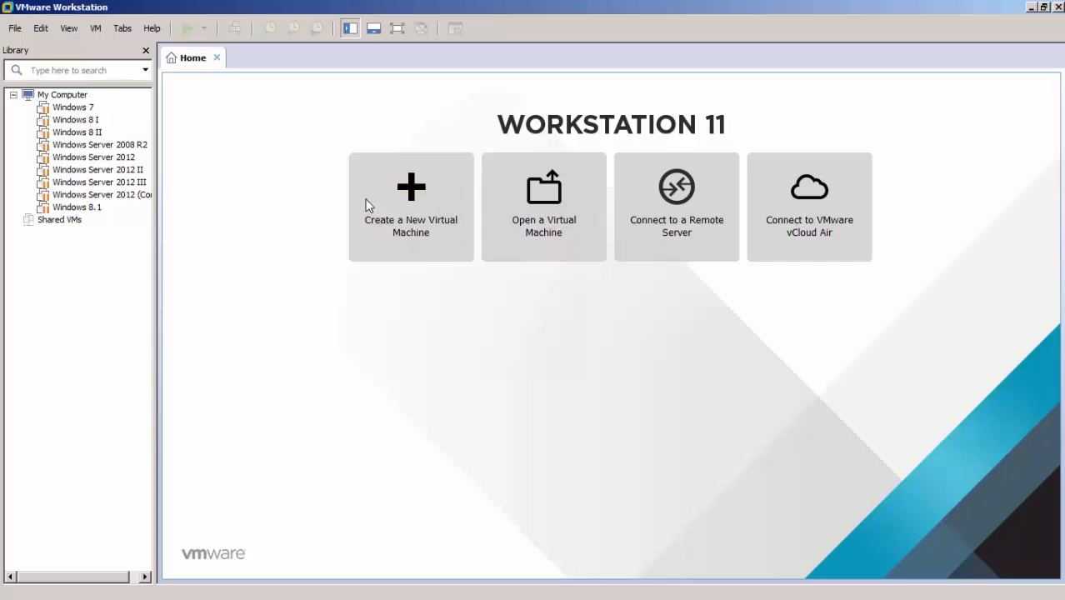
Start a new virtual machine with the Typical configuration, a blank hard disk and Windows 8 x64 as the guest operating system.
click(409, 190)
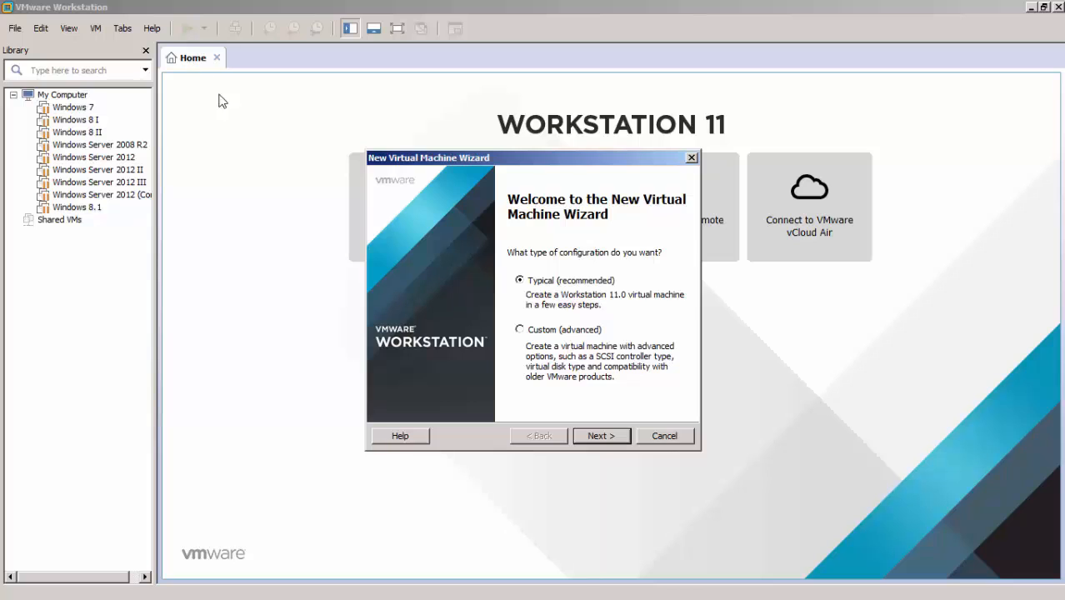
click(691, 159)
click(15, 29)
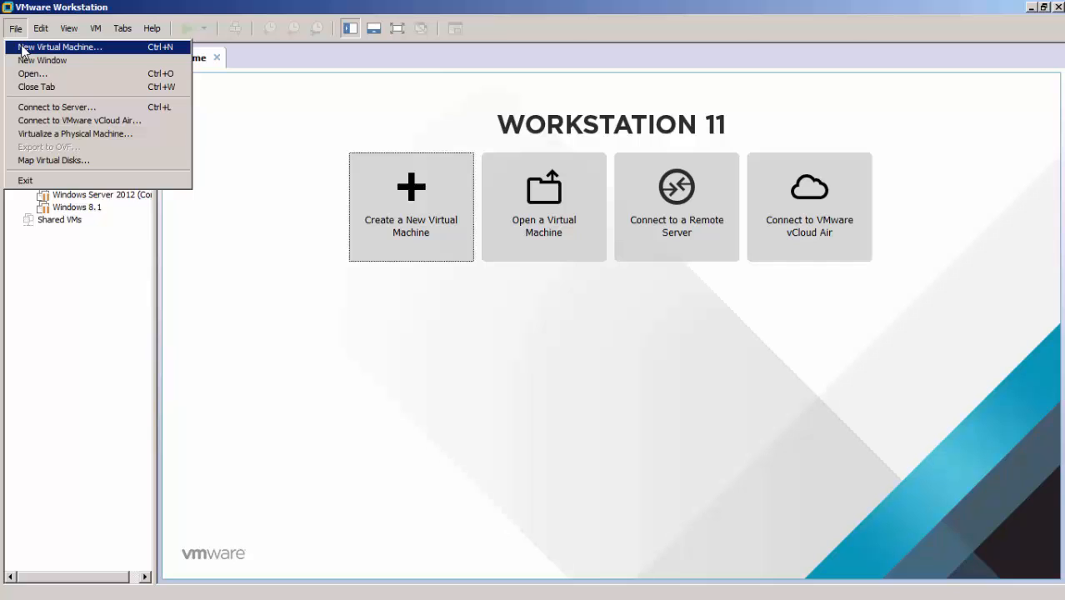
click(24, 48)
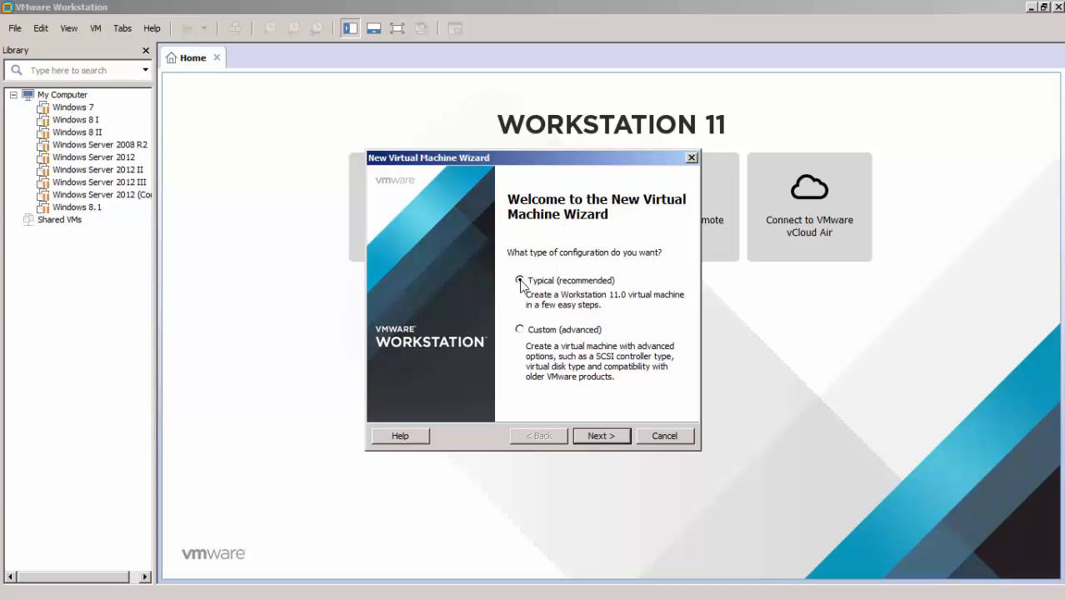
click(602, 435)
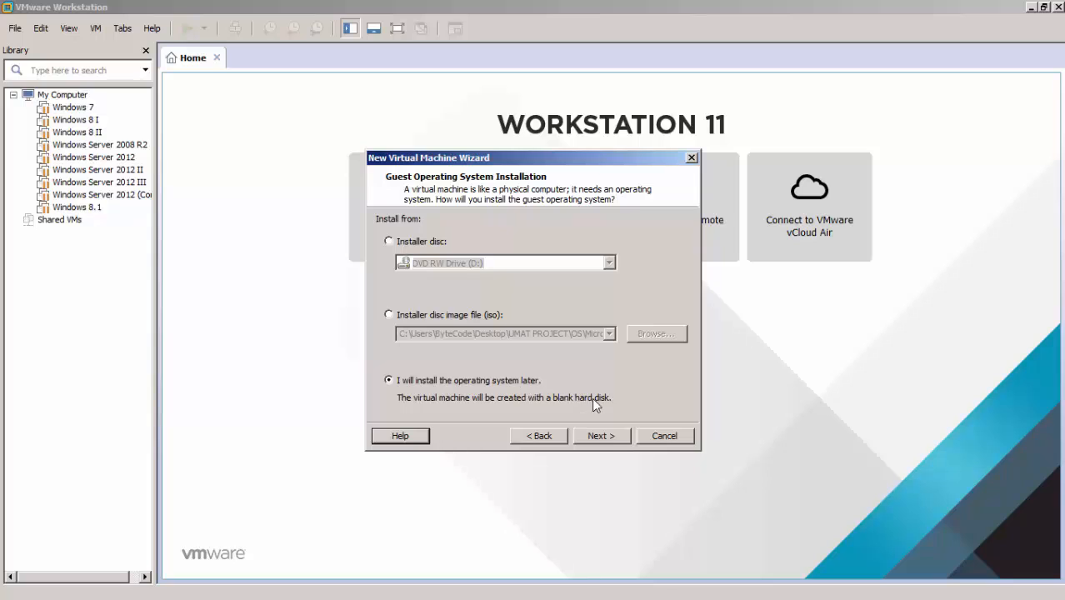
click(601, 436)
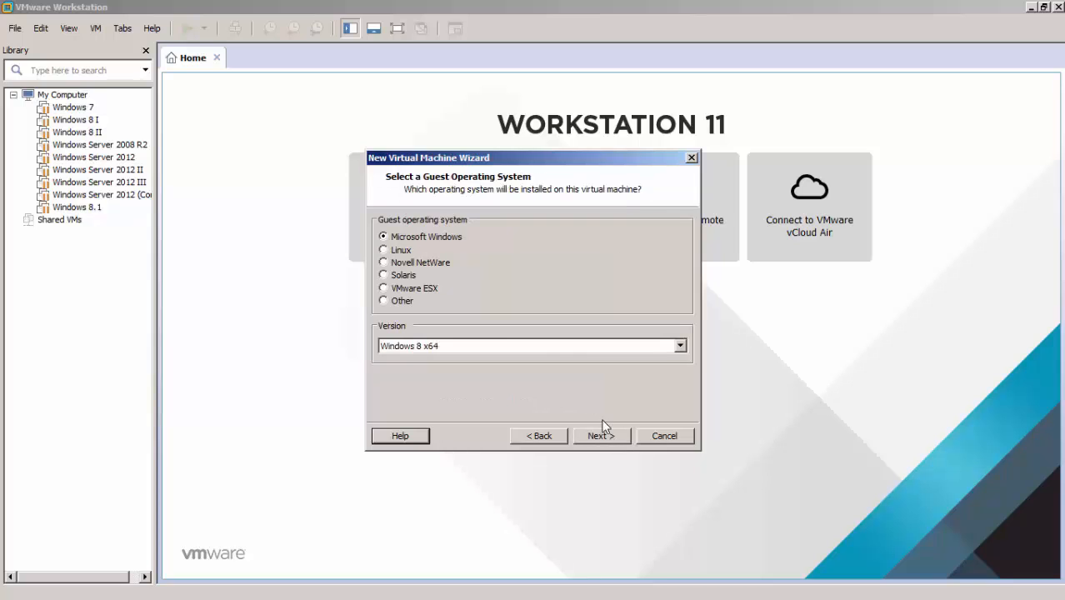
click(430, 351)
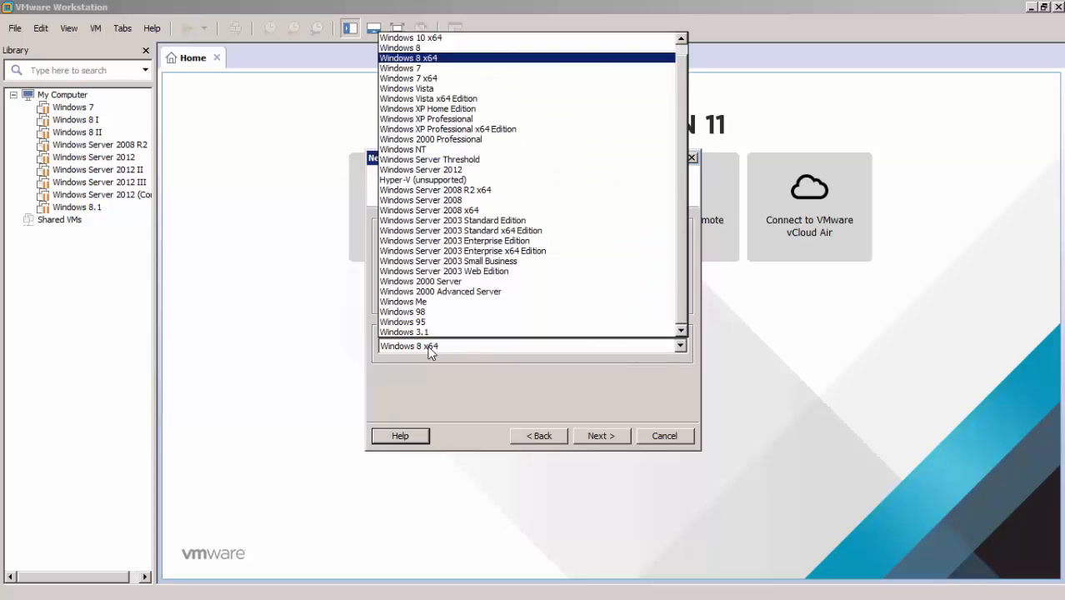
click(477, 60)
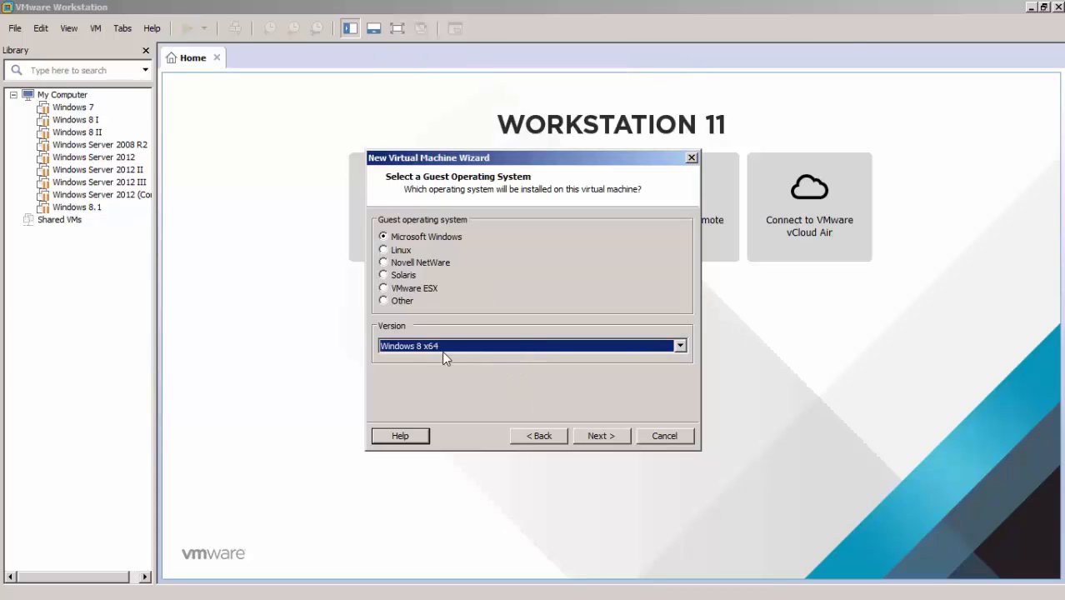
click(598, 439)
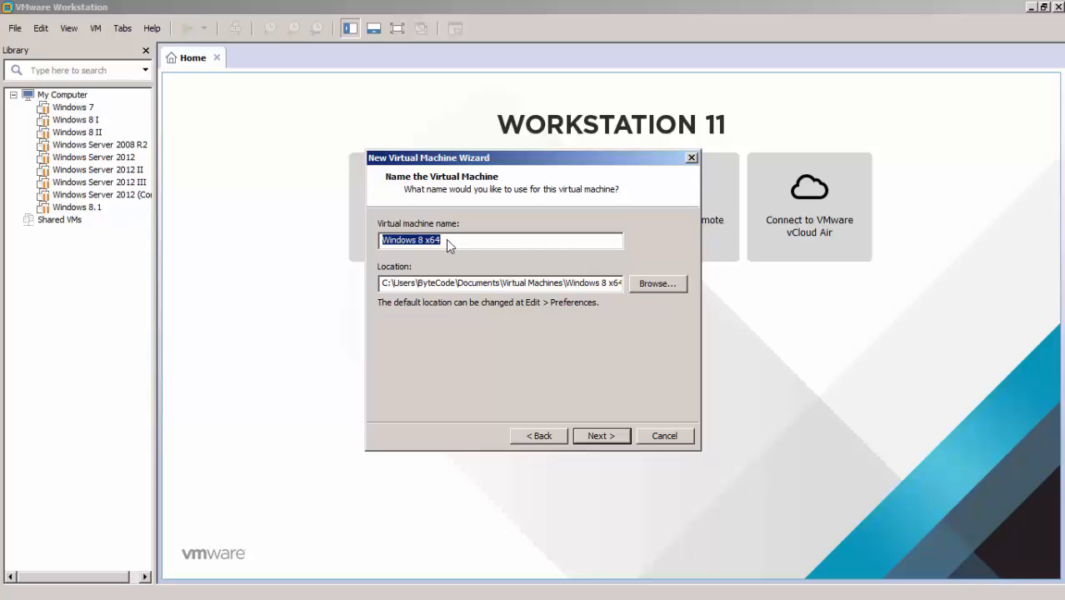
Name the new virtual machine Windows 8 Automated and keep the matching storage location.
mouse_move(446, 240)
mouse_down()
mouse_move(386, 239)
mouse_move(433, 240)
mouse_up()
text(Au)
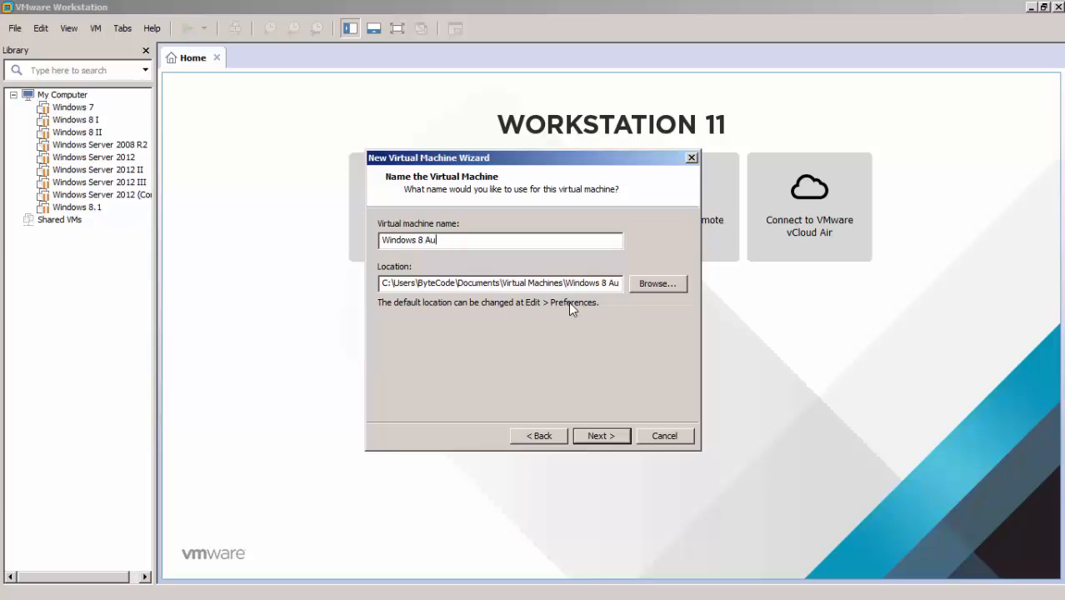
text(tomated)
click(602, 436)
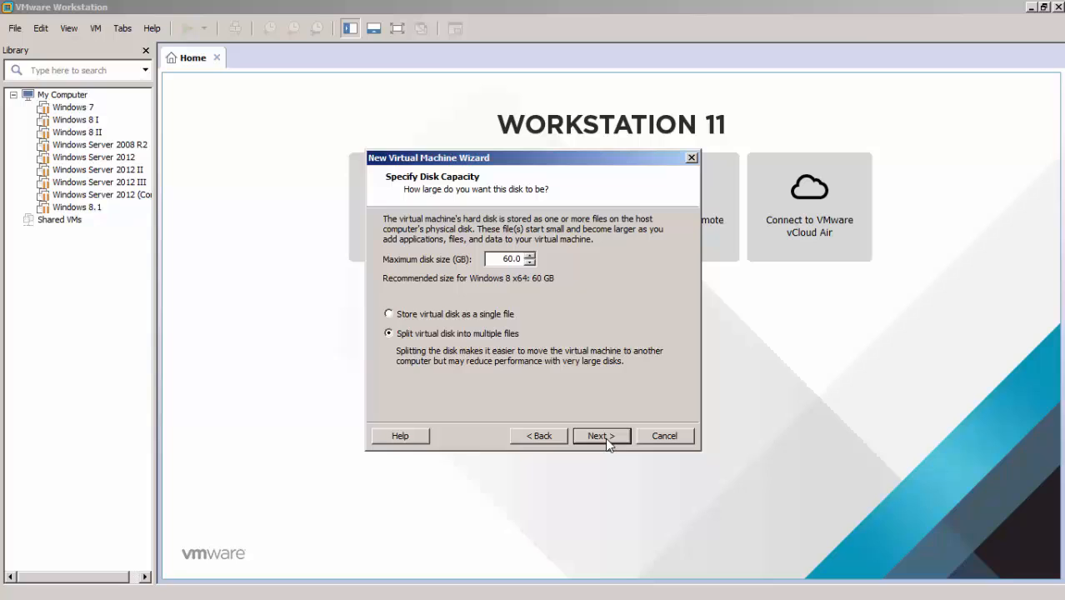
Store the 60 GB virtual disk as a single file and finish creating the virtual machine.
click(389, 316)
click(602, 436)
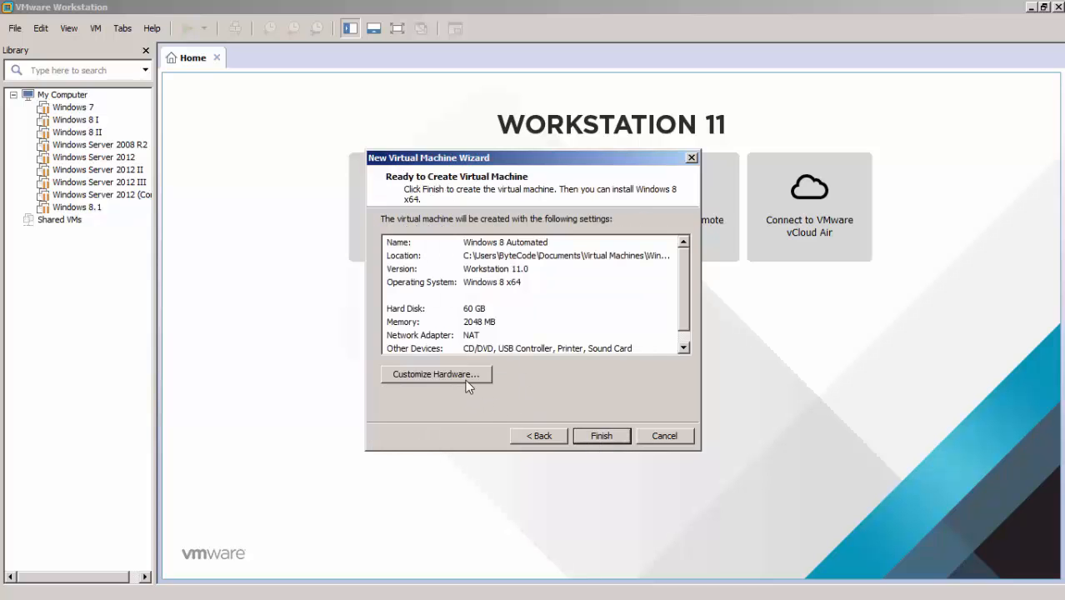
click(604, 438)
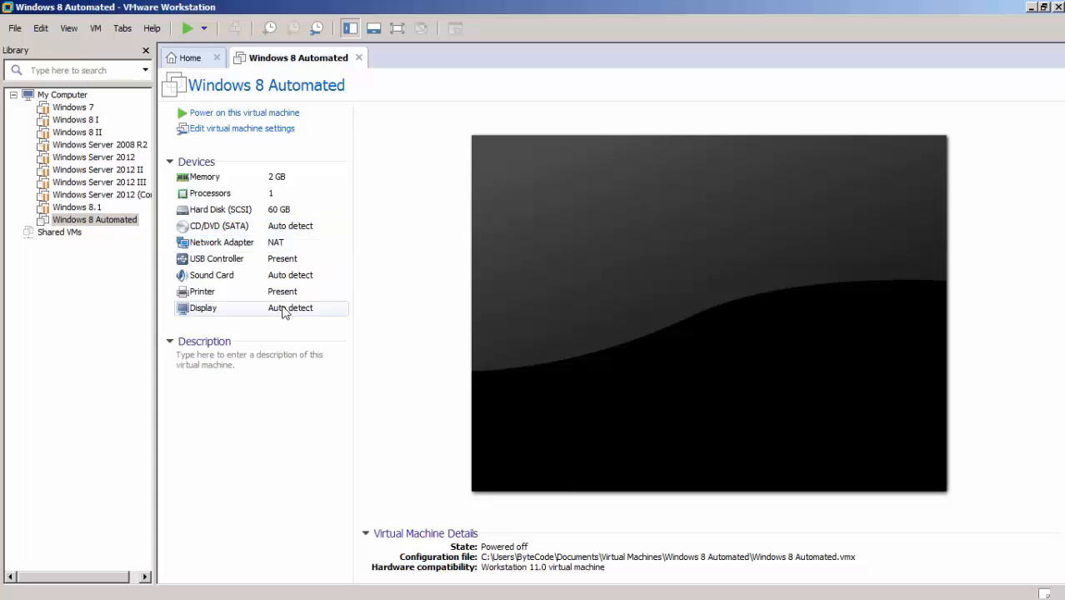
Set the virtual machine's CD/DVD drive to use the Microsoft.Windows 8 Professional EN-US x64 Full.iso image from the UMAT PROJECT OS folder.
click(255, 231)
double_click(255, 231)
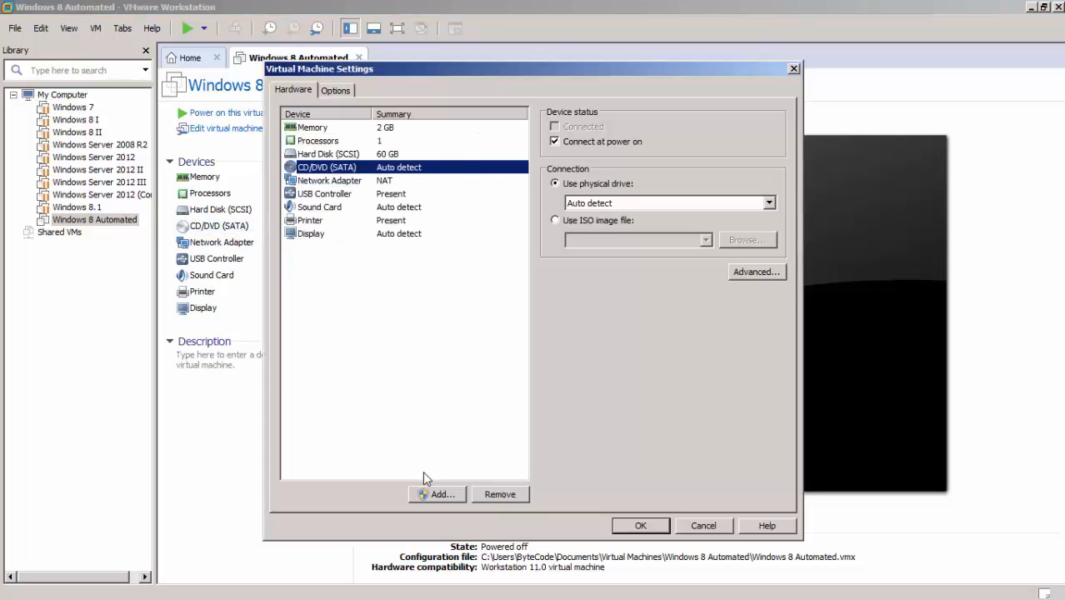
click(561, 224)
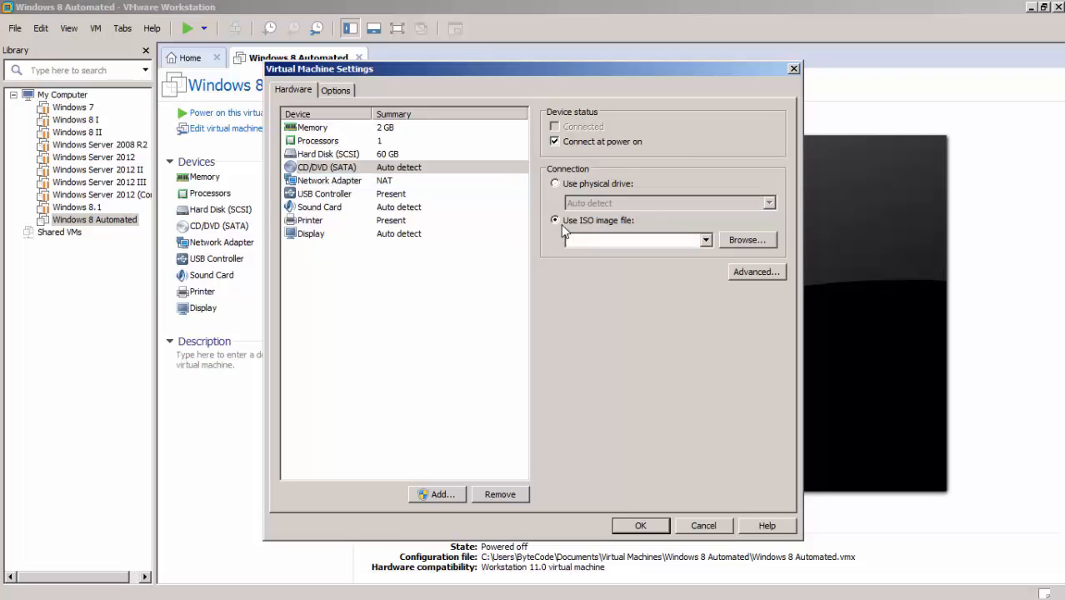
click(745, 240)
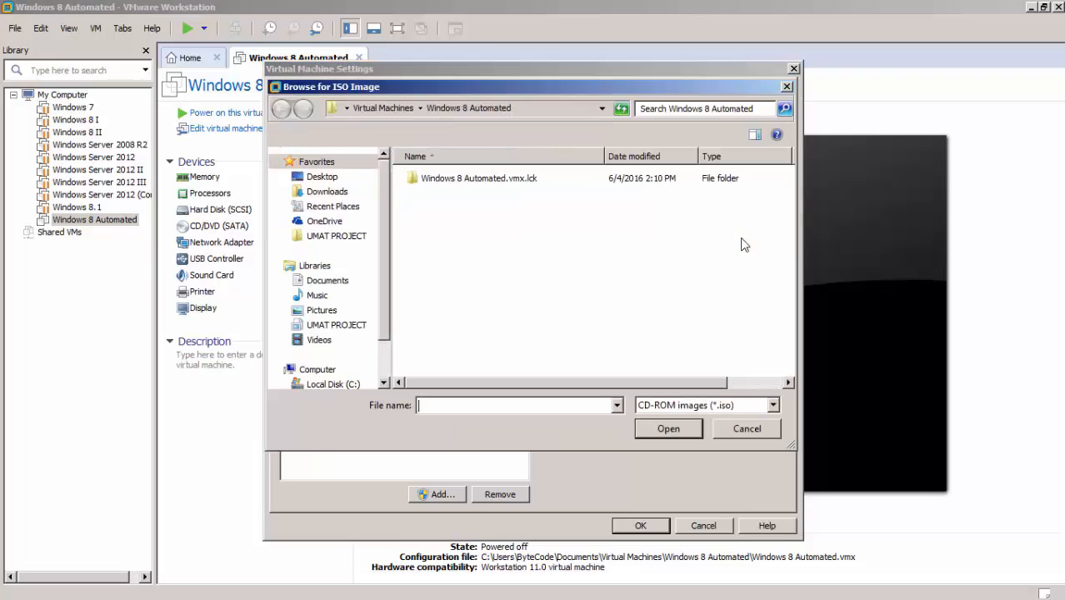
click(347, 238)
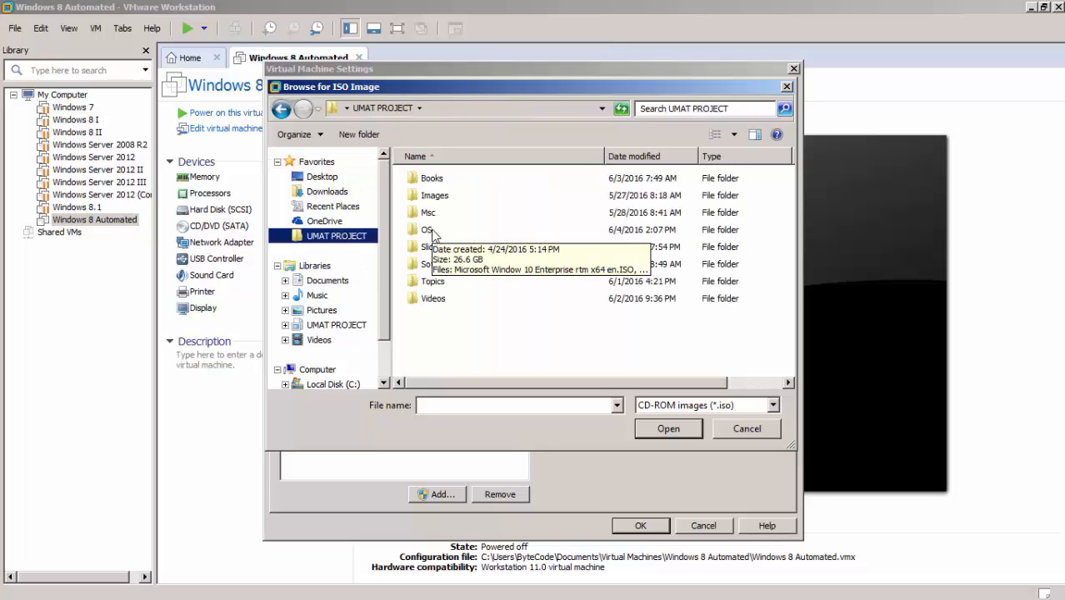
double_click(429, 231)
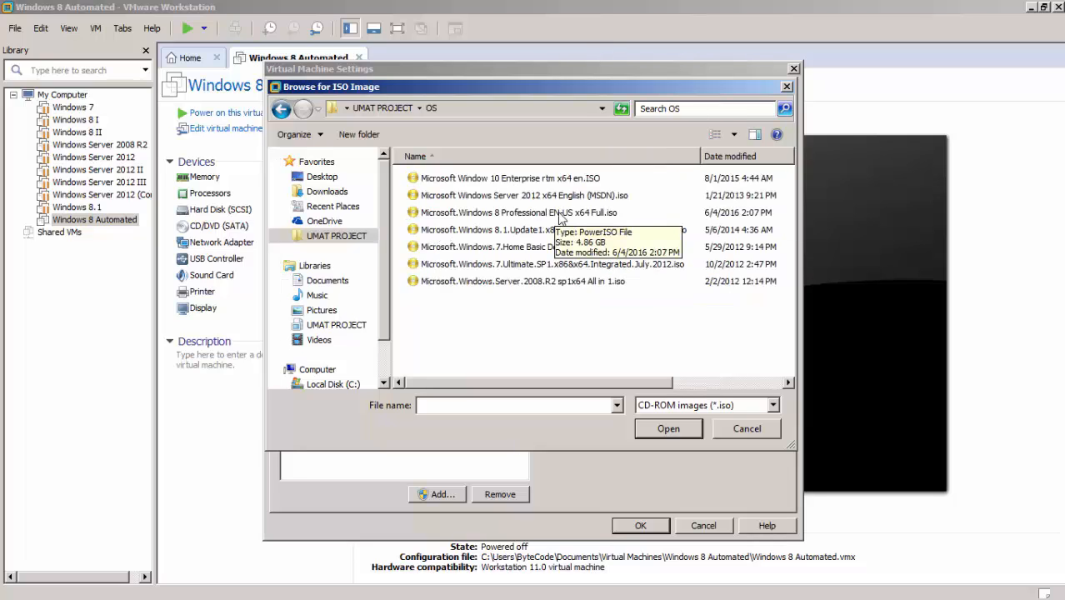
click(514, 216)
right_click(516, 218)
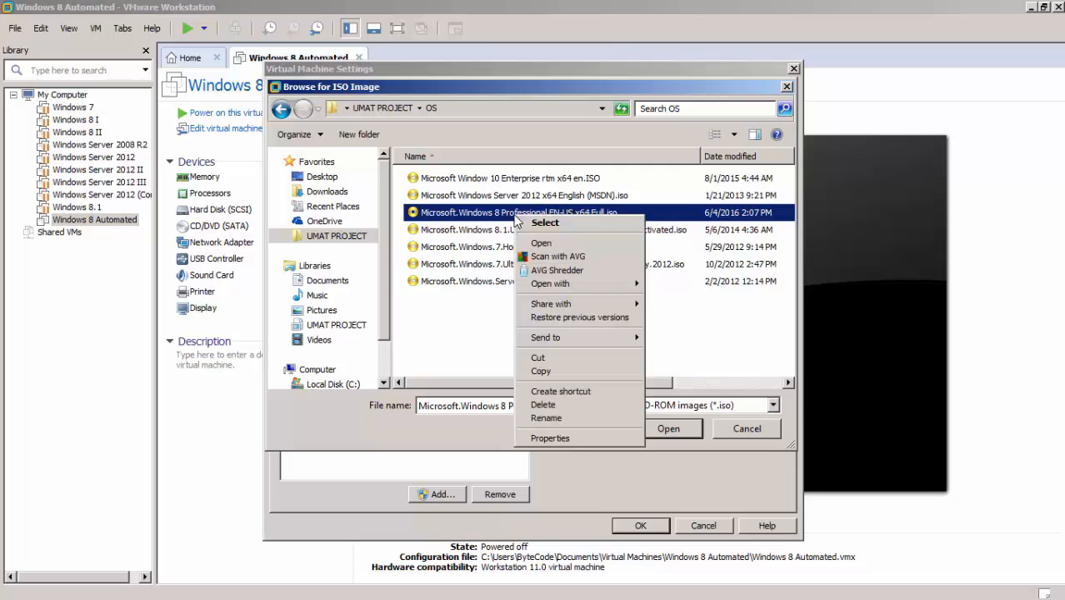
click(495, 218)
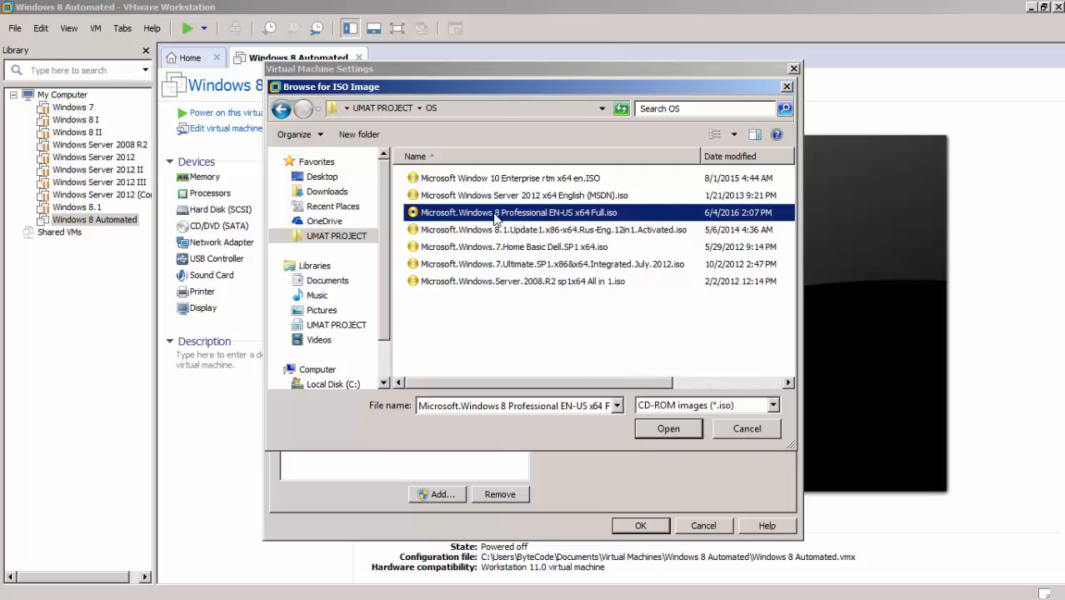
double_click(495, 218)
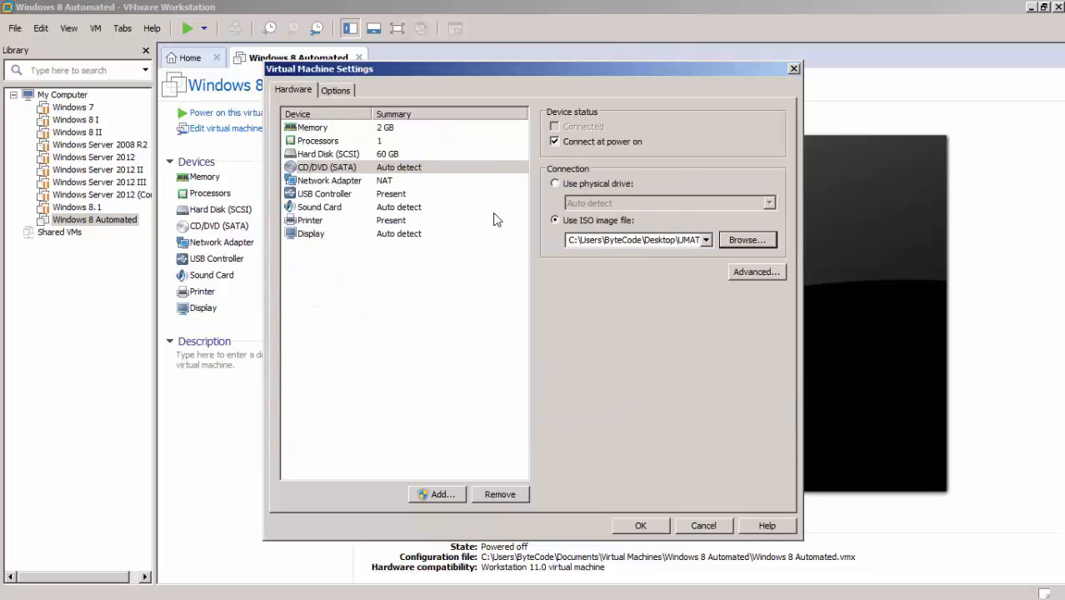
click(641, 525)
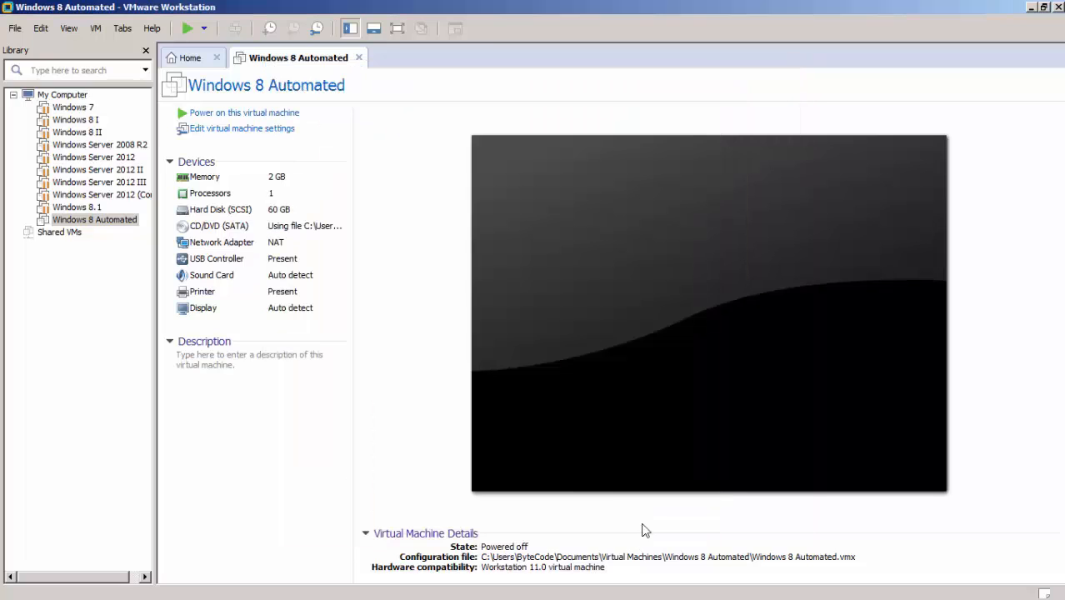
Power on the Windows 8 Automated virtual machine, dismiss the installation hint and show the machine in full screen.
click(261, 112)
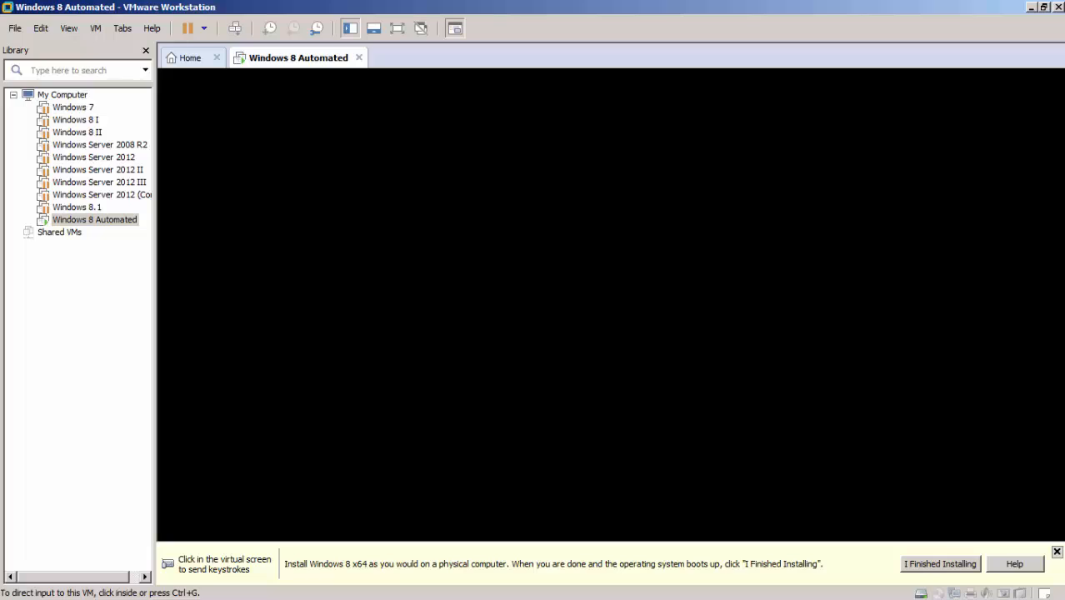
click(1057, 553)
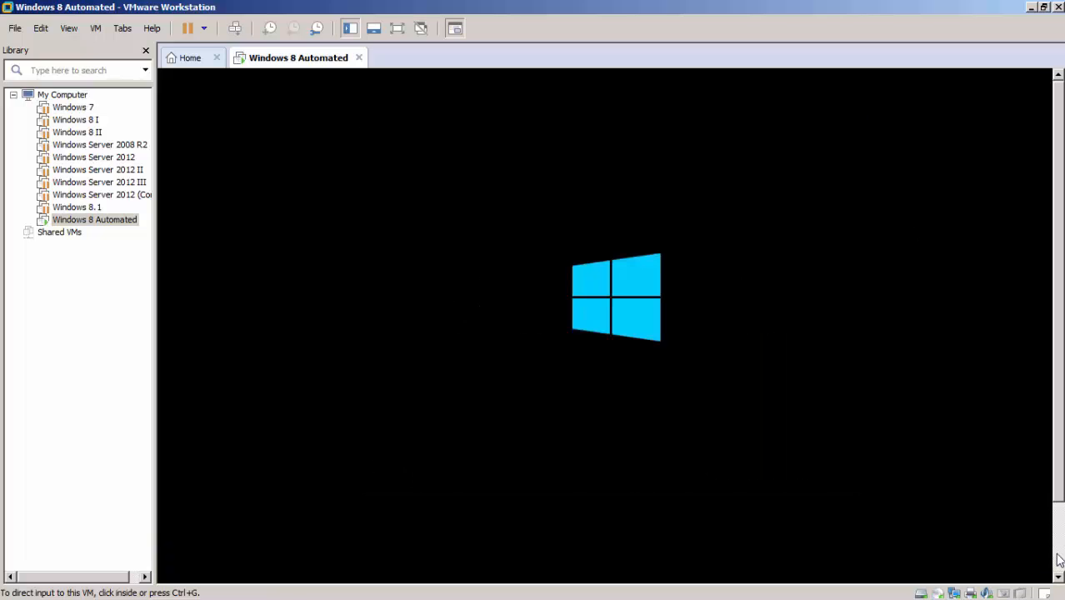
drag(1060, 382, 1061, 452)
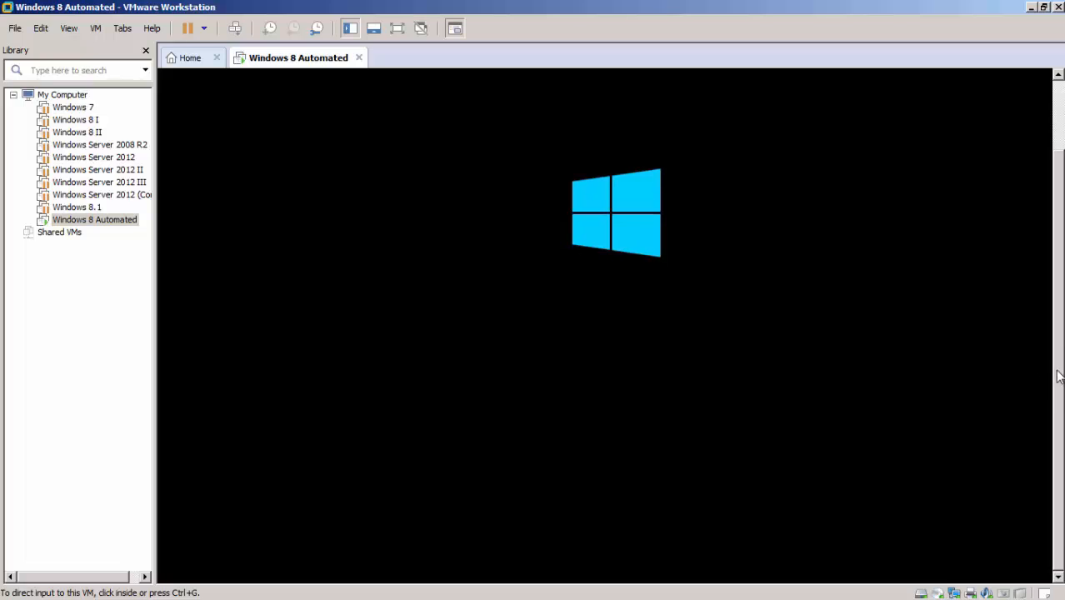
drag(1062, 400, 1039, 500)
drag(1059, 457, 1060, 379)
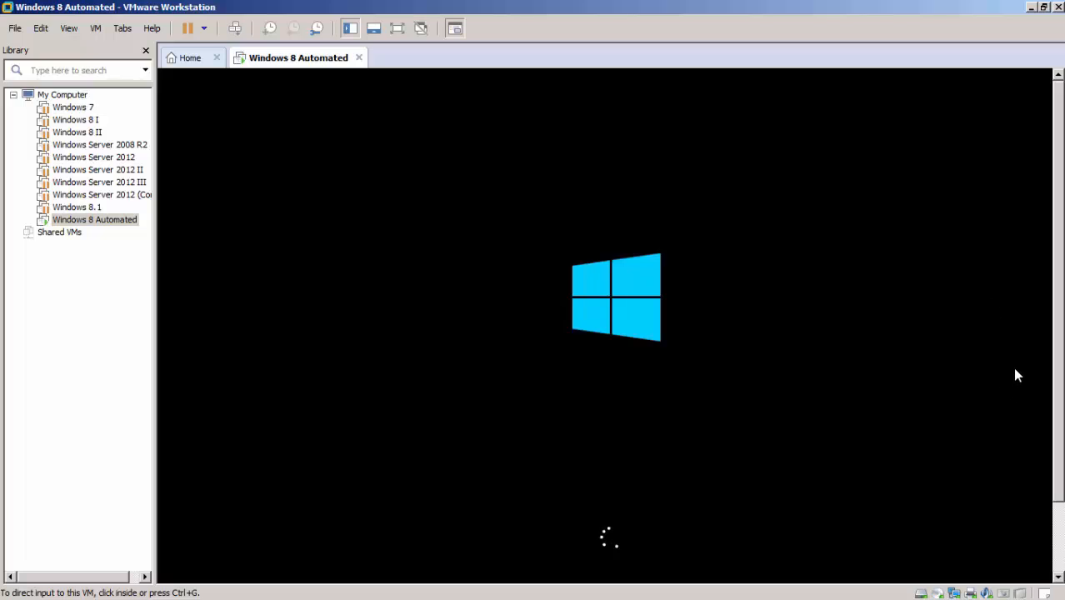
click(397, 30)
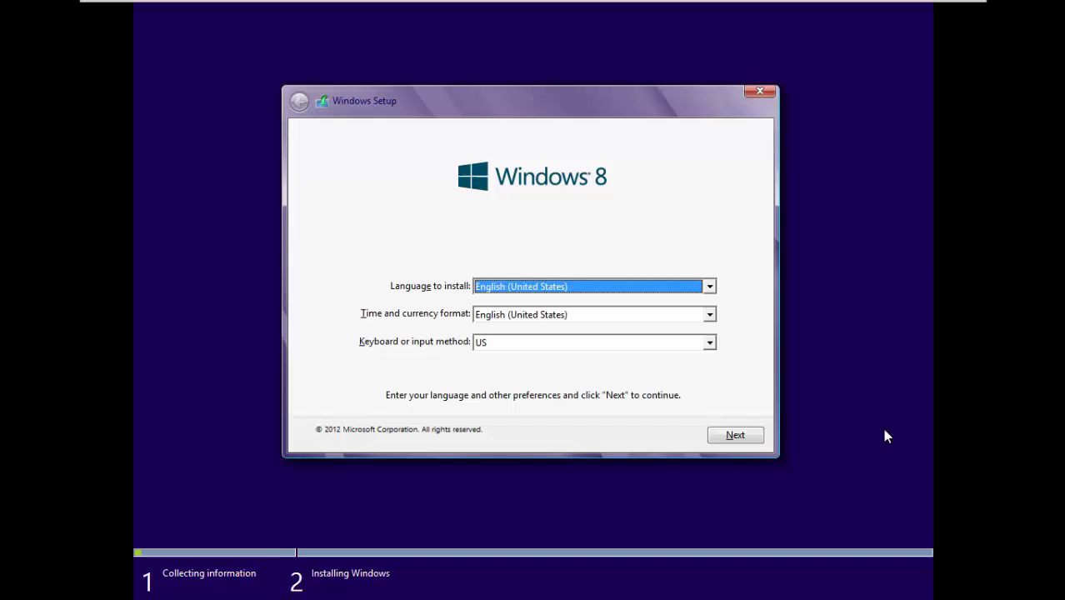
Accept English (United States) with the US keyboard in Windows Setup and install Windows 8 Pro VL 64-Bit.
click(909, 176)
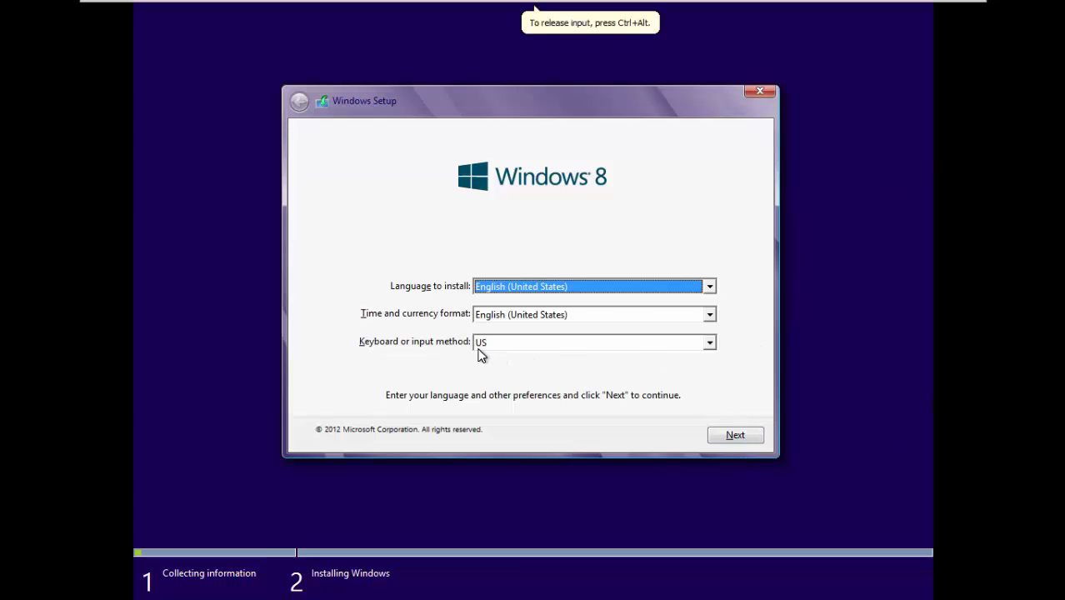
click(744, 434)
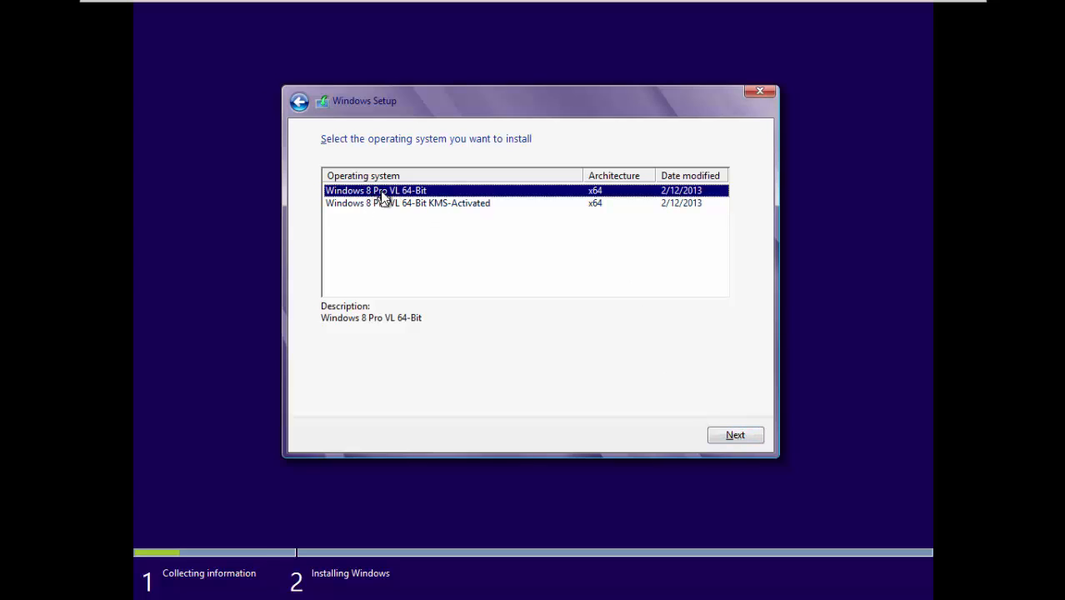
click(736, 437)
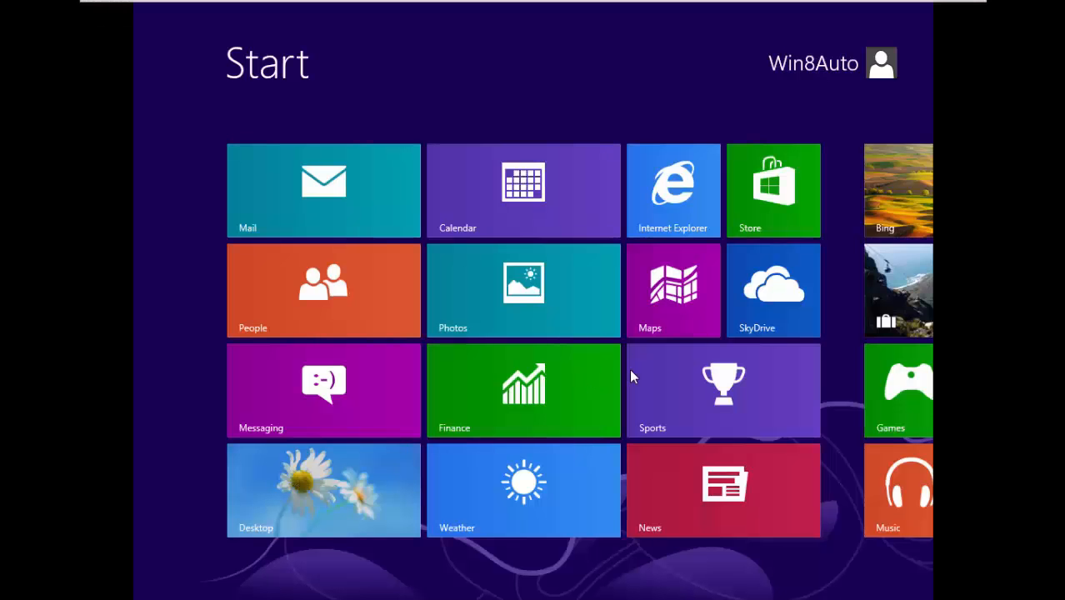
Go to the desktop of the installed Windows 8 and examine the computer's drives in File Explorer.
click(844, 301)
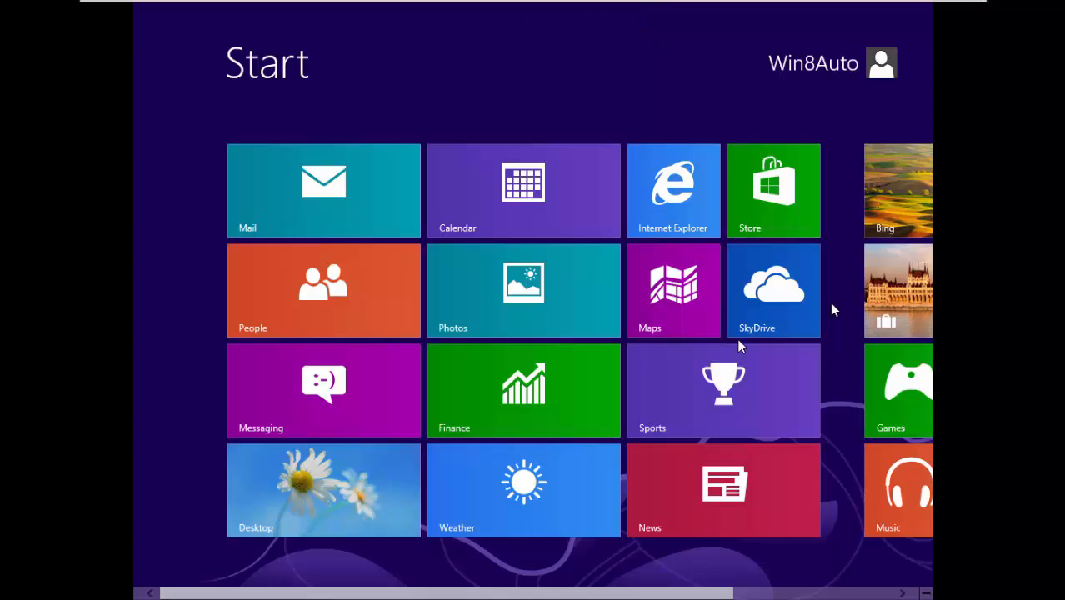
click(382, 486)
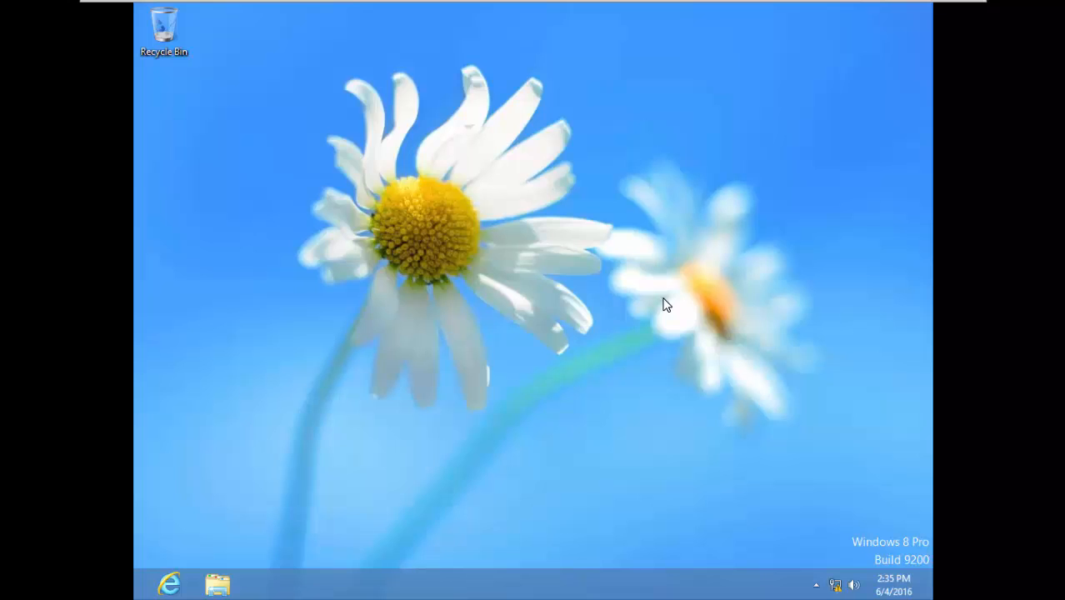
click(232, 585)
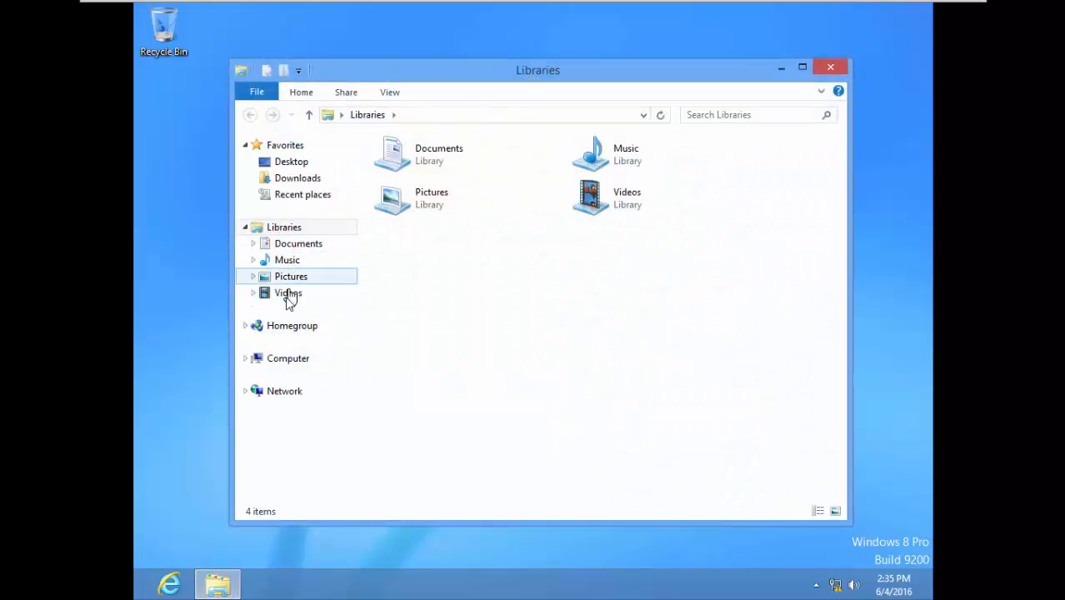
click(276, 360)
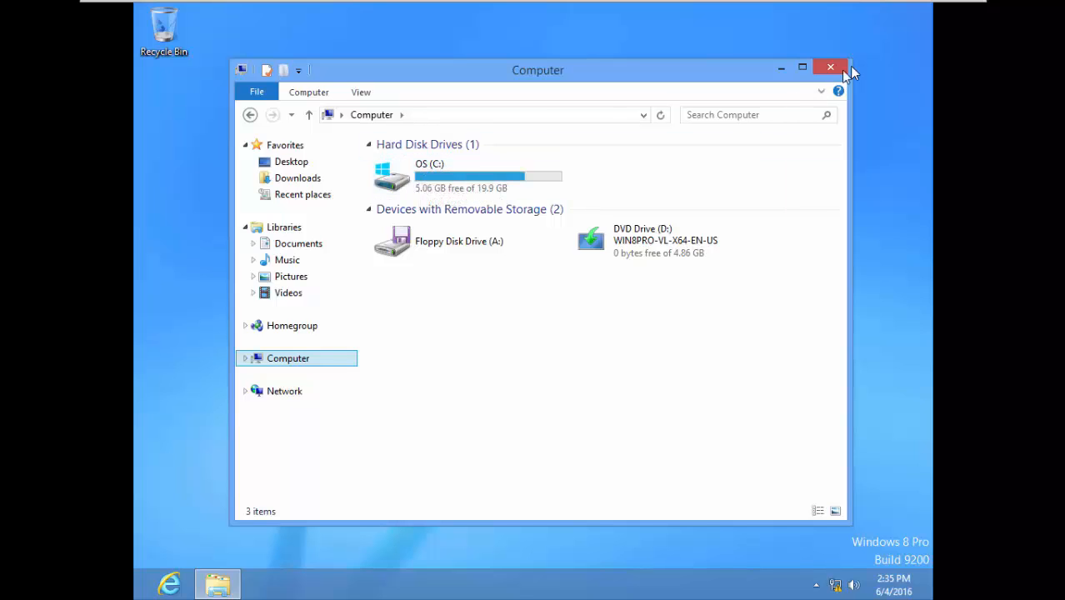
Examine the disk partitions in Disk Management under Computer Management, and close the management and File Explorer windows.
right_click(523, 317)
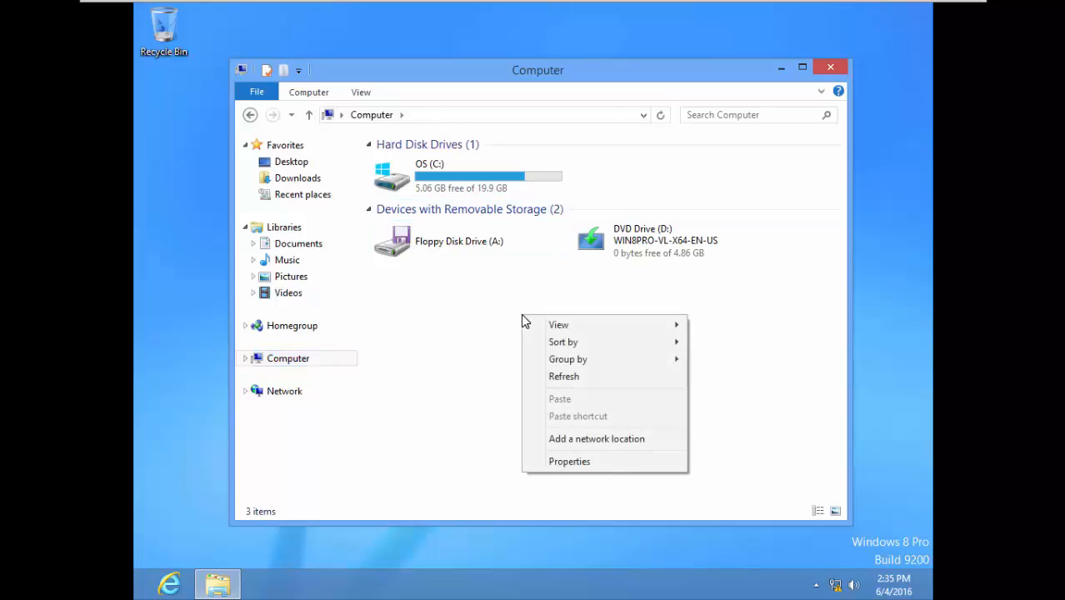
click(330, 360)
right_click(326, 362)
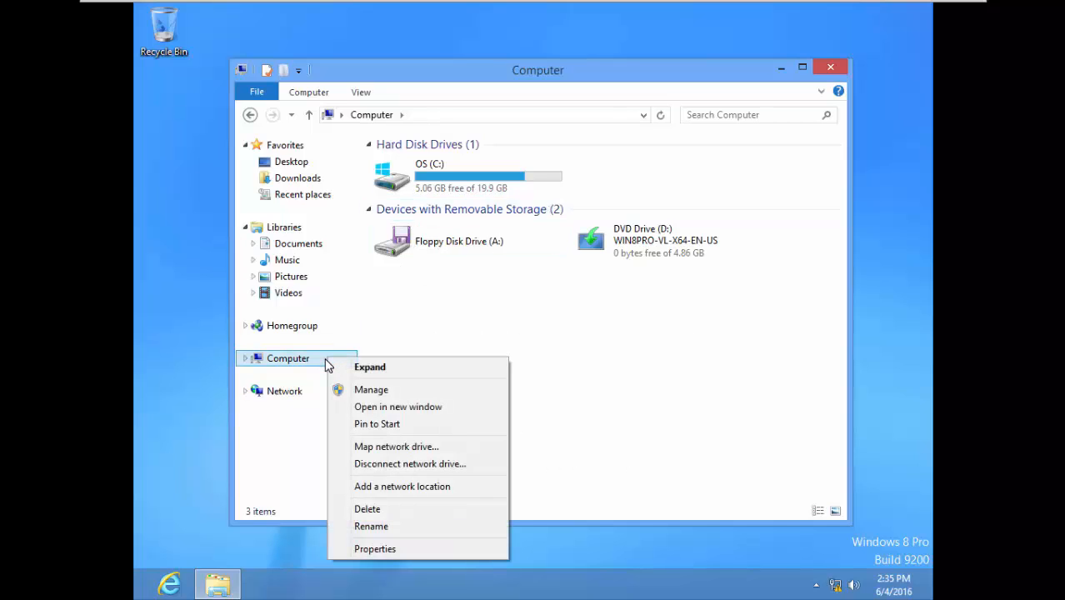
click(302, 367)
right_click(302, 368)
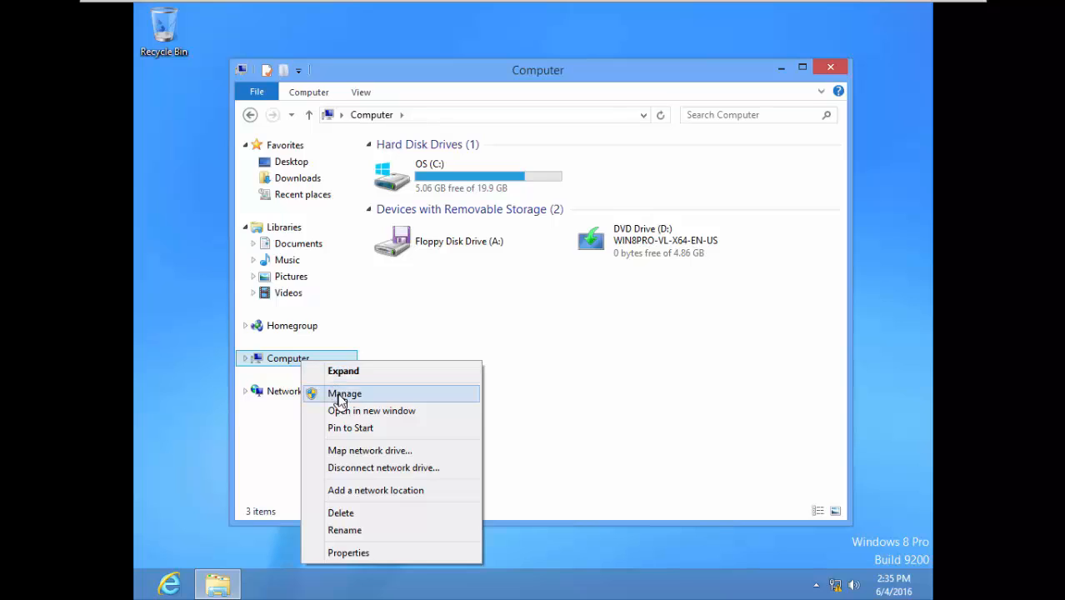
click(338, 398)
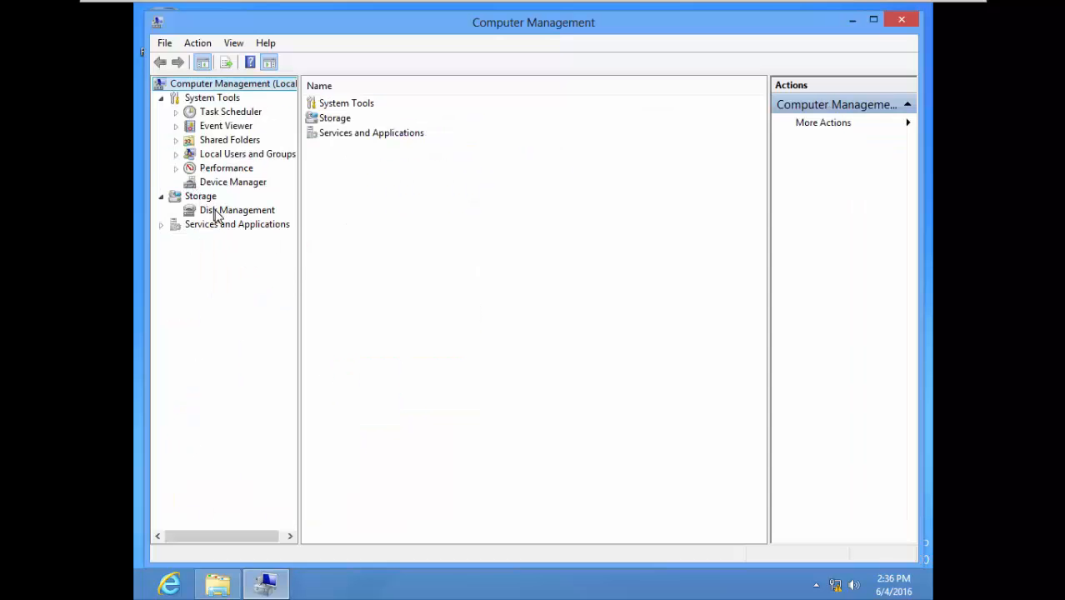
click(215, 212)
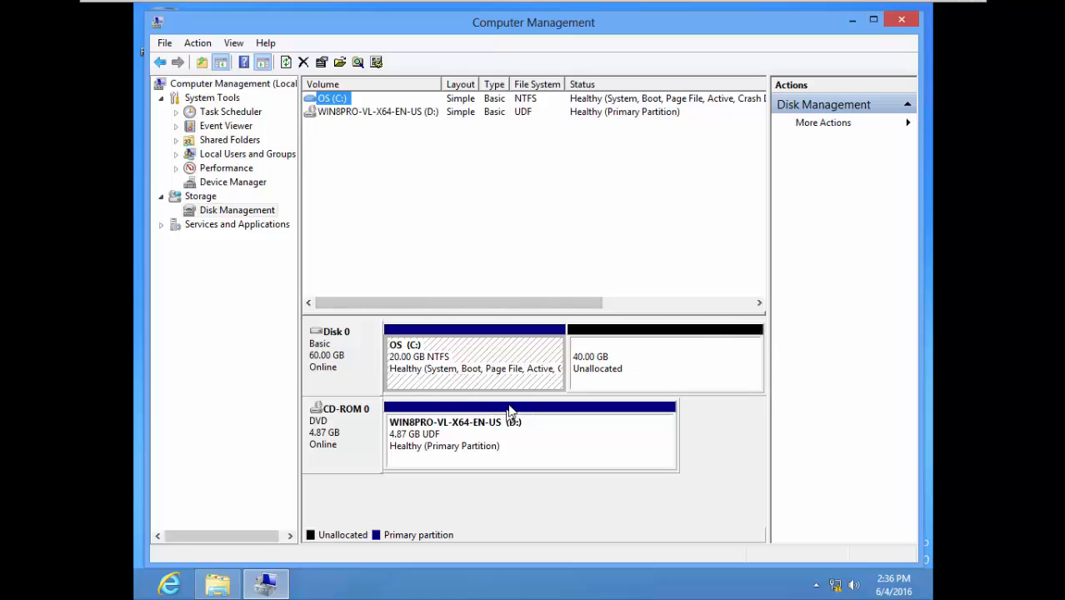
click(903, 23)
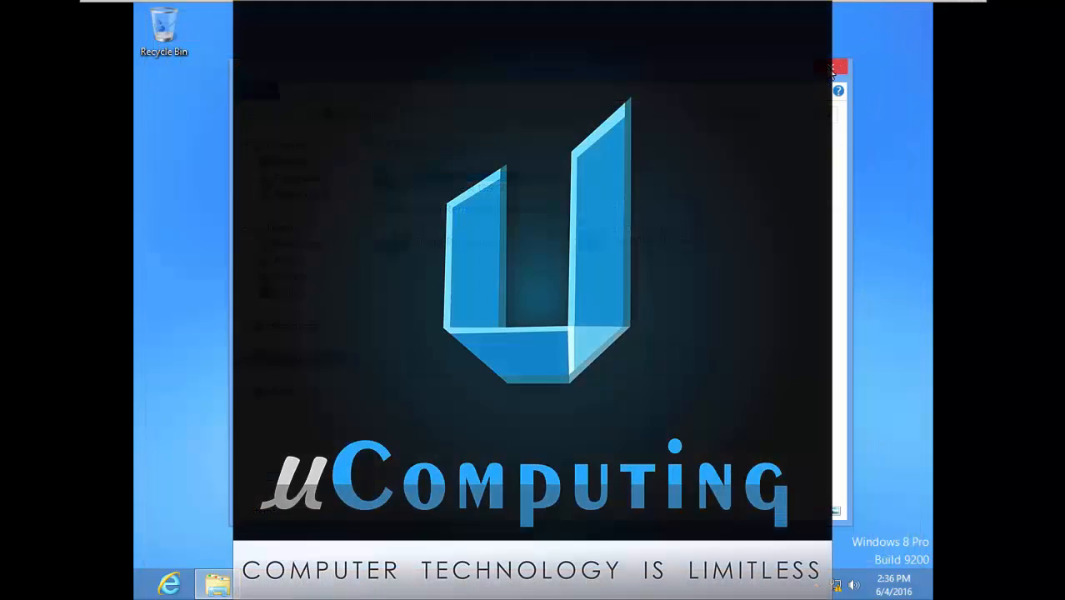
click(832, 67)
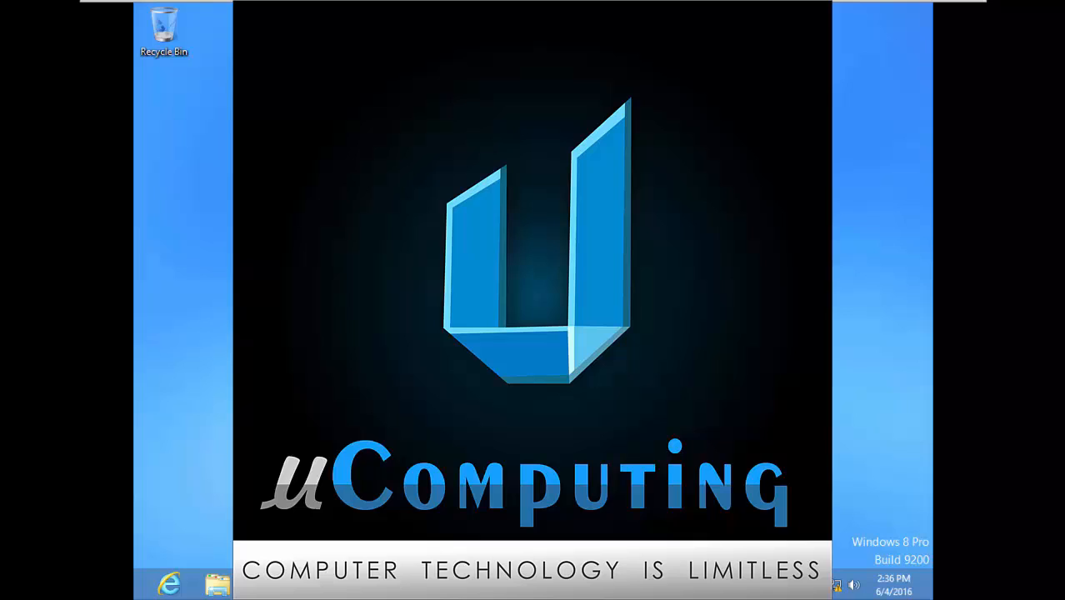